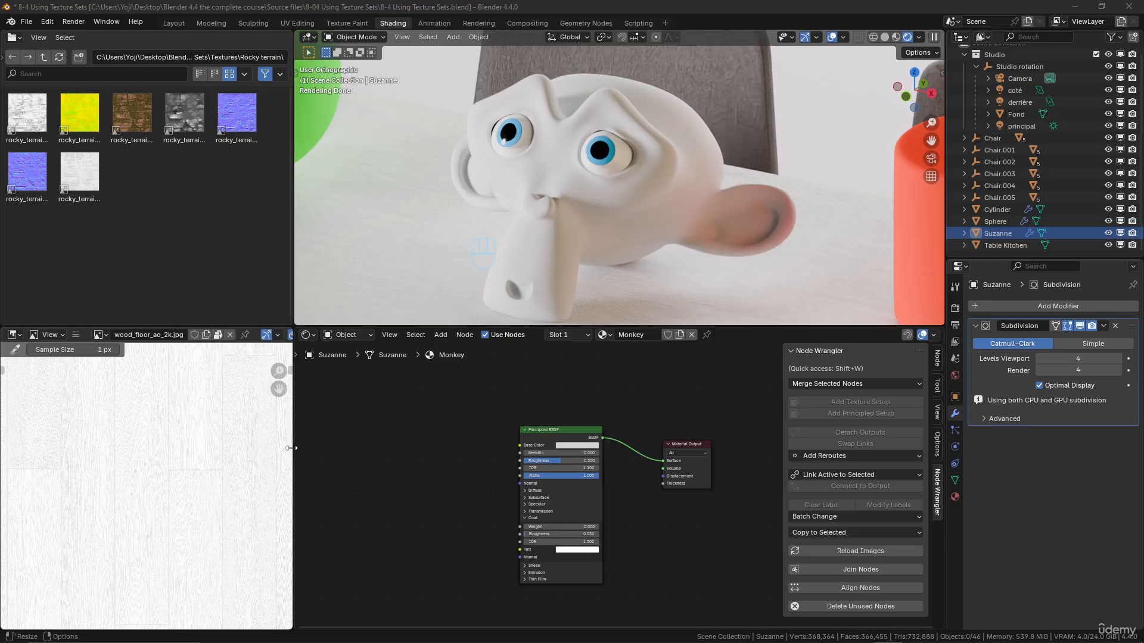
# Step: Widen the file browser and image editor areas, and select the Suzanne monkey head
pyautogui.moveTo(292, 448); pyautogui.dragTo(317, 467)
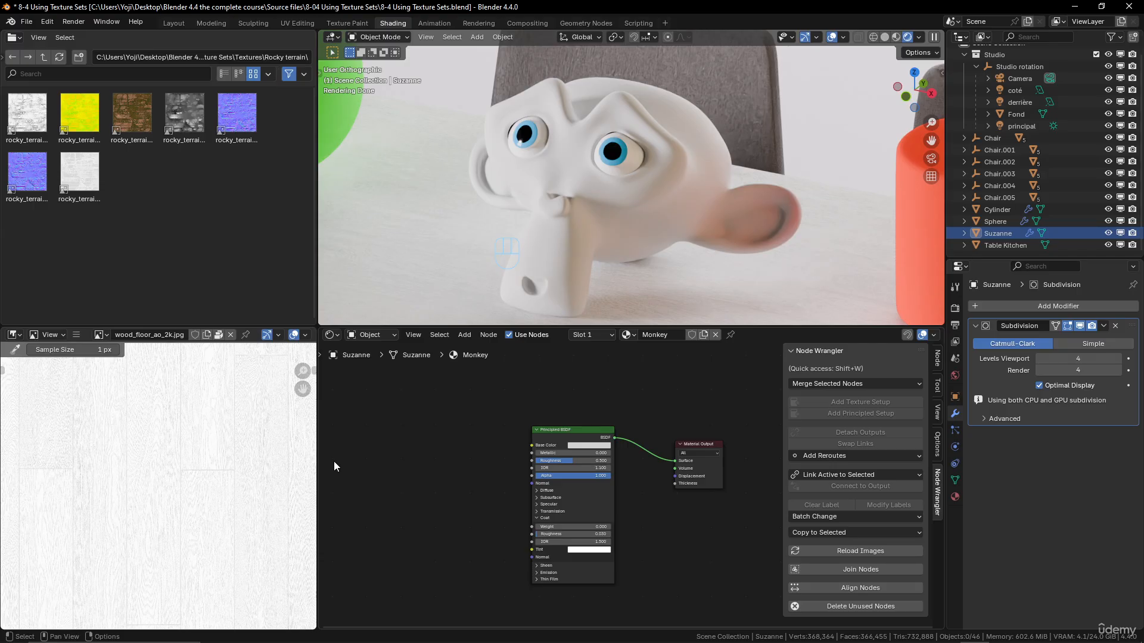
pyautogui.click(650, 169)
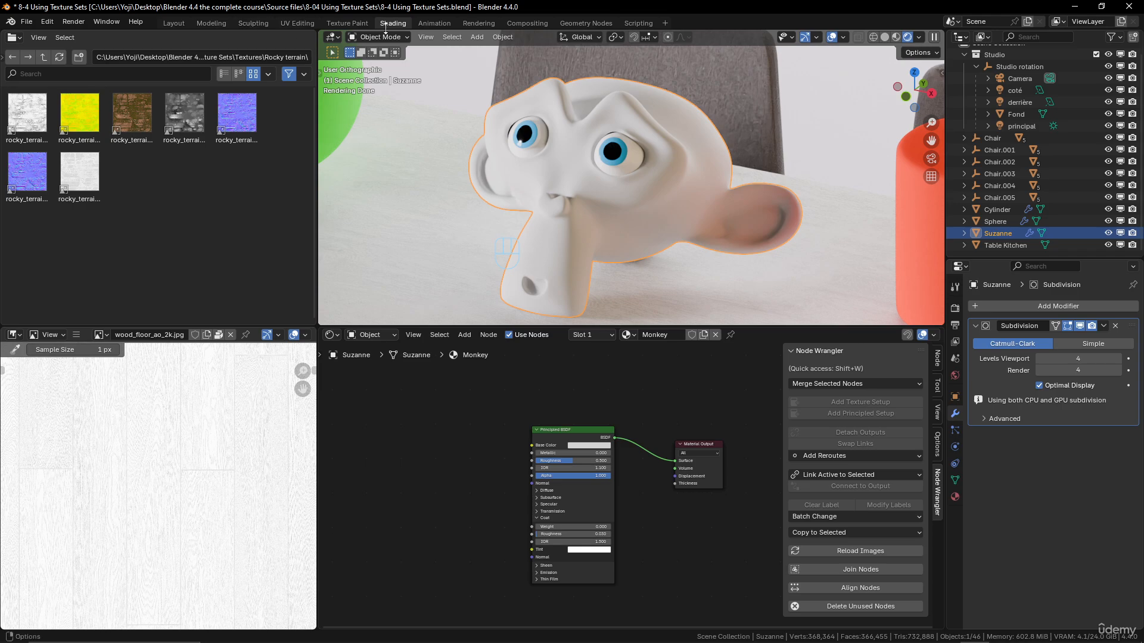
# Step: Examine Suzanne's UV layout in the UV Editing workspace and return to the Shading workspace
pyautogui.scroll(6, 733, 231)
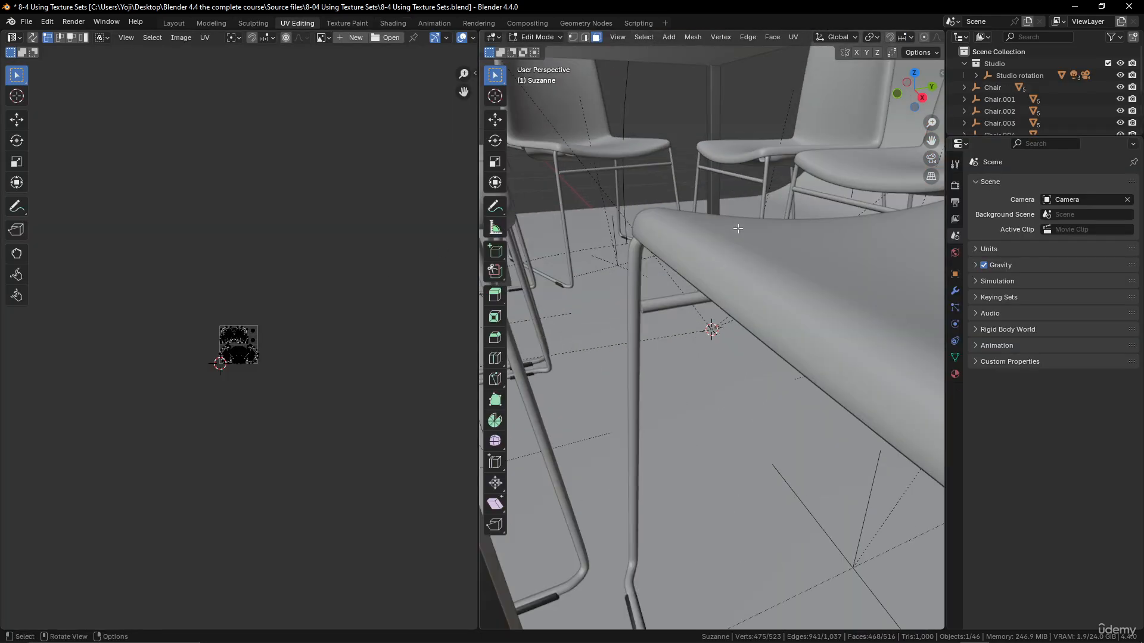
pyautogui.moveTo(725, 225); pyautogui.dragTo(735, 335, button='middle')
pyautogui.scroll(-6, 735, 335)
pyautogui.scroll(8, 285, 342)
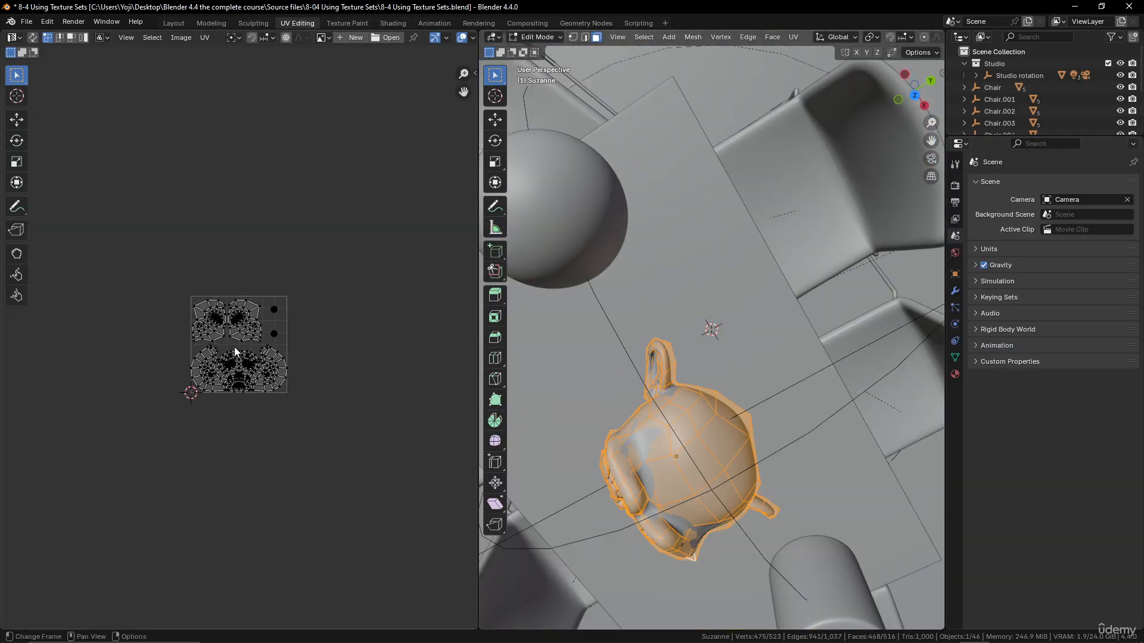
pyautogui.moveTo(697, 377); pyautogui.dragTo(703, 357, button='middle')
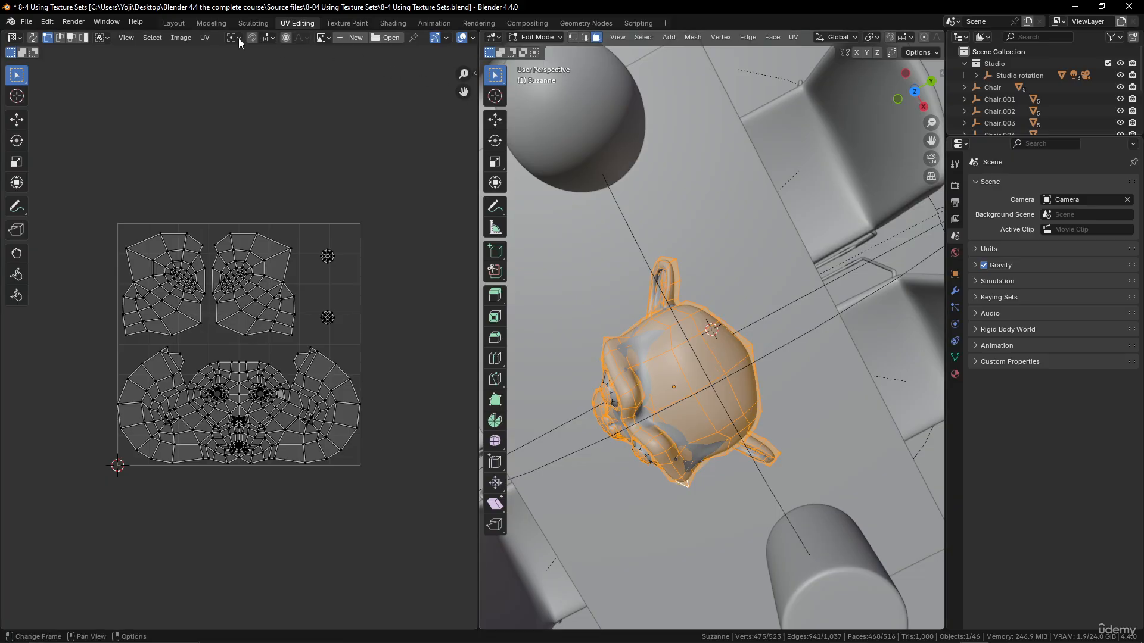
pyautogui.click(400, 23)
pyautogui.scroll(5, 670, 196)
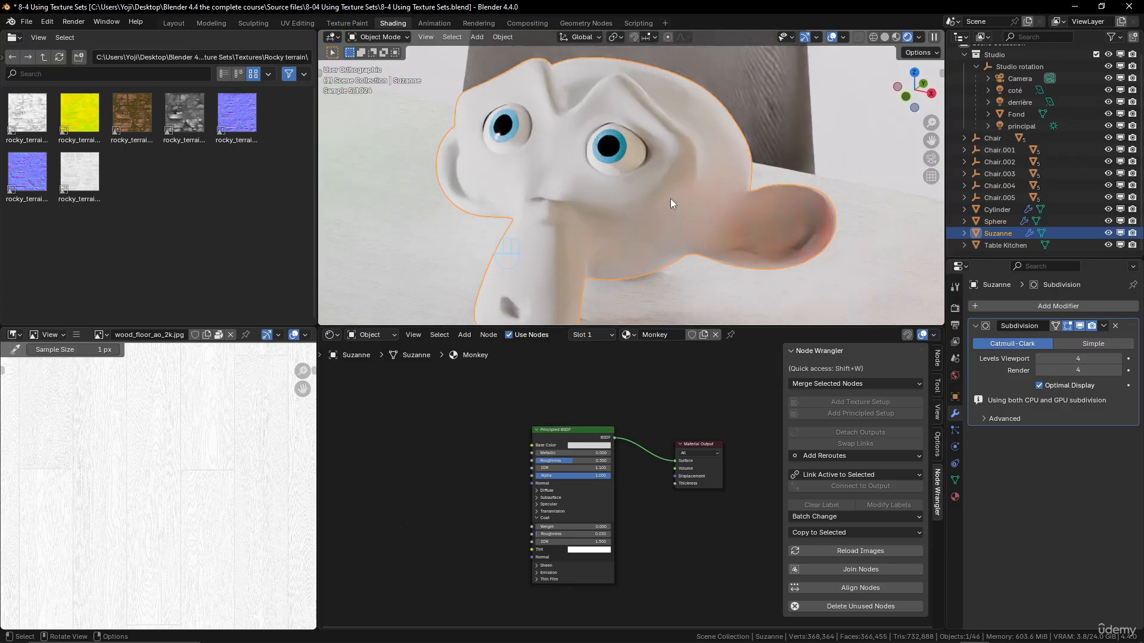
pyautogui.scroll(-2, 671, 202)
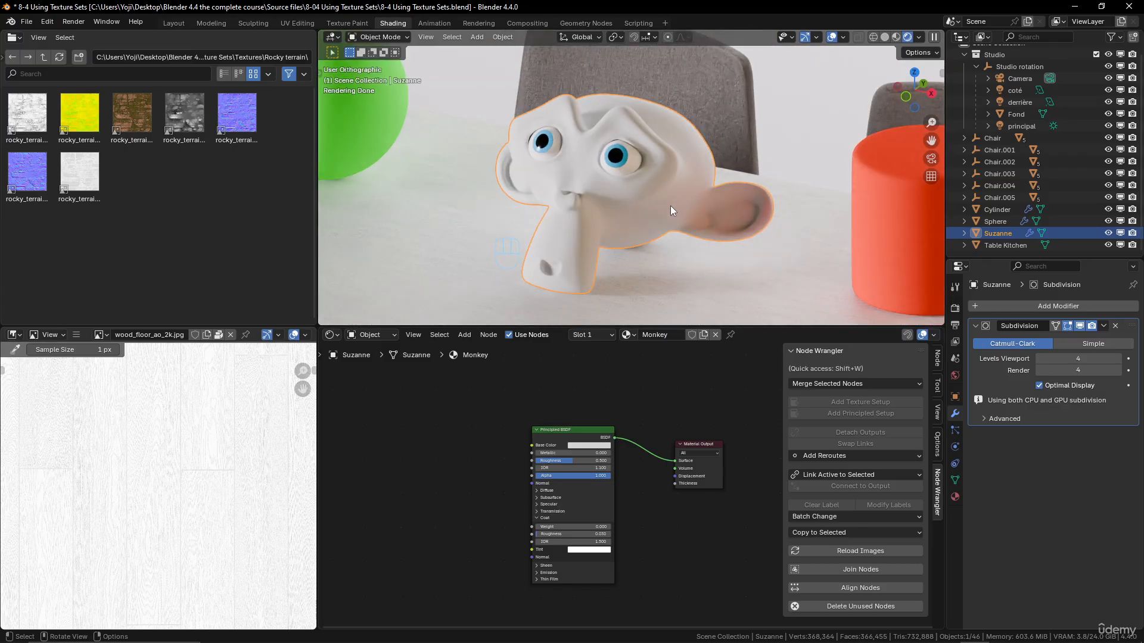
# Step: Duplicate the Principled BSDF node of the Monkey material and place the copy below the original
pyautogui.click(578, 430)
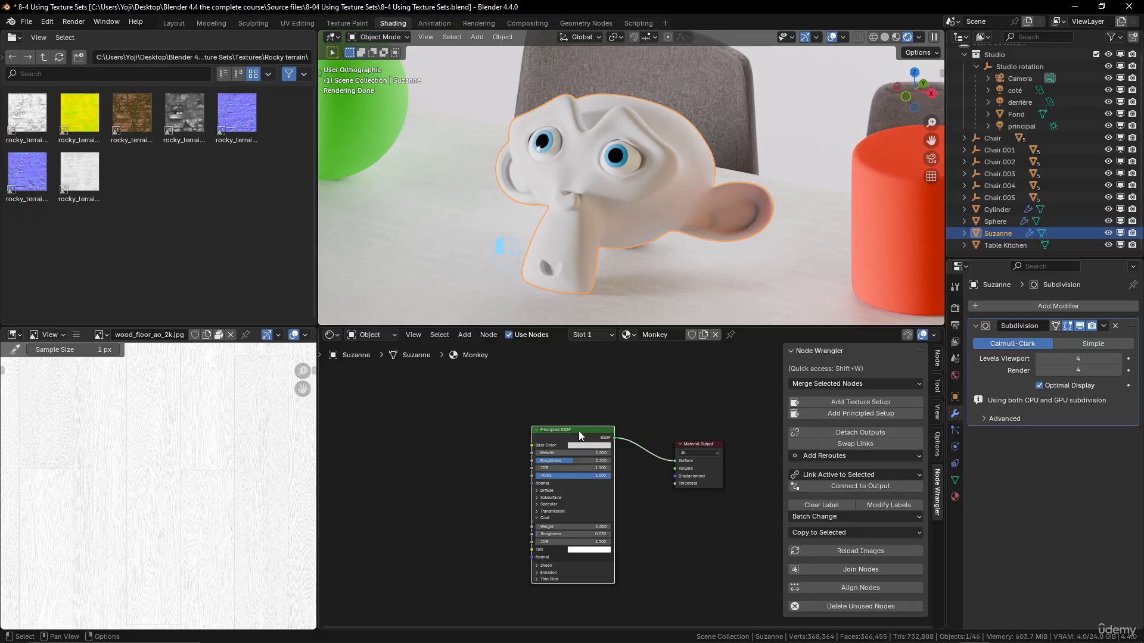
pyautogui.scroll(-1, 434, 446)
pyautogui.hotkey('shift', 'a')
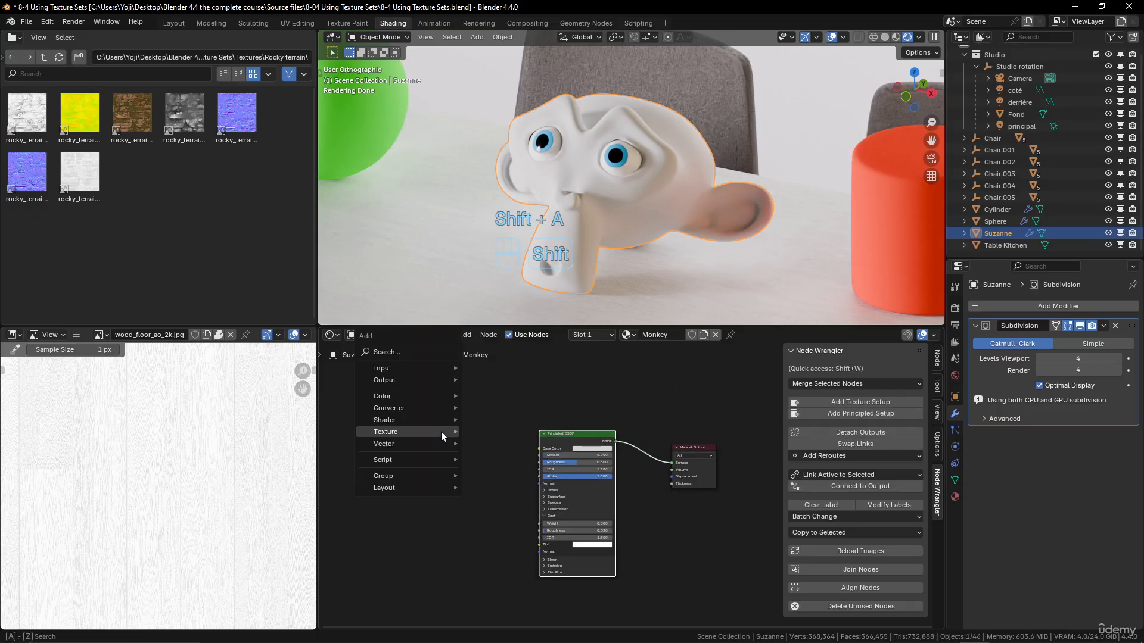
pyautogui.moveTo(441, 432)
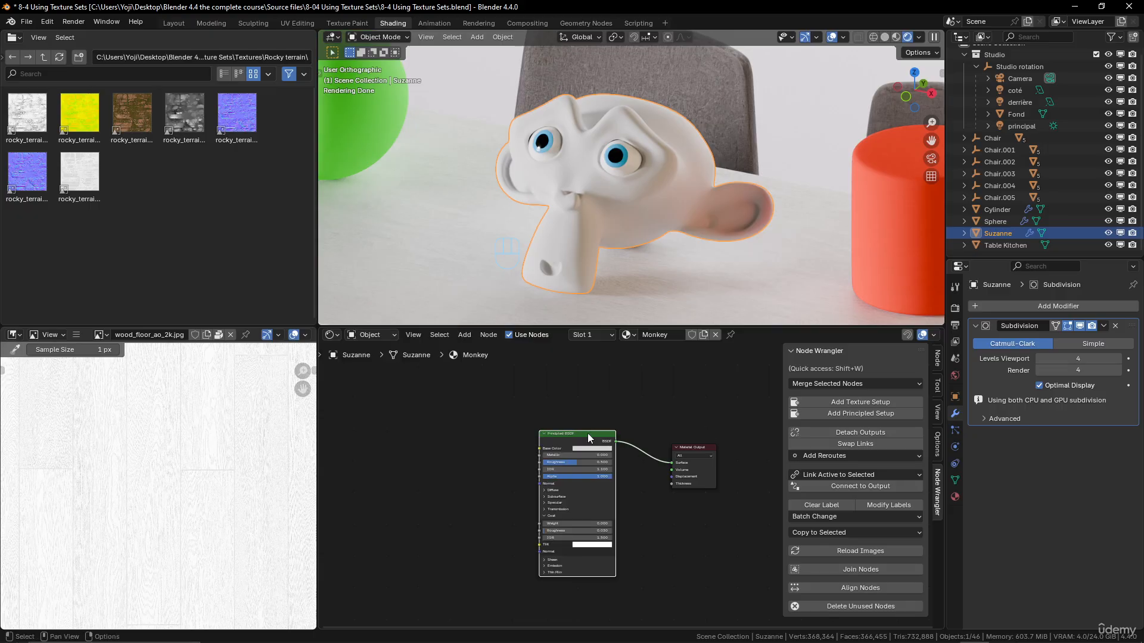
pyautogui.scroll(-2, 587, 439)
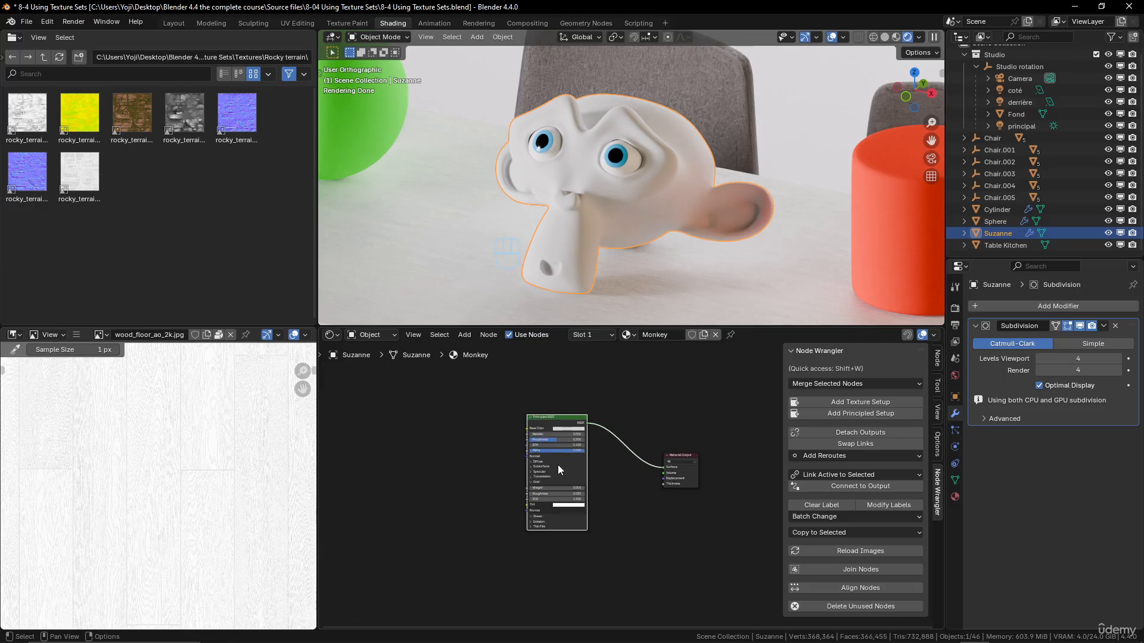
pyautogui.moveTo(587, 552); pyautogui.dragTo(593, 487, button='middle')
pyautogui.hotkey('shift', 'd')
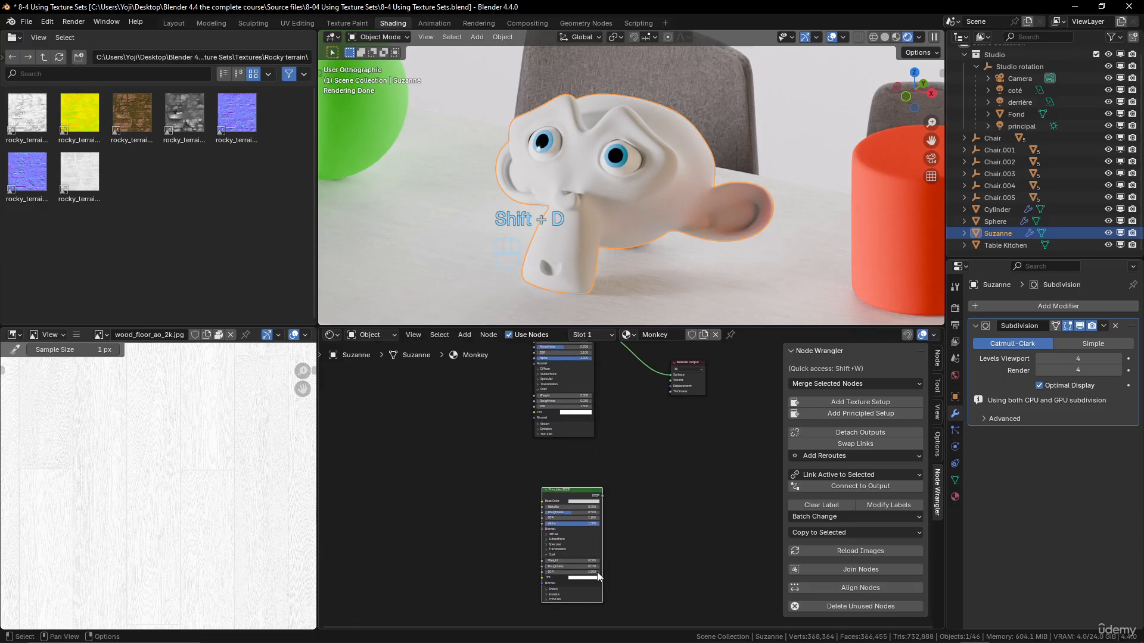
# Step: Move the duplicated Principled BSDF node up so it sits just beneath the original node
pyautogui.moveTo(581, 444); pyautogui.dragTo(582, 505, button='middle')
pyautogui.scroll(3, 582, 505)
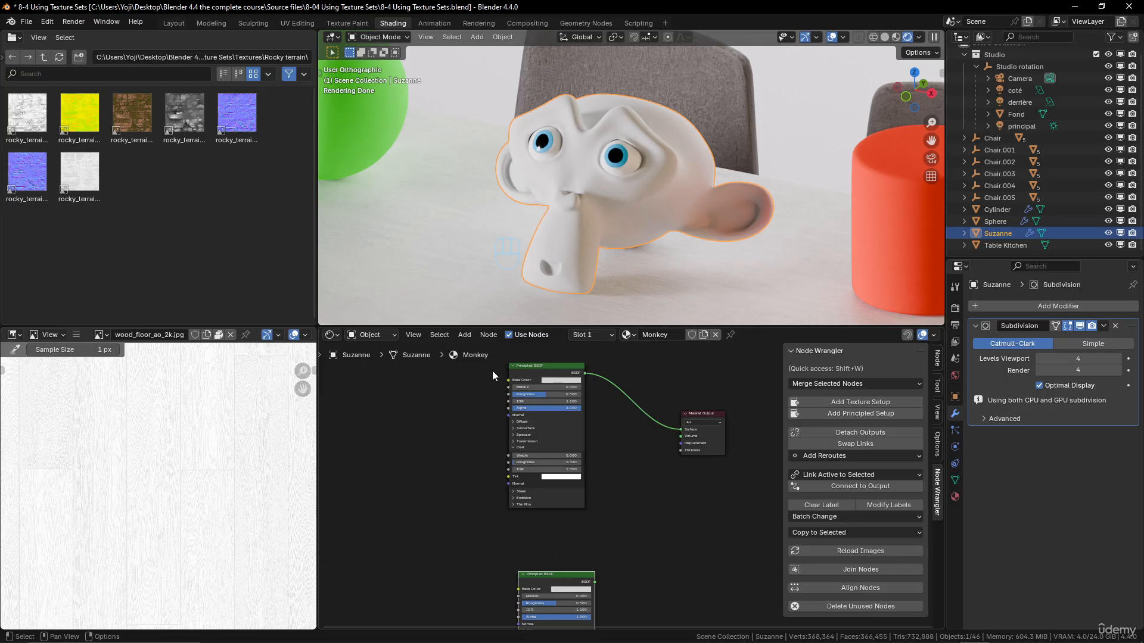
pyautogui.moveTo(488, 402); pyautogui.dragTo(518, 423, button='middle')
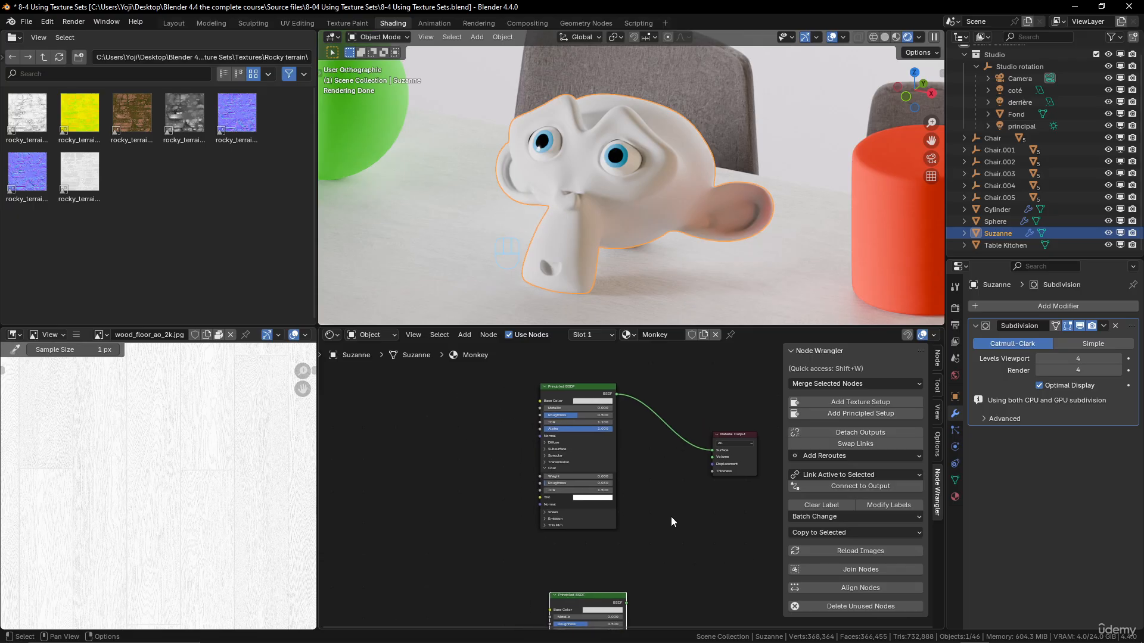
pyautogui.scroll(-1, 671, 522)
pyautogui.press('g')
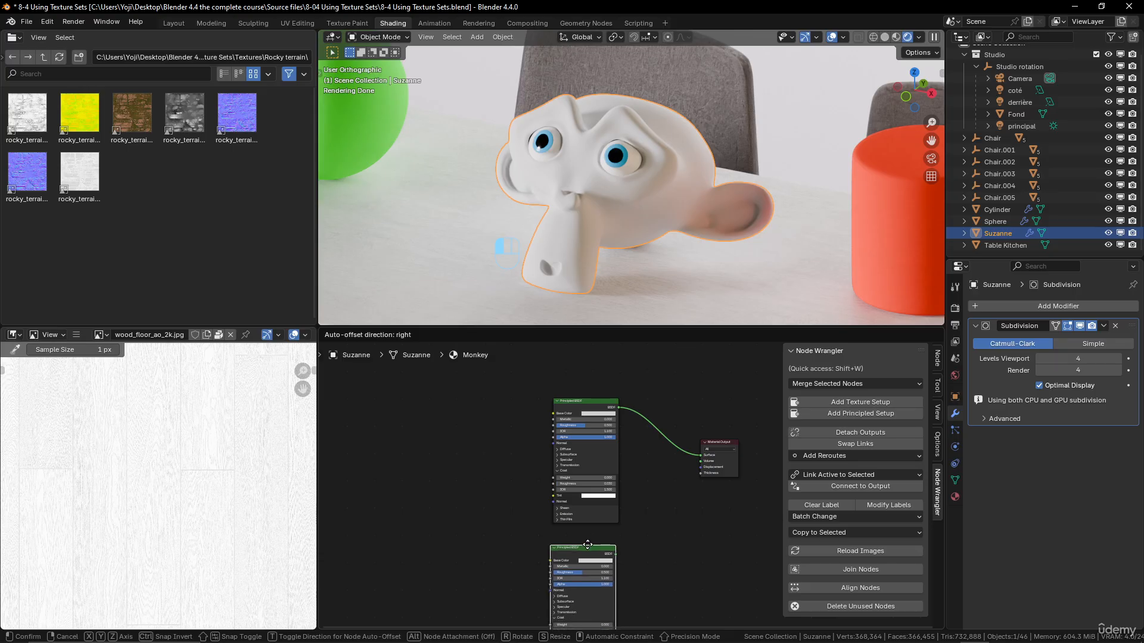
pyautogui.click(592, 545)
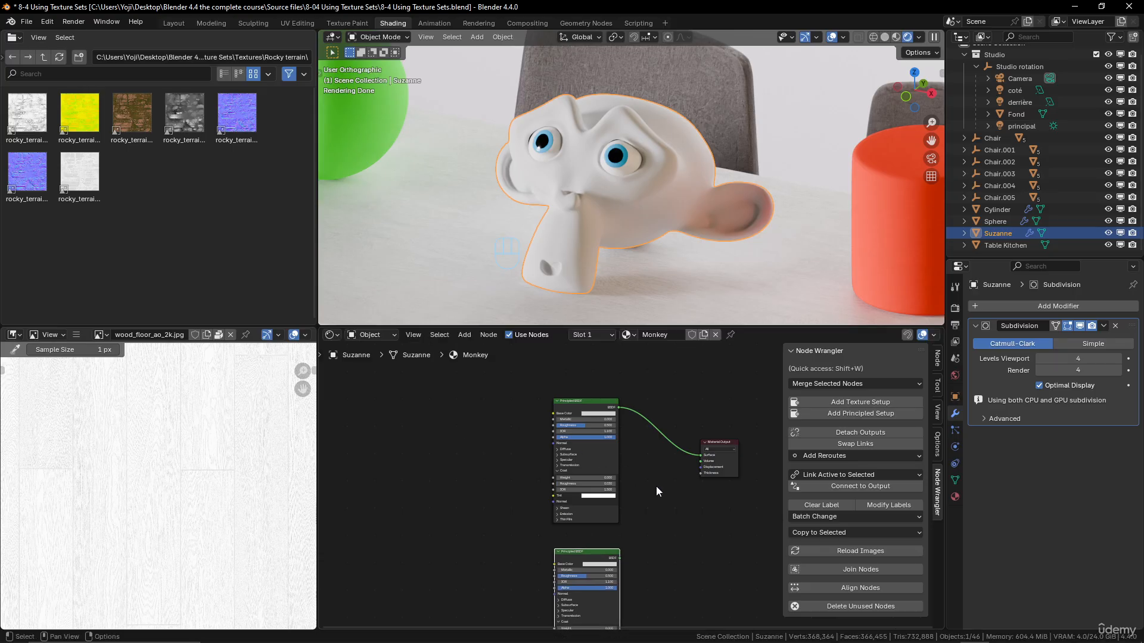
# Step: Connect the duplicated Principled BSDF to the Material Output's Surface in place of the original shader
pyautogui.scroll(2, 655, 482)
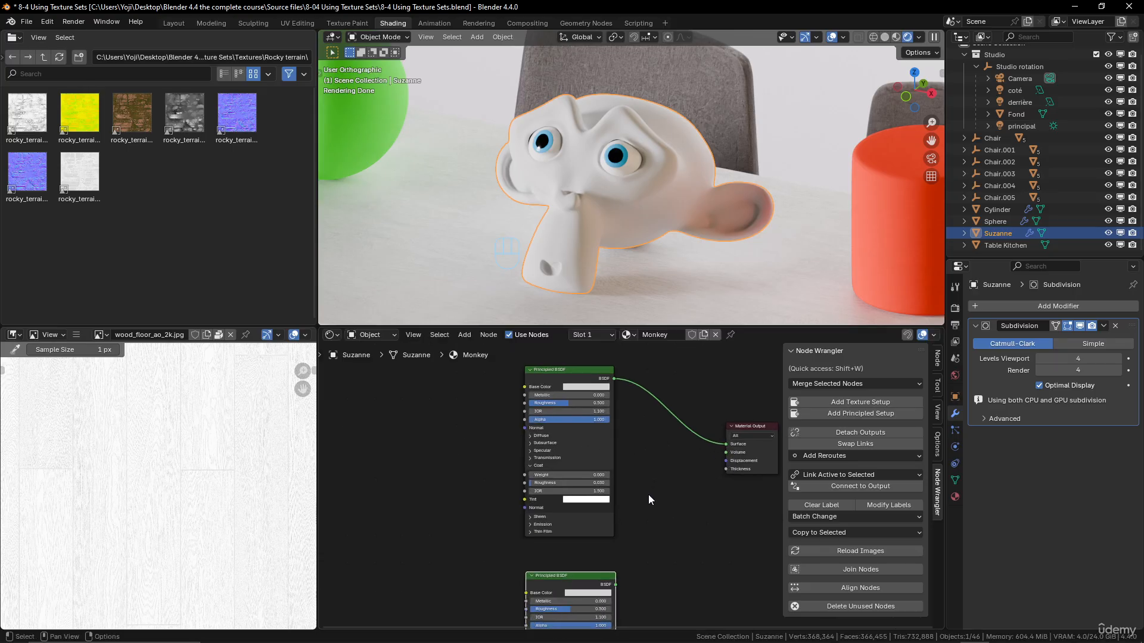
pyautogui.scroll(3, 643, 474)
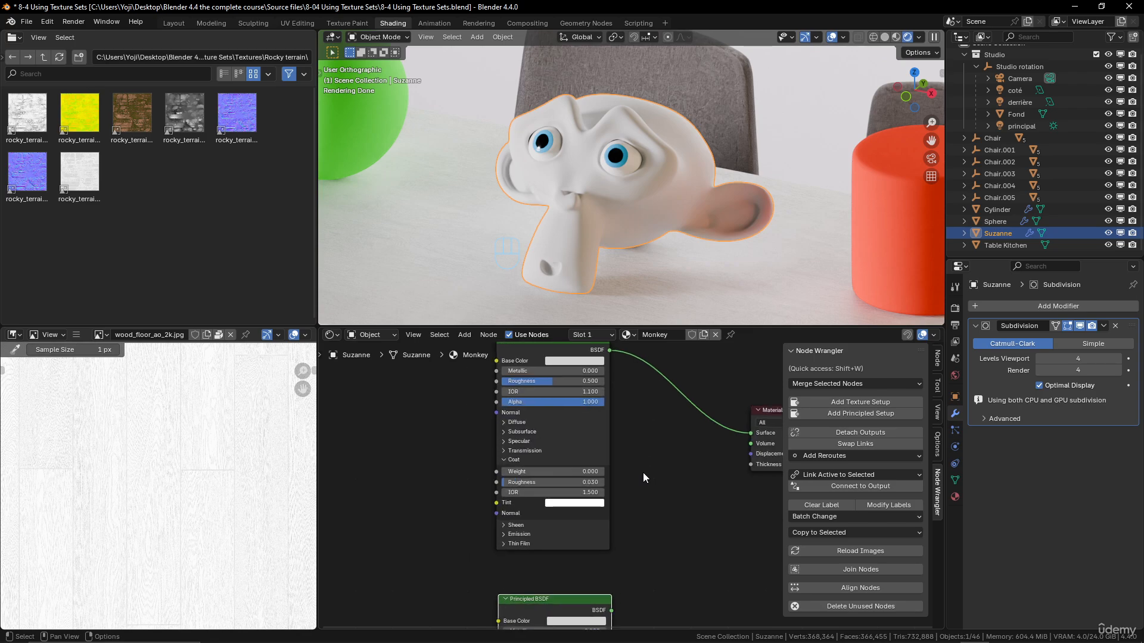
pyautogui.scroll(-2, 643, 474)
pyautogui.keyDown('shift'); pyautogui.moveTo(644, 460); pyautogui.dragTo(638, 399, button='middle'); pyautogui.keyUp('shift')
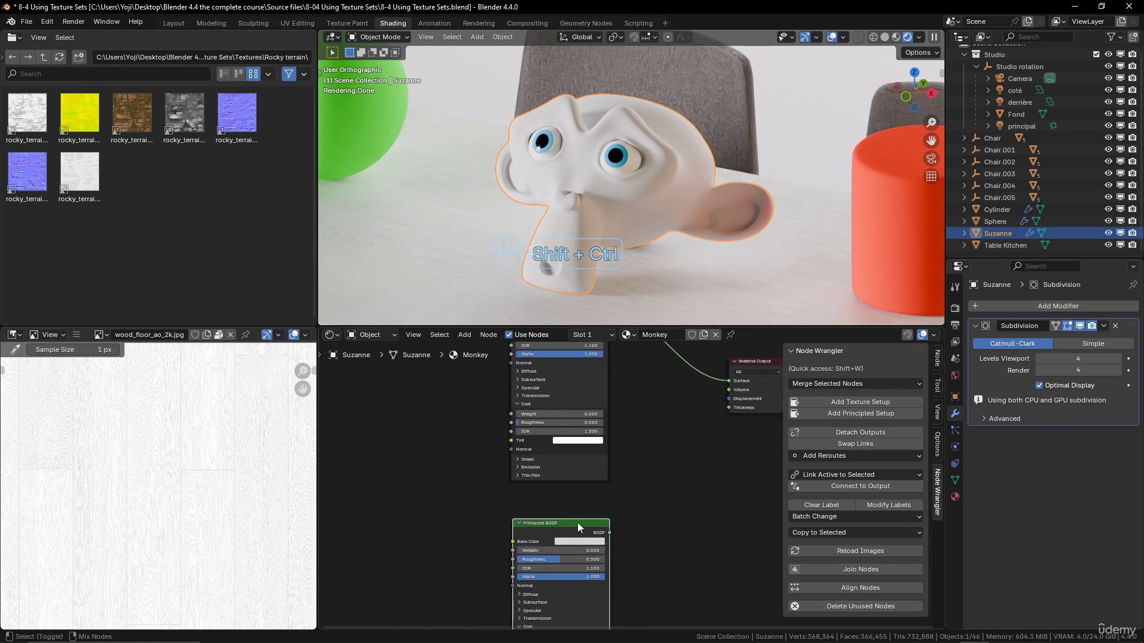
pyautogui.keyDown('ctrl'); pyautogui.keyDown('shift'); pyautogui.click(577, 523); pyautogui.keyUp('shift'); pyautogui.keyUp('ctrl')
# Step: Set the duplicated shader's base color to a saturated yellow and its roughness to 0.486
pyautogui.moveTo(623, 536)
pyautogui.keyDown('shift'); pyautogui.mouseDown(button='middle')
pyautogui.moveTo(674, 444)
pyautogui.moveTo(614, 516)
pyautogui.mouseUp(button='middle'); pyautogui.keyUp('shift')
pyautogui.scroll(2, 660, 460)
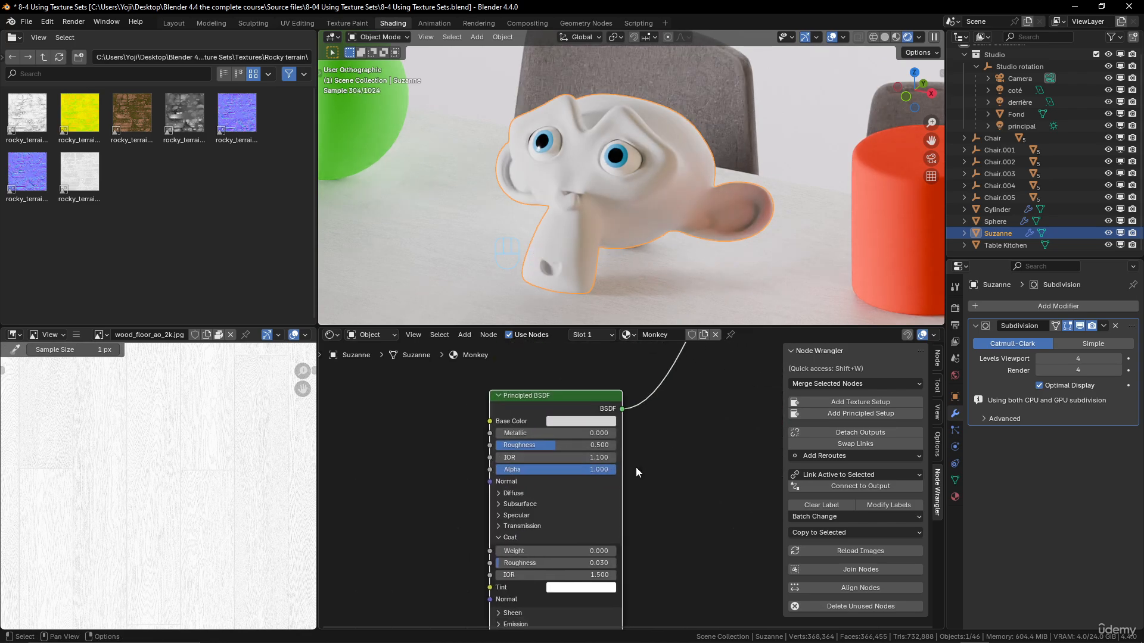
pyautogui.click(584, 422)
pyautogui.moveTo(596, 288); pyautogui.dragTo(561, 311)
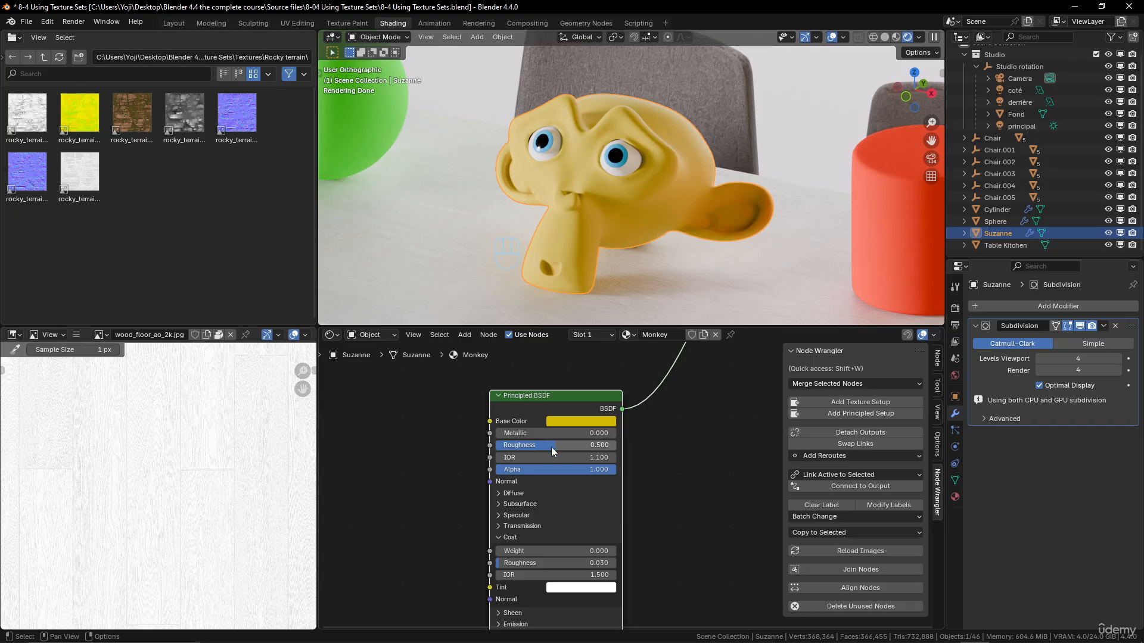
pyautogui.moveTo(551, 447)
pyautogui.mouseDown()
pyautogui.moveTo(532, 447)
pyautogui.moveTo(553, 447)
pyautogui.mouseUp()
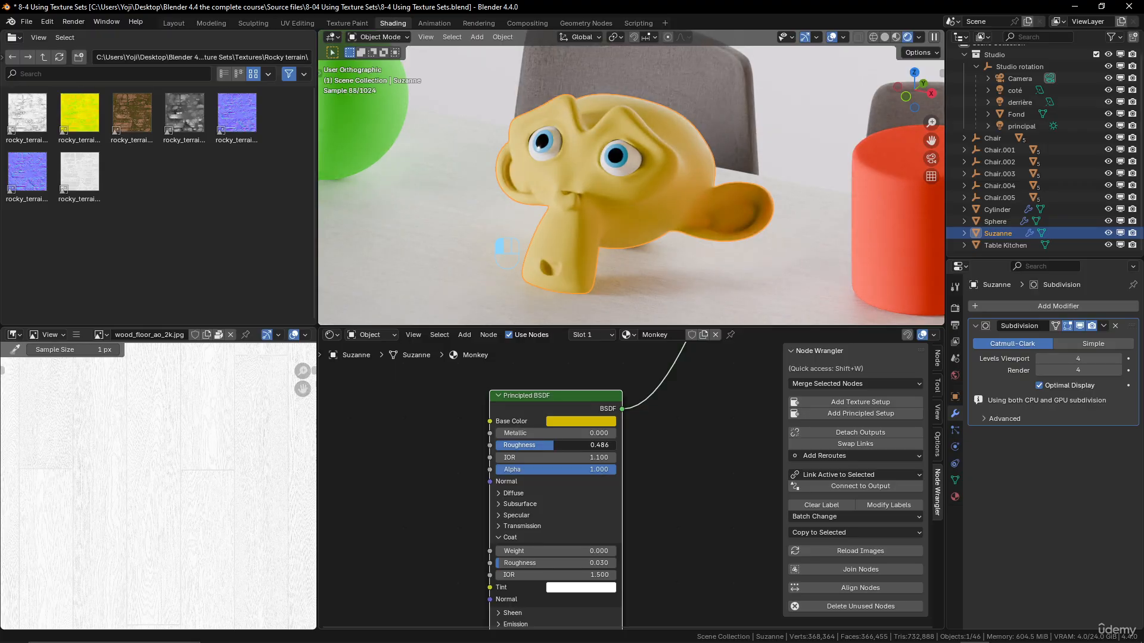
# Step: Enlarge the node editor slightly and set the duplicated shader's coat weight to 0.273 and coat roughness to 0.180
pyautogui.moveTo(774, 328); pyautogui.dragTo(780, 320)
pyautogui.scroll(5, 720, 181)
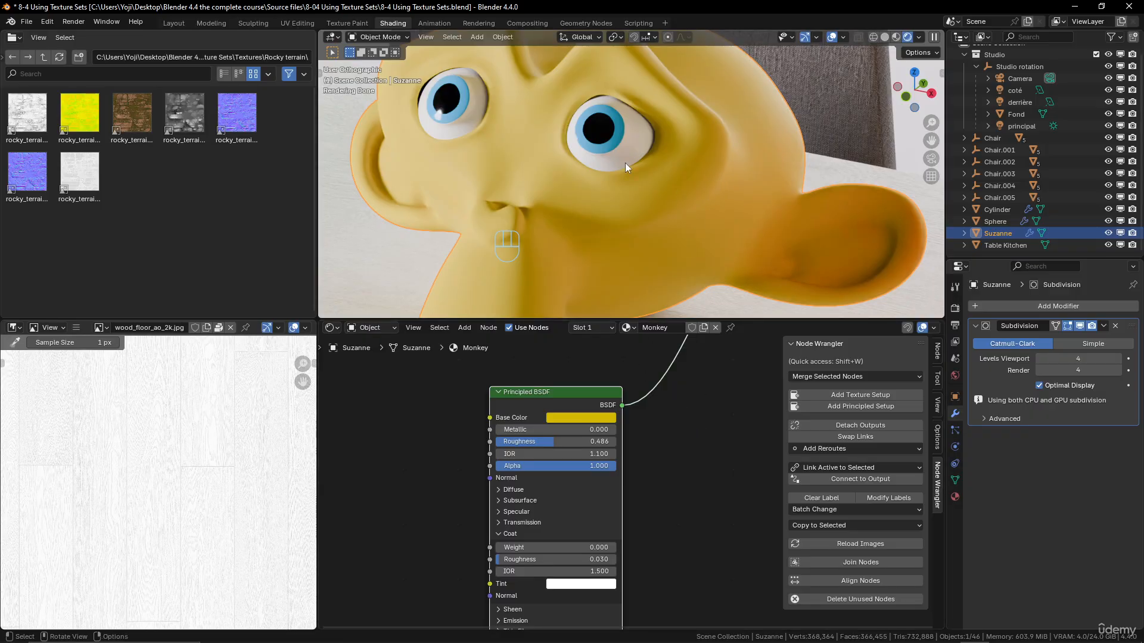
pyautogui.scroll(-3, 650, 441)
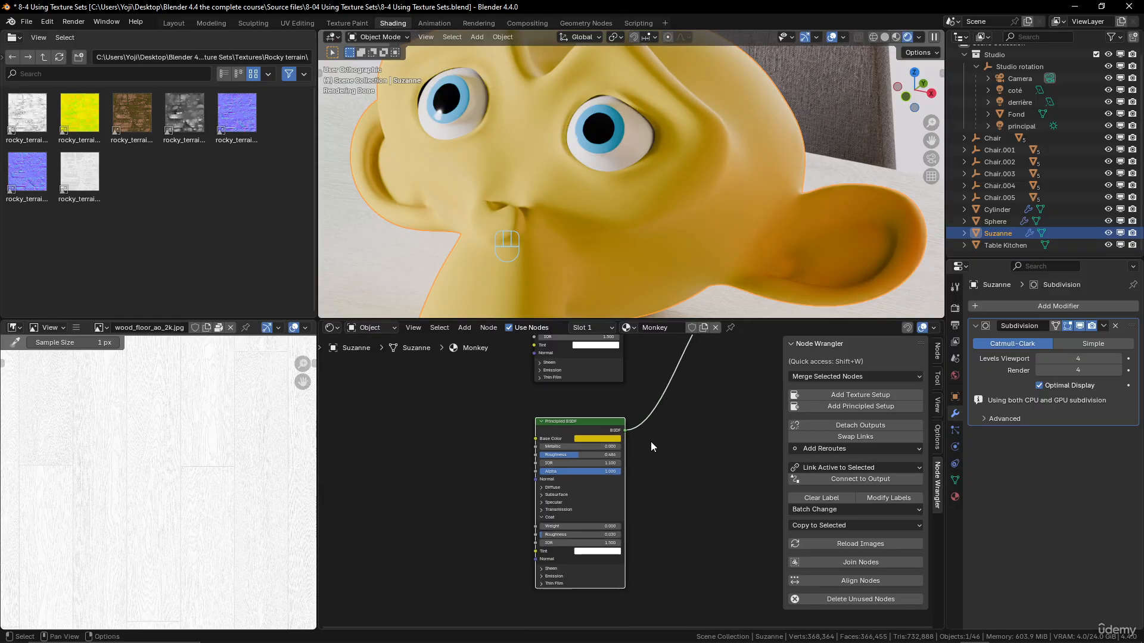
pyautogui.scroll(2, 655, 476)
pyautogui.scroll(3, 655, 477)
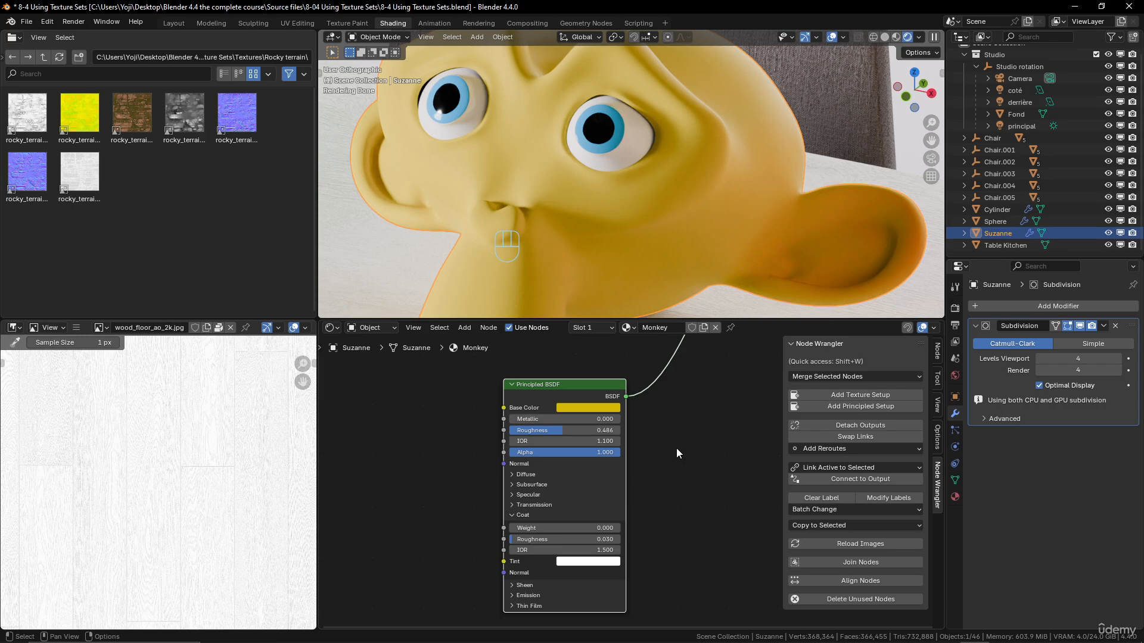
pyautogui.moveTo(516, 532)
pyautogui.mouseDown()
pyautogui.moveTo(544, 532)
pyautogui.moveTo(525, 543)
pyautogui.moveTo(537, 543)
pyautogui.moveTo(525, 532)
pyautogui.moveTo(527, 543)
pyautogui.mouseUp()
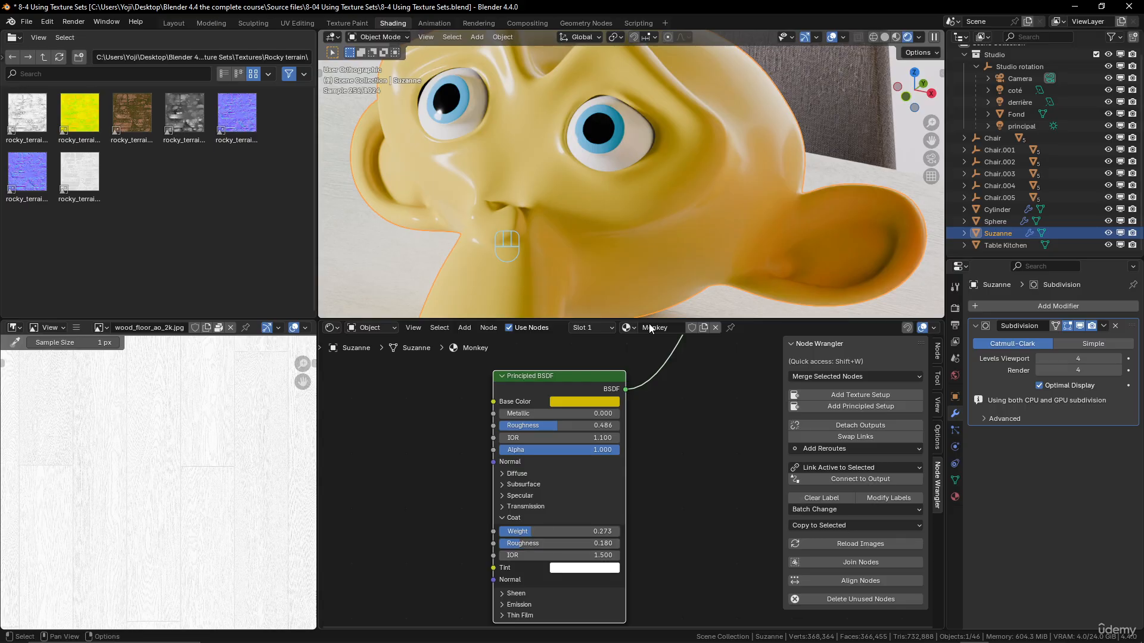
# Step: Raise the duplicated shader's coat roughness to 0.294 and its base roughness to 0.523
pyautogui.scroll(-4, 676, 196)
pyautogui.scroll(1, 677, 202)
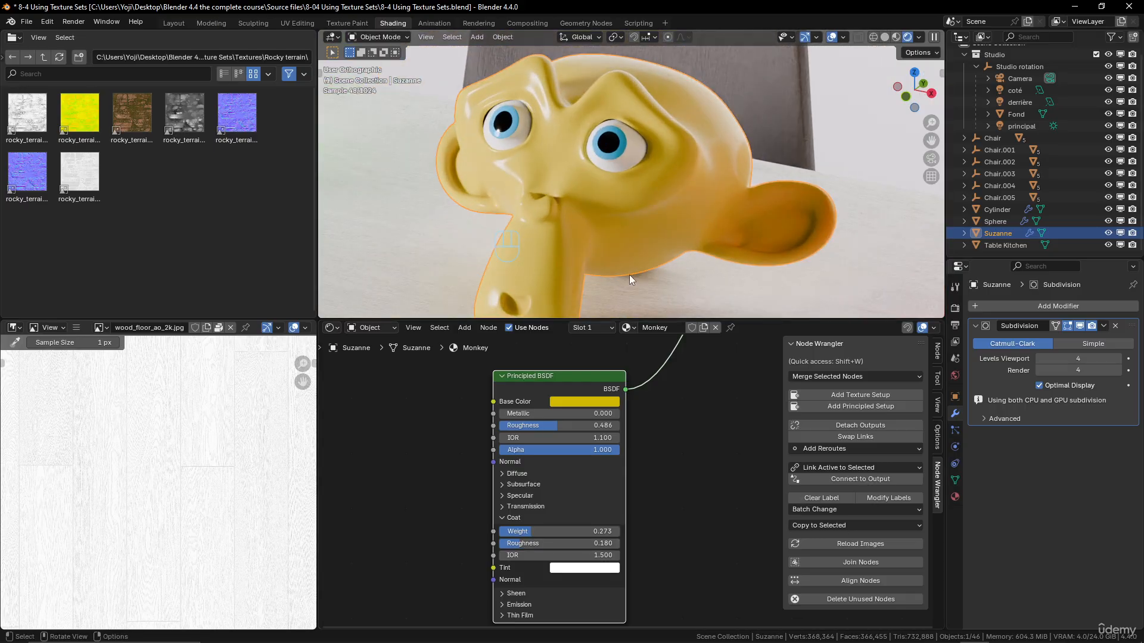
pyautogui.moveTo(521, 544); pyautogui.dragTo(531, 543)
pyautogui.moveTo(552, 427); pyautogui.dragTo(554, 426)
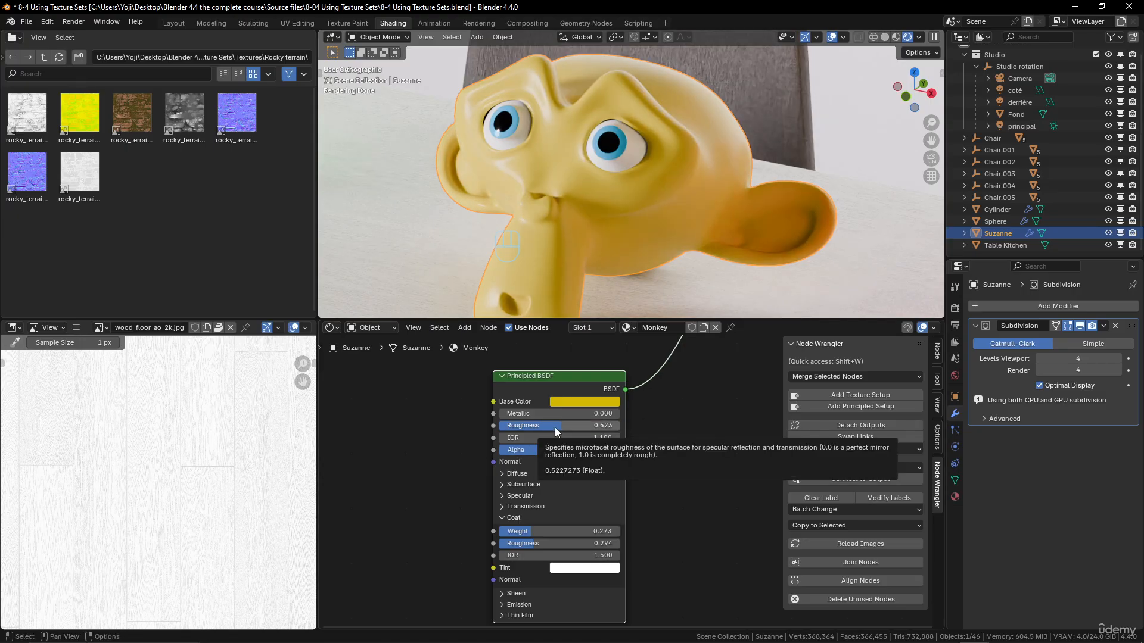
# Step: Add a Noise Texture node and place it to the left of the duplicated Principled BSDF
pyautogui.scroll(-3, 619, 463)
pyautogui.scroll(-3, 470, 457)
pyautogui.moveTo(470, 456); pyautogui.dragTo(567, 473, button='middle')
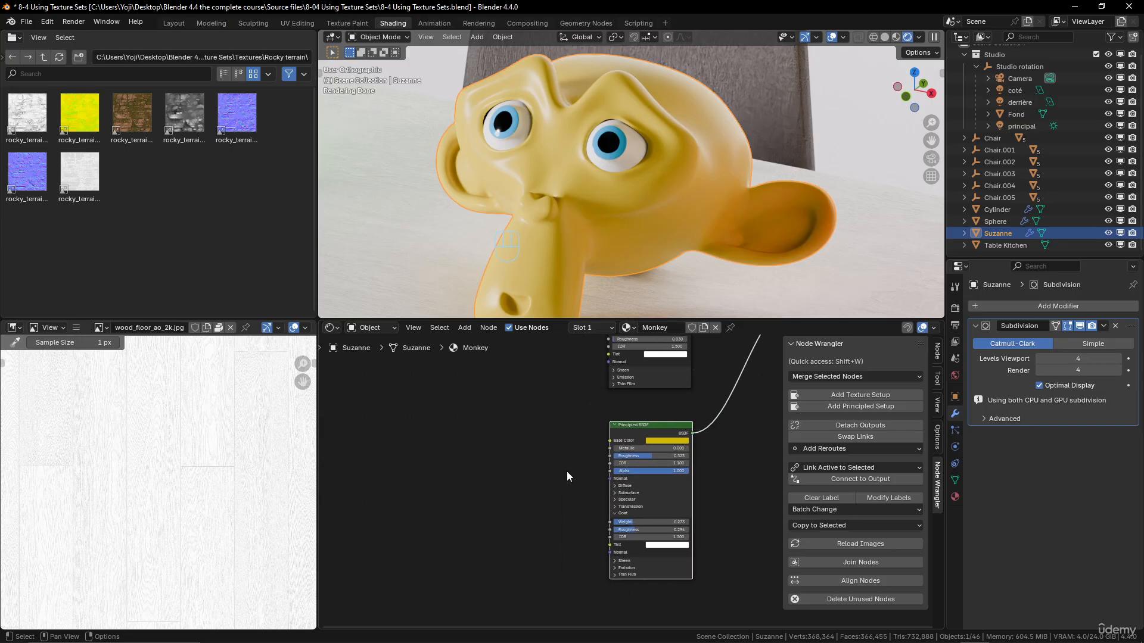
pyautogui.scroll(3, 563, 471)
pyautogui.hotkey('shift', 'a')
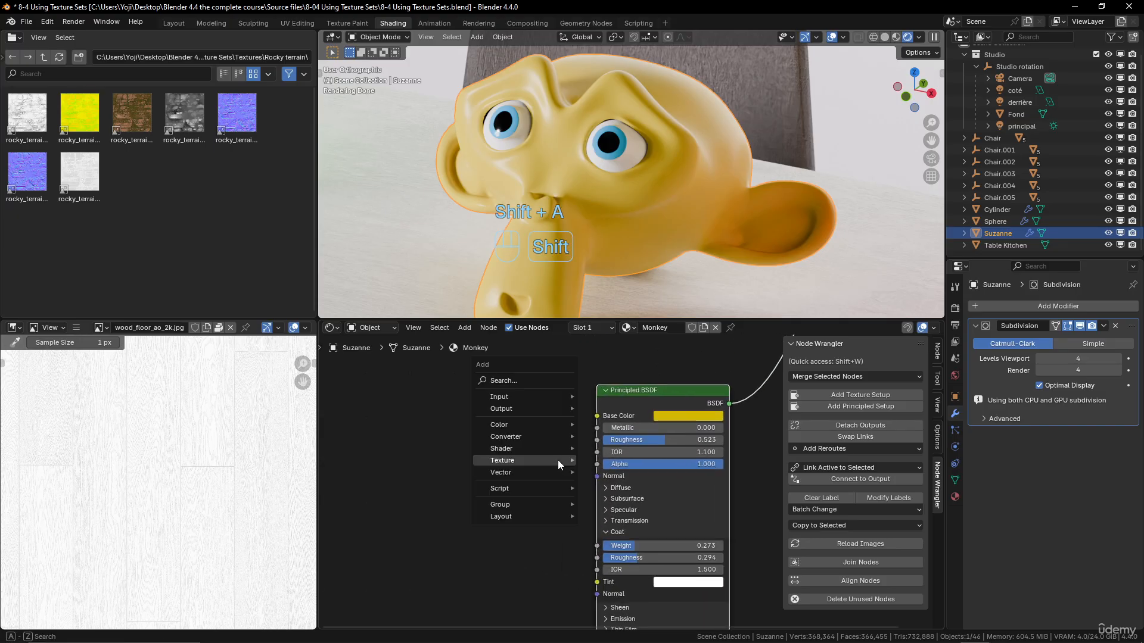
pyautogui.moveTo(558, 461)
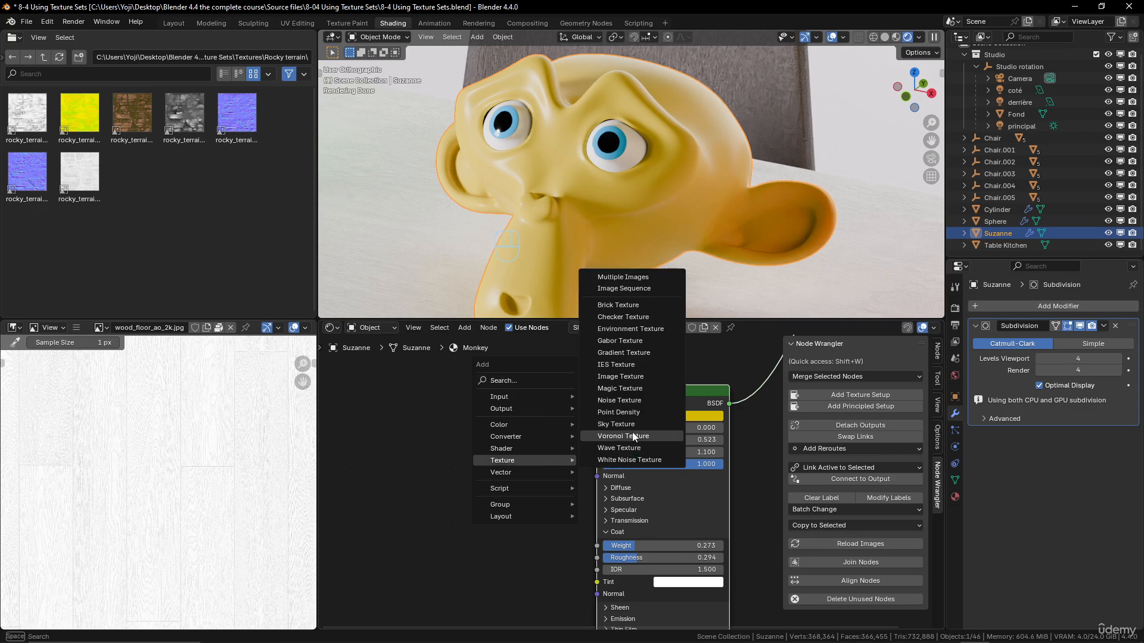
pyautogui.click(623, 400)
pyautogui.click(396, 473)
# Step: Preview the Noise Texture directly on Suzanne and move its node farther up and left from the shader
pyautogui.scroll(-2, 474, 481)
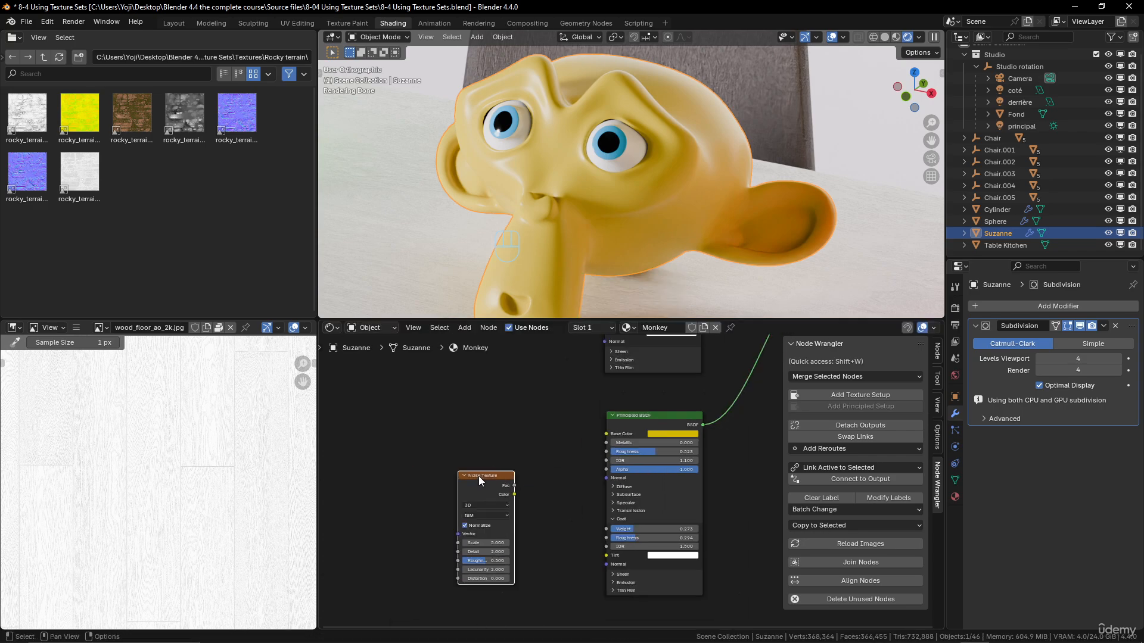
pyautogui.keyDown('ctrl'); pyautogui.keyDown('shift'); pyautogui.click(482, 482); pyautogui.keyUp('shift'); pyautogui.keyUp('ctrl')
pyautogui.moveTo(485, 479); pyautogui.dragTo(405, 416)
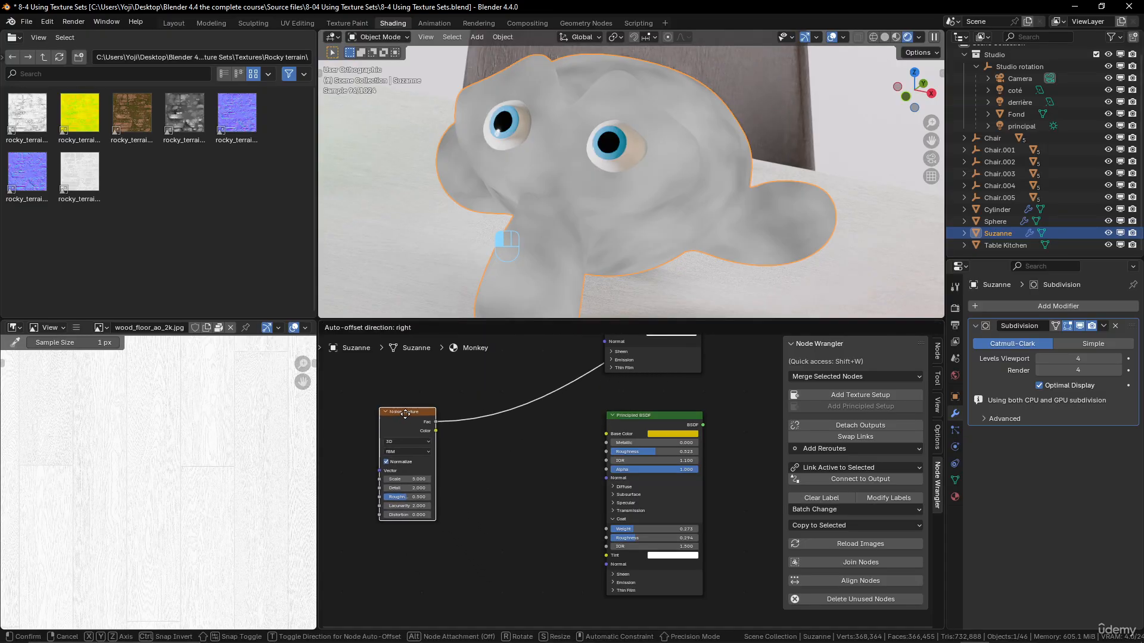
# Step: Connect the Noise Texture's Fac output to the Roughness input of the duplicated Principled BSDF
pyautogui.scroll(3, 523, 487)
pyautogui.moveTo(529, 487); pyautogui.dragTo(598, 487, button='middle')
pyautogui.moveTo(610, 445); pyautogui.dragTo(543, 445, button='middle')
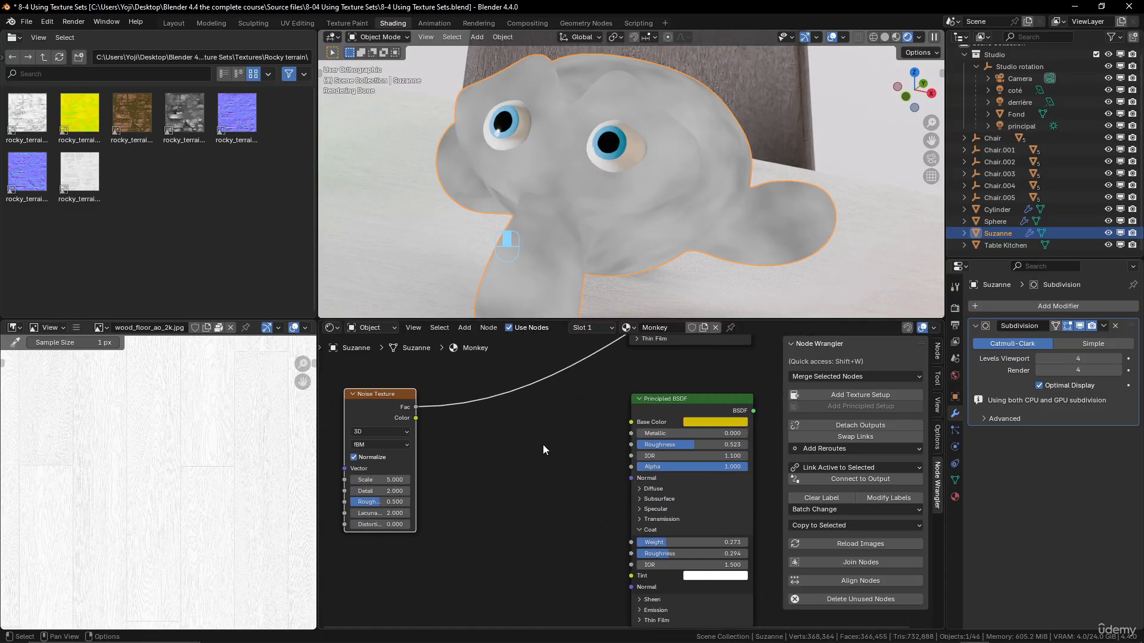
pyautogui.moveTo(415, 408); pyautogui.dragTo(635, 445)
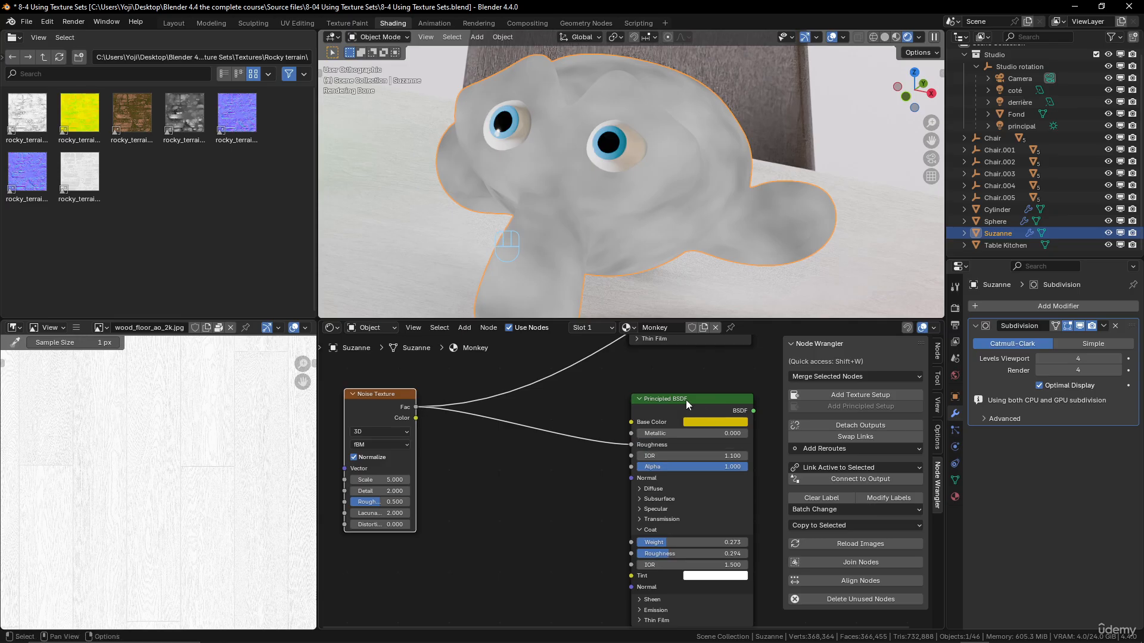
# Step: Preview the duplicated Principled BSDF on Suzanne and lower the Noise Texture node to line up with the shader's Roughness input
pyautogui.keyDown('ctrl'); pyautogui.keyDown('shift'); pyautogui.click(685, 399); pyautogui.keyUp('shift'); pyautogui.keyUp('ctrl')
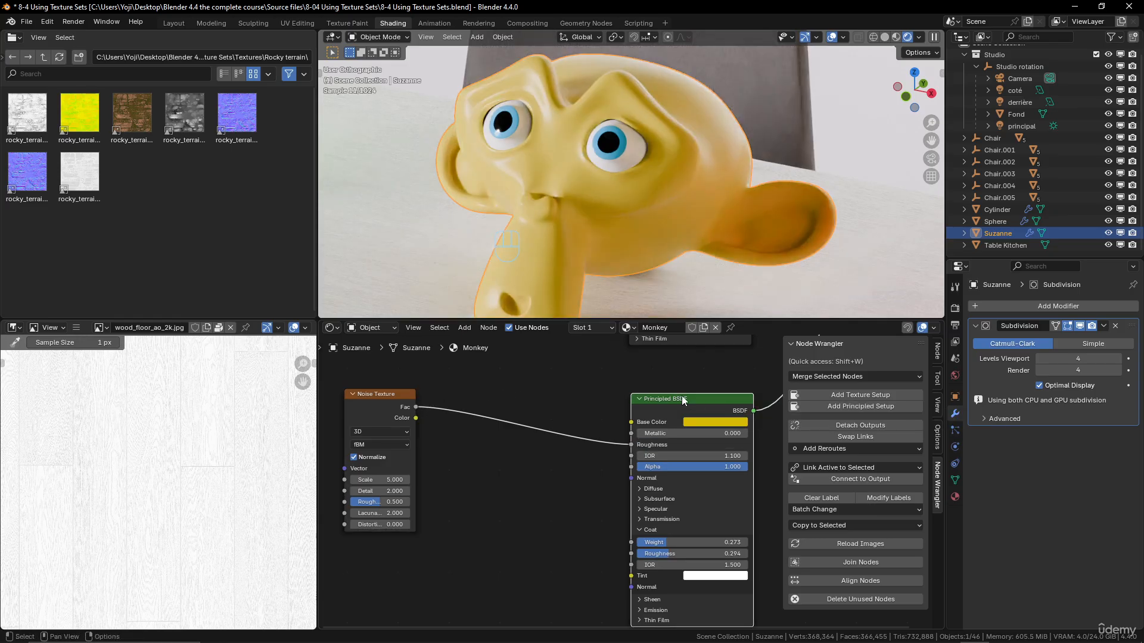
pyautogui.moveTo(659, 375); pyautogui.dragTo(634, 377, button='middle')
pyautogui.moveTo(373, 397); pyautogui.dragTo(405, 433)
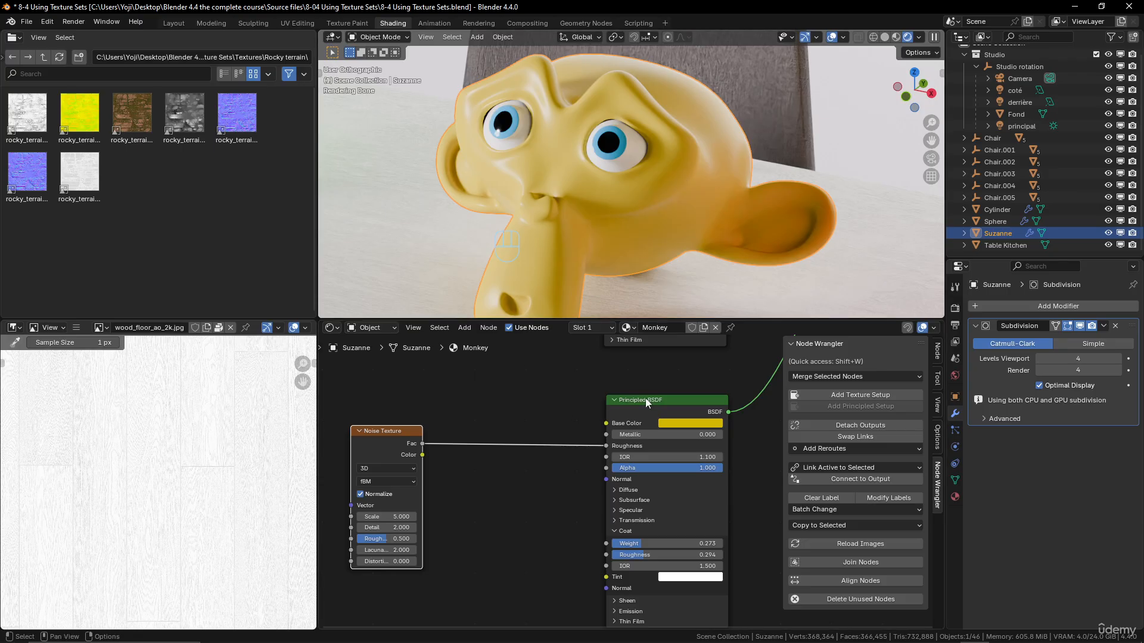
# Step: Darken the duplicated Principled BSDF's base color to black
pyautogui.click(681, 422)
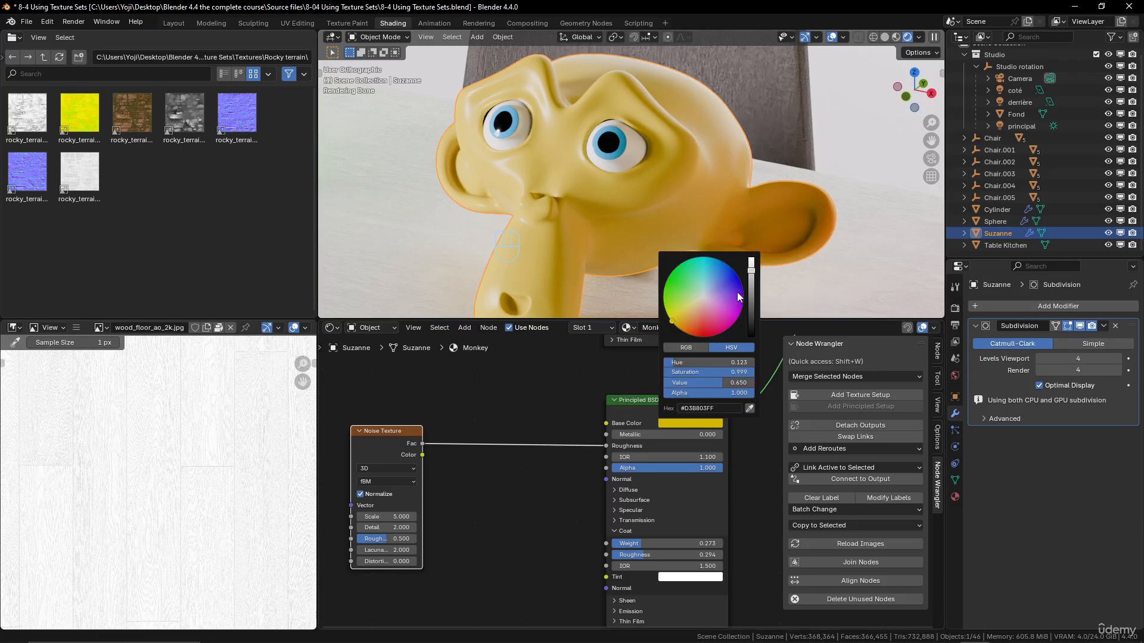
pyautogui.moveTo(750, 272); pyautogui.dragTo(751, 331)
pyautogui.moveTo(684, 167); pyautogui.dragTo(728, 185, button='middle')
pyautogui.scroll(2, 727, 184)
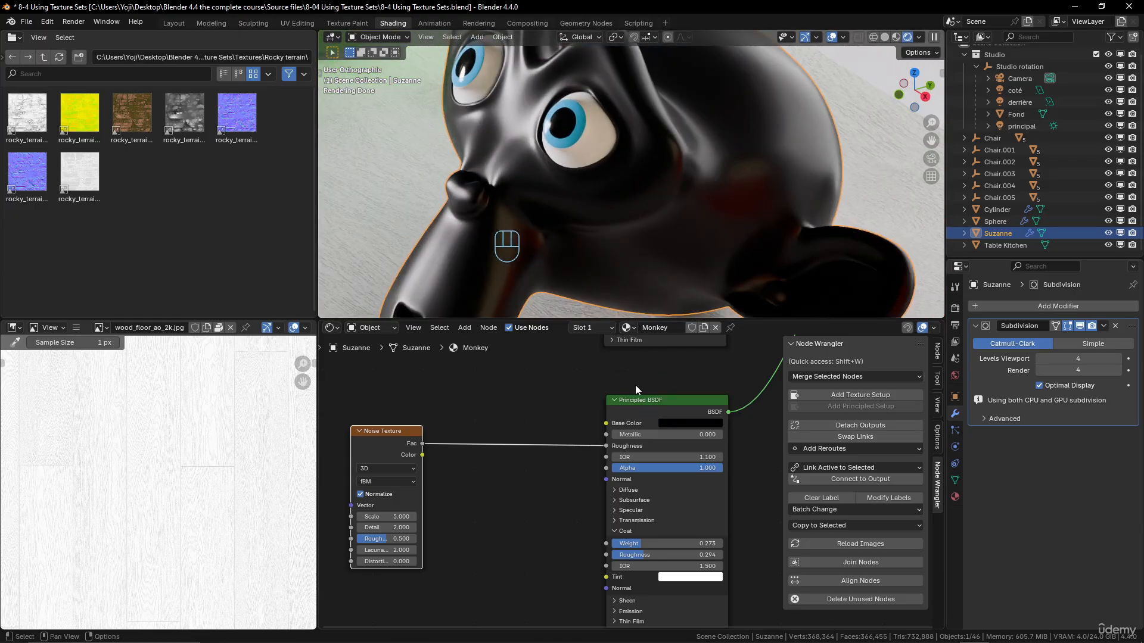
# Step: Set the coat weight of the black Principled BSDF to 0.000
pyautogui.moveTo(641, 544); pyautogui.dragTo(610, 542)
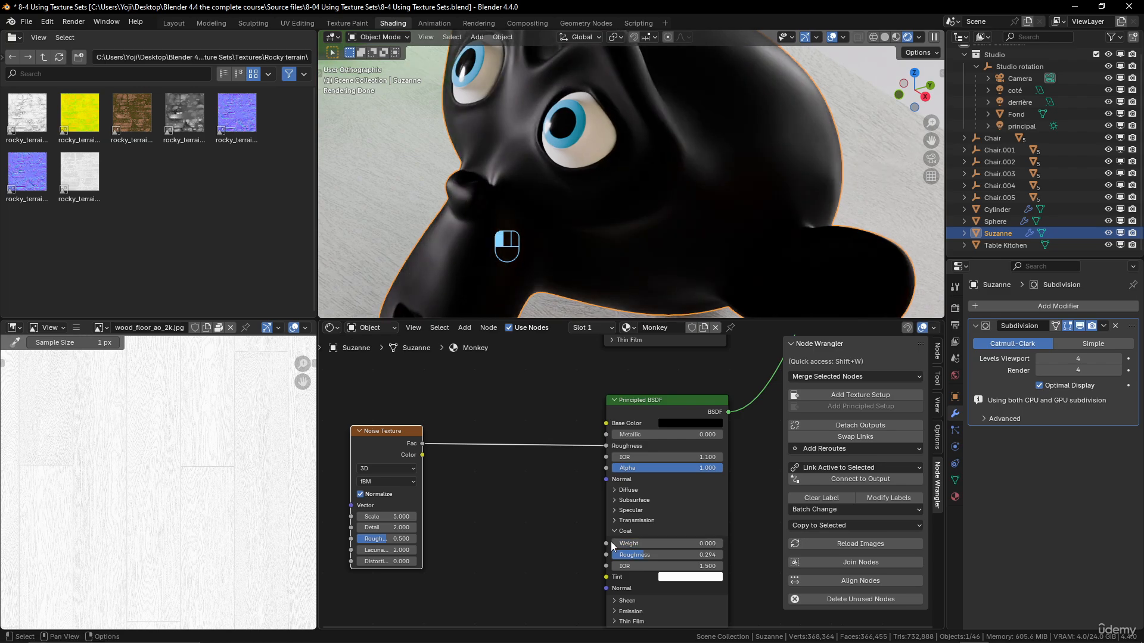
pyautogui.scroll(-3, 498, 449)
pyautogui.moveTo(554, 401); pyautogui.dragTo(560, 403, button='middle')
pyautogui.moveTo(690, 175); pyautogui.dragTo(705, 166, button='middle')
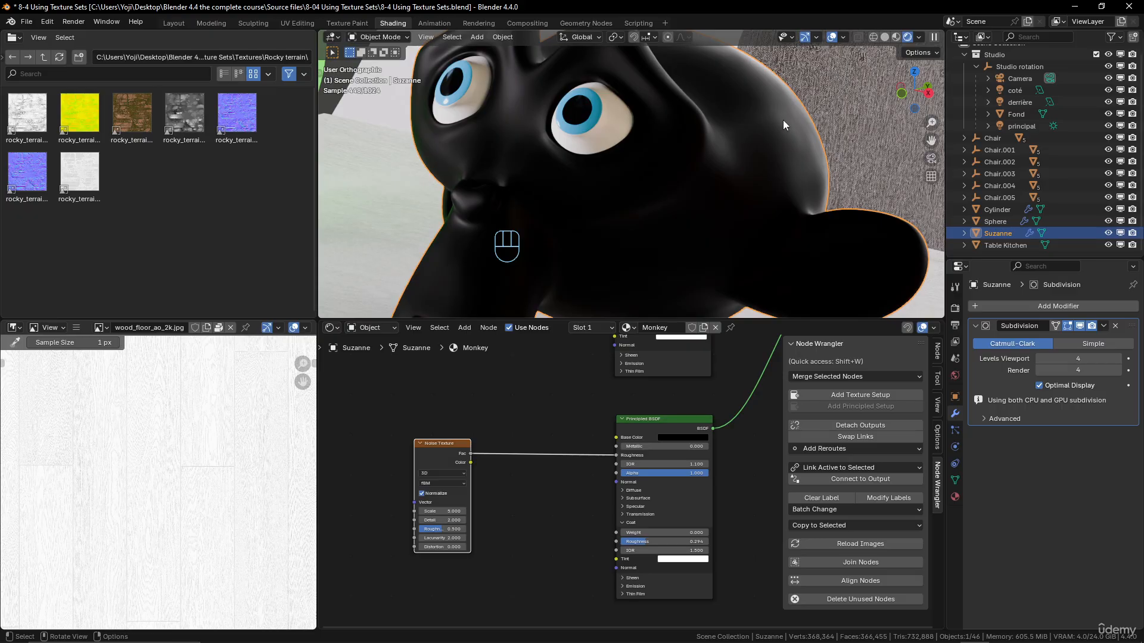
# Step: Move the Noise Texture node farther left from the Principled BSDF to make room between them
pyautogui.moveTo(461, 454); pyautogui.dragTo(393, 442)
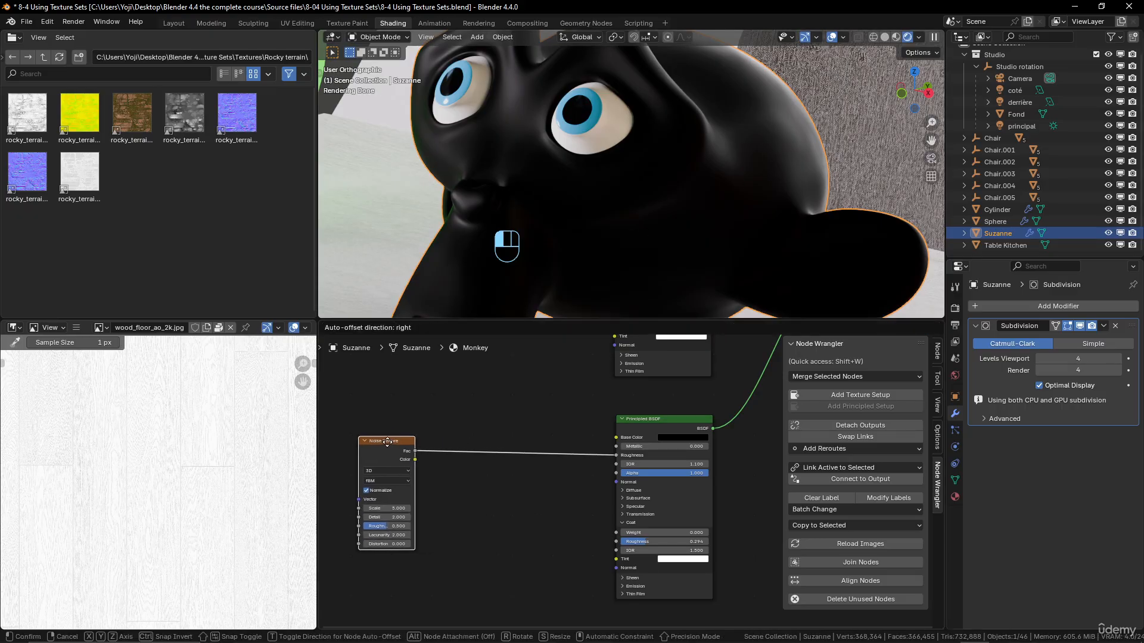
pyautogui.scroll(2, 548, 459)
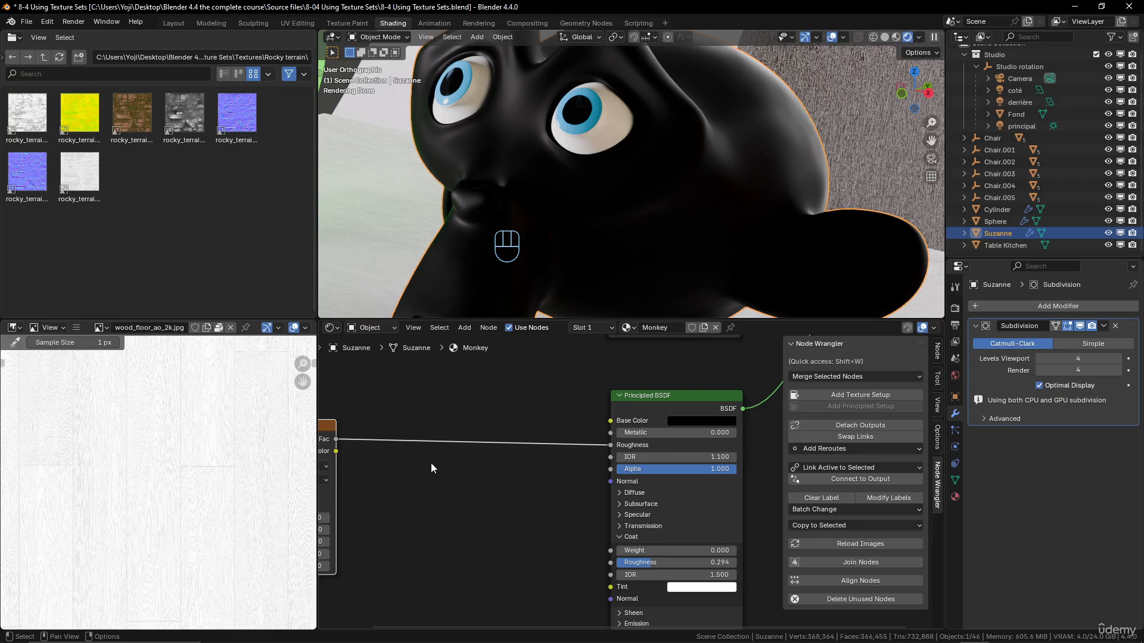
pyautogui.moveTo(431, 463); pyautogui.dragTo(561, 457, button='middle')
pyautogui.scroll(-2, 609, 457)
pyautogui.scroll(2, 575, 467)
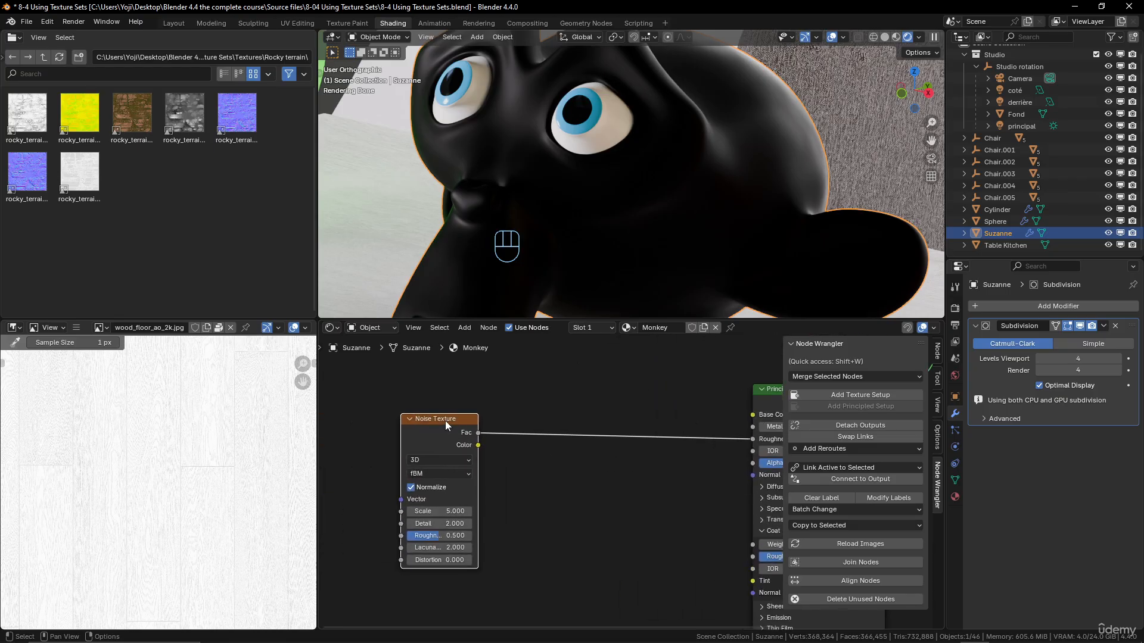
# Step: Preview the Noise Texture on Suzanne and set its Detail to 15
pyautogui.click(432, 527)
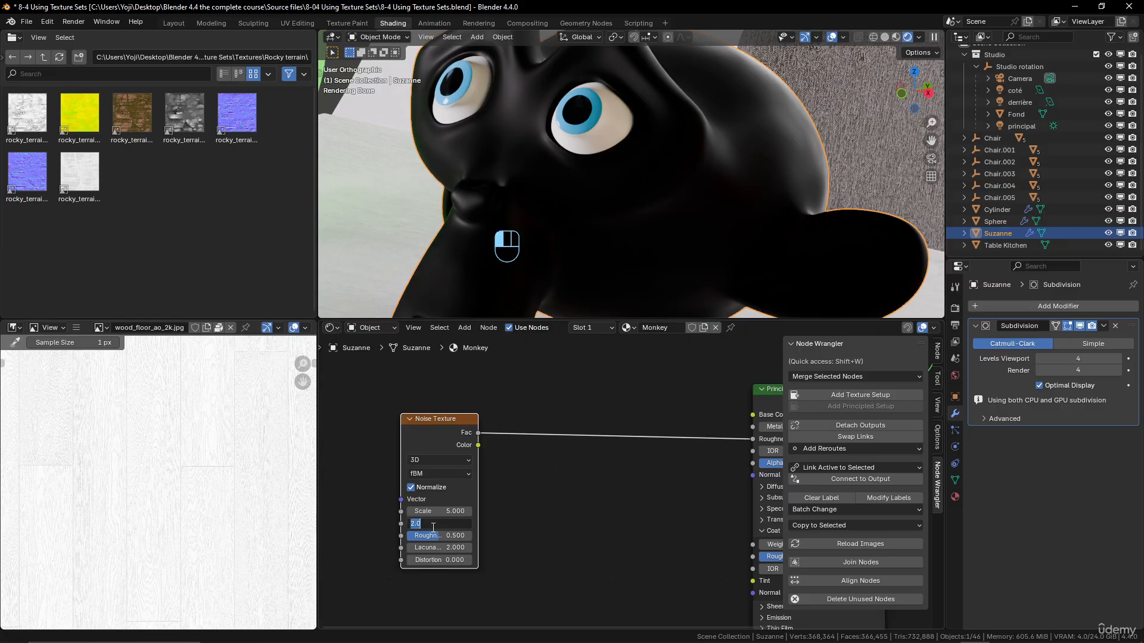
pyautogui.click(580, 513)
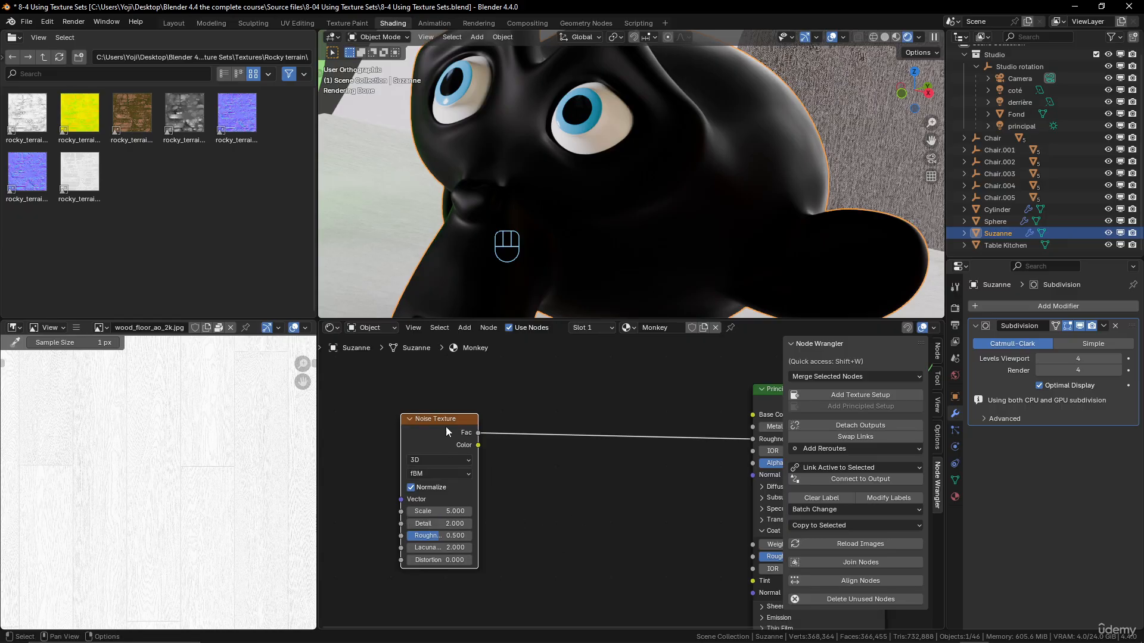
pyautogui.keyDown('ctrl'); pyautogui.keyDown('shift'); pyautogui.click(445, 423); pyautogui.keyUp('shift'); pyautogui.keyUp('ctrl')
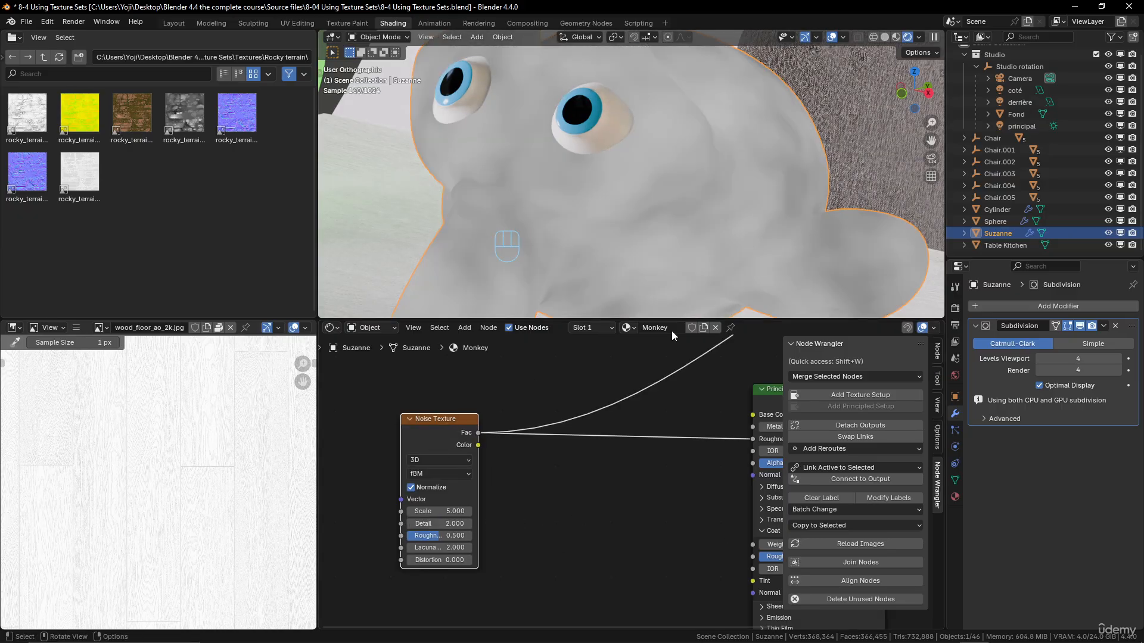
pyautogui.click(430, 524)
pyautogui.write('15')
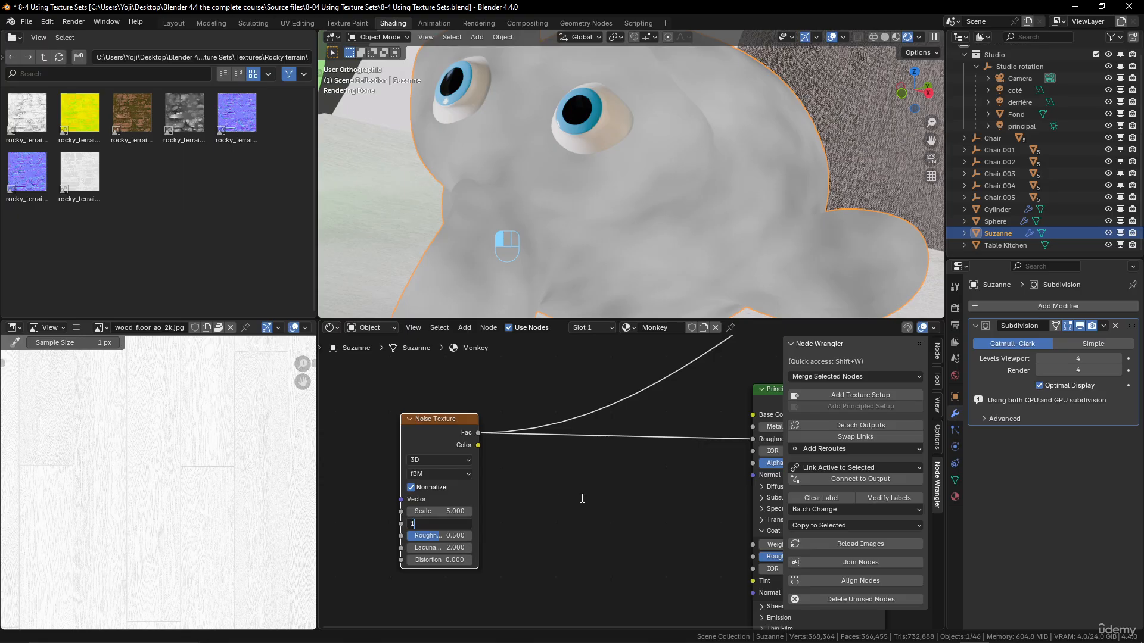
pyautogui.press('Return')
pyautogui.moveTo(814, 163); pyautogui.dragTo(806, 177, button='middle')
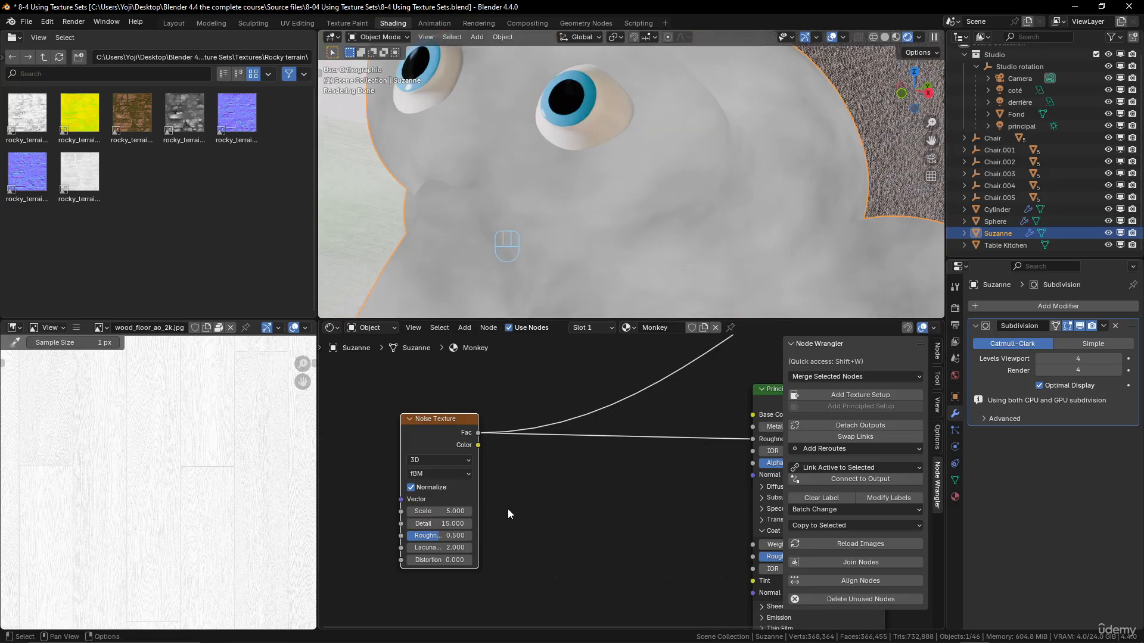
# Step: Increase the Noise Texture's Scale to 14.800
pyautogui.scroll(-2, 509, 501)
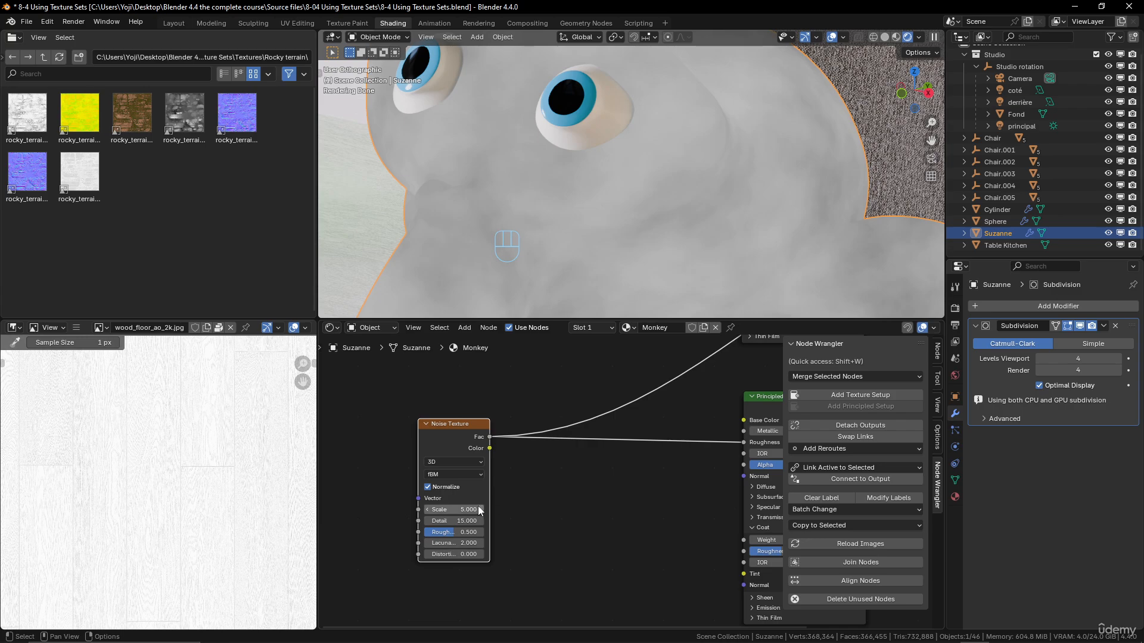
pyautogui.moveTo(478, 509); pyautogui.dragTo(489, 509)
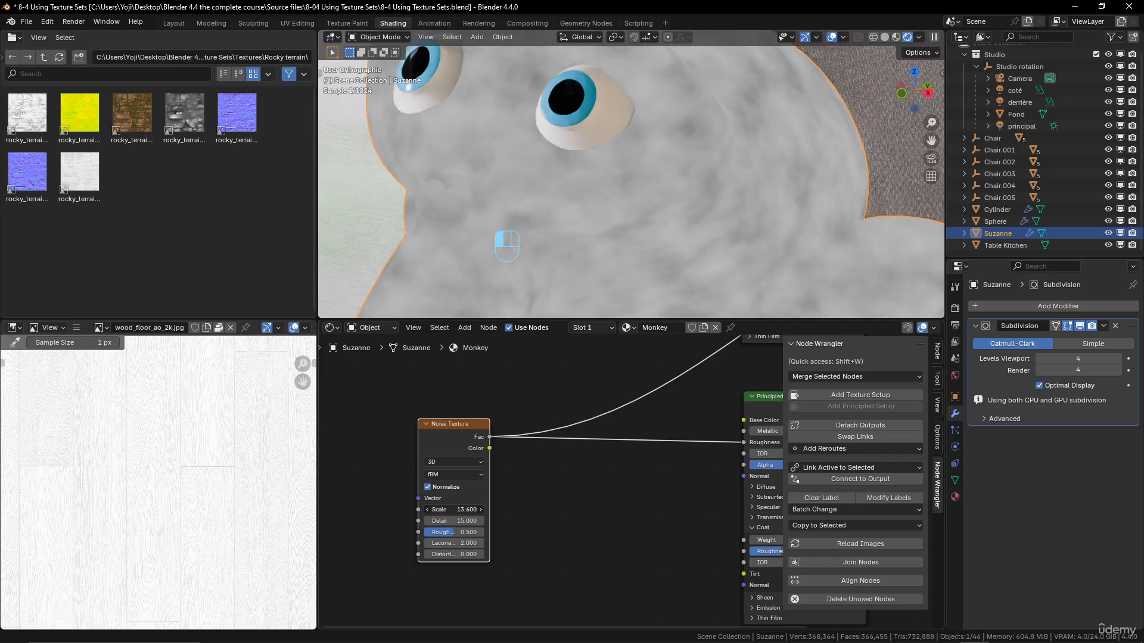
pyautogui.moveTo(490, 509); pyautogui.dragTo(523, 496)
pyautogui.scroll(-3, 524, 495)
pyautogui.moveTo(514, 490); pyautogui.dragTo(435, 493, button='middle')
pyautogui.scroll(2, 578, 476)
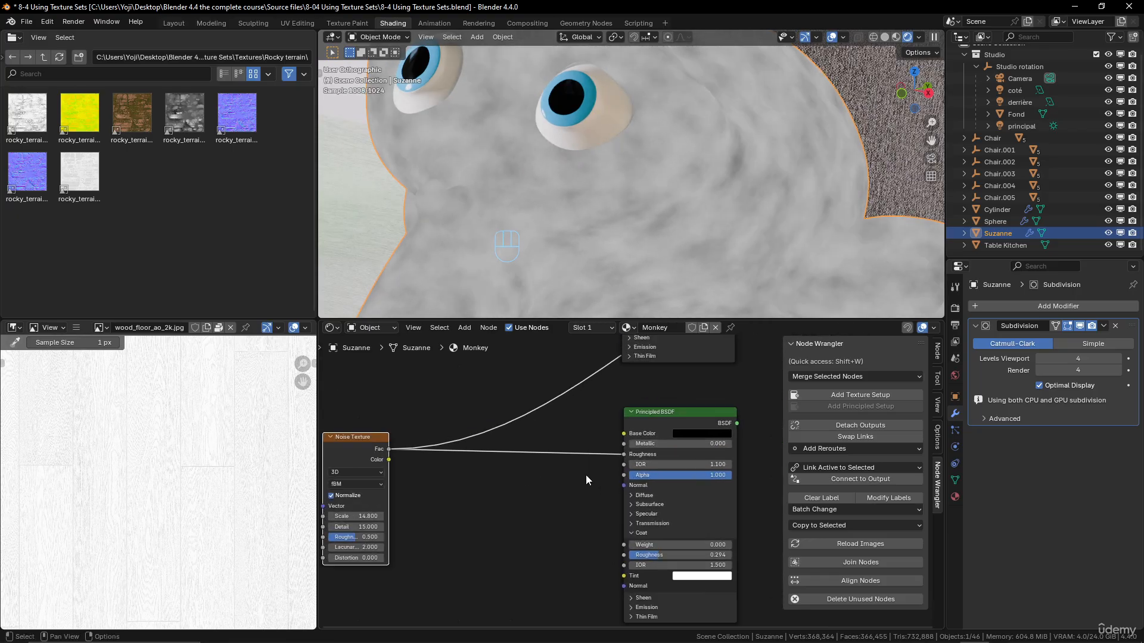
# Step: Add a Color Ramp node between the Noise Texture and the black Principled BSDF
pyautogui.click(656, 413)
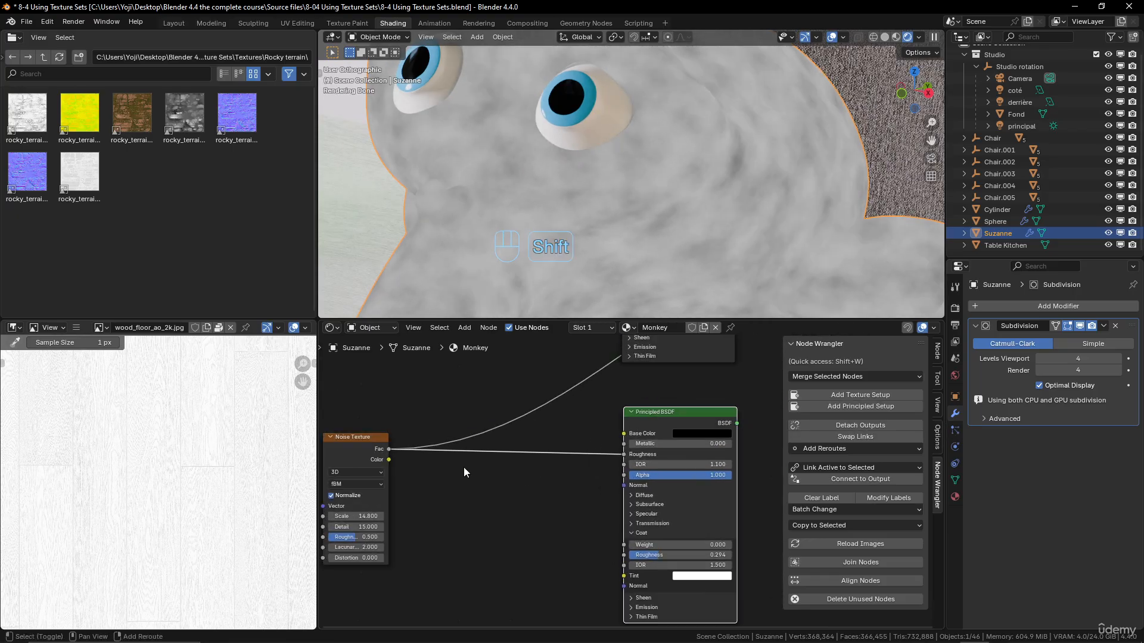
pyautogui.hotkey('shift', 'a')
pyautogui.click(431, 389)
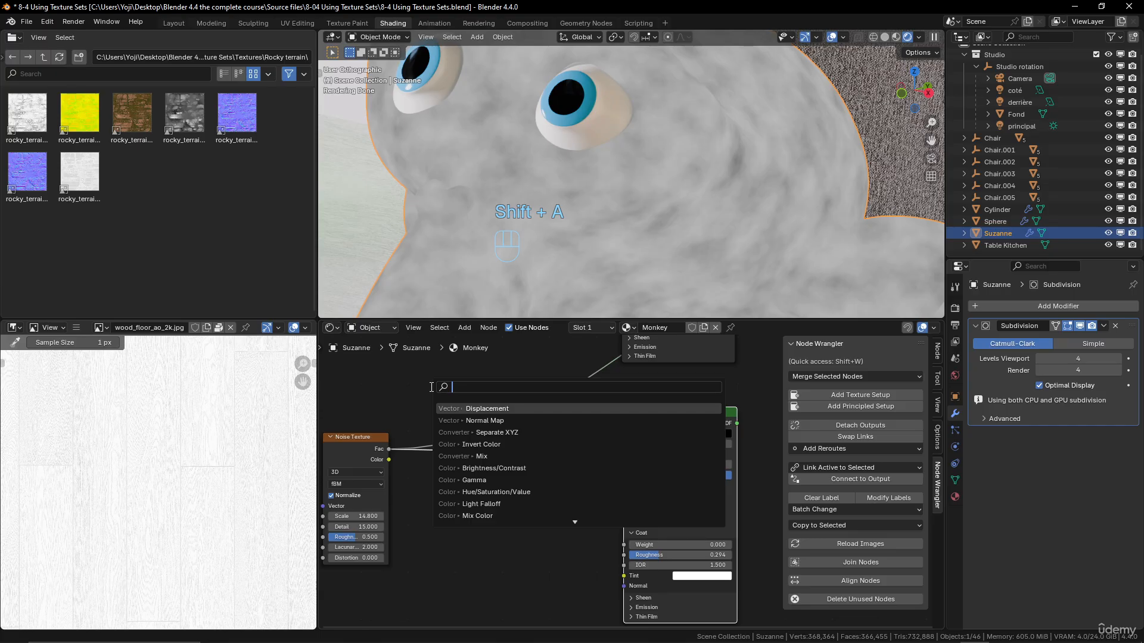
pyautogui.write('colo')
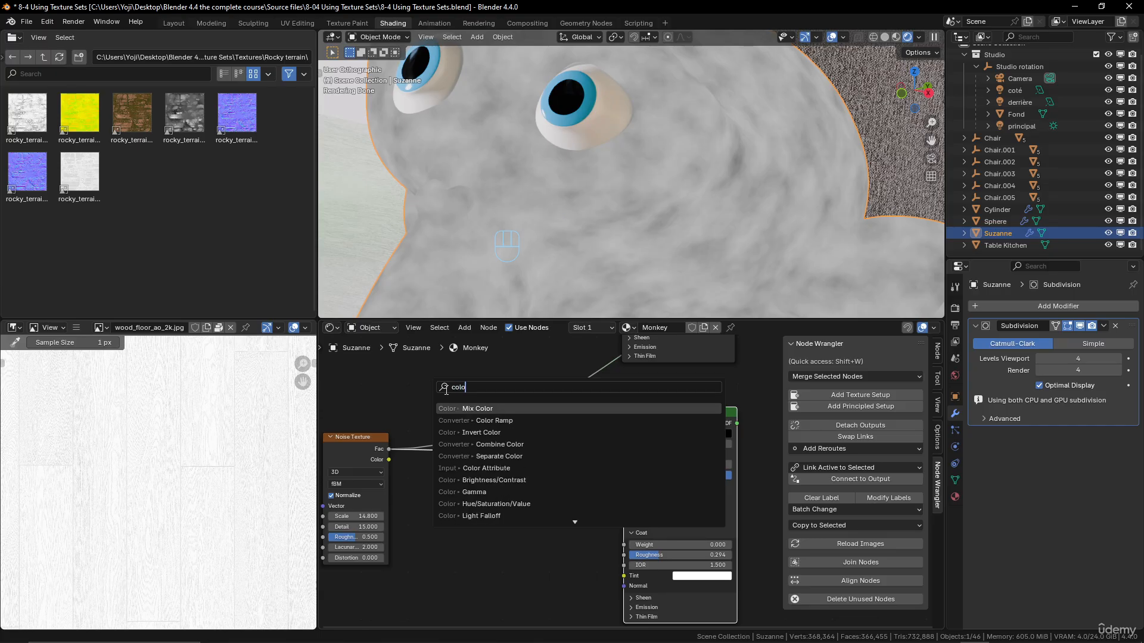
pyautogui.click(504, 420)
pyautogui.click(552, 463)
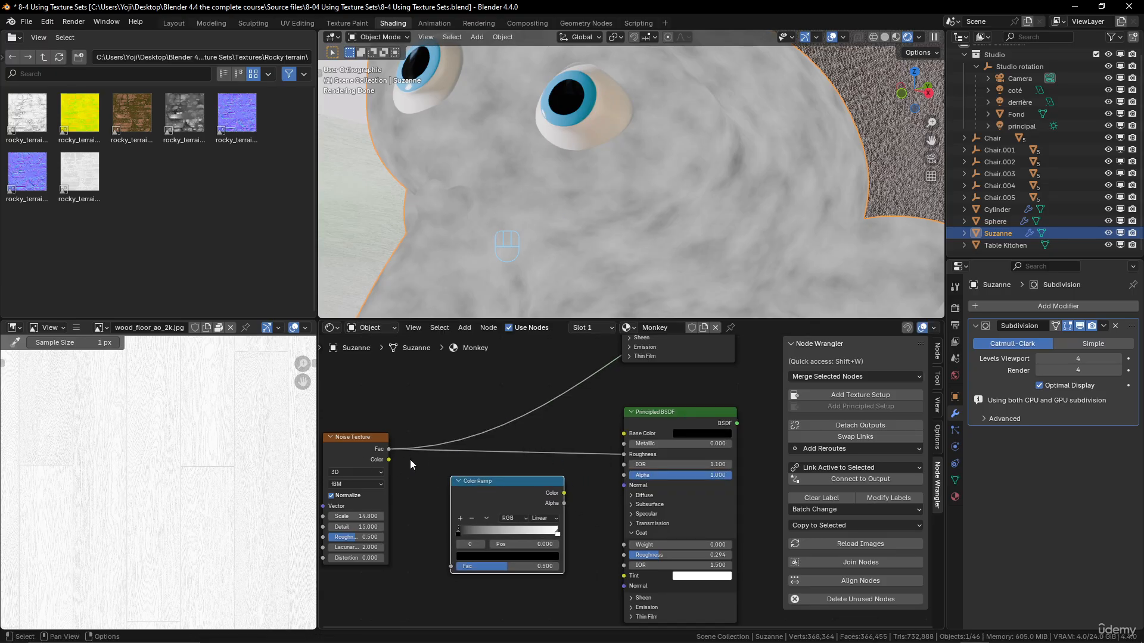
# Step: Connect the Noise Texture's Fac through the Color Ramp to the Principled BSDF's Roughness, and preview the ramp on Suzanne
pyautogui.moveTo(392, 449); pyautogui.dragTo(450, 566)
pyautogui.moveTo(564, 493); pyautogui.dragTo(624, 455)
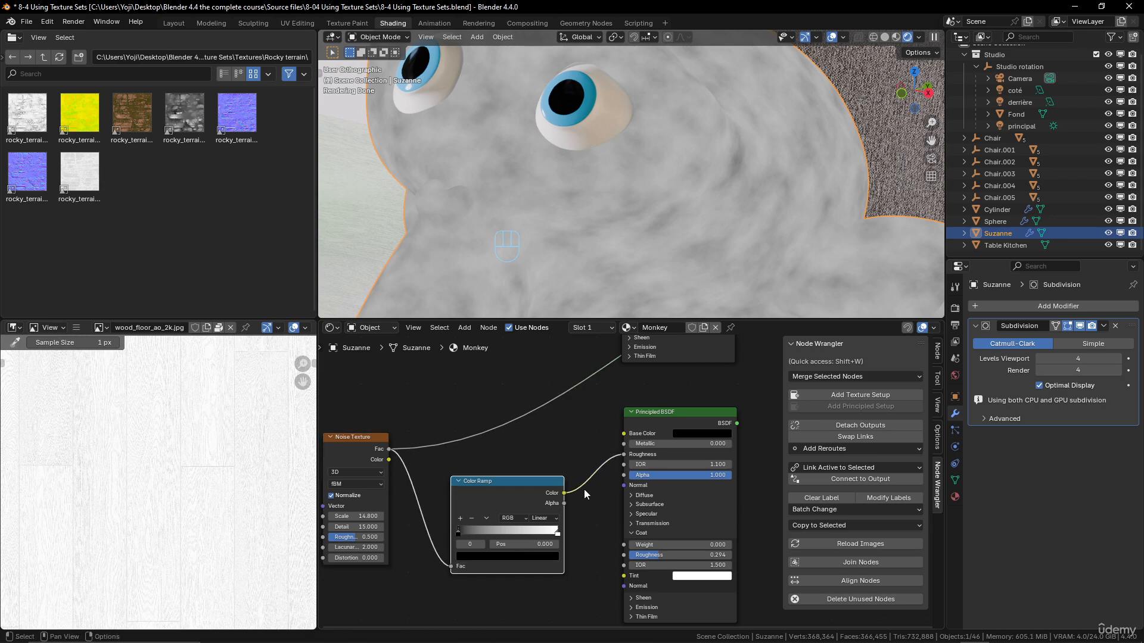
pyautogui.keyDown('ctrl'); pyautogui.keyDown('shift'); pyautogui.click(526, 484); pyautogui.keyUp('shift'); pyautogui.keyUp('ctrl')
pyautogui.moveTo(531, 486); pyautogui.dragTo(541, 436, button='middle')
pyautogui.scroll(2, 551, 446)
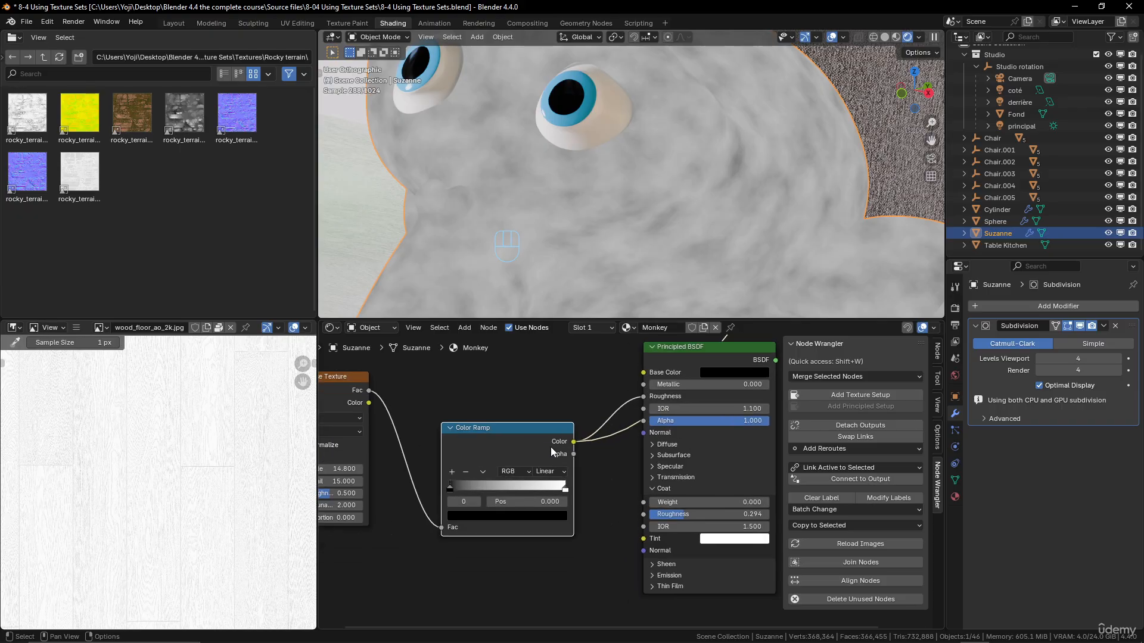
pyautogui.scroll(1, 550, 447)
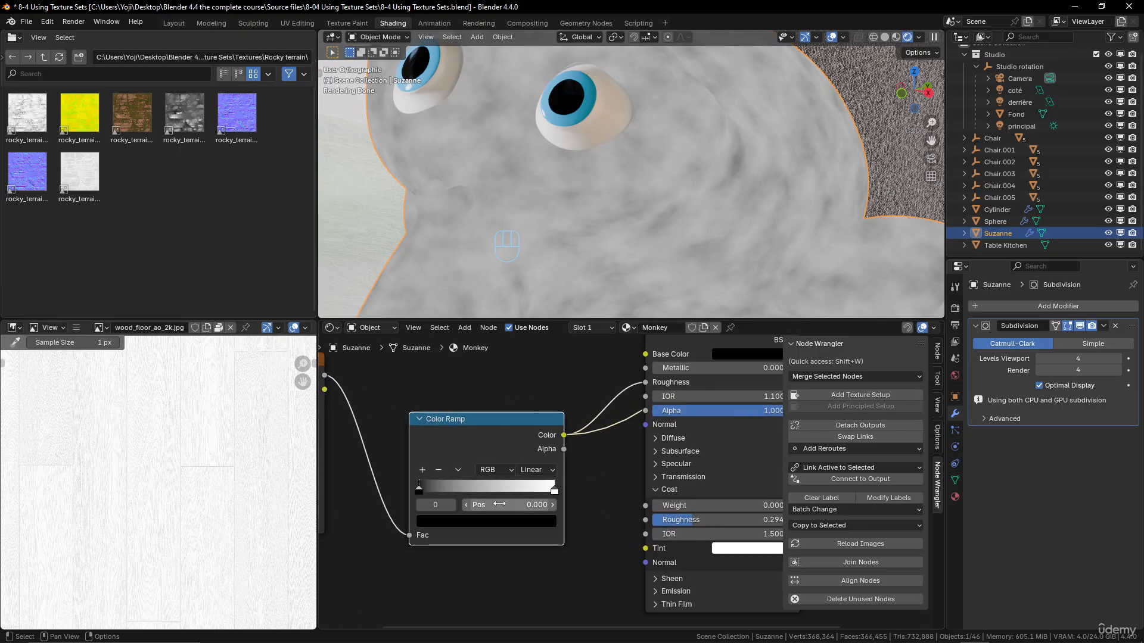
# Step: Select the Color Ramp's white stop, keeping it at position 1.000, and preview the black Principled BSDF on Suzanne
pyautogui.moveTo(562, 497); pyautogui.dragTo(582, 504, button='middle')
pyautogui.moveTo(438, 499)
pyautogui.mouseDown()
pyautogui.moveTo(474, 498)
pyautogui.moveTo(432, 497)
pyautogui.mouseUp()
pyautogui.moveTo(573, 497); pyautogui.dragTo(627, 503)
pyautogui.scroll(-2, 743, 395)
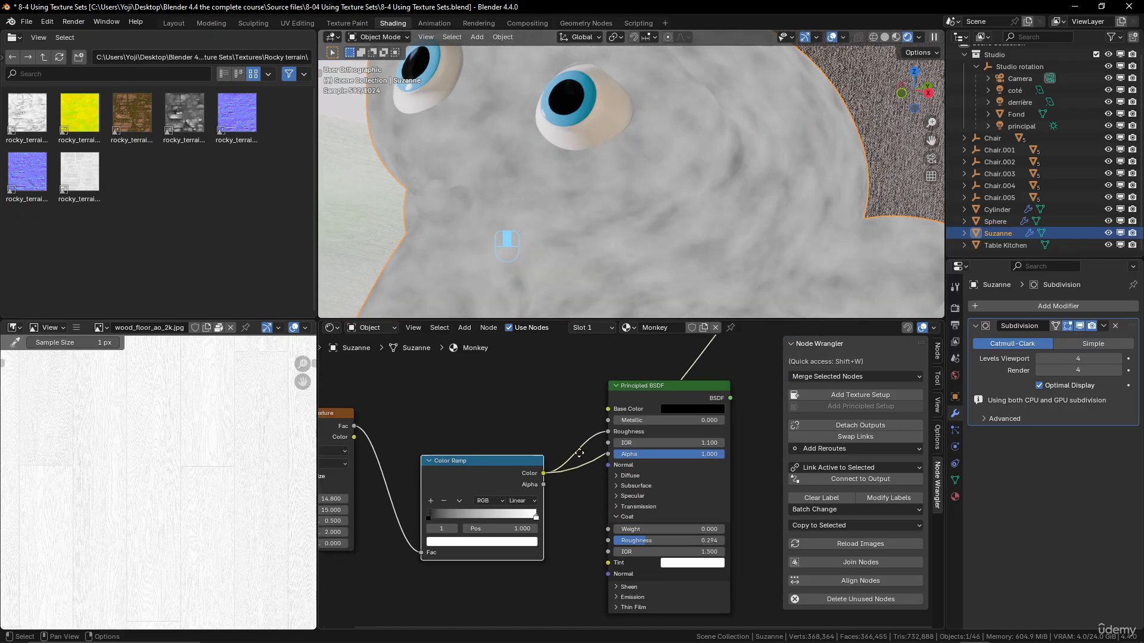
pyautogui.keyDown('ctrl'); pyautogui.keyDown('shift'); pyautogui.click(657, 391); pyautogui.keyUp('shift'); pyautogui.keyUp('ctrl')
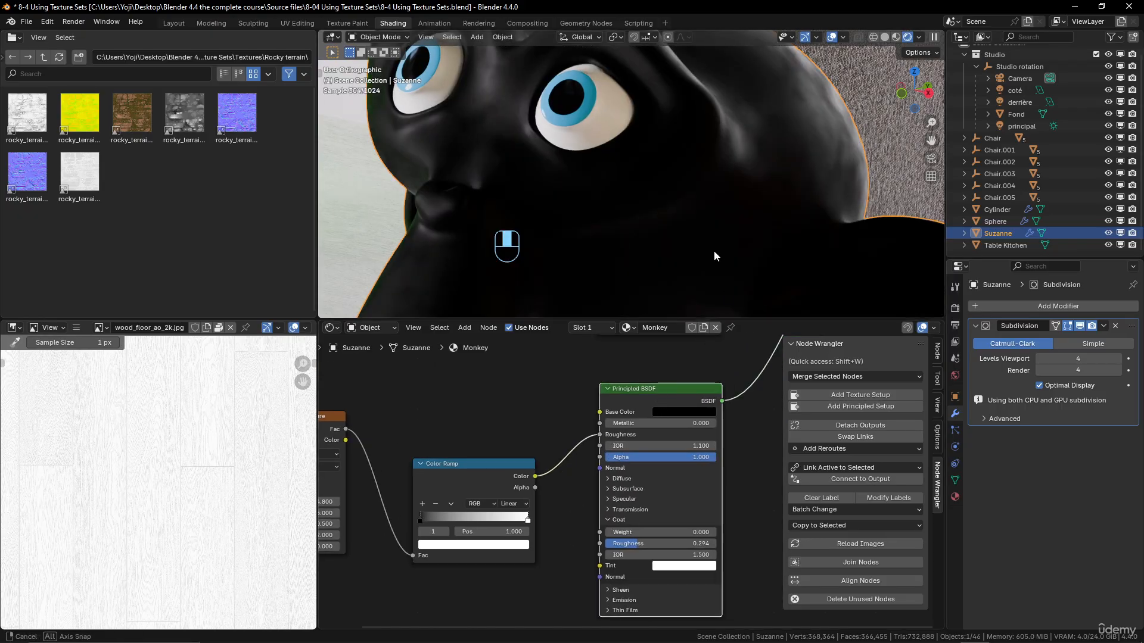
pyautogui.moveTo(713, 250); pyautogui.dragTo(763, 156, button='middle')
pyautogui.scroll(-3, 709, 367)
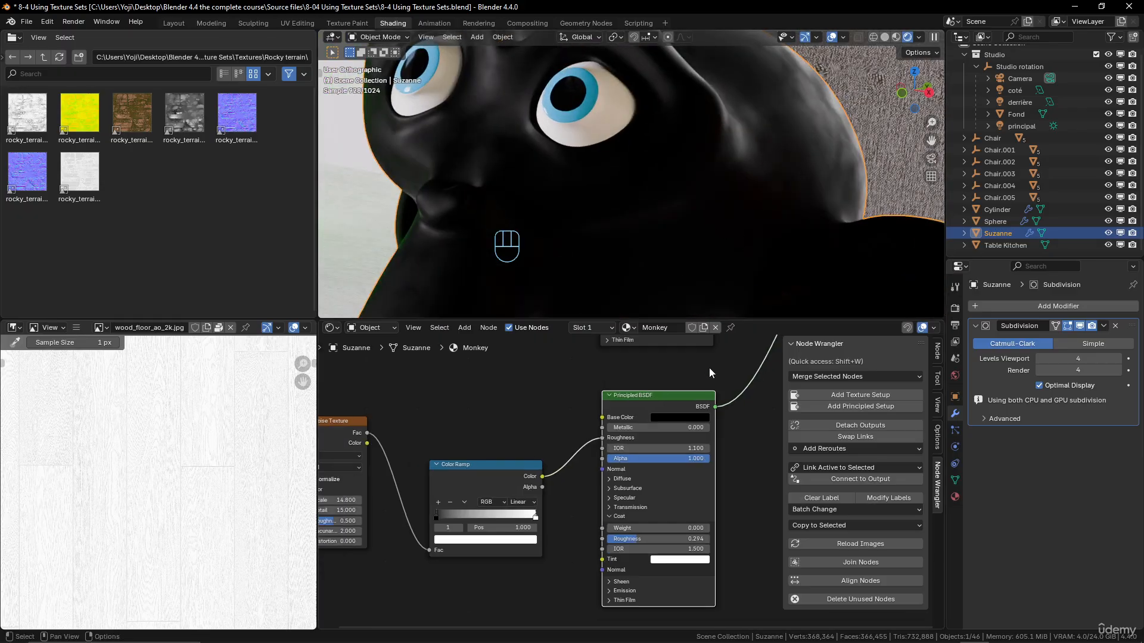
pyautogui.scroll(4, 703, 441)
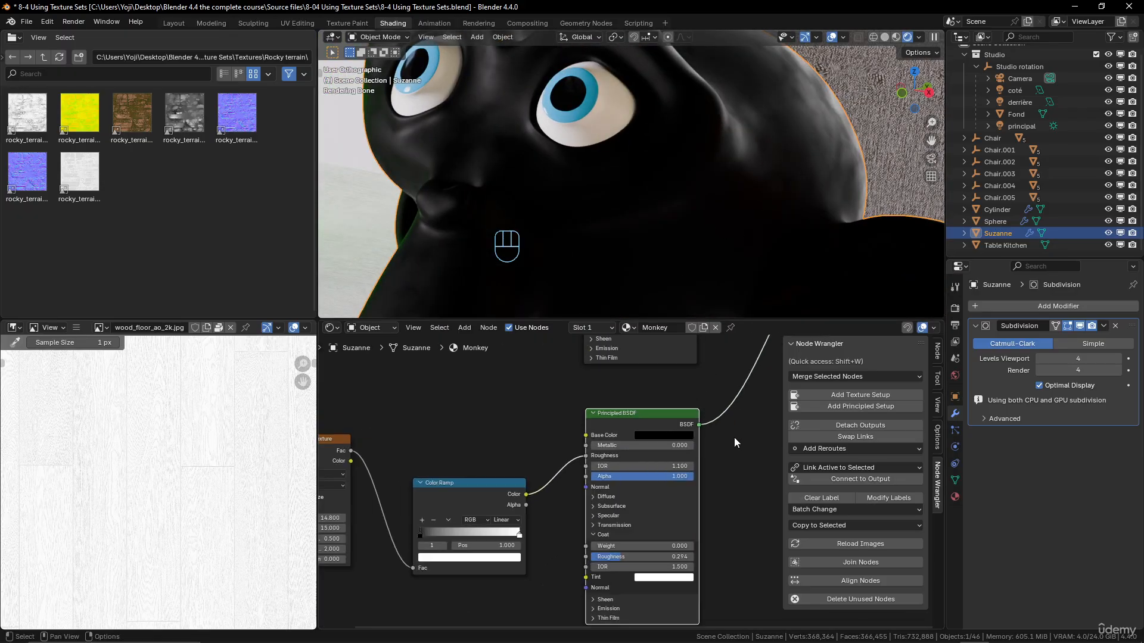
# Step: Move the Color Ramp's black stop to position 0.236 and lighten its color to dark grey
pyautogui.moveTo(555, 464); pyautogui.dragTo(602, 440, button='middle')
pyautogui.scroll(1, 566, 453)
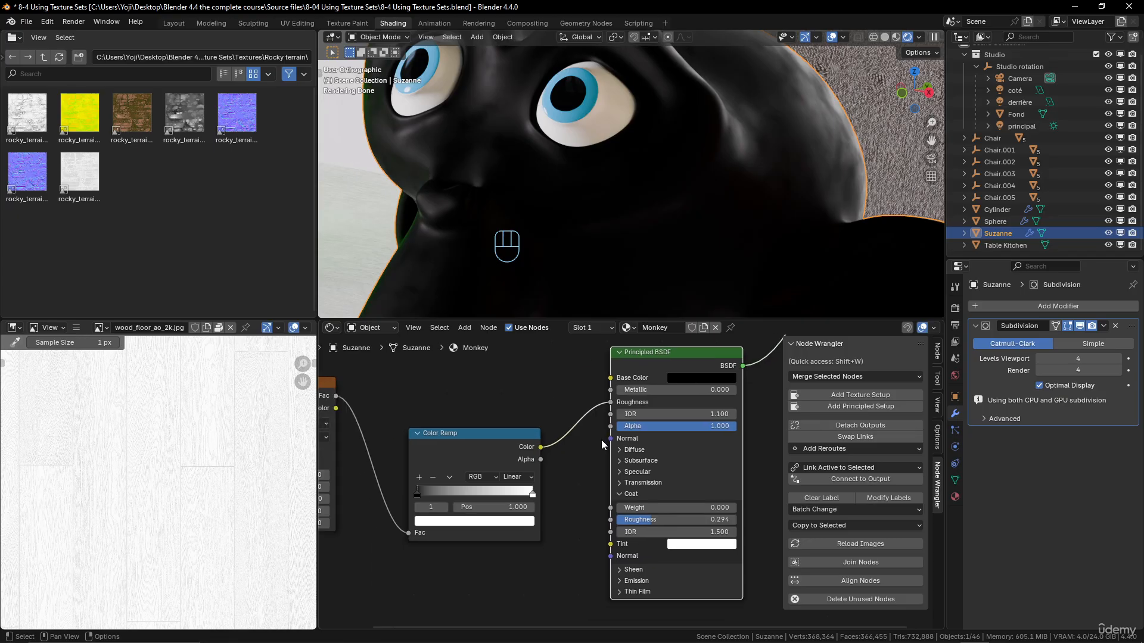
pyautogui.moveTo(429, 498); pyautogui.dragTo(448, 483)
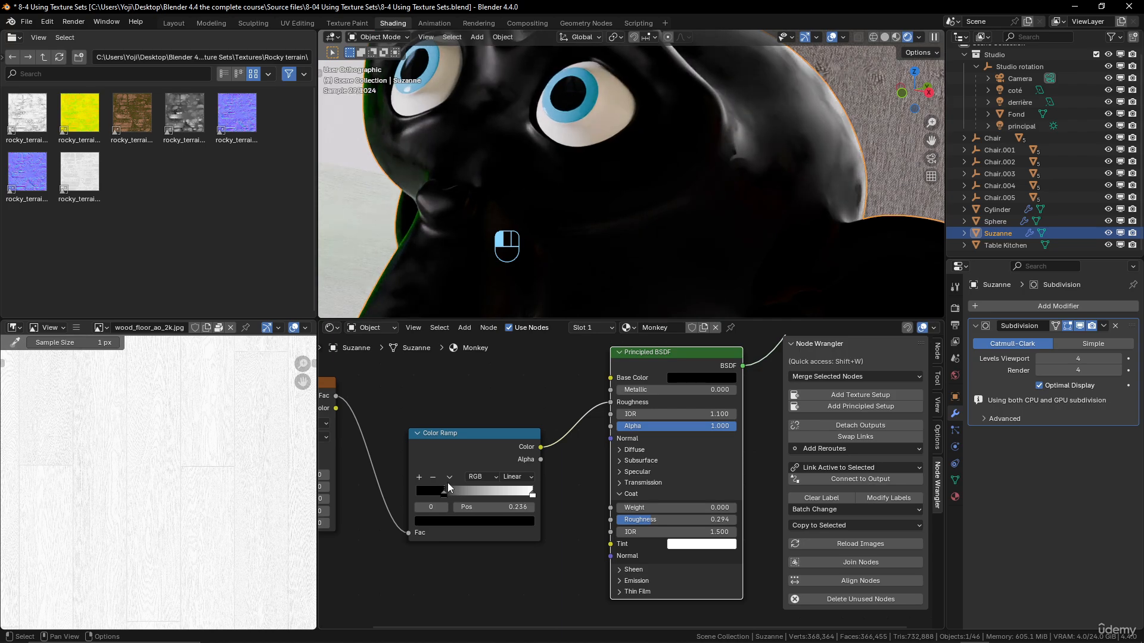
pyautogui.click(444, 521)
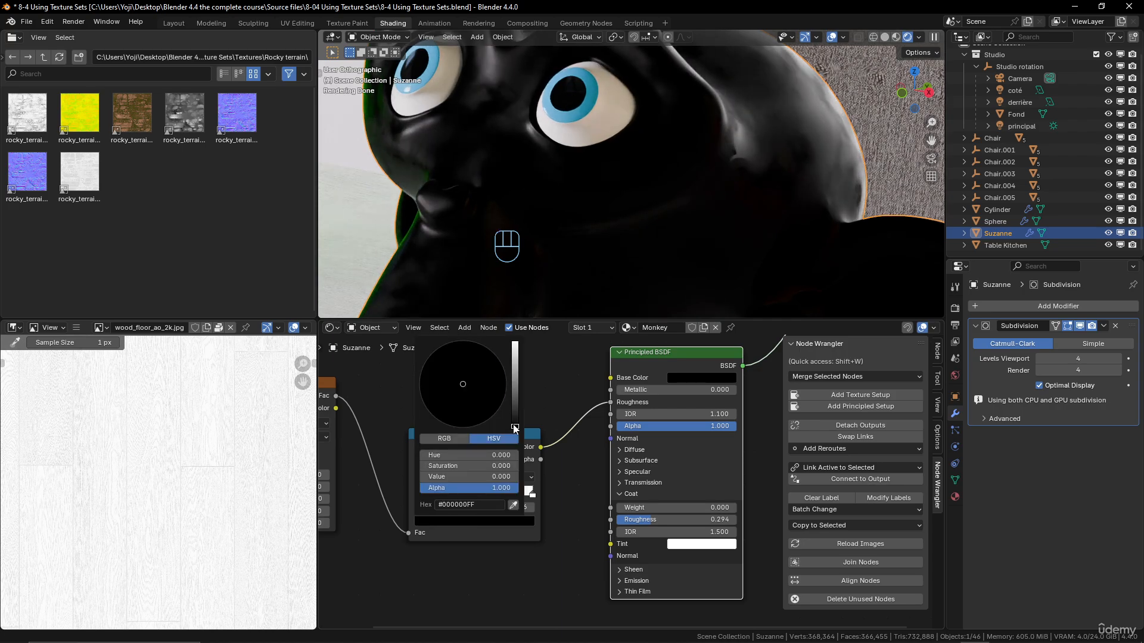
pyautogui.moveTo(515, 423); pyautogui.dragTo(515, 414)
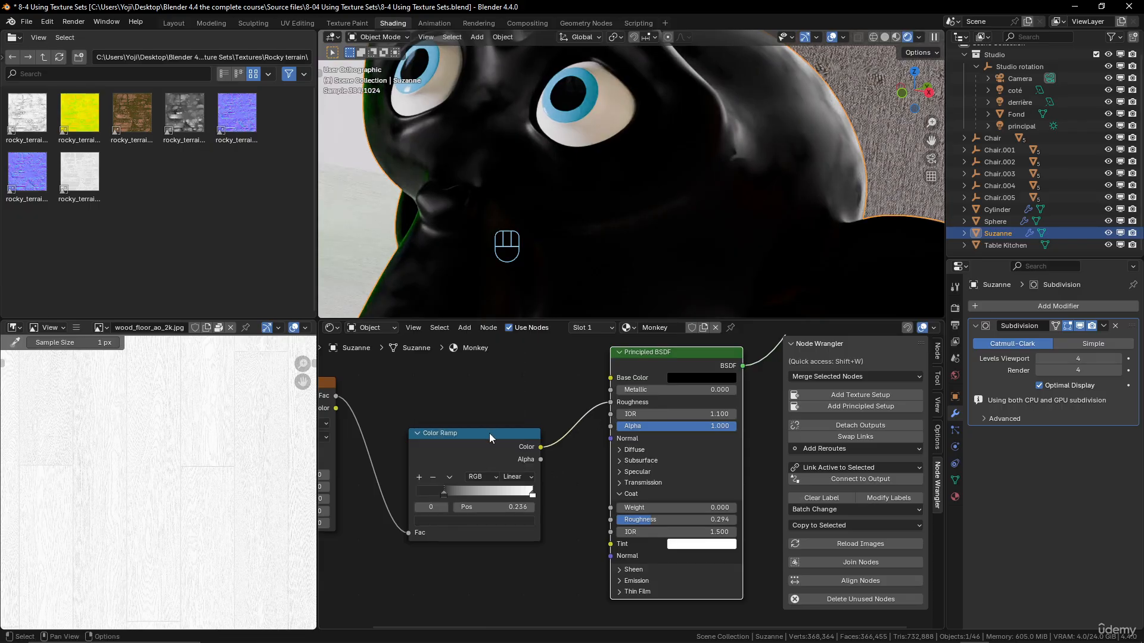
# Step: Examine the adjusted Color Ramp pattern on Suzanne and switch the preview back to the Principled BSDF
pyautogui.press('ctrl')
pyautogui.keyDown('ctrl'); pyautogui.keyDown('shift'); pyautogui.click(484, 432); pyautogui.keyUp('shift'); pyautogui.keyUp('ctrl')
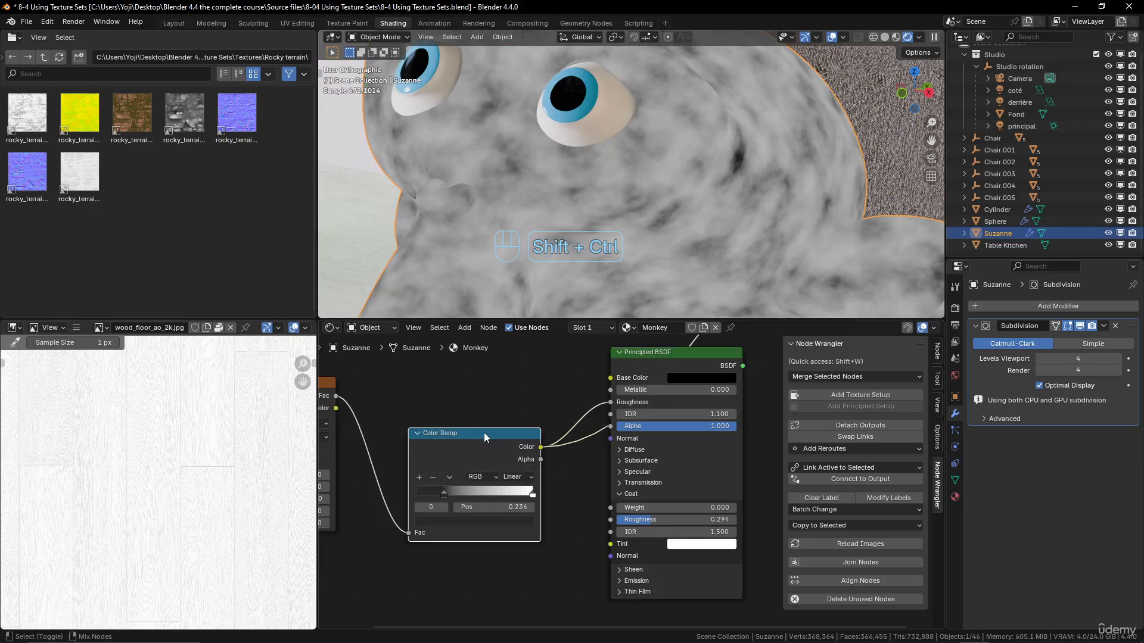
pyautogui.keyDown('ctrl'); pyautogui.keyDown('shift'); pyautogui.click(670, 355); pyautogui.keyUp('shift'); pyautogui.keyUp('ctrl')
pyautogui.scroll(-3, 774, 113)
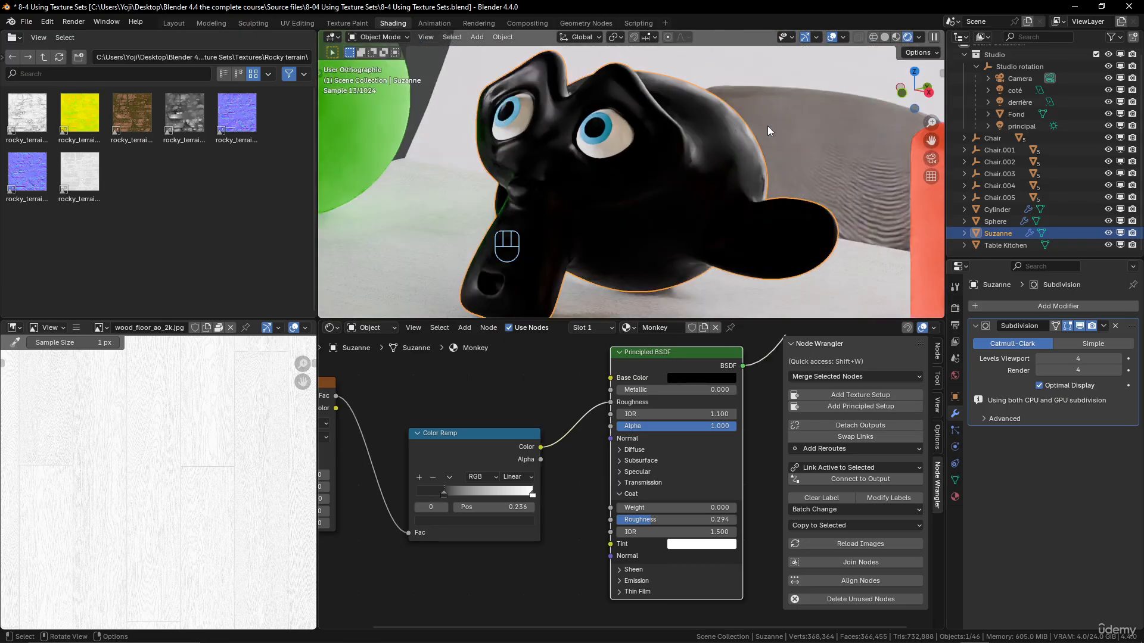
pyautogui.scroll(1, 659, 99)
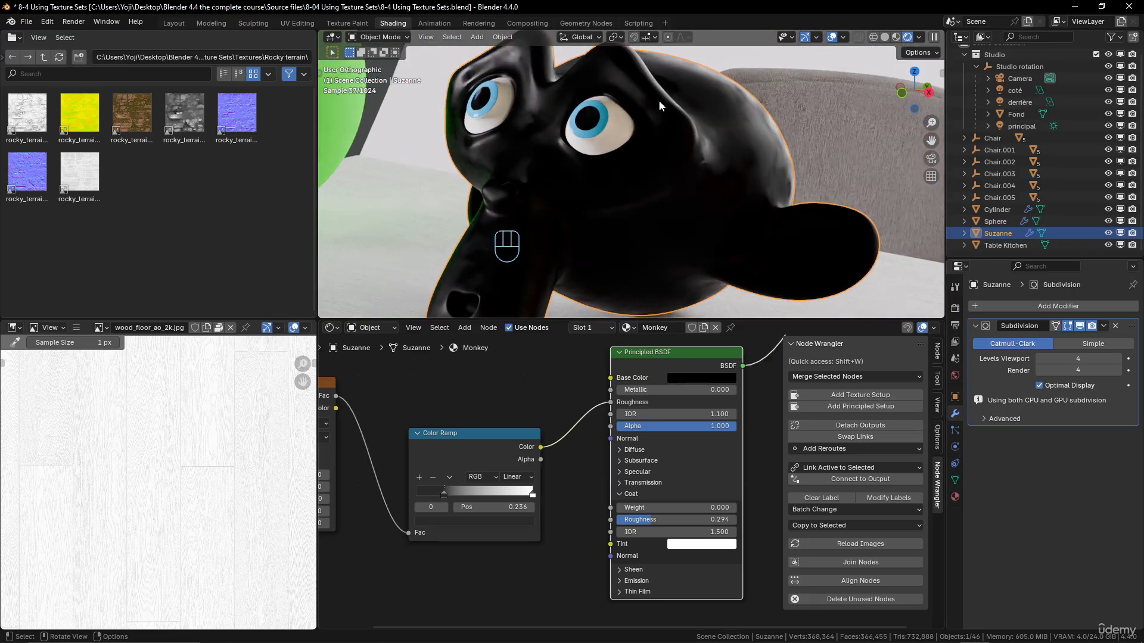
# Step: Change the black Principled BSDF's base color to golden yellow, about #BC9F10, and inspect it on Suzanne
pyautogui.click(702, 377)
pyautogui.moveTo(767, 286)
pyautogui.mouseDown()
pyautogui.moveTo(767, 220)
pyautogui.moveTo(686, 267)
pyautogui.mouseUp()
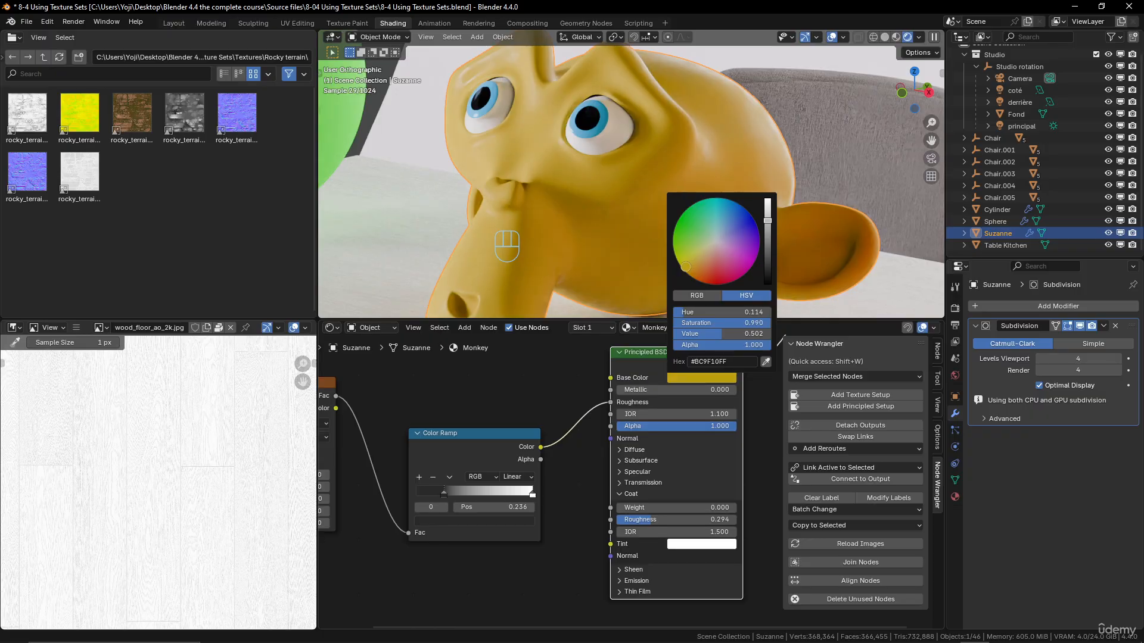
pyautogui.scroll(-3, 606, 257)
pyautogui.moveTo(621, 241); pyautogui.dragTo(619, 242, button='middle')
pyautogui.scroll(2, 621, 243)
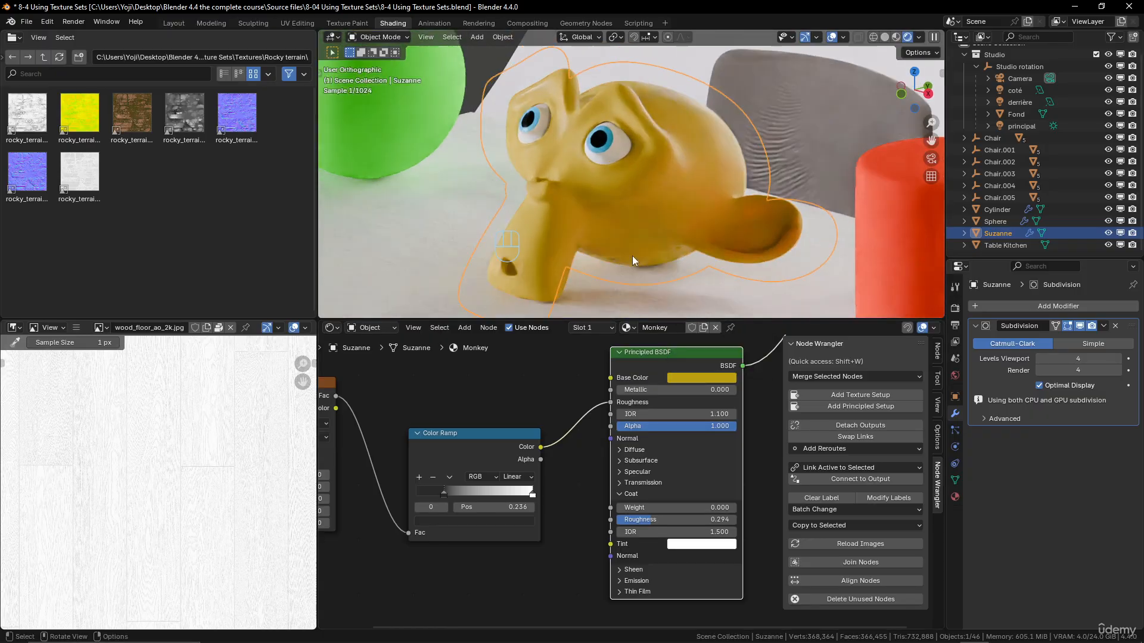
# Step: Set the yellow Principled BSDF's coat weight to 0.032 and inspect Suzanne's surface
pyautogui.moveTo(625, 506); pyautogui.dragTo(628, 506)
pyautogui.scroll(-4, 643, 183)
pyautogui.moveTo(620, 190)
pyautogui.mouseDown(button='middle')
pyautogui.moveTo(563, 226)
pyautogui.moveTo(626, 203)
pyautogui.mouseUp(button='middle')
pyautogui.scroll(2, 563, 226)
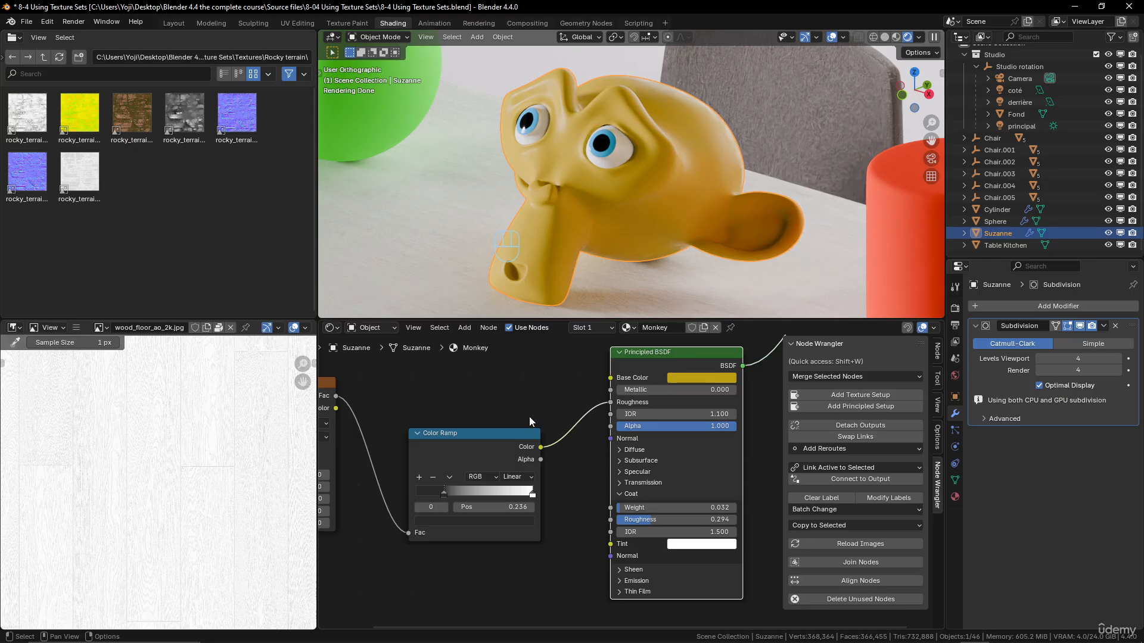
# Step: Expand the yellow Principled BSDF's Sheen settings and set the sheen tint to saturated red
pyautogui.click(620, 571)
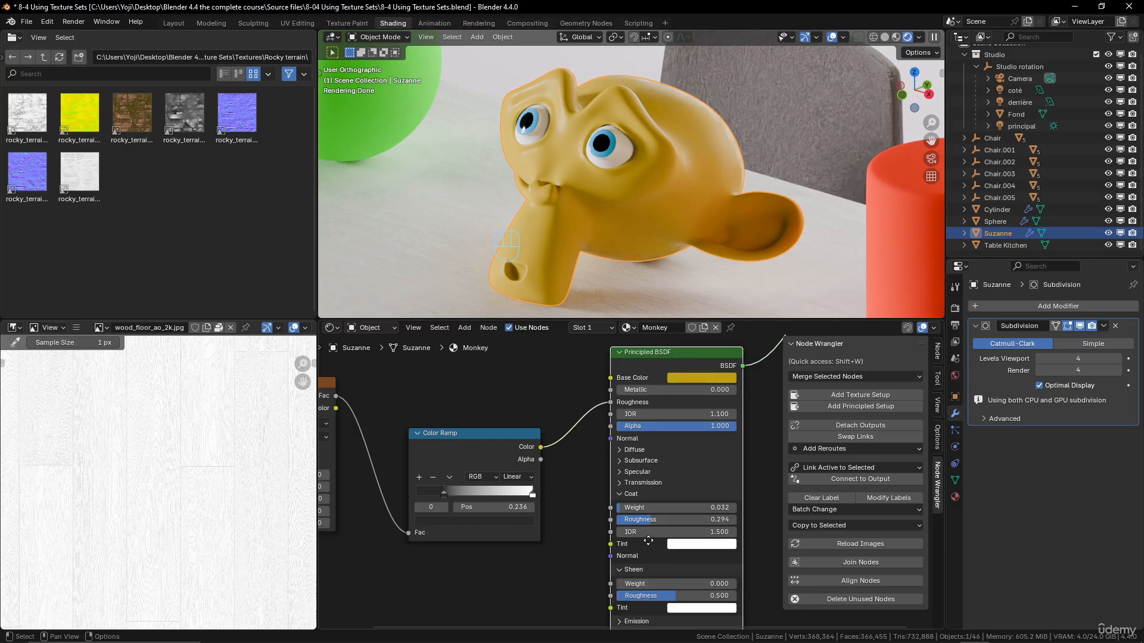
pyautogui.moveTo(746, 593); pyautogui.dragTo(749, 508, button='middle')
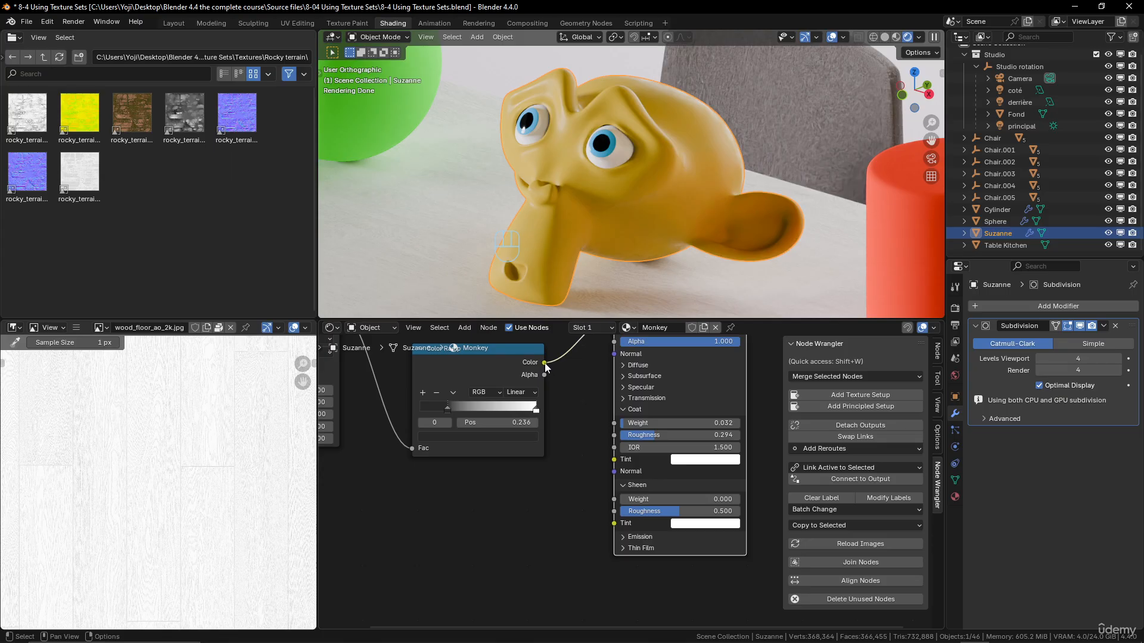
pyautogui.click(636, 499)
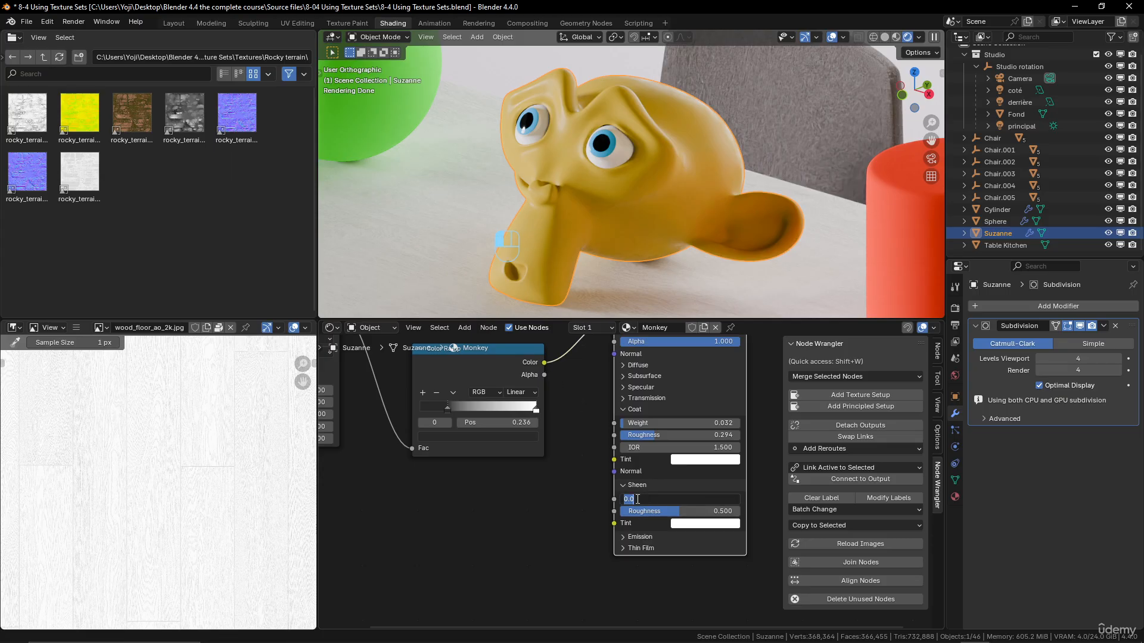
pyautogui.click(659, 171)
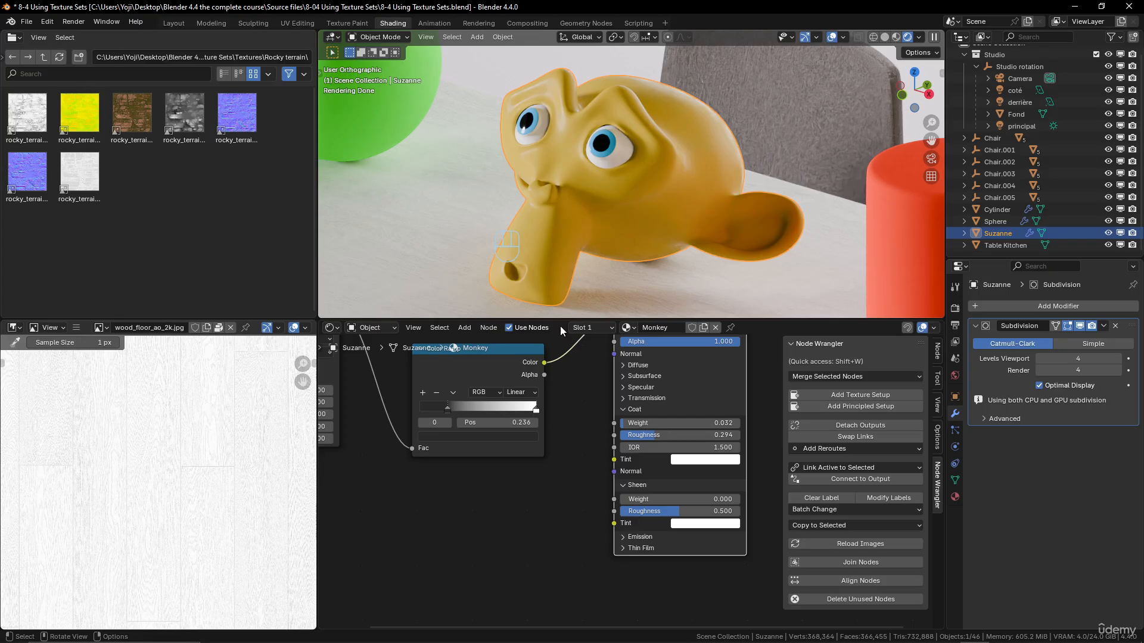
pyautogui.click(703, 525)
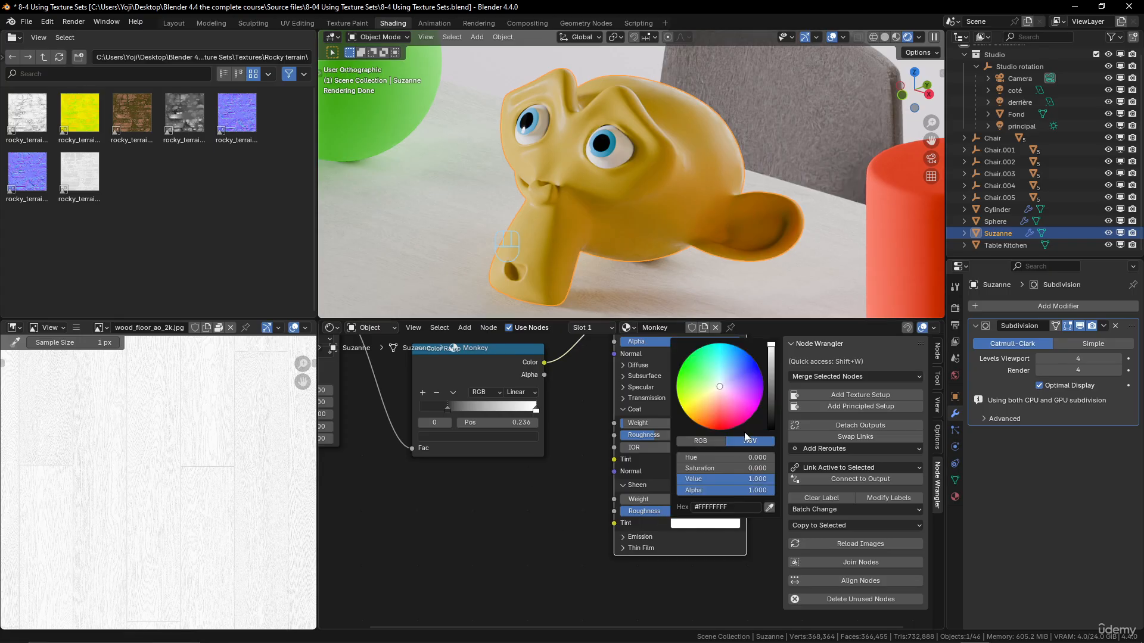
pyautogui.moveTo(720, 388); pyautogui.dragTo(722, 429)
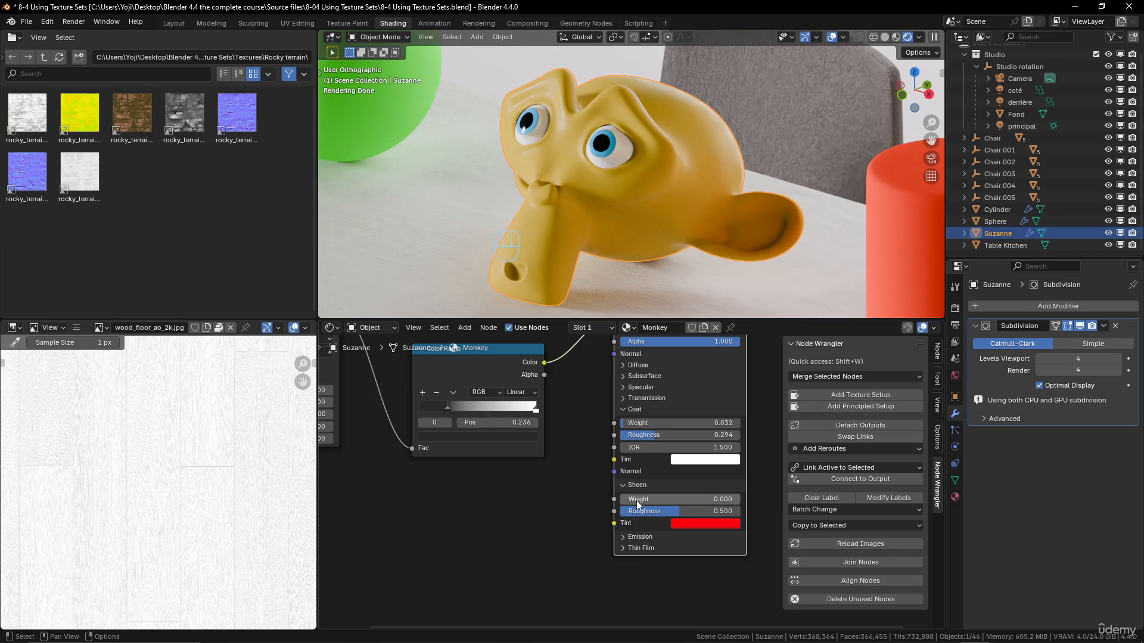
# Step: Set the sheen weight to 0.927 and the sheen roughness to 0.586
pyautogui.moveTo(638, 501); pyautogui.dragTo(732, 500)
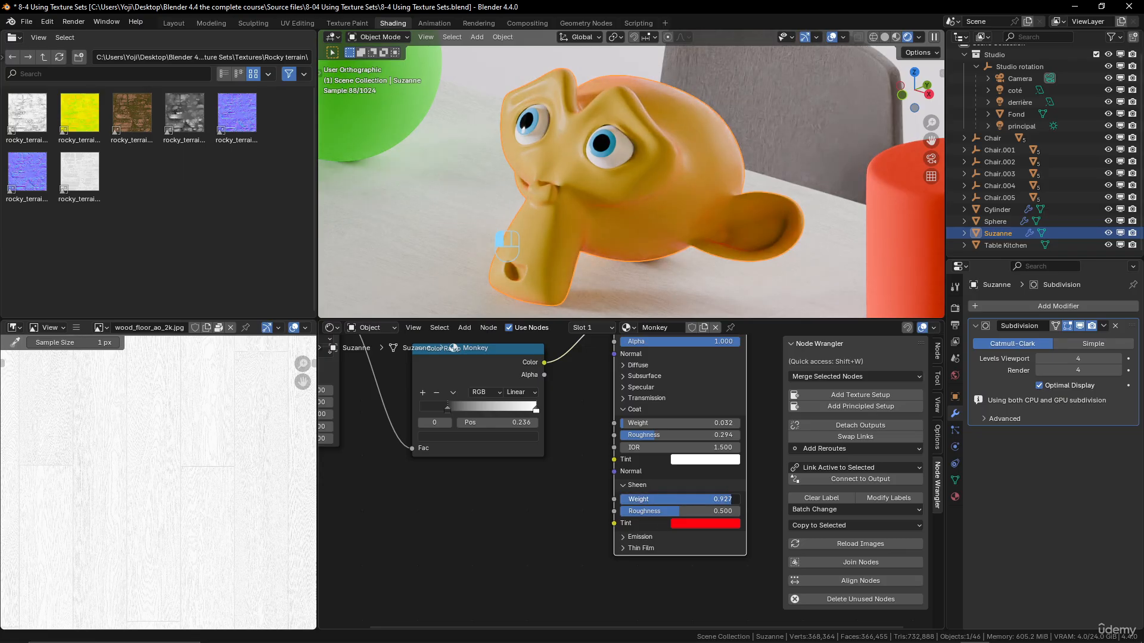
pyautogui.click(689, 523)
pyautogui.moveTo(678, 512); pyautogui.dragTo(691, 512)
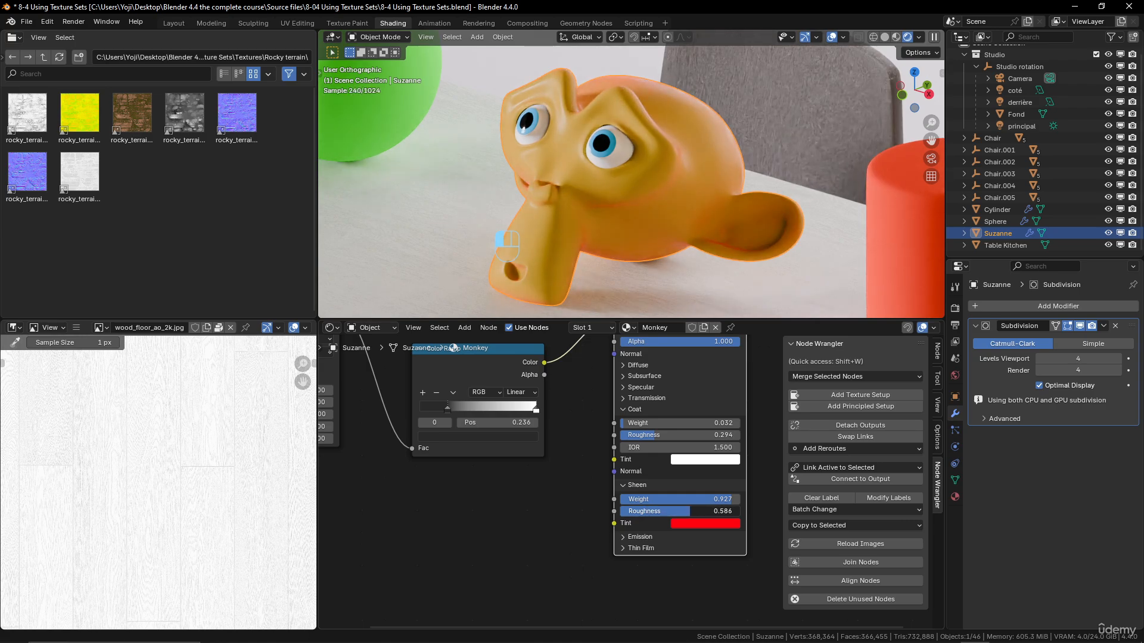
# Step: Change the sheen tint to light orange and inspect the sheen on Suzanne
pyautogui.click(706, 525)
pyautogui.moveTo(747, 427)
pyautogui.mouseDown()
pyautogui.moveTo(704, 427)
pyautogui.moveTo(683, 410)
pyautogui.moveTo(705, 427)
pyautogui.moveTo(692, 398)
pyautogui.moveTo(707, 355)
pyautogui.moveTo(742, 381)
pyautogui.moveTo(706, 414)
pyautogui.mouseUp()
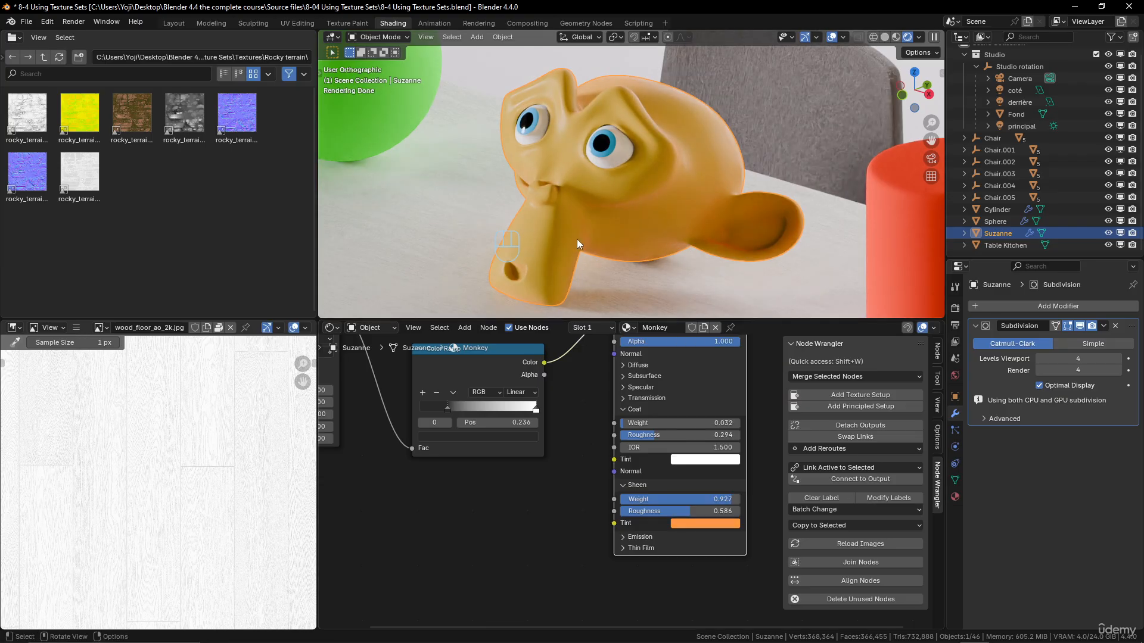
pyautogui.scroll(-3, 584, 204)
pyautogui.scroll(3, 584, 202)
pyautogui.moveTo(585, 203)
pyautogui.mouseDown(button='middle')
pyautogui.moveTo(565, 197)
pyautogui.moveTo(577, 192)
pyautogui.mouseUp(button='middle')
pyautogui.scroll(-2, 552, 405)
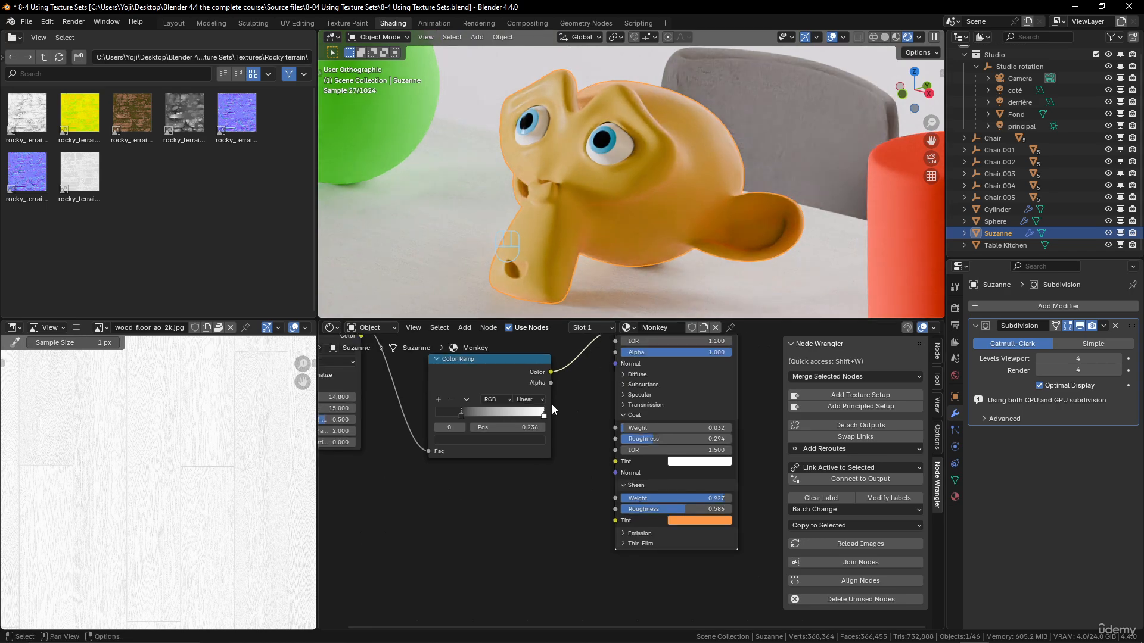
# Step: Move the Color Ramp and Noise Texture nodes closer to the yellow Principled BSDF
pyautogui.moveTo(552, 405); pyautogui.dragTo(580, 456, button='middle')
pyautogui.scroll(-2, 582, 443)
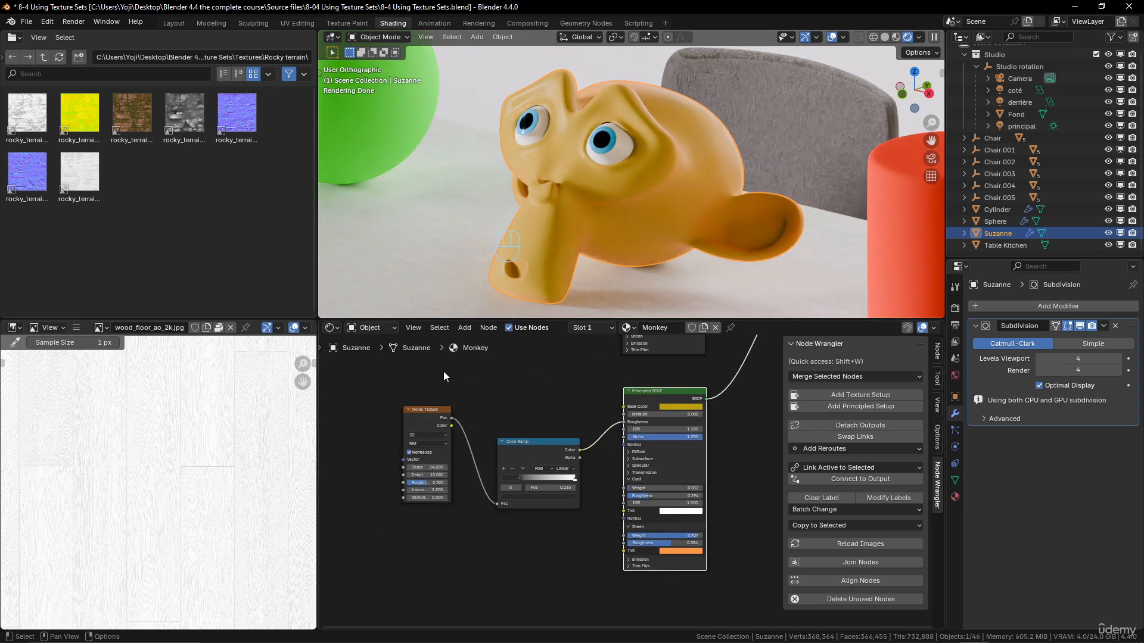
pyautogui.moveTo(545, 445); pyautogui.dragTo(567, 463)
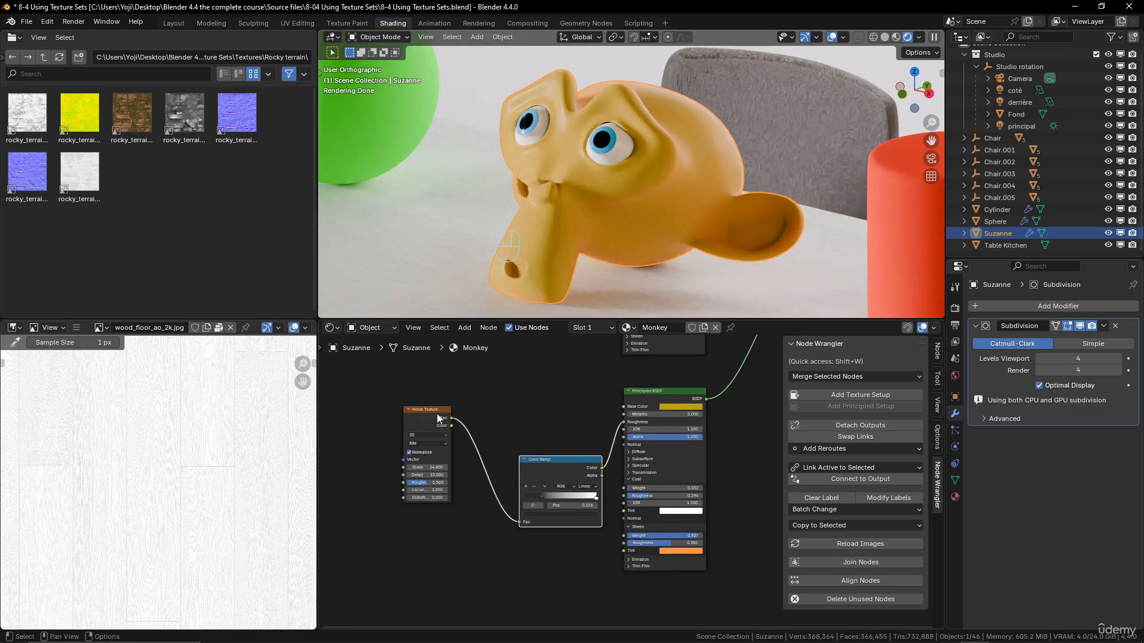
pyautogui.moveTo(437, 413); pyautogui.dragTo(469, 469)
# Step: Select the unconnected white Principled BSDF above the yellow one and preview it on Suzanne
pyautogui.moveTo(545, 414); pyautogui.dragTo(536, 501, button='middle')
pyautogui.moveTo(608, 426); pyautogui.dragTo(567, 507, button='middle')
pyautogui.scroll(2, 567, 506)
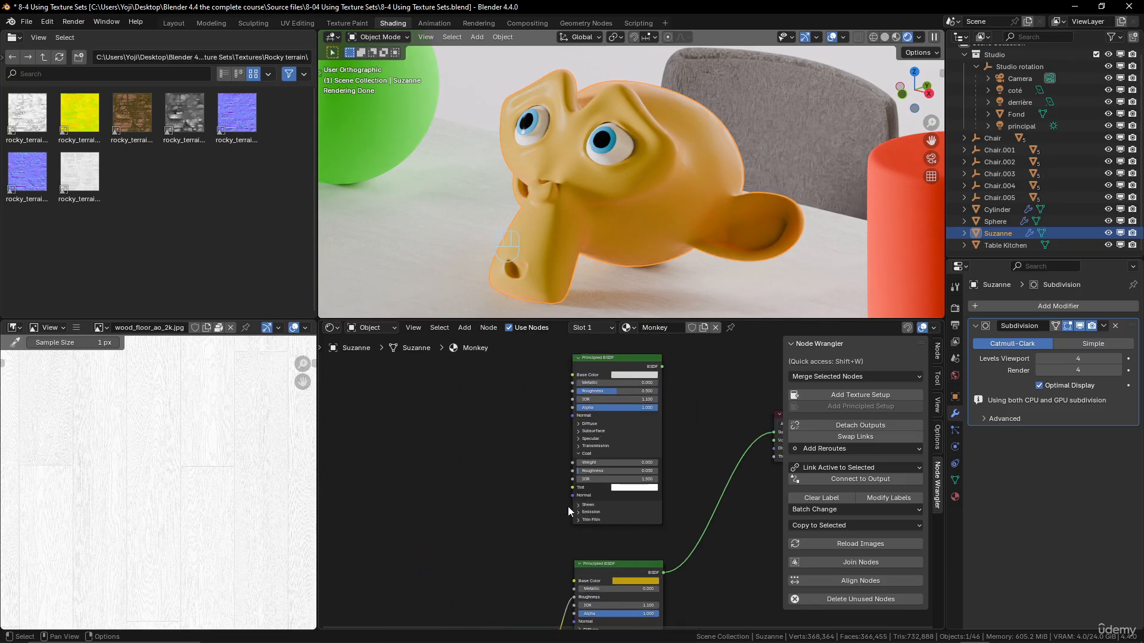
pyautogui.scroll(-2, 581, 479)
pyautogui.moveTo(594, 419); pyautogui.dragTo(595, 455, button='middle')
pyautogui.click(616, 402)
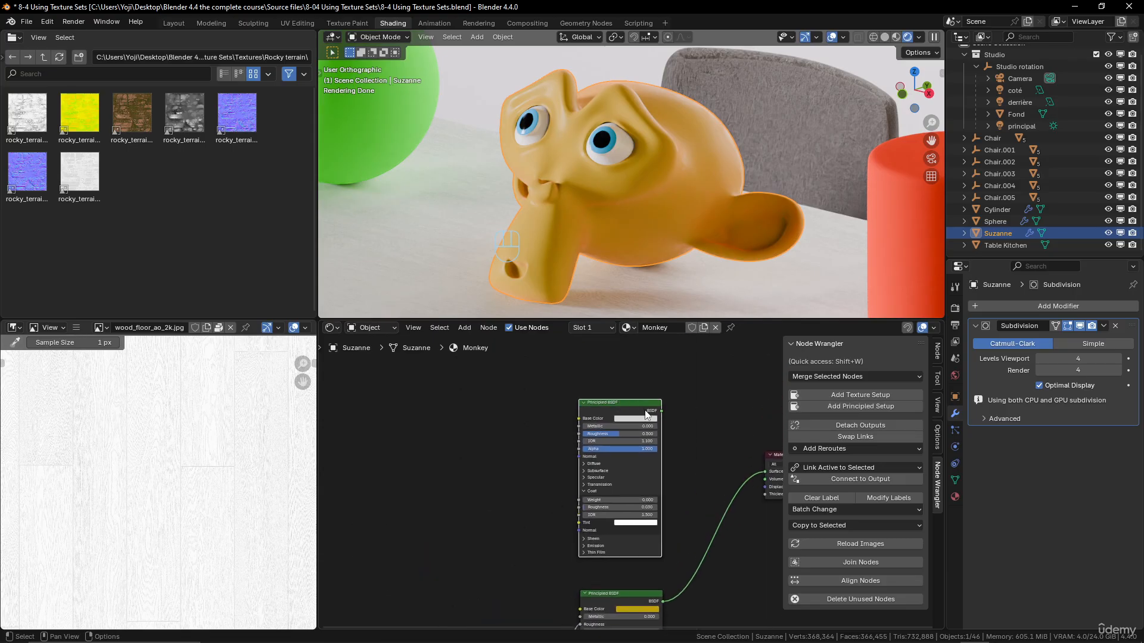
pyautogui.scroll(2, 696, 441)
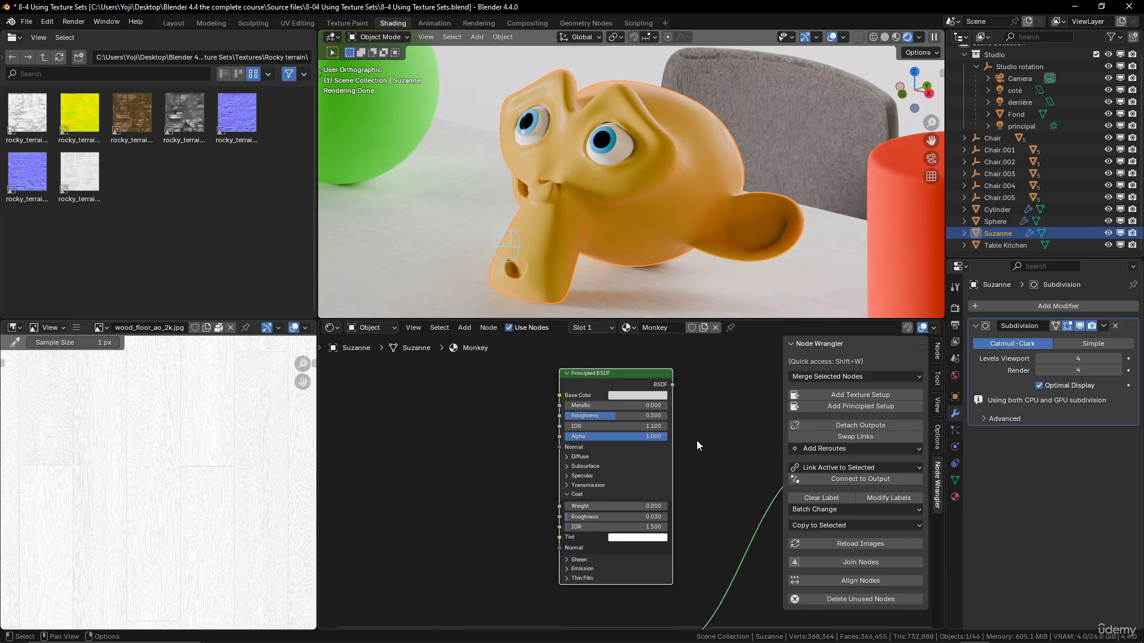
pyautogui.keyDown('ctrl'); pyautogui.keyDown('shift'); pyautogui.click(626, 371); pyautogui.keyUp('shift'); pyautogui.keyUp('ctrl')
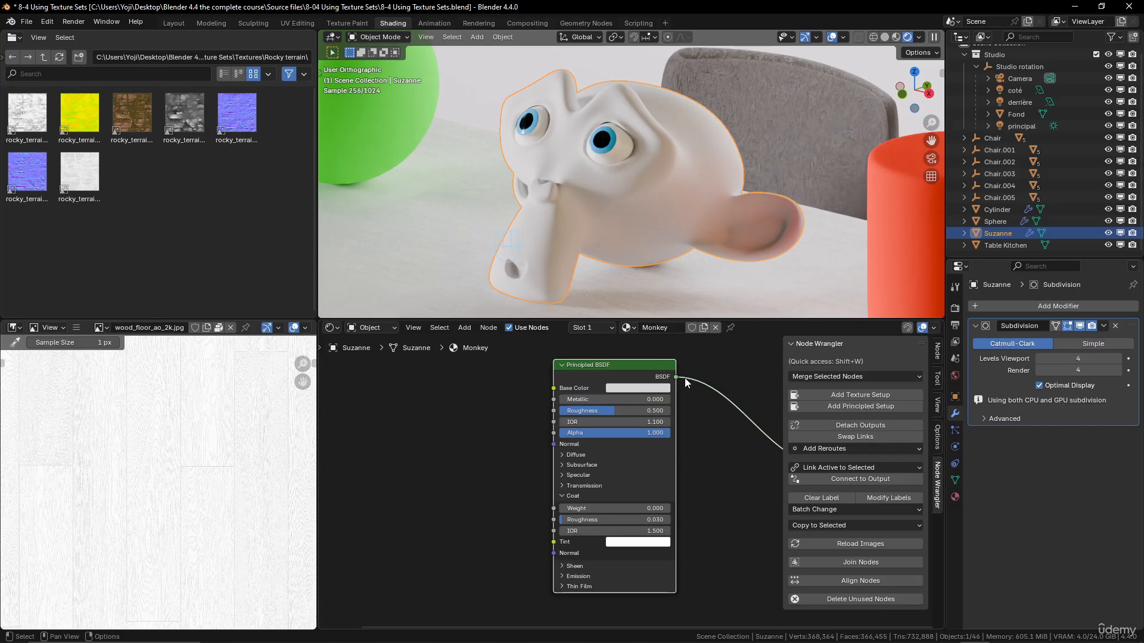
# Step: Set the white Principled BSDF's base color to a dark orange-brown
pyautogui.scroll(-2, 669, 448)
pyautogui.scroll(2, 677, 464)
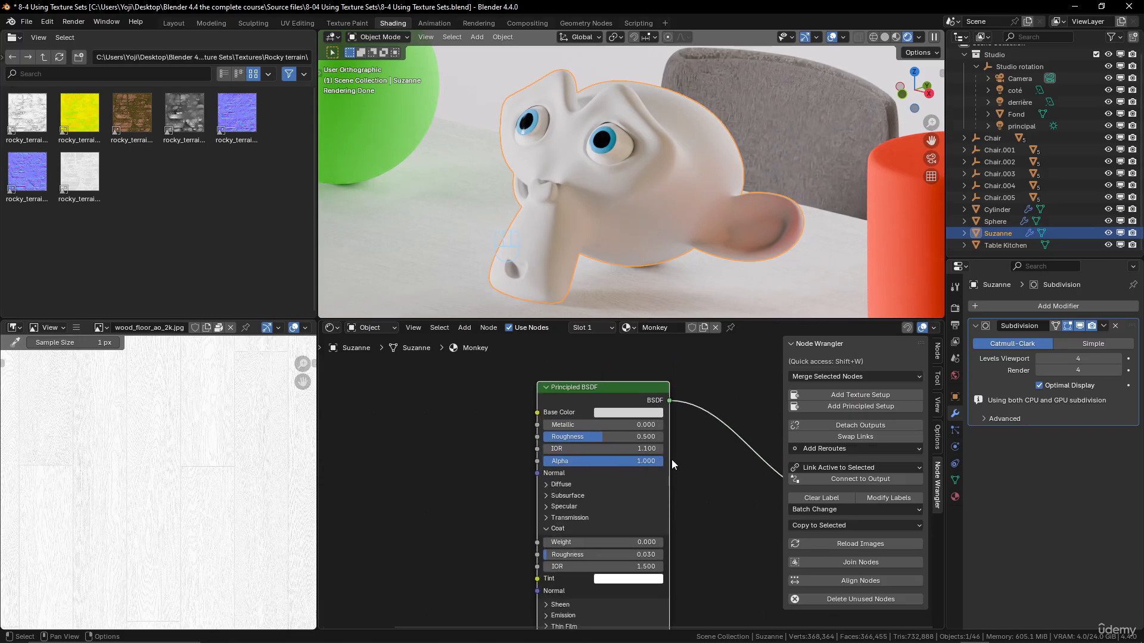
pyautogui.click(624, 412)
pyautogui.moveTo(645, 279); pyautogui.dragTo(637, 305)
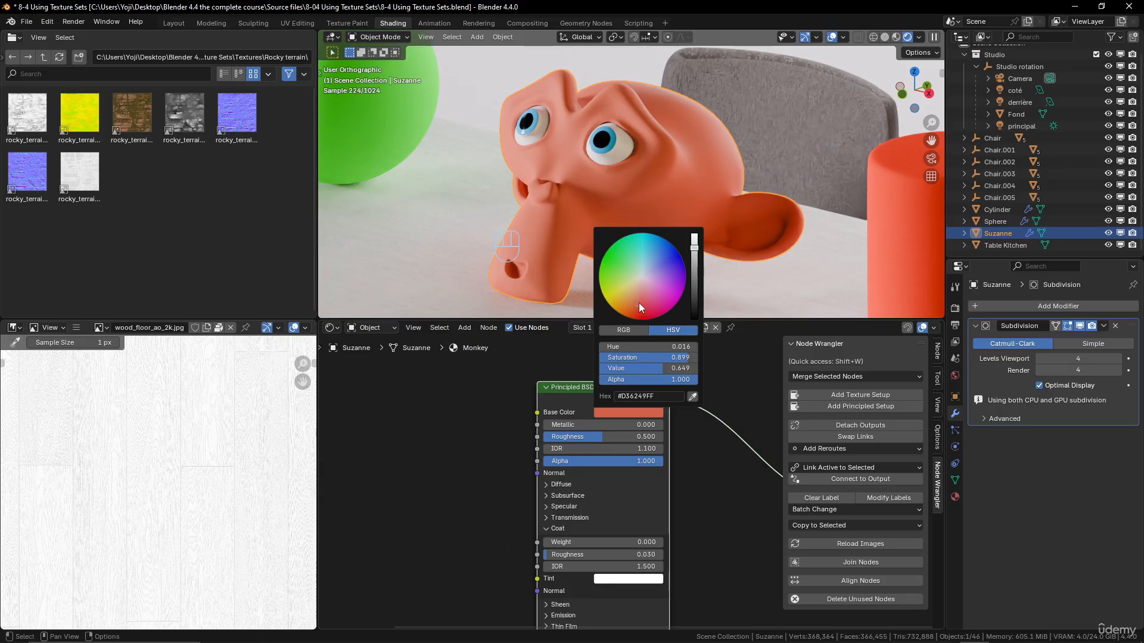
pyautogui.moveTo(694, 253); pyautogui.dragTo(696, 283)
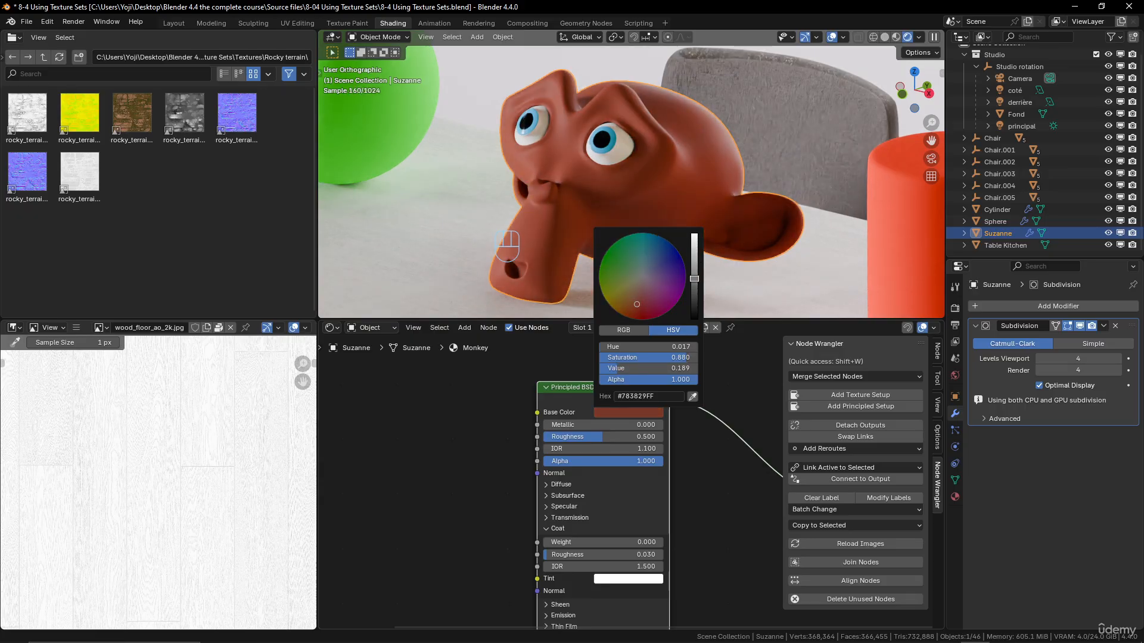
pyautogui.moveTo(637, 305); pyautogui.dragTo(630, 304)
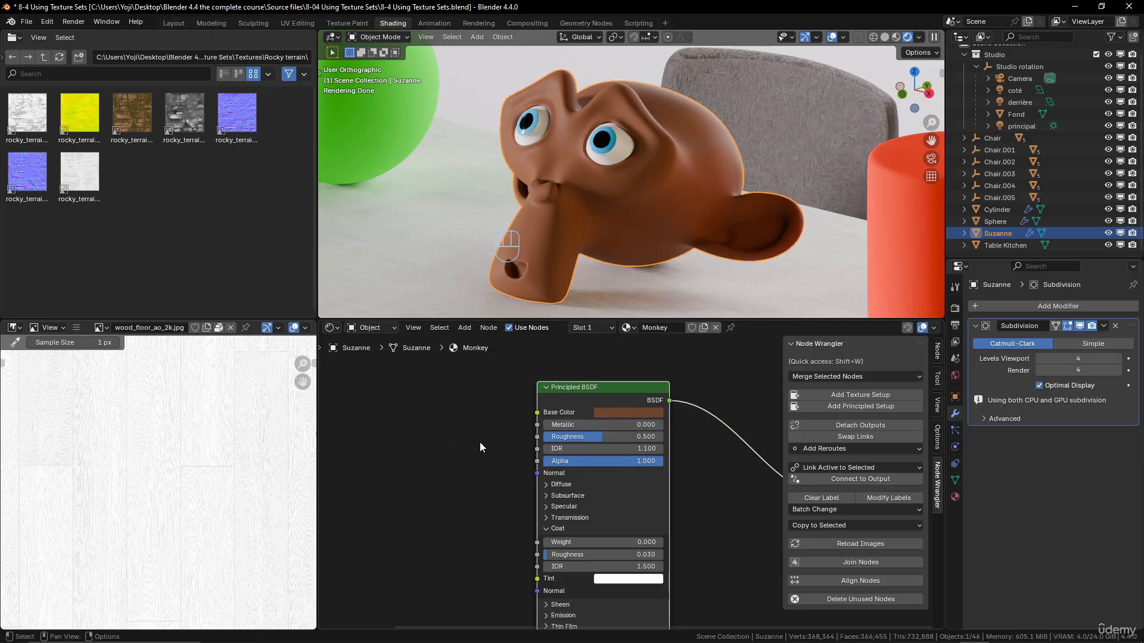
# Step: Add a Noise Texture node and place it before the brown Principled BSDF
pyautogui.moveTo(480, 442); pyautogui.dragTo(516, 446, button='middle')
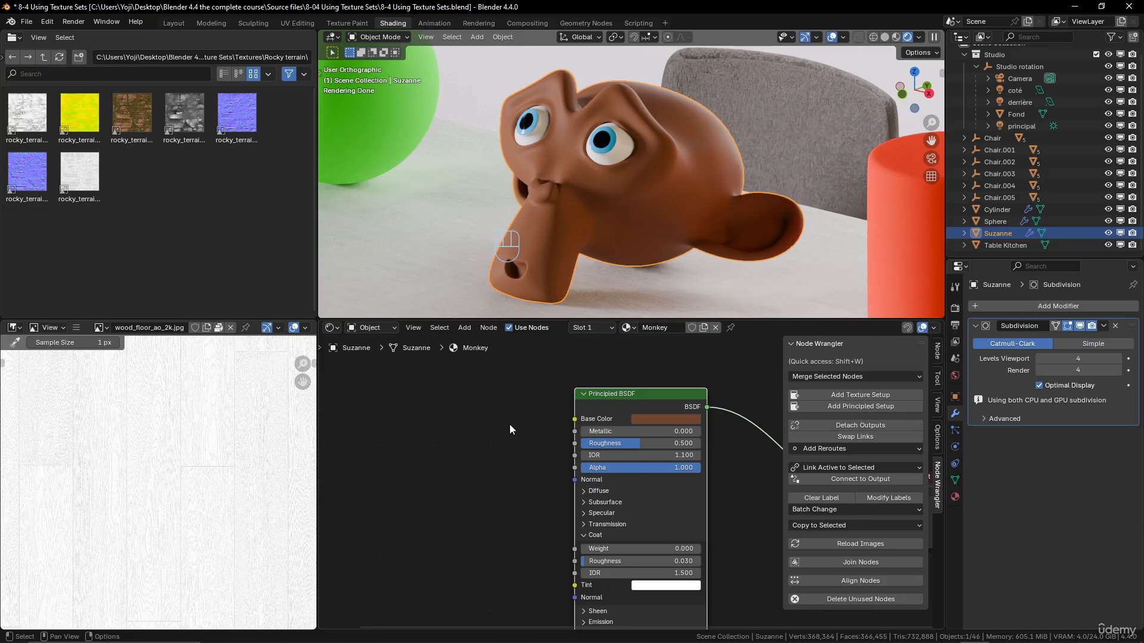
pyautogui.press('shift')
pyautogui.hotkey('shift', 'a')
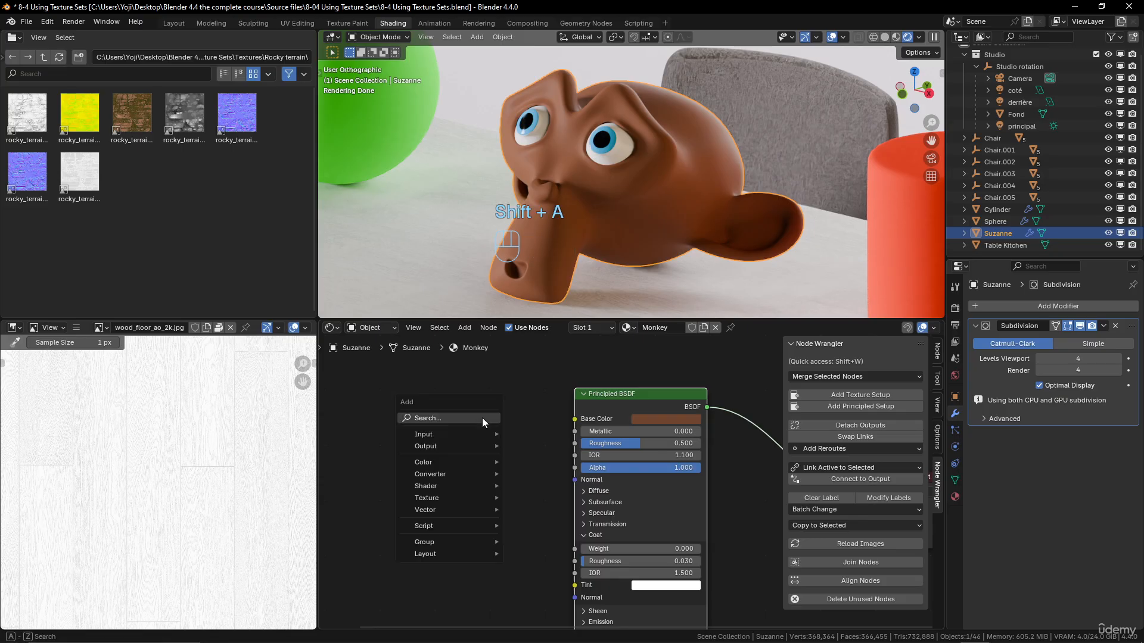
pyautogui.moveTo(463, 498)
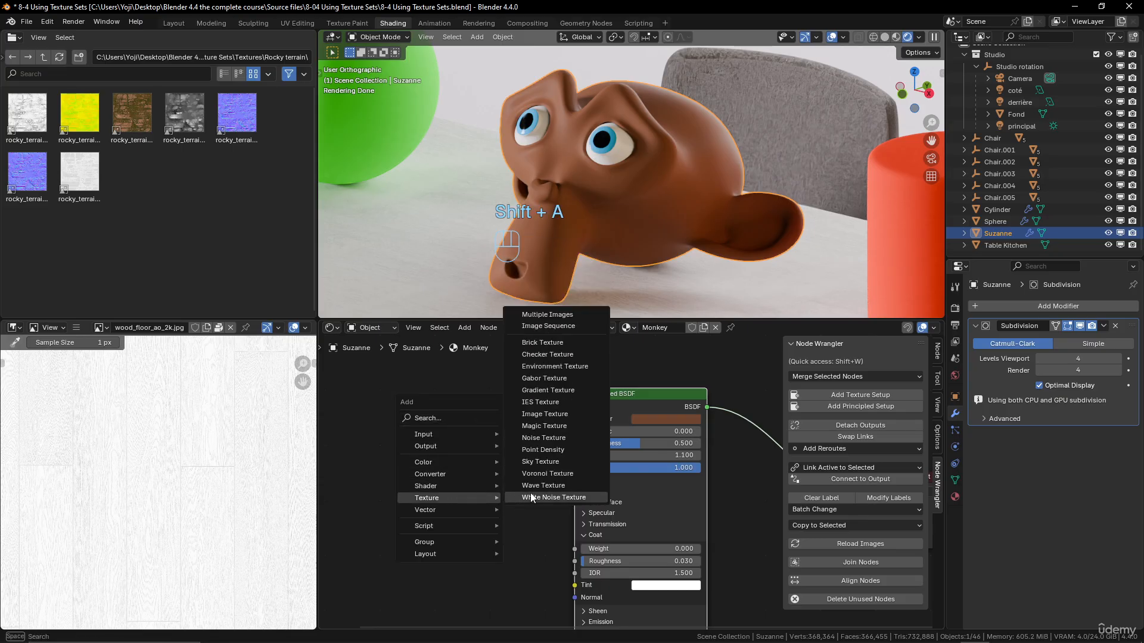
pyautogui.click(539, 438)
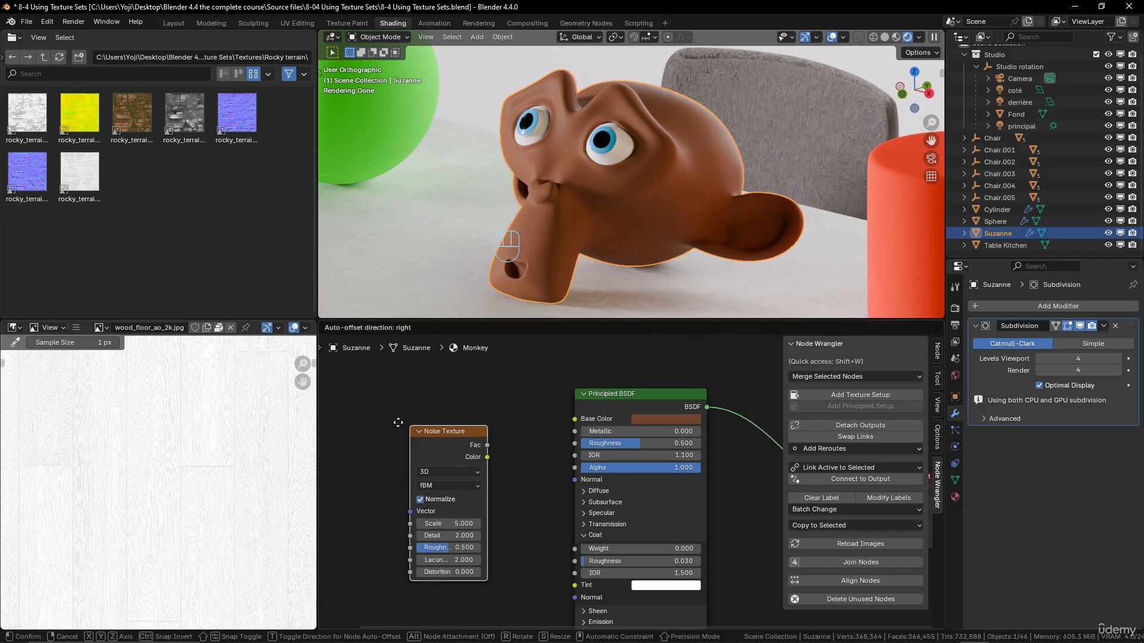
pyautogui.click(371, 408)
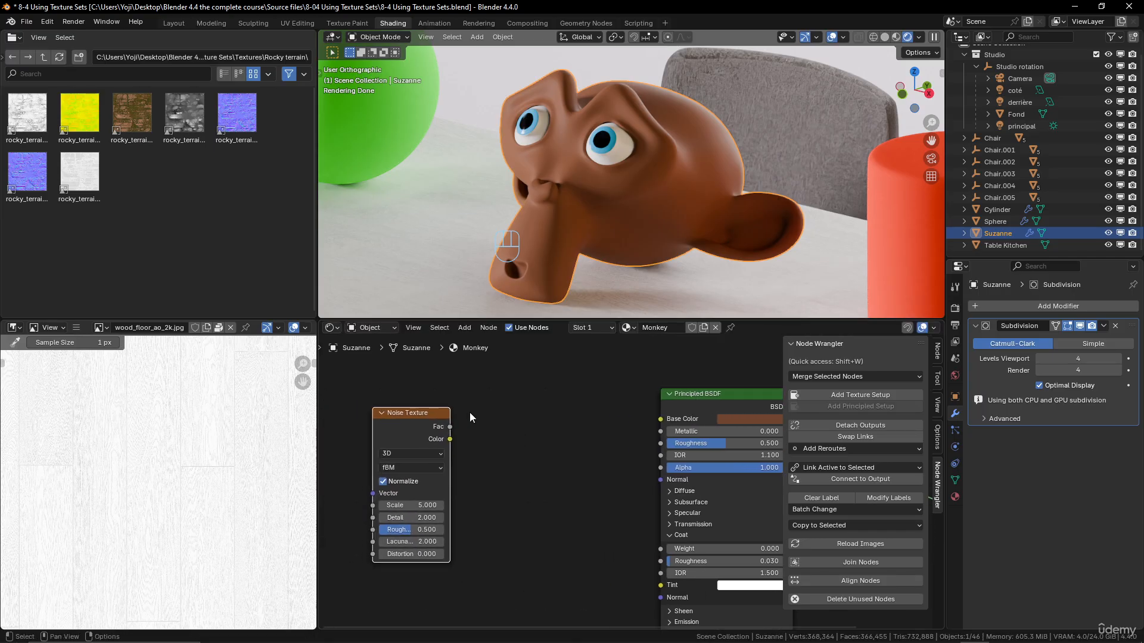
pyautogui.moveTo(469, 418)
pyautogui.mouseDown(button='middle')
pyautogui.moveTo(446, 410)
pyautogui.moveTo(469, 407)
pyautogui.mouseUp(button='middle')
pyautogui.moveTo(402, 403)
pyautogui.mouseDown()
pyautogui.moveTo(291, 403)
pyautogui.moveTo(404, 411)
pyautogui.mouseUp()
# Step: Add a Color Ramp node between the new Noise Texture and the brown Principled BSDF
pyautogui.hotkey('shift', 'a')
pyautogui.moveTo(421, 413)
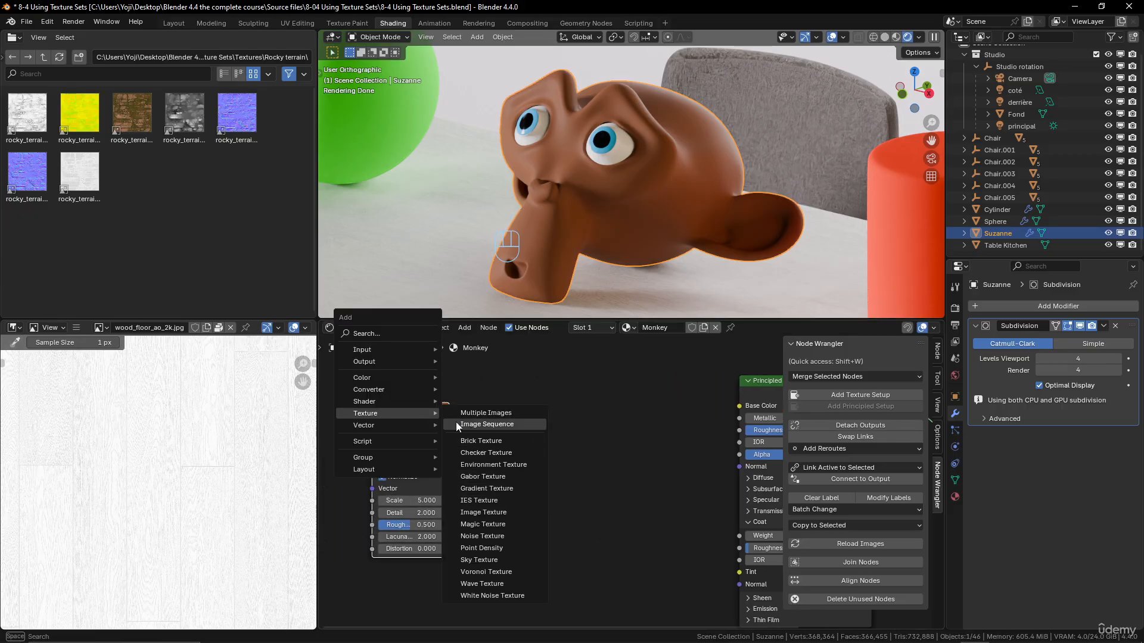
pyautogui.moveTo(401, 388)
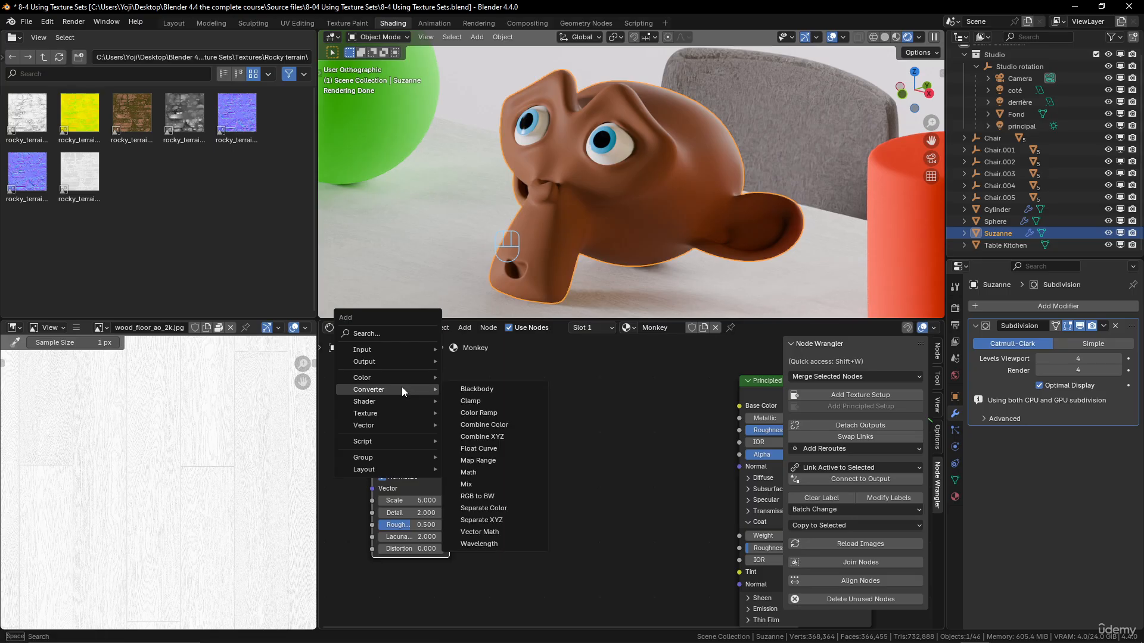
pyautogui.click(392, 335)
pyautogui.write('colo')
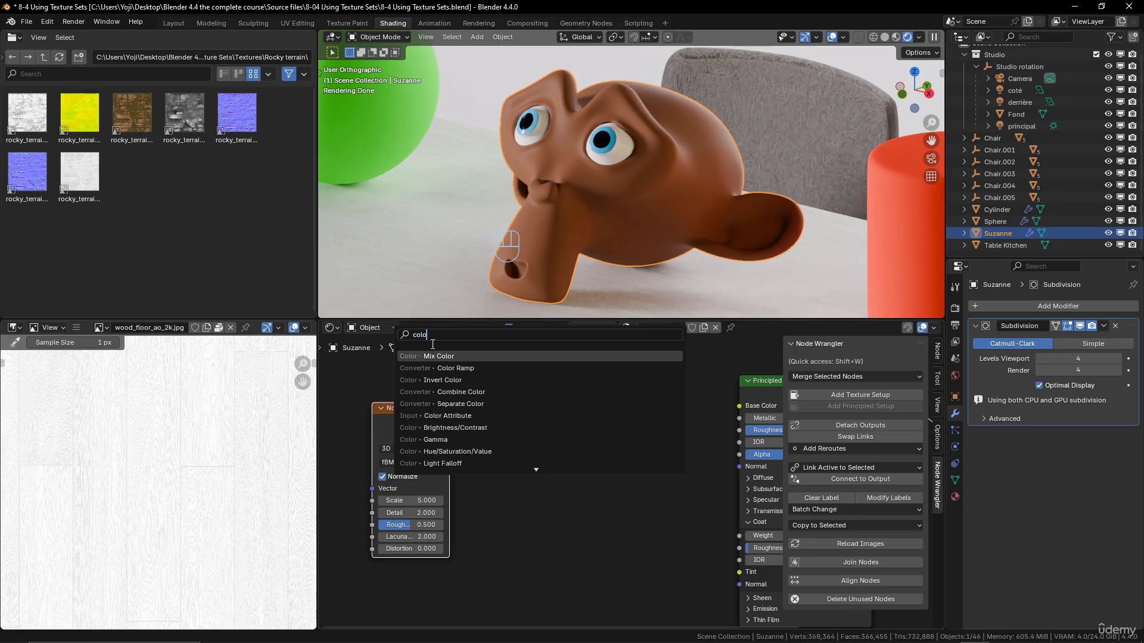
pyautogui.click(438, 368)
pyautogui.click(495, 420)
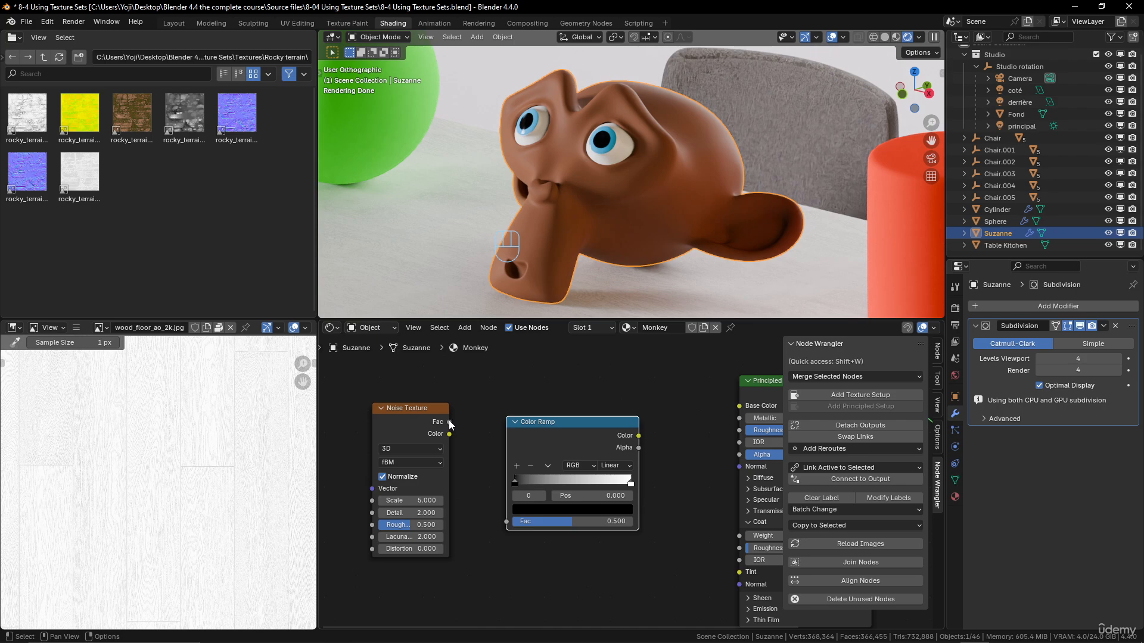
# Step: Connect the new Noise Texture's Fac output to the Color Ramp's Fac input and arrange both nodes closely
pyautogui.moveTo(448, 420); pyautogui.dragTo(506, 521)
pyautogui.moveTo(579, 425); pyautogui.dragTo(541, 428)
pyautogui.moveTo(409, 410); pyautogui.dragTo(369, 423)
pyautogui.moveTo(510, 427); pyautogui.dragTo(507, 407)
# Step: Preview the new Color Ramp's output on Suzanne
pyautogui.scroll(-4, 525, 408)
pyautogui.scroll(4, 571, 414)
pyautogui.moveTo(580, 431); pyautogui.dragTo(619, 425, button='middle')
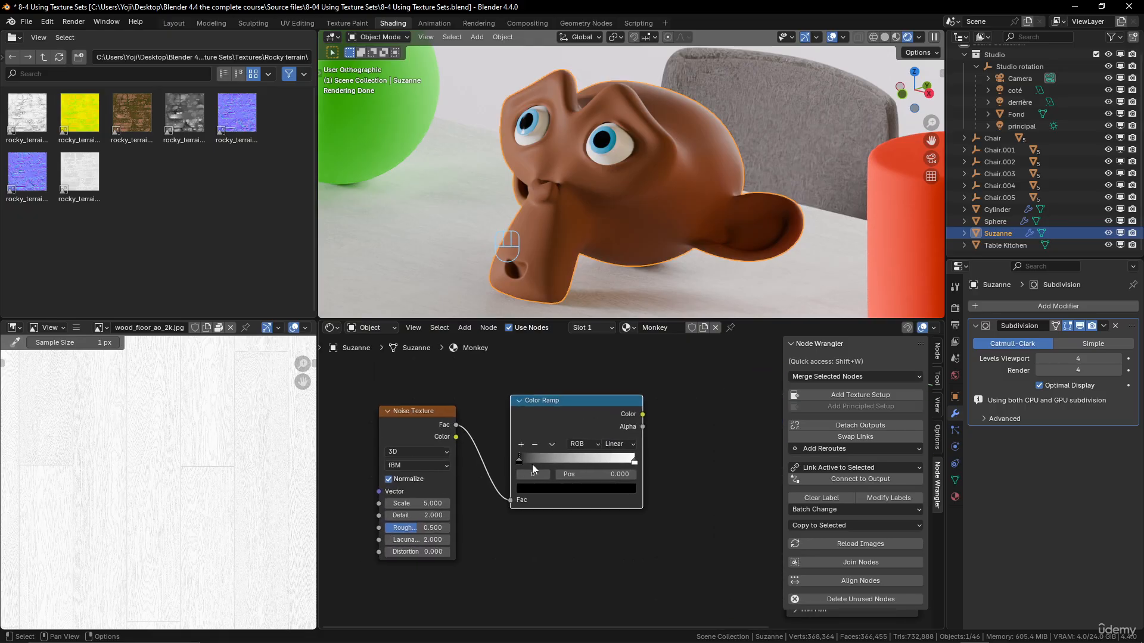
pyautogui.keyDown('ctrl'); pyautogui.keyDown('shift'); pyautogui.click(585, 399); pyautogui.keyUp('shift'); pyautogui.keyUp('ctrl')
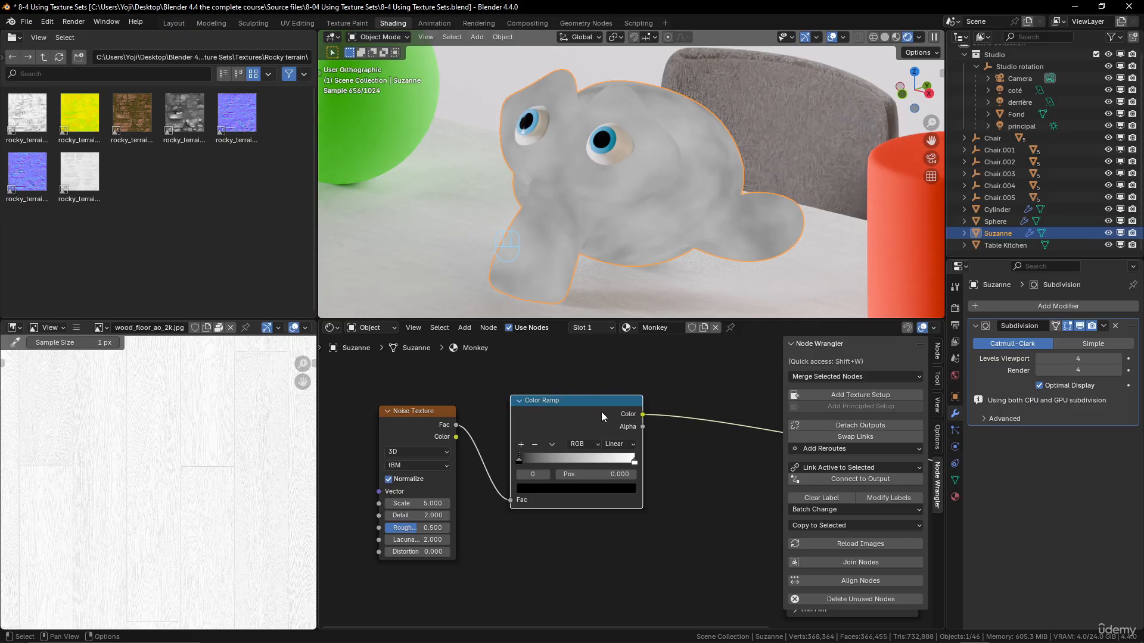
pyautogui.scroll(1, 601, 411)
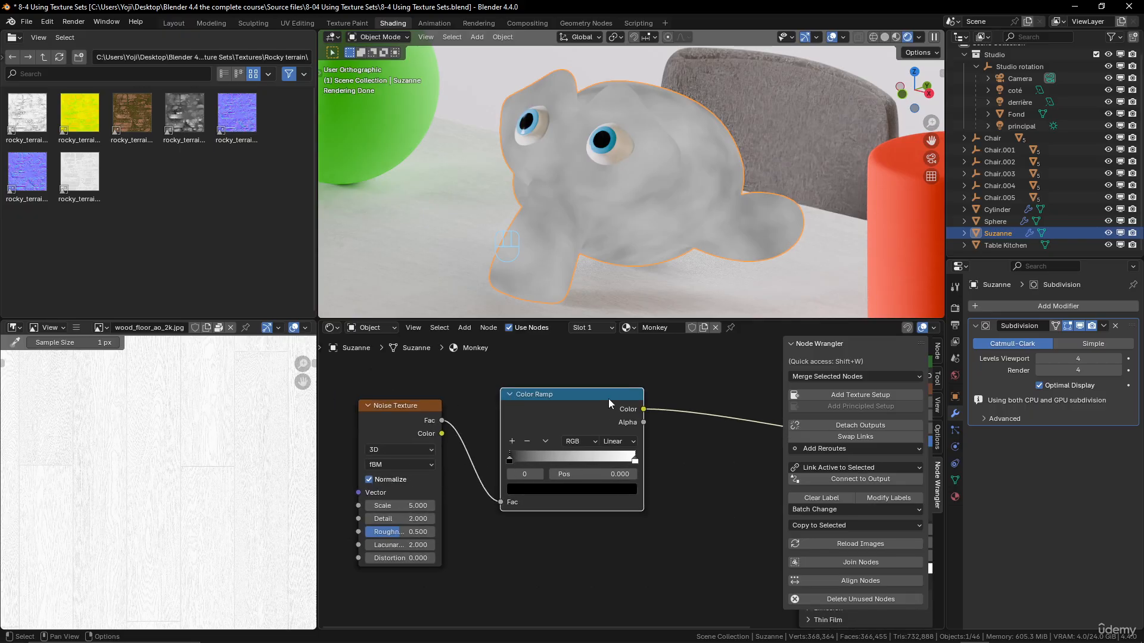
# Step: Move the Color Ramp's black stop to position 0.177 and give it the brown Principled BSDF's base color, #704630FF
pyautogui.scroll(1, 610, 396)
pyautogui.scroll(-1, 610, 396)
pyautogui.moveTo(610, 395); pyautogui.dragTo(628, 392, button='middle')
pyautogui.moveTo(531, 455); pyautogui.dragTo(551, 457)
pyautogui.keyDown('ctrl'); pyautogui.scroll(-5, 542, 436); pyautogui.keyUp('ctrl')
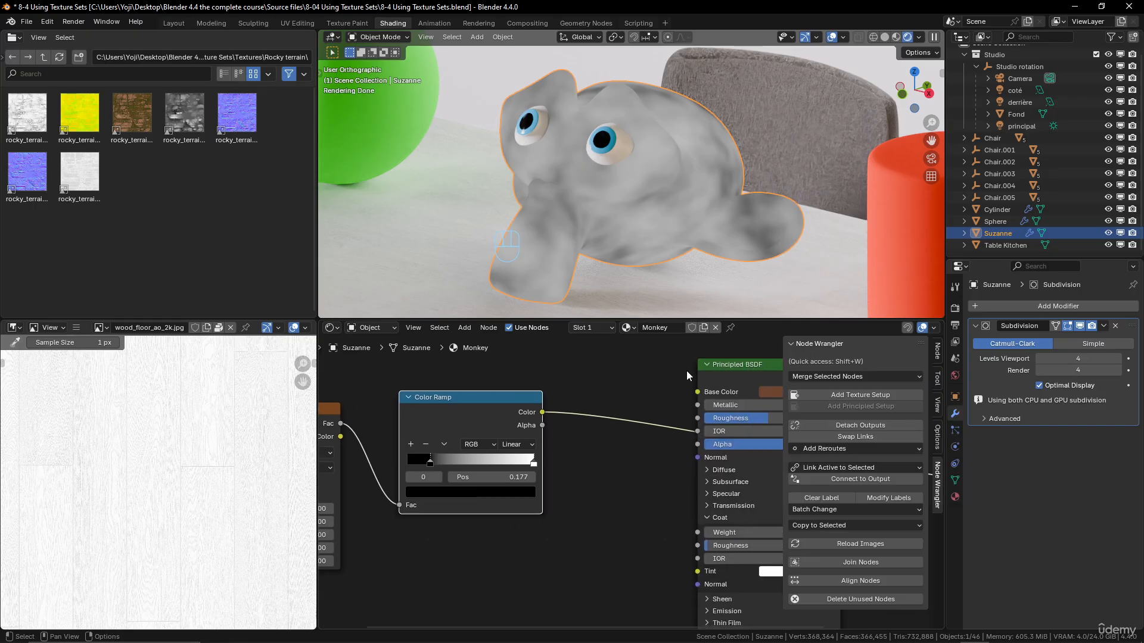
pyautogui.moveTo(687, 370); pyautogui.dragTo(561, 373, button='middle')
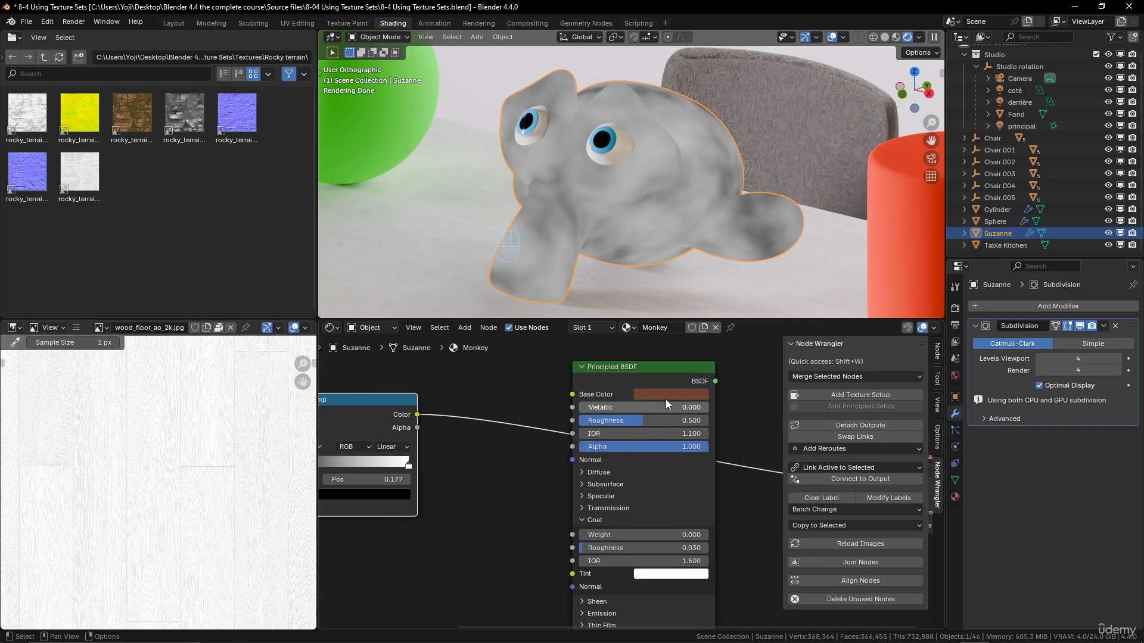
pyautogui.hotkey('ctrl', 'c')
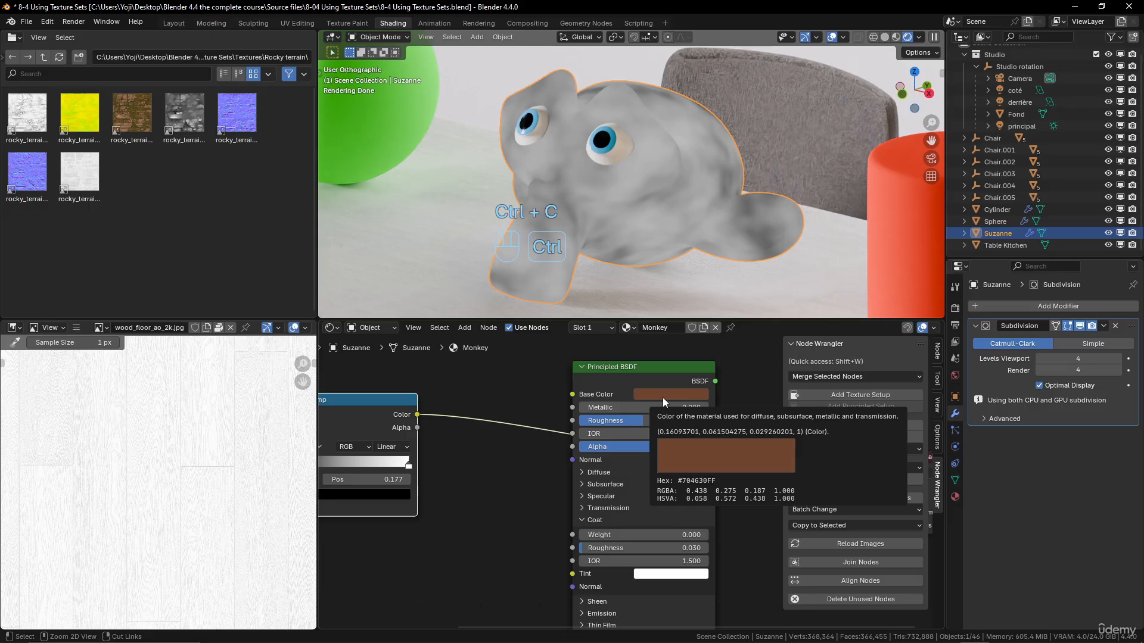
pyautogui.keyDown('ctrl'); pyautogui.scroll(4, 548, 459); pyautogui.keyUp('ctrl')
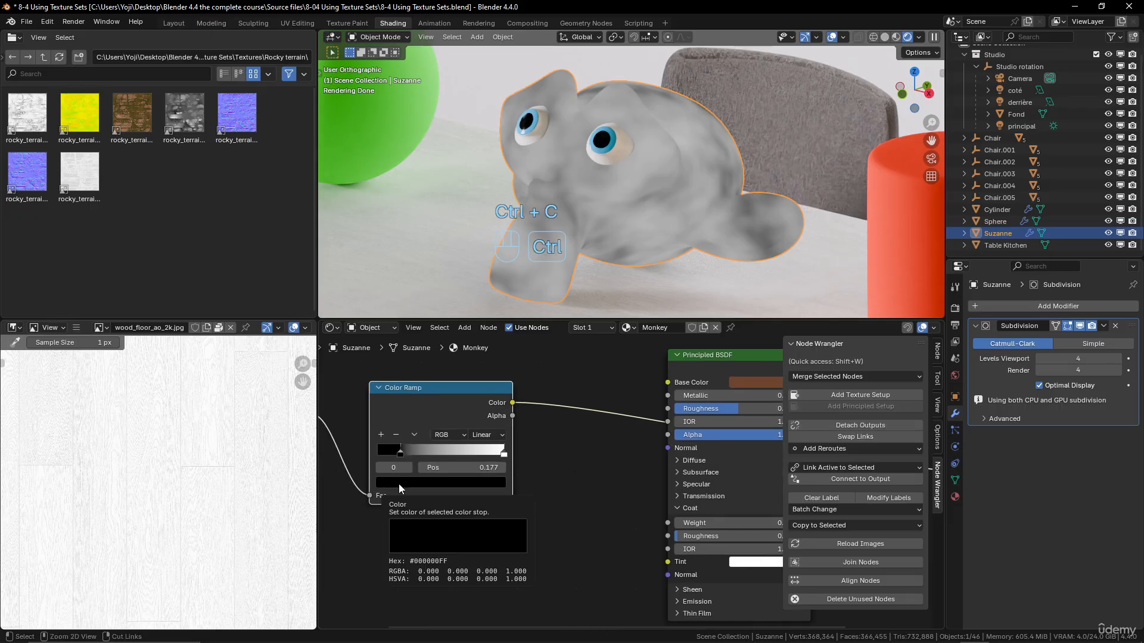
pyautogui.hotkey('ctrl', 'v')
pyautogui.scroll(1, 536, 480)
pyautogui.moveTo(536, 480); pyautogui.dragTo(549, 470, button='middle')
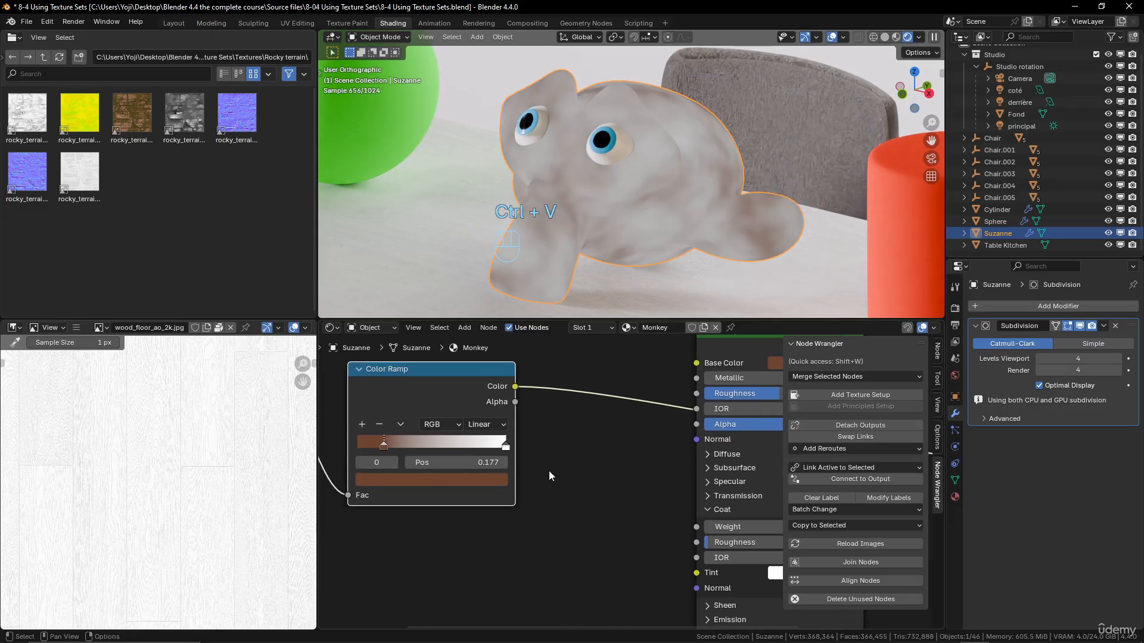
# Step: Paste the same brown onto the ramp's white end stop, move it to about 0.768, and darken it to about #2B1B12FF
pyautogui.click(506, 448)
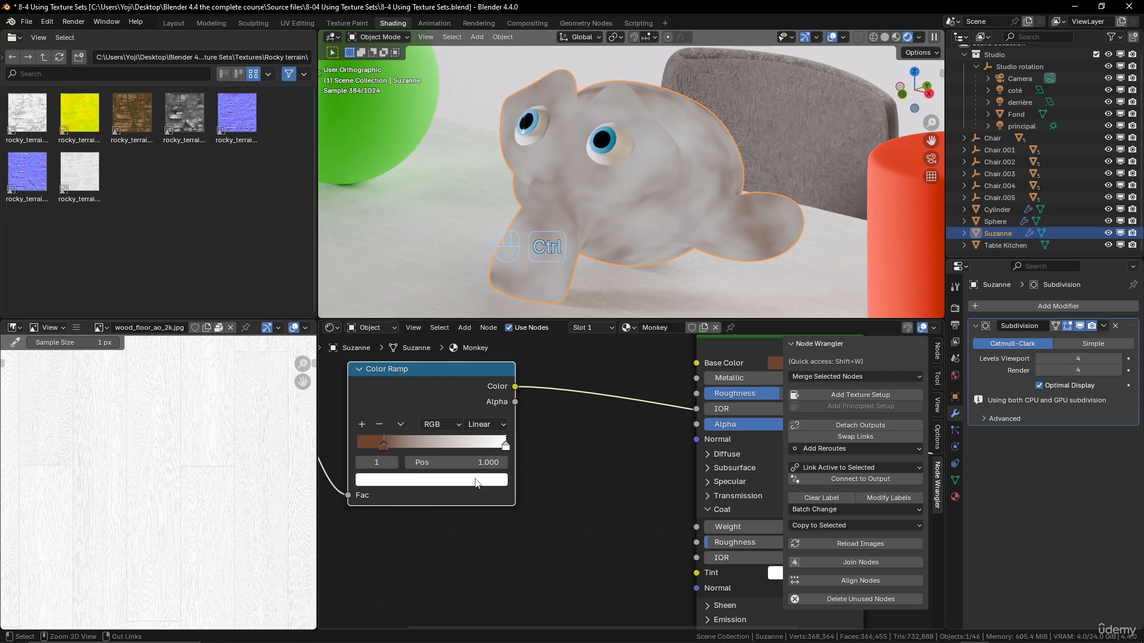
pyautogui.hotkey('ctrl', 'v')
pyautogui.moveTo(506, 448); pyautogui.dragTo(477, 449)
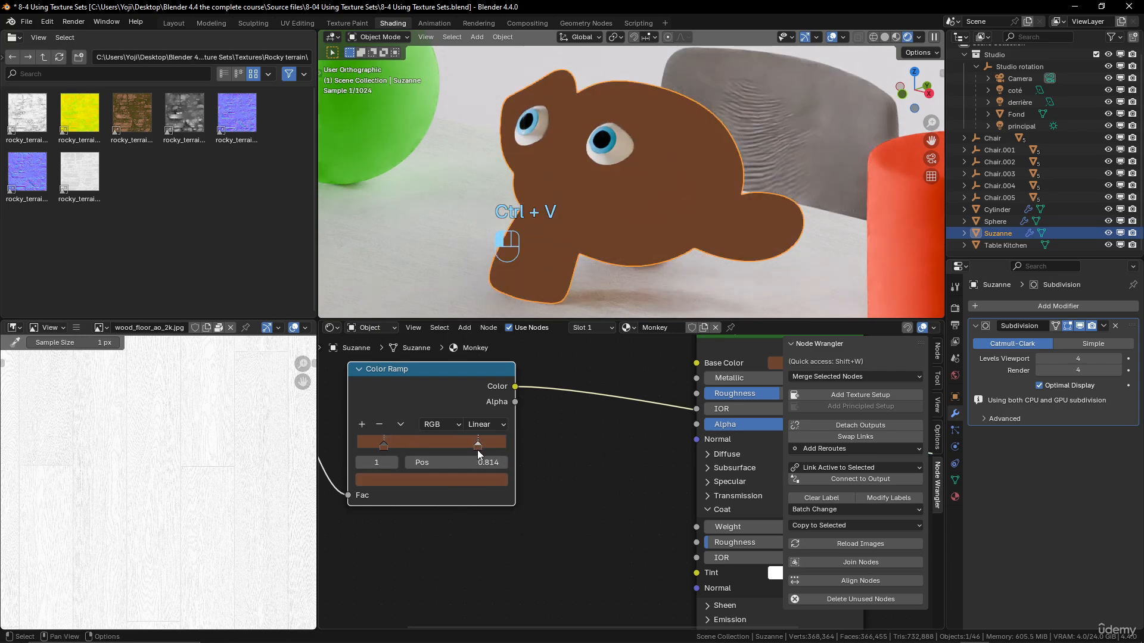
pyautogui.click(467, 480)
pyautogui.click(480, 345)
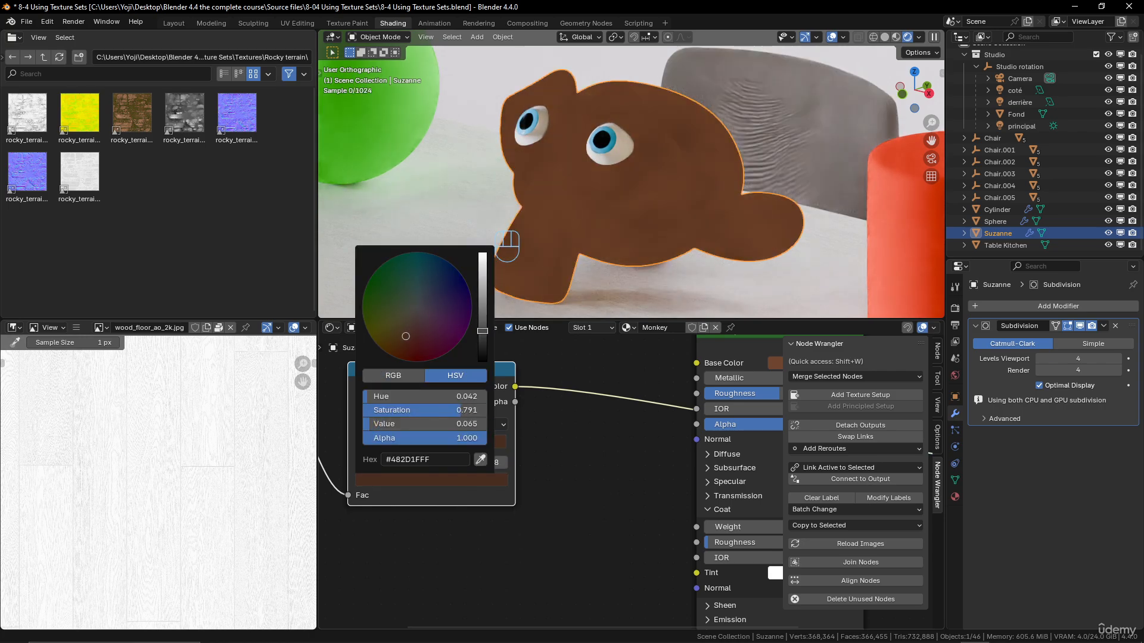
pyautogui.moveTo(482, 344); pyautogui.dragTo(483, 344)
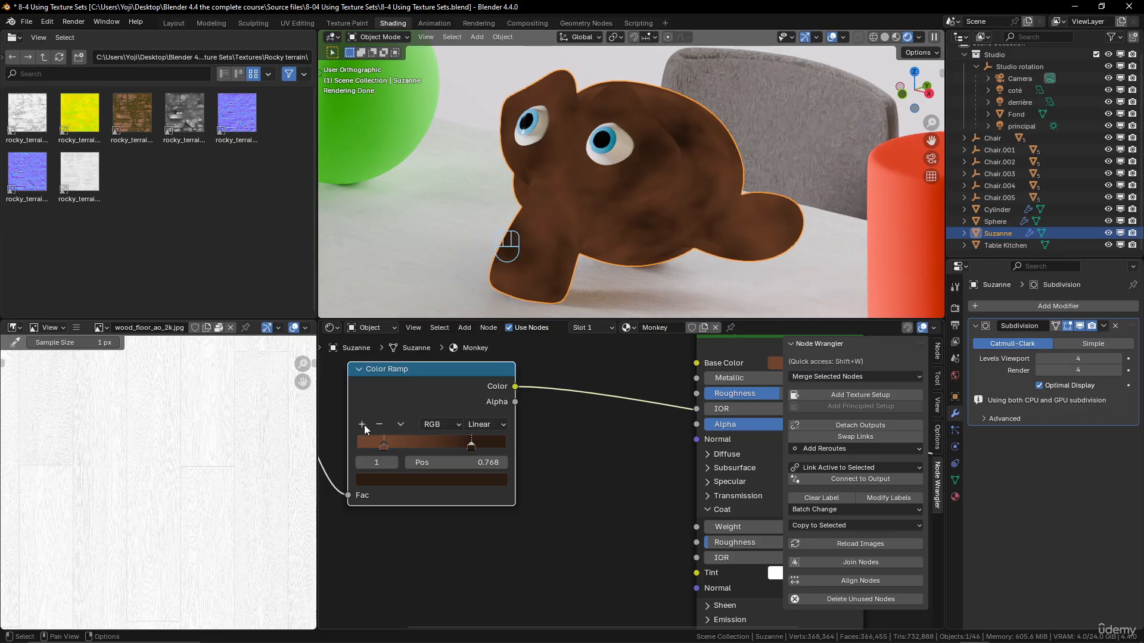
# Step: Add a middle stop to the Color Ramp and color it olive brown, #69542DFF
pyautogui.click(361, 425)
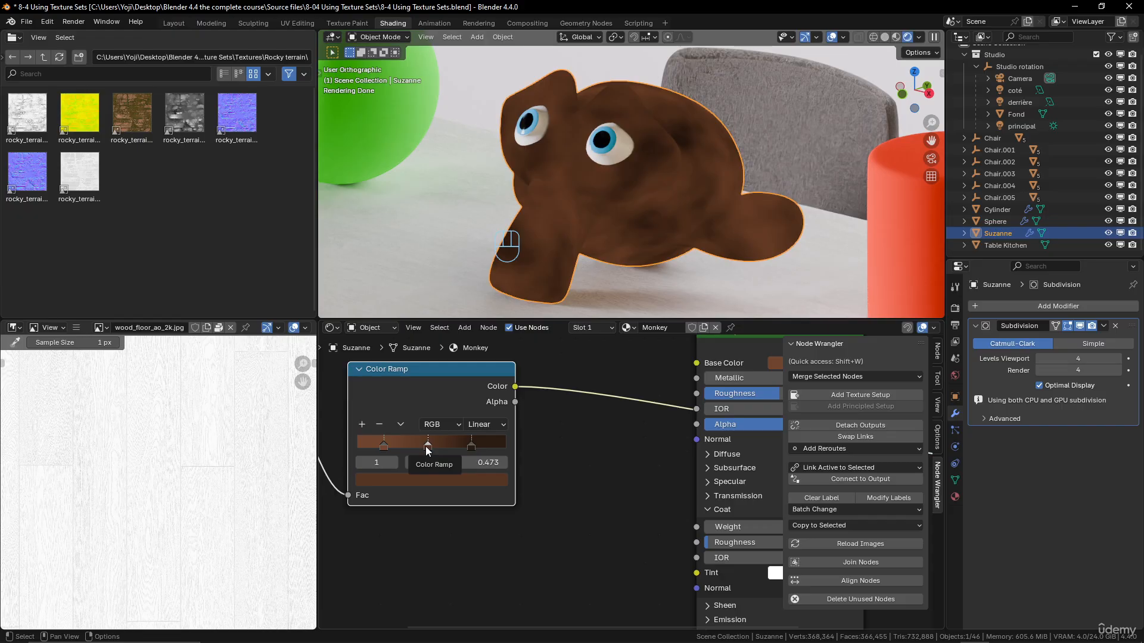
pyautogui.click(428, 481)
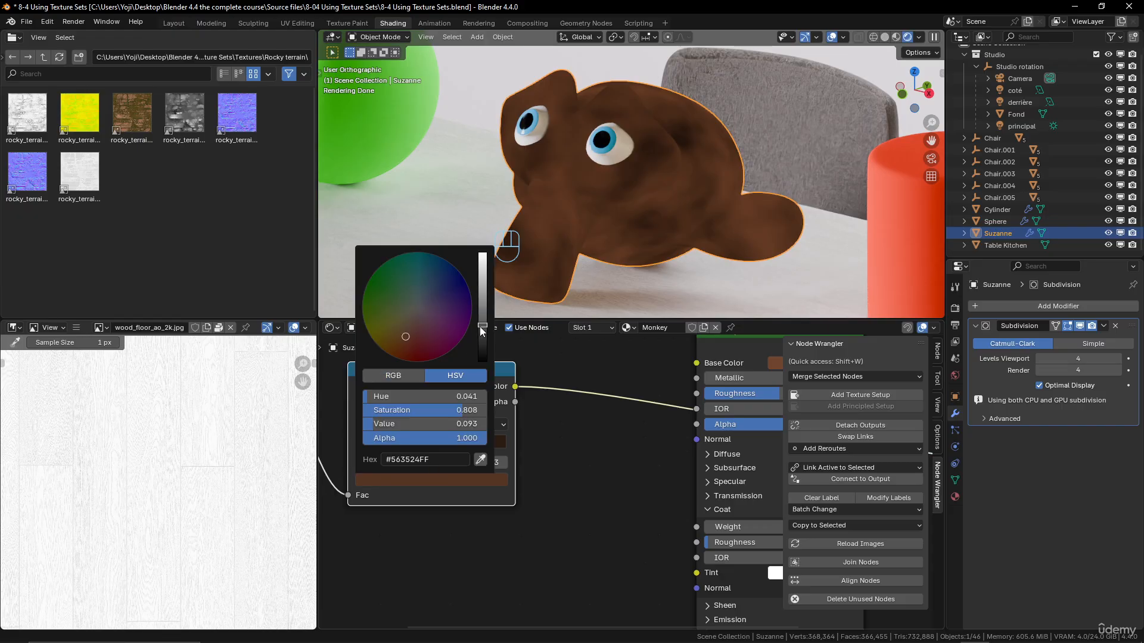
pyautogui.moveTo(480, 327); pyautogui.dragTo(480, 317)
pyautogui.moveTo(406, 336); pyautogui.dragTo(399, 334)
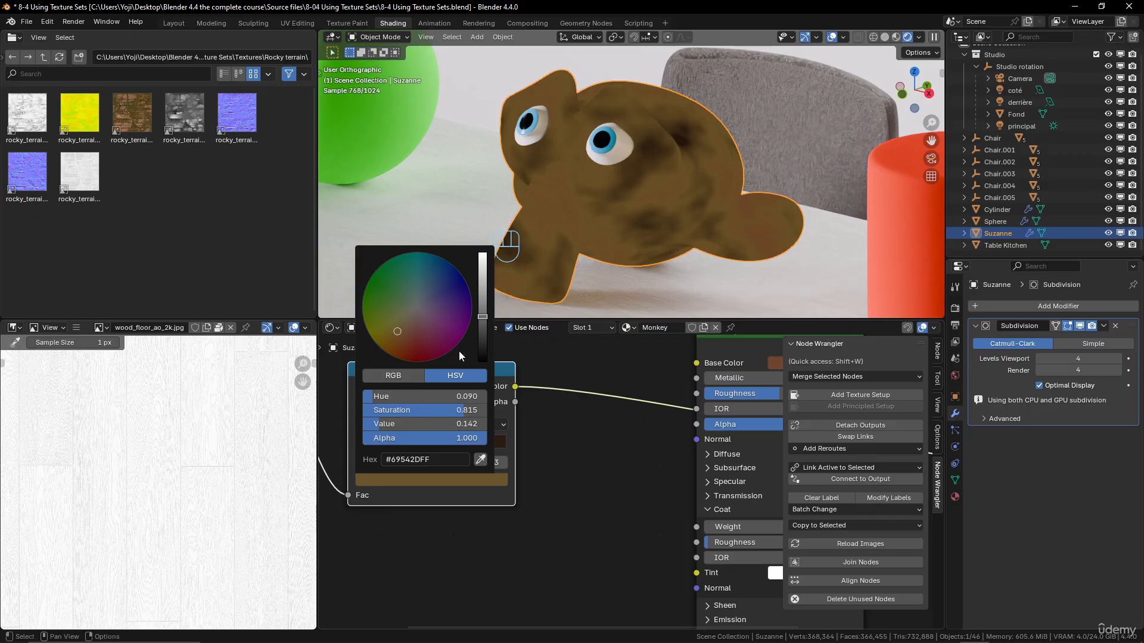
# Step: Move the Color Ramp's first stop to about position 0.436 and check the pattern on Suzanne
pyautogui.moveTo(432, 444)
pyautogui.mouseDown()
pyautogui.moveTo(448, 444)
pyautogui.moveTo(407, 448)
pyautogui.moveTo(436, 446)
pyautogui.moveTo(424, 444)
pyautogui.mouseUp()
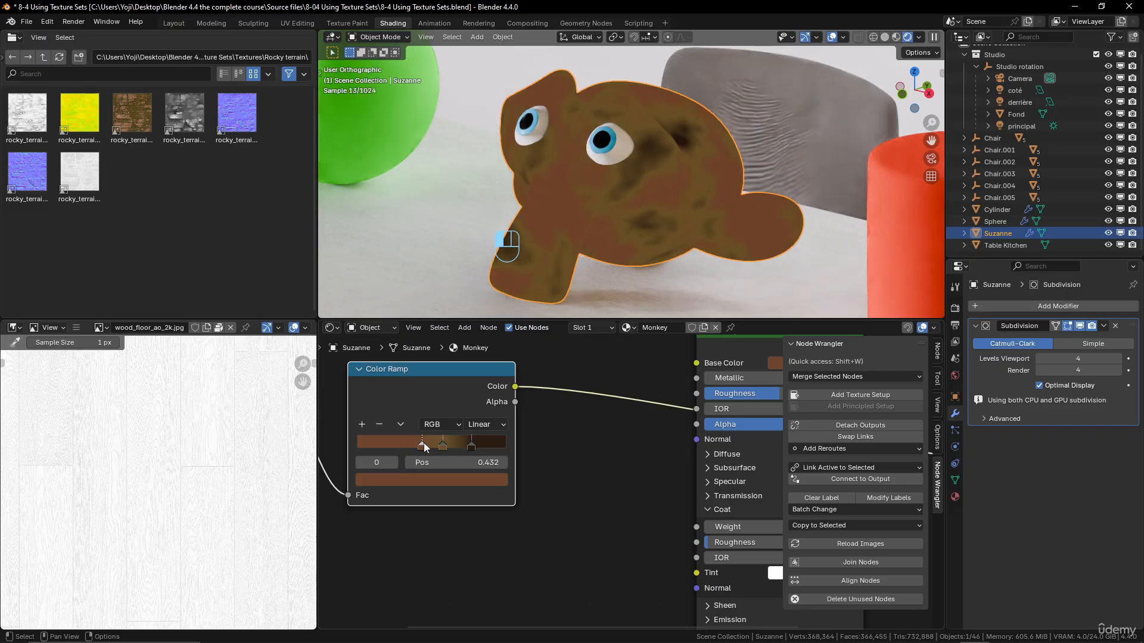
pyautogui.scroll(-2, 602, 243)
pyautogui.moveTo(602, 243); pyautogui.dragTo(622, 224, button='middle')
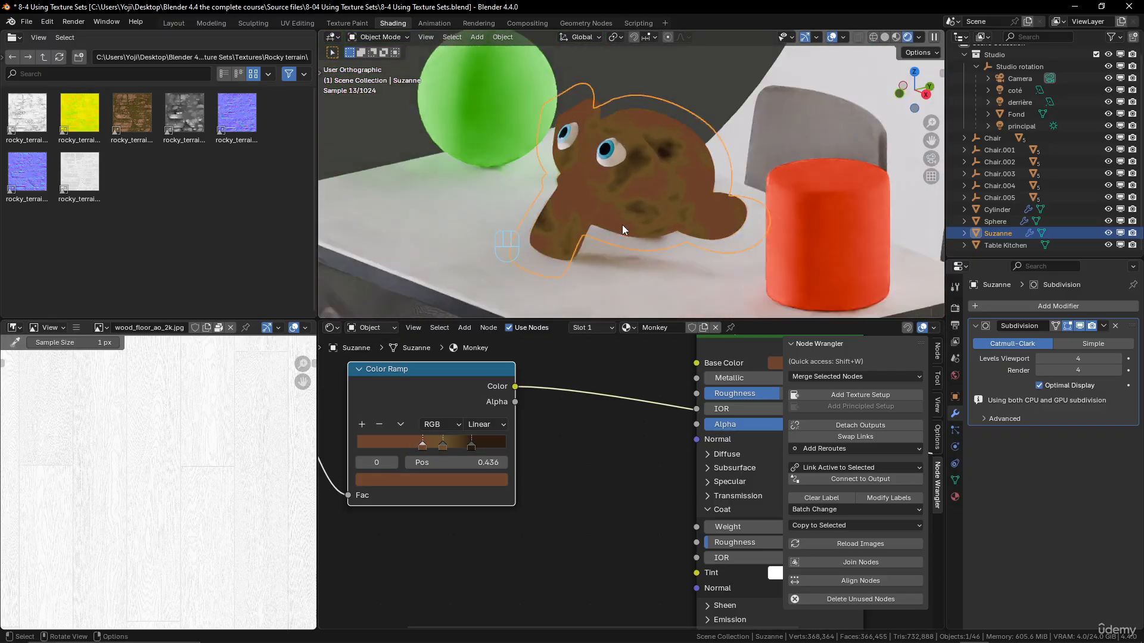
pyautogui.scroll(2, 624, 165)
pyautogui.moveTo(657, 189); pyautogui.dragTo(683, 156, button='middle')
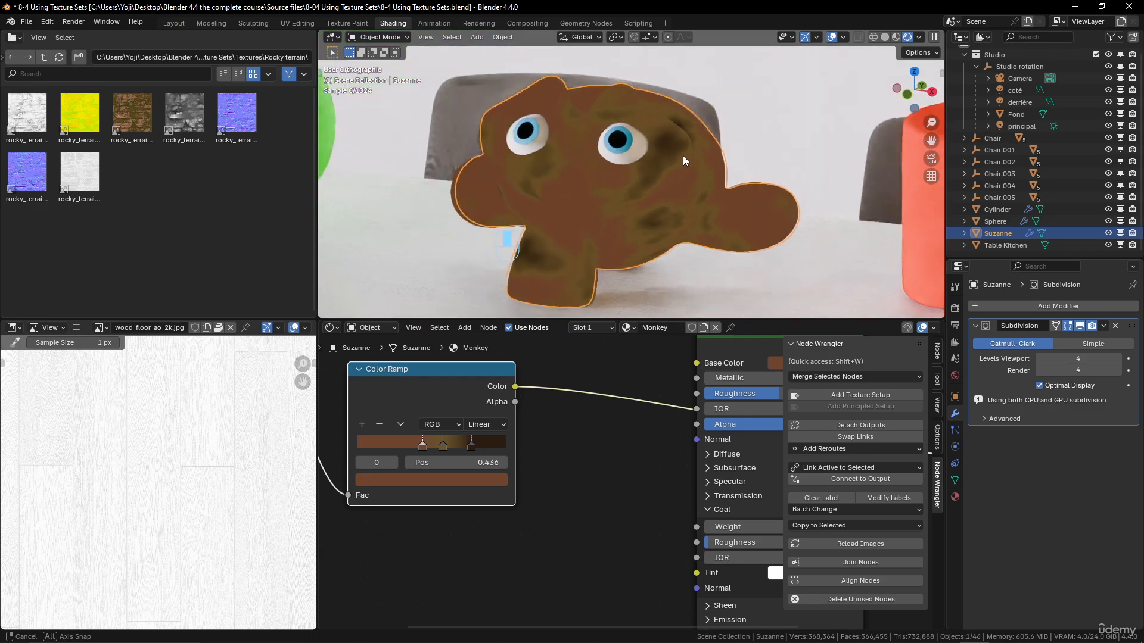
# Step: Mute the Color Ramp's first stop to a darker brown with saturation of about 0.654, checking it on Suzanne
pyautogui.click(427, 480)
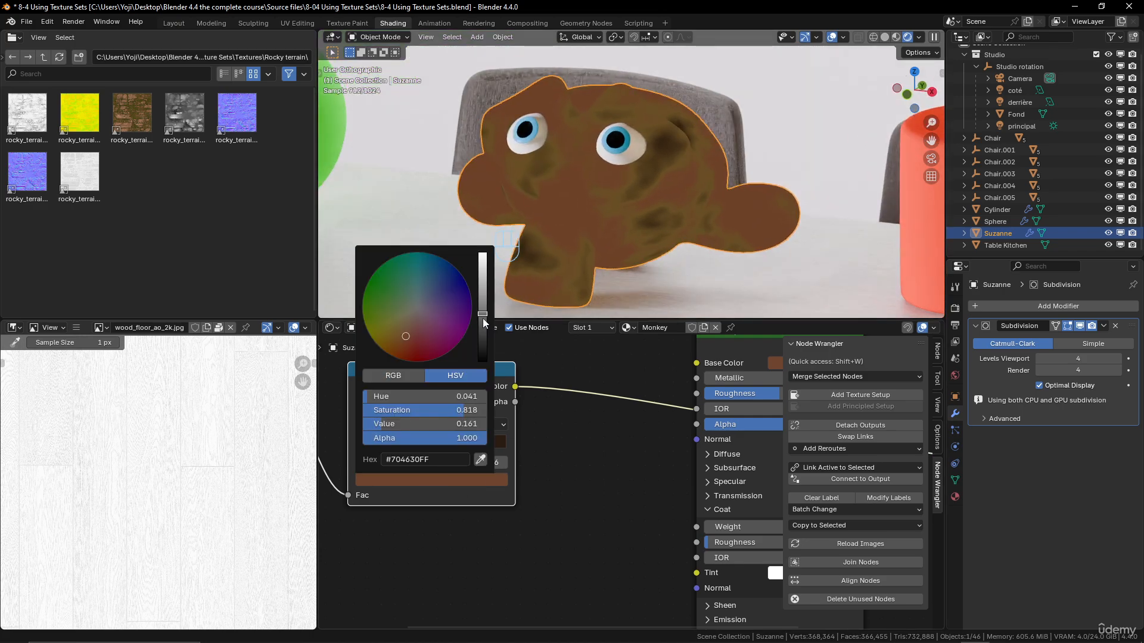
pyautogui.moveTo(405, 332); pyautogui.dragTo(410, 327)
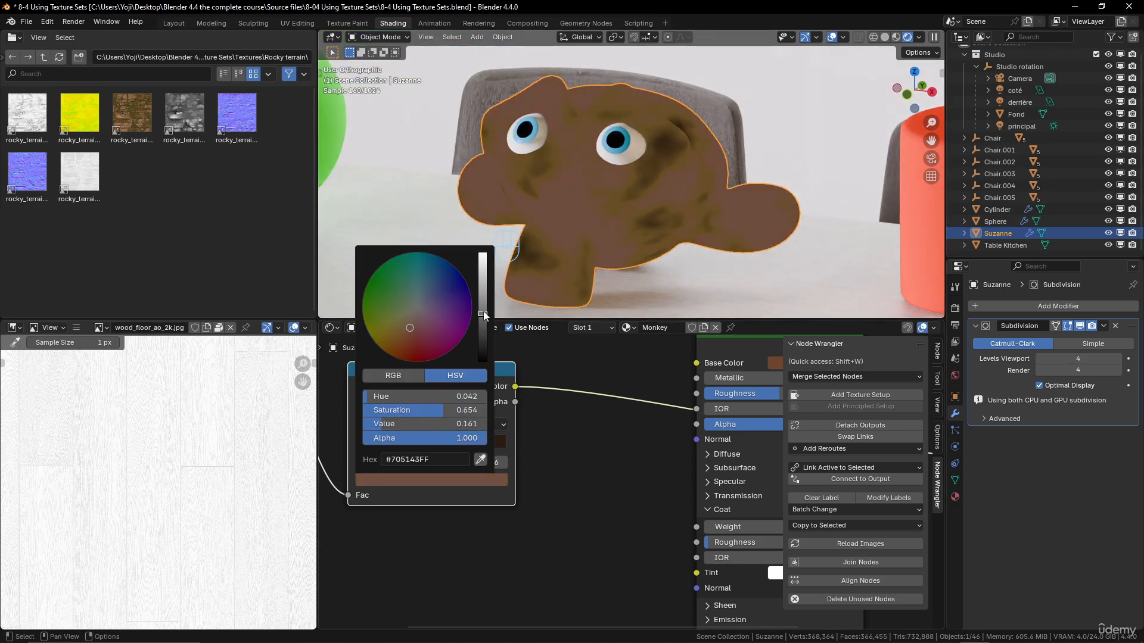
pyautogui.moveTo(482, 314); pyautogui.dragTo(482, 326)
pyautogui.moveTo(587, 229); pyautogui.dragTo(648, 188, button='middle')
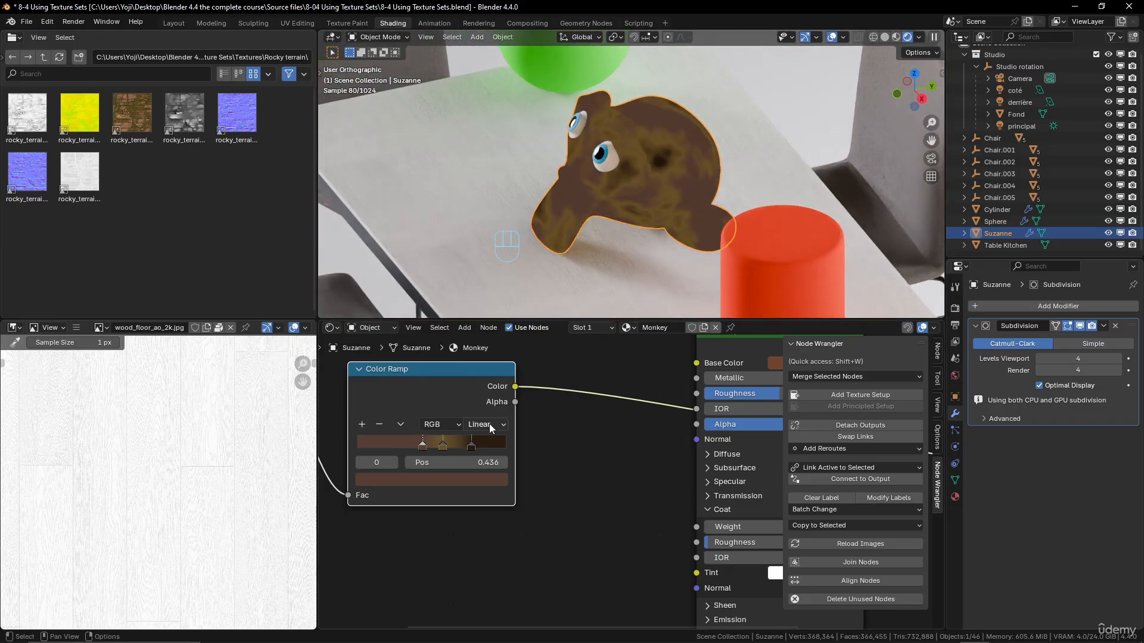
pyautogui.moveTo(665, 233); pyautogui.dragTo(654, 184, button='middle')
# Step: Set the Noise Texture's Detail to 15 and its Scale to about 18.6
pyautogui.scroll(-3, 551, 420)
pyautogui.moveTo(551, 420); pyautogui.dragTo(646, 435, button='middle')
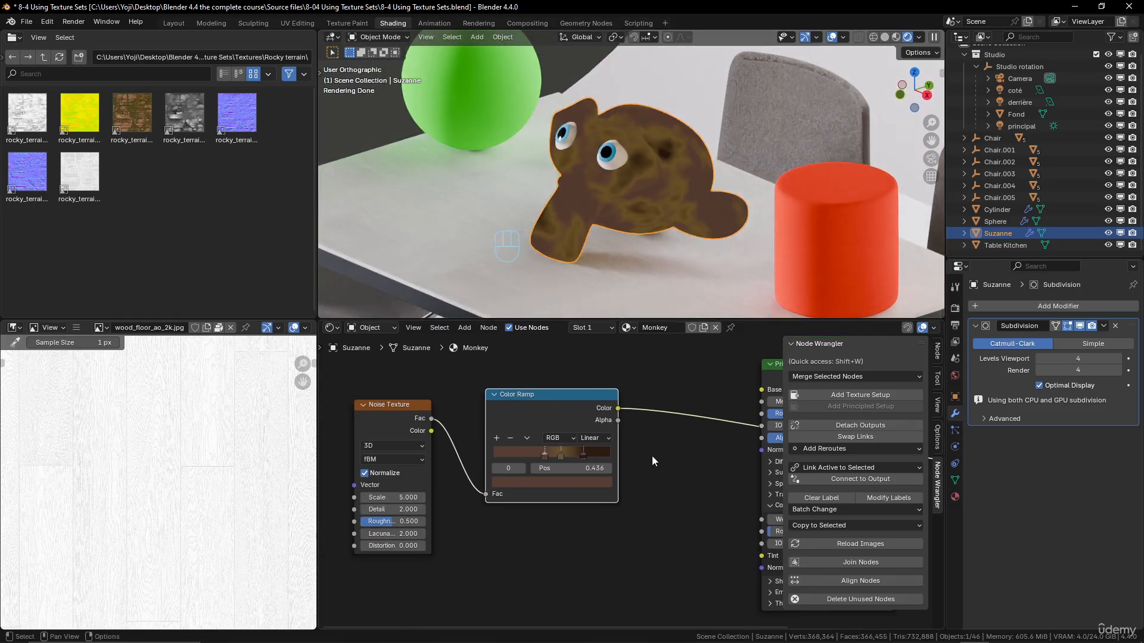
pyautogui.moveTo(656, 459); pyautogui.dragTo(719, 445, button='middle')
pyautogui.click(459, 495)
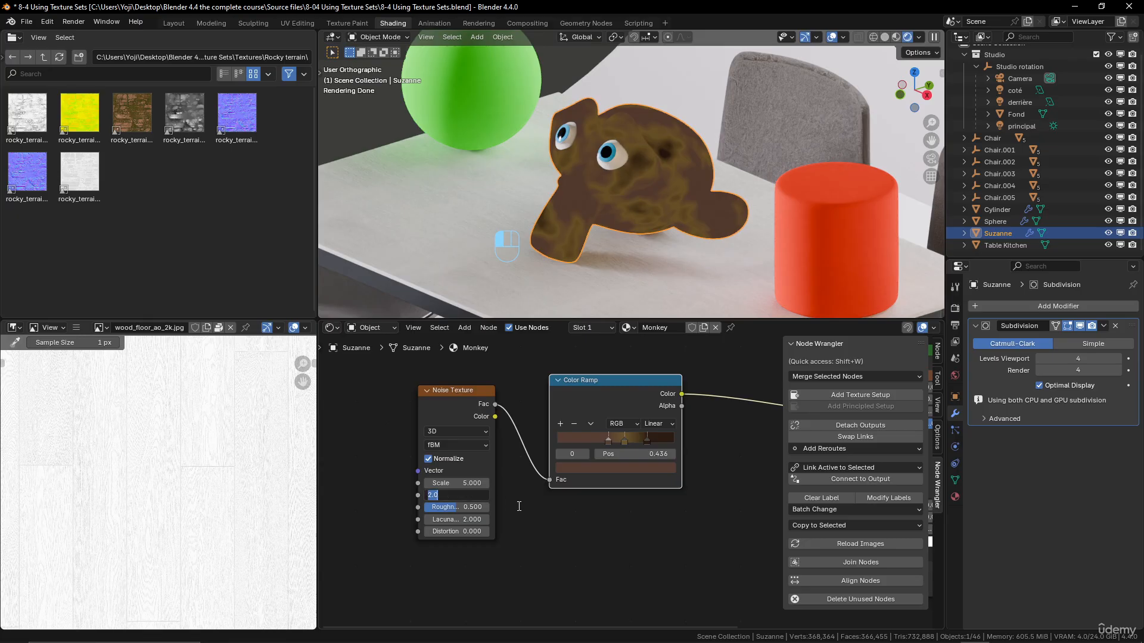
pyautogui.write('15')
pyautogui.press('Return')
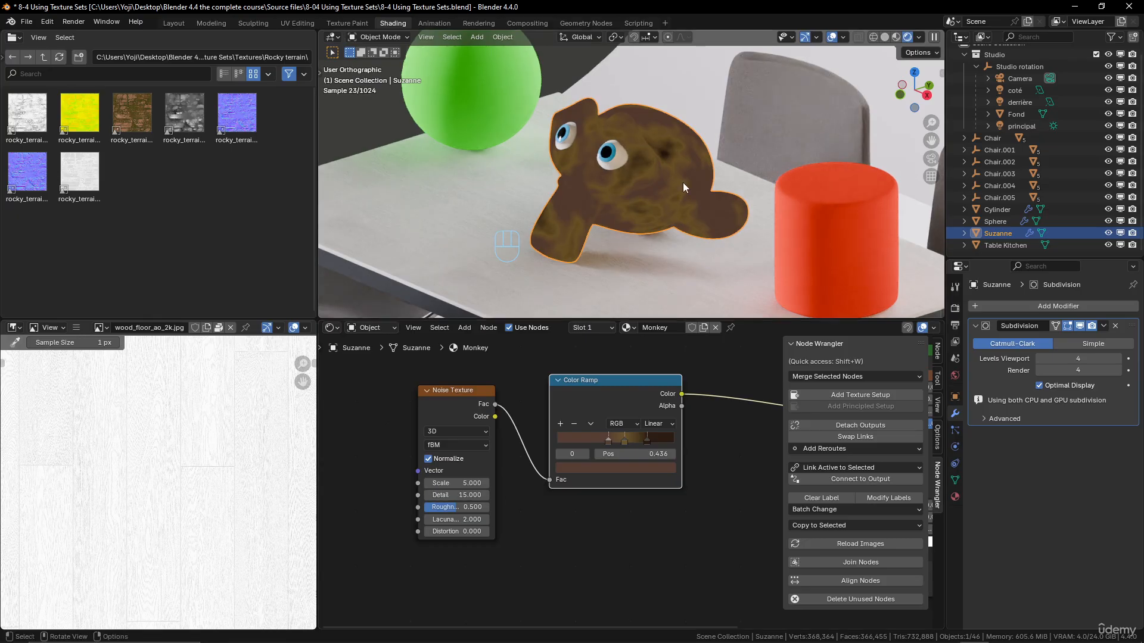
pyautogui.scroll(2, 631, 171)
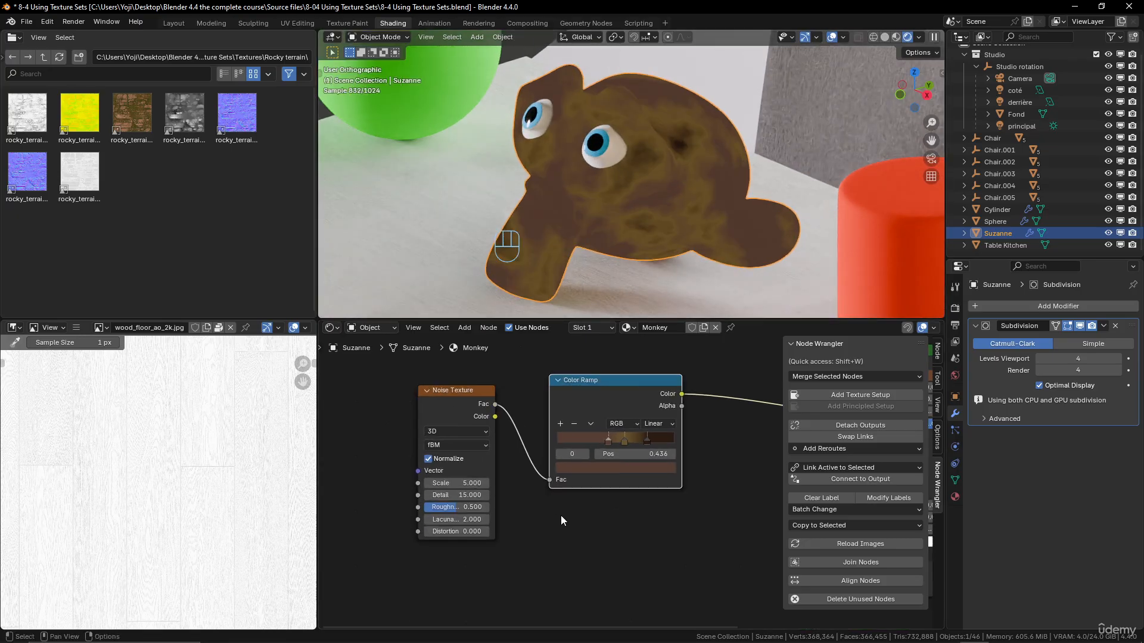
pyautogui.moveTo(466, 483); pyautogui.dragTo(503, 483)
# Step: Brighten the Color Ramp's last stop to a dark reddish brown, #4C3021FF
pyautogui.scroll(3, 628, 517)
pyautogui.moveTo(628, 517); pyautogui.dragTo(524, 573, button='middle')
pyautogui.scroll(3, 524, 573)
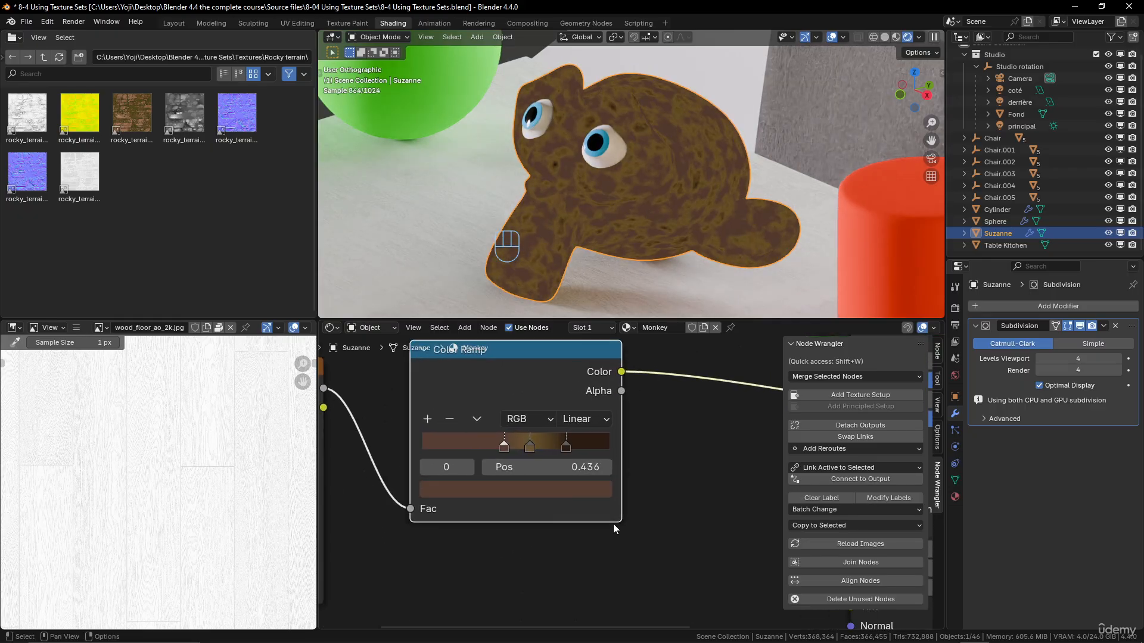
pyautogui.click(565, 450)
pyautogui.click(562, 490)
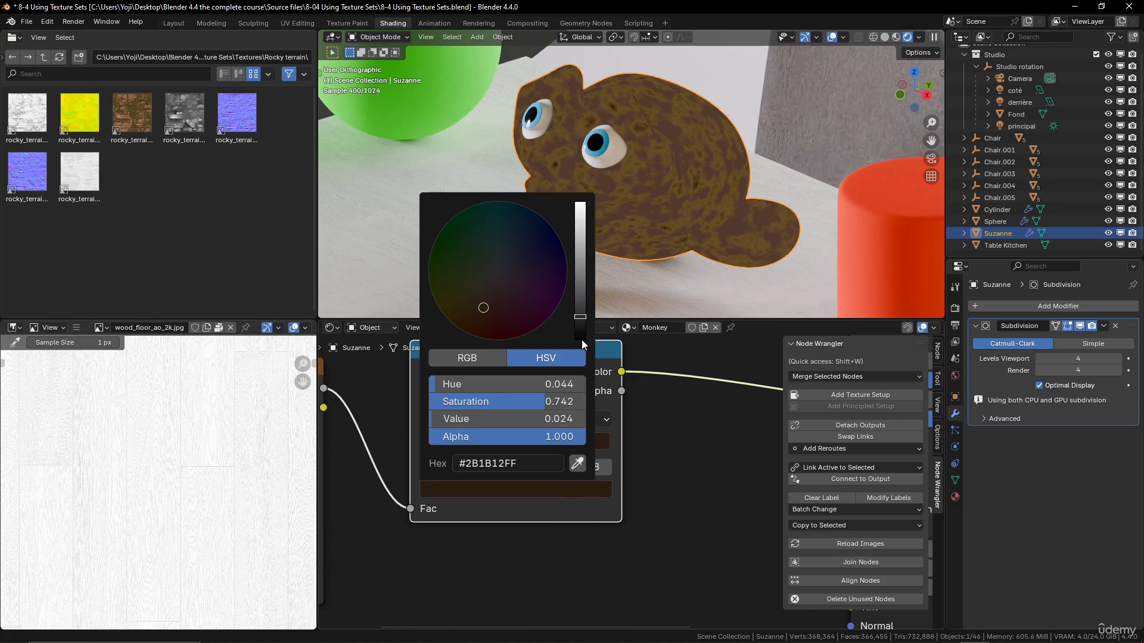
pyautogui.moveTo(582, 319); pyautogui.dragTo(580, 299)
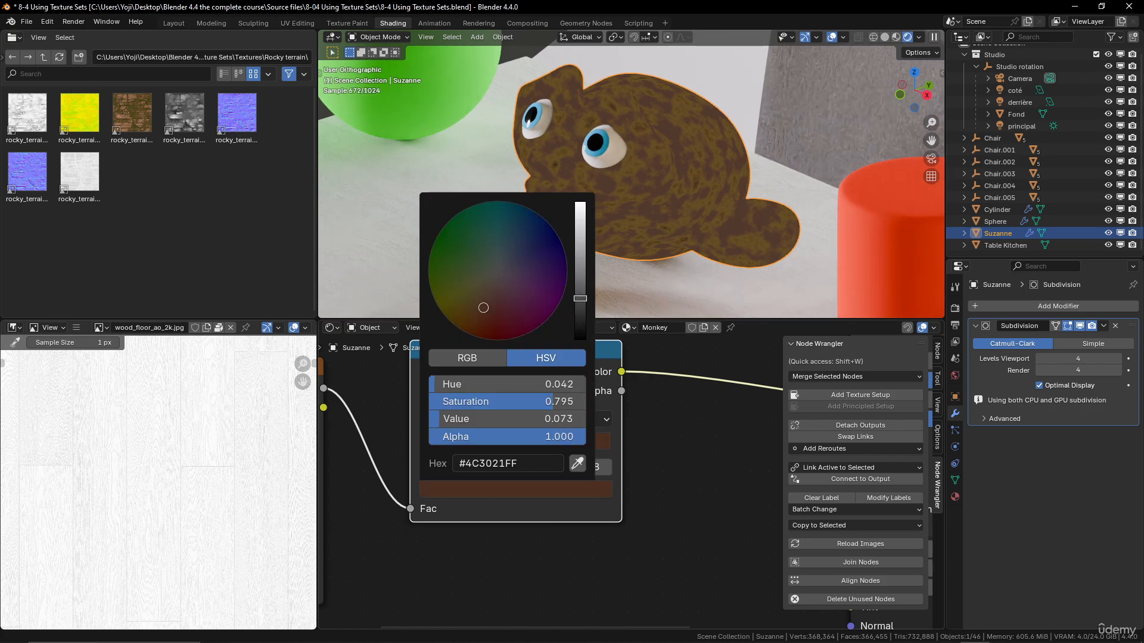
# Step: Move the Color Ramp's middle stop to position 0.486, shift its olive color slightly toward red, and check the result on Suzanne
pyautogui.moveTo(512, 450)
pyautogui.mouseDown()
pyautogui.moveTo(496, 445)
pyautogui.moveTo(527, 448)
pyautogui.moveTo(513, 447)
pyautogui.mouseUp()
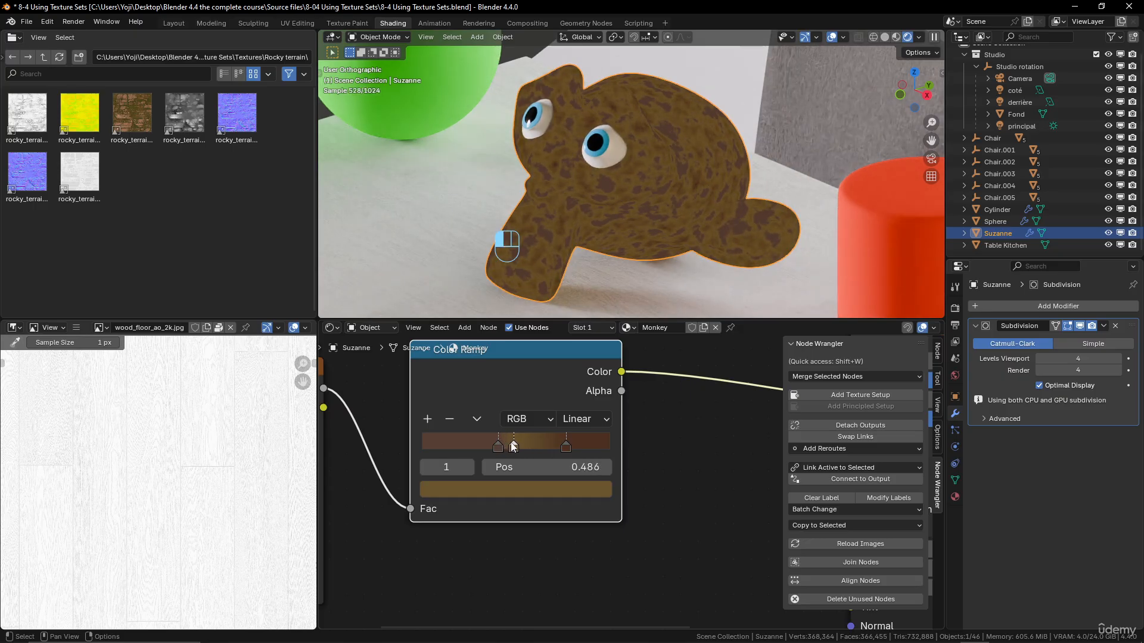
pyautogui.click(512, 494)
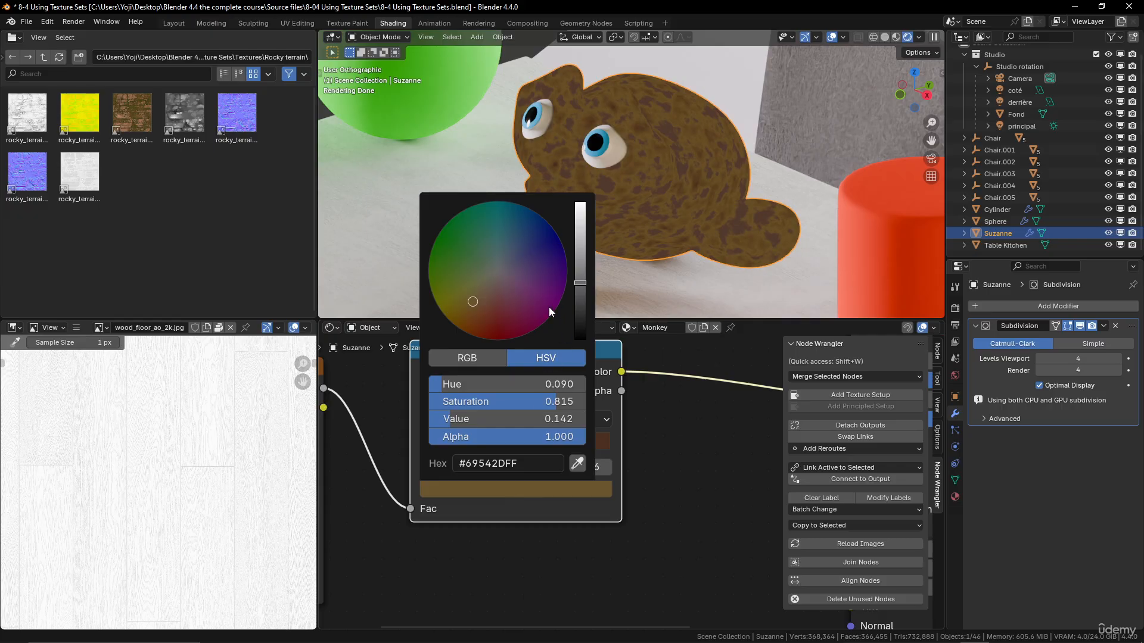
pyautogui.moveTo(470, 300); pyautogui.dragTo(477, 303)
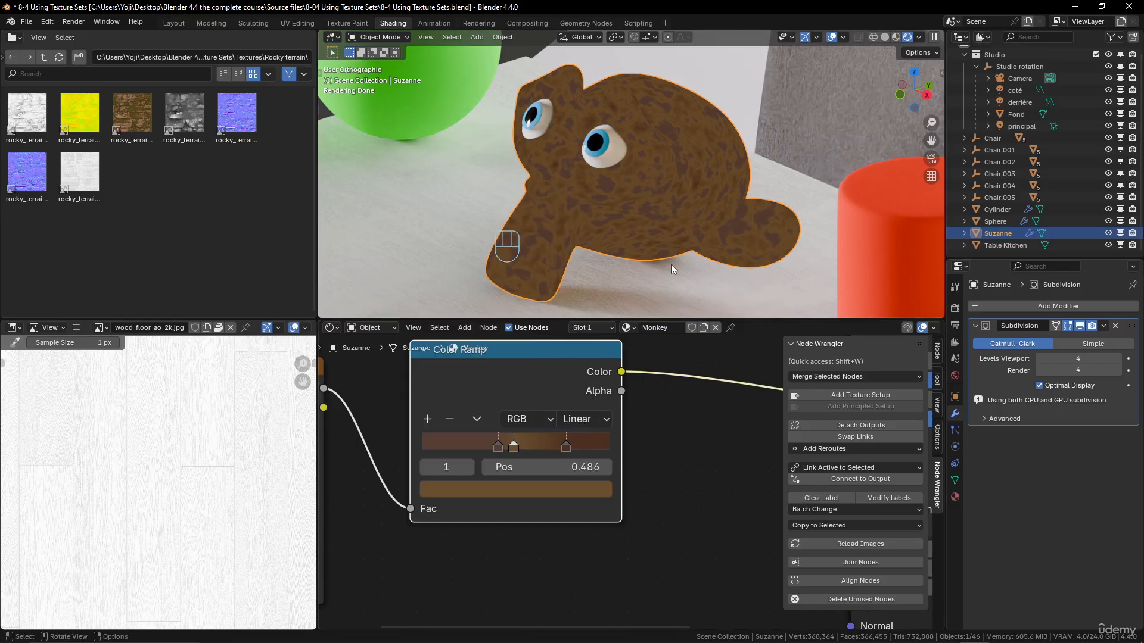
pyautogui.scroll(-5, 671, 256)
pyautogui.moveTo(670, 189); pyautogui.dragTo(647, 199, button='middle')
pyautogui.scroll(4, 686, 220)
pyautogui.scroll(-4, 585, 435)
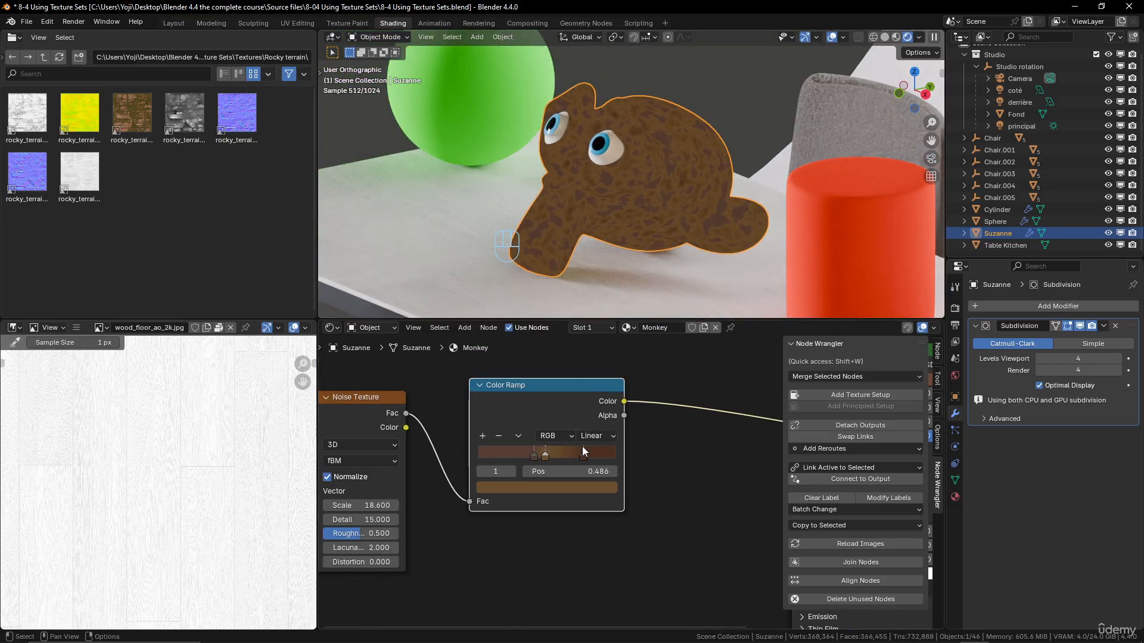
# Step: Move the Noise Texture node farther from the Color Ramp to make room between them
pyautogui.moveTo(581, 446); pyautogui.dragTo(646, 446, button='middle')
pyautogui.moveTo(400, 404); pyautogui.dragTo(360, 408)
pyautogui.scroll(-2, 519, 425)
pyautogui.moveTo(519, 424); pyautogui.dragTo(648, 437, button='middle')
pyautogui.moveTo(525, 419); pyautogui.dragTo(460, 462)
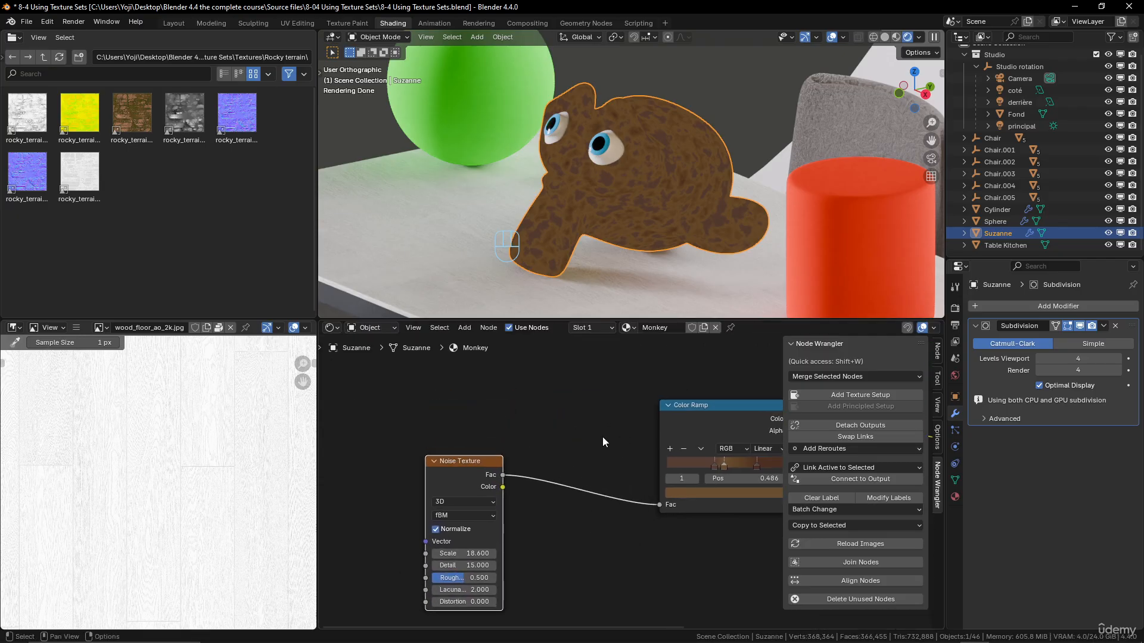
# Step: Add a Wave Texture node beside the Noise Texture and preview its output on Suzanne
pyautogui.hotkey('shift', 'a')
pyautogui.moveTo(574, 492)
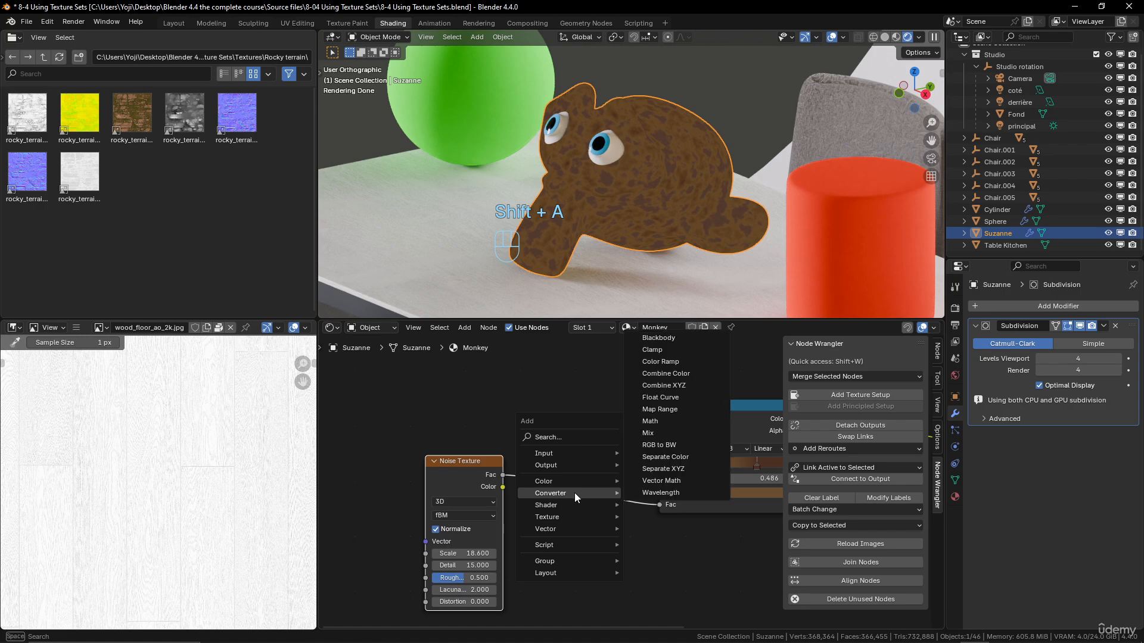
pyautogui.moveTo(570, 514)
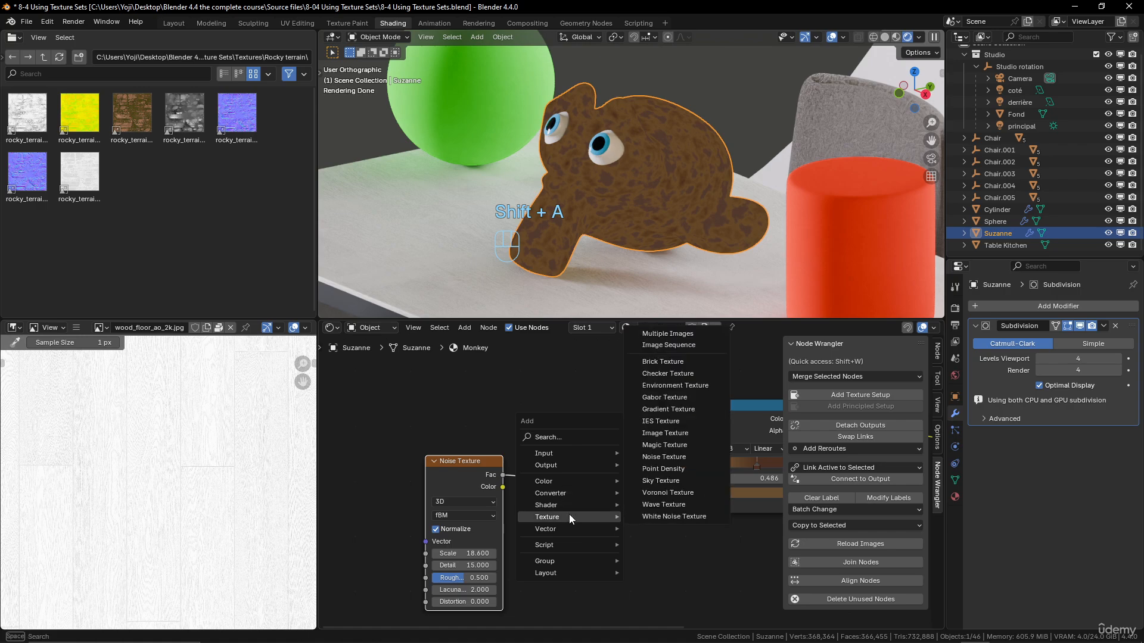
pyautogui.click(659, 506)
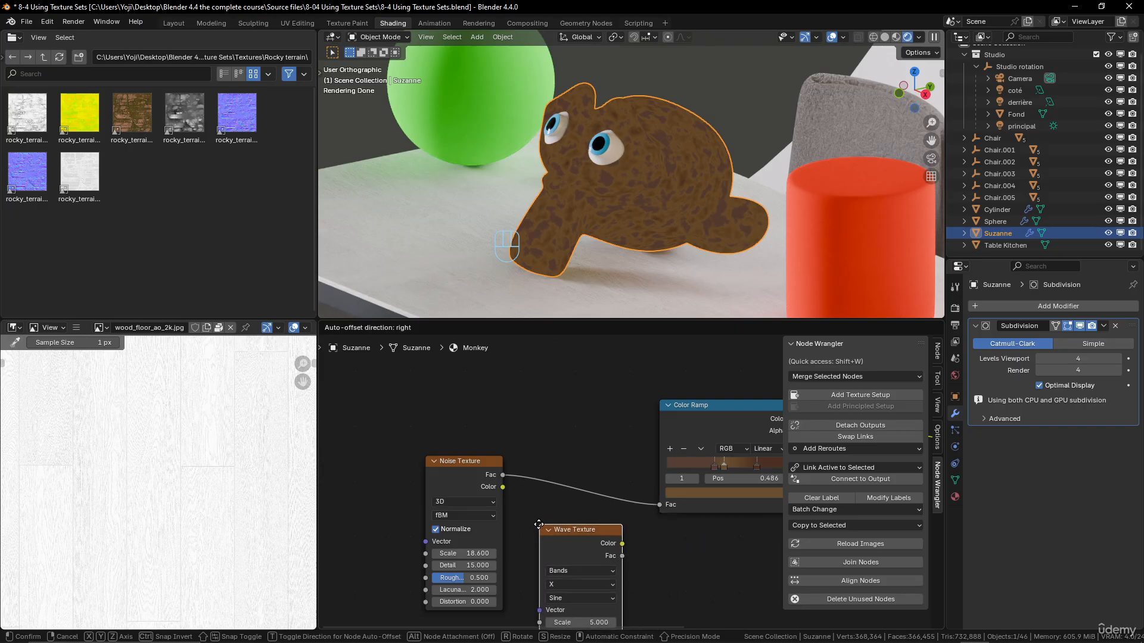
pyautogui.click(534, 420)
pyautogui.keyDown('ctrl'); pyautogui.keyDown('shift'); pyautogui.click(540, 415); pyautogui.keyUp('shift'); pyautogui.keyUp('ctrl')
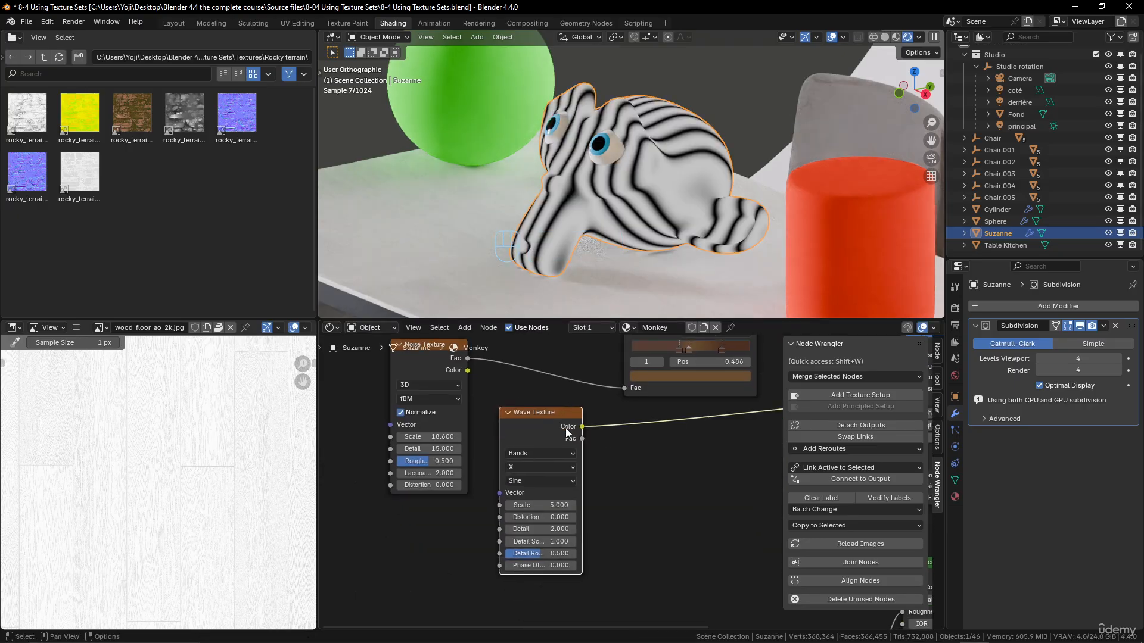
pyautogui.moveTo(601, 151); pyautogui.dragTo(628, 178, button='middle')
pyautogui.scroll(2, 632, 185)
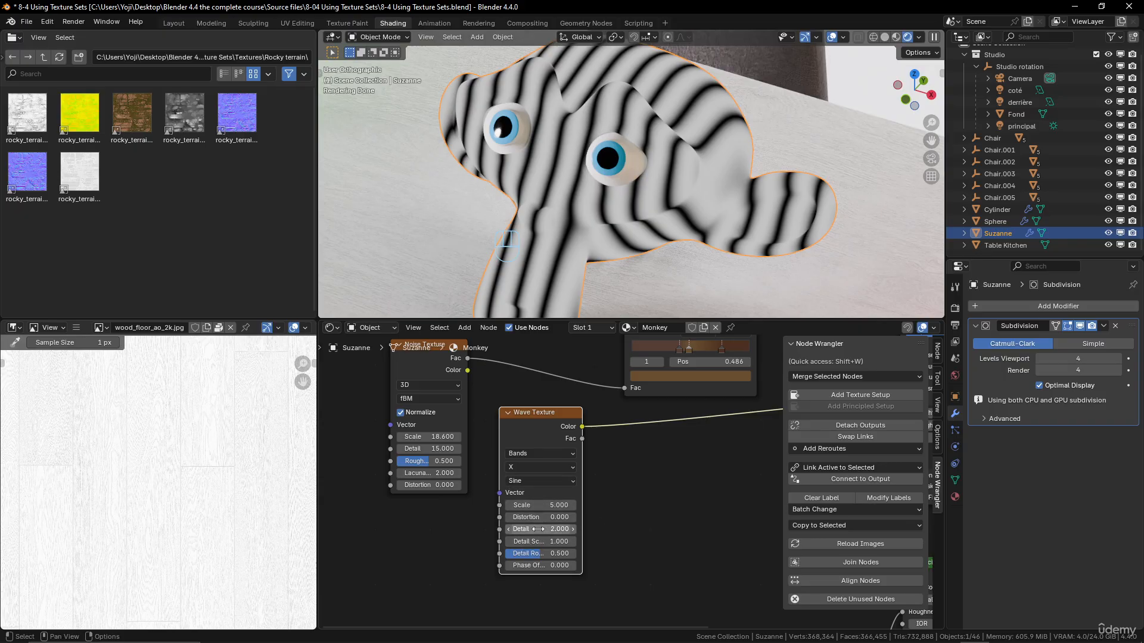
# Step: Set the Wave Texture's Distortion to 73.7, Detail to 15 and Scale to 9
pyautogui.moveTo(536, 517); pyautogui.dragTo(973, 517)
pyautogui.moveTo(543, 531); pyautogui.dragTo(649, 531)
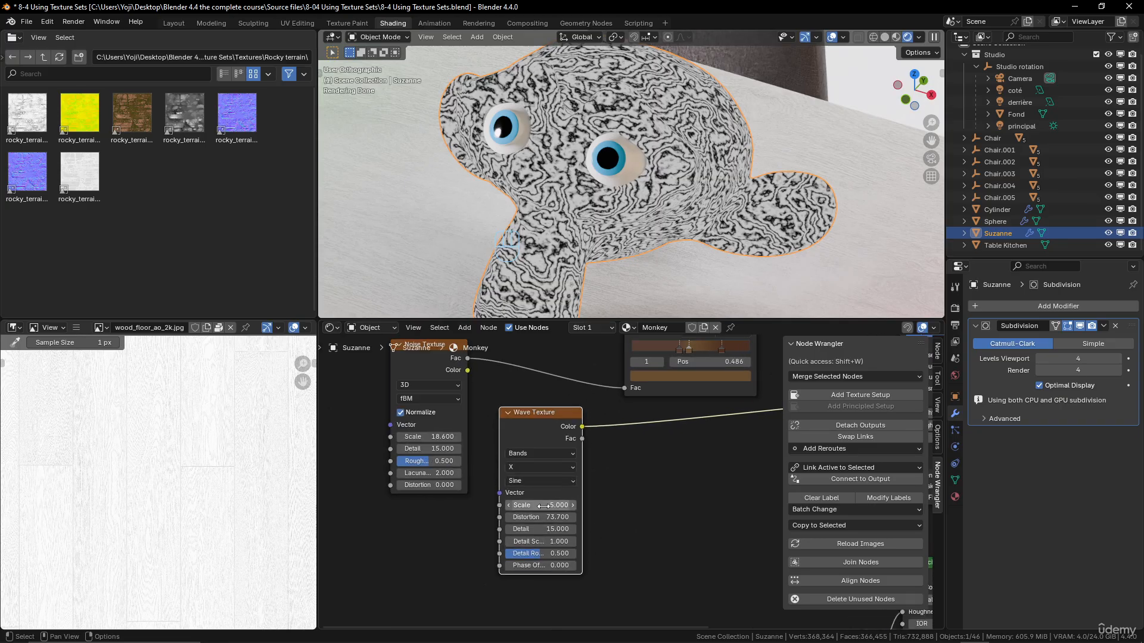
pyautogui.moveTo(536, 505); pyautogui.dragTo(572, 505)
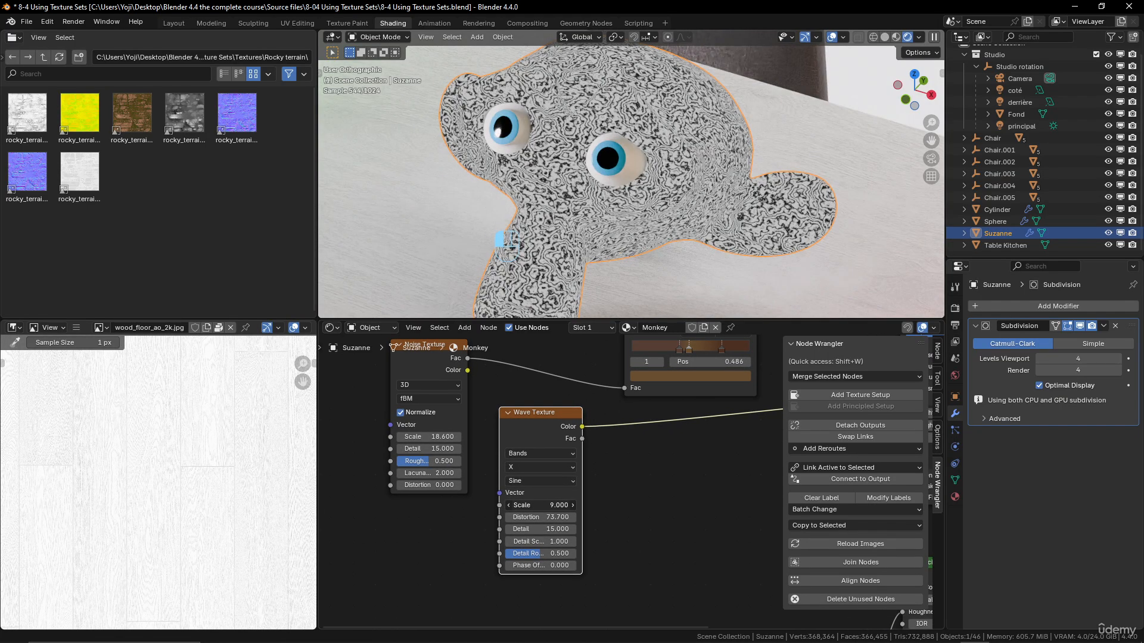
# Step: Feed the Wave Texture's Color into the Color Ramp's Fac and preview the ramp on Suzanne
pyautogui.moveTo(588, 423); pyautogui.dragTo(552, 487, button='middle')
pyautogui.moveTo(548, 493); pyautogui.dragTo(588, 452)
pyautogui.moveTo(623, 479); pyautogui.dragTo(571, 523, button='middle')
pyautogui.keyDown('ctrl'); pyautogui.keyDown('shift'); pyautogui.click(602, 398); pyautogui.keyUp('shift'); pyautogui.keyUp('ctrl')
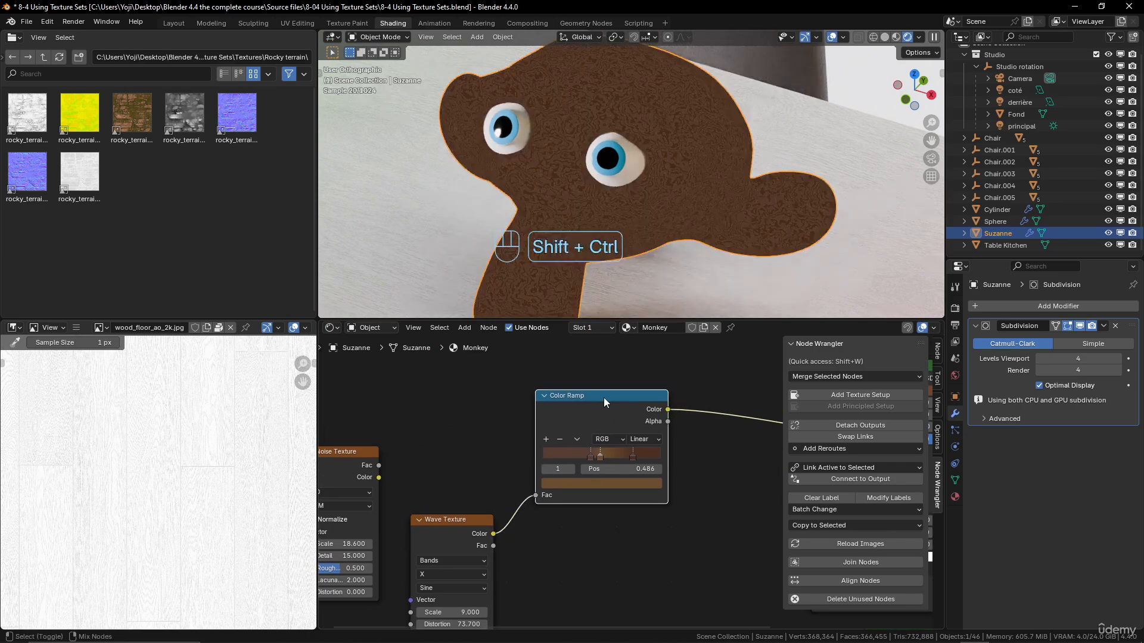
pyautogui.moveTo(676, 124); pyautogui.dragTo(631, 112, button='middle')
pyautogui.moveTo(498, 505); pyautogui.dragTo(520, 438, button='middle')
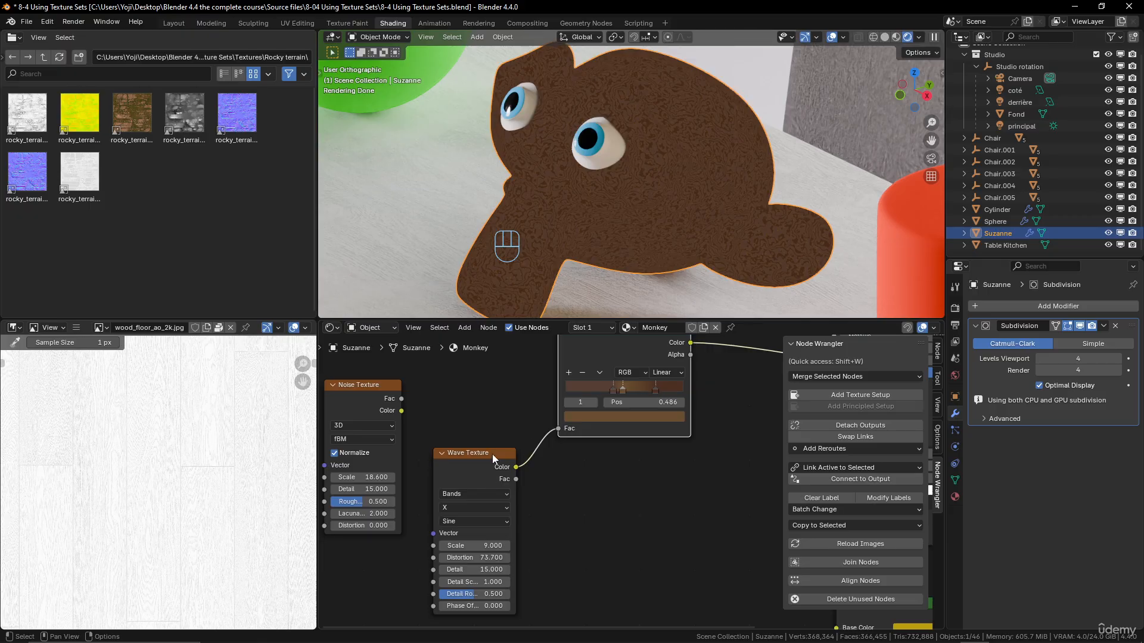
# Step: Delete the Wave Texture node and reconnect the Noise Texture's Fac to the Color Ramp's Fac
pyautogui.click(469, 454)
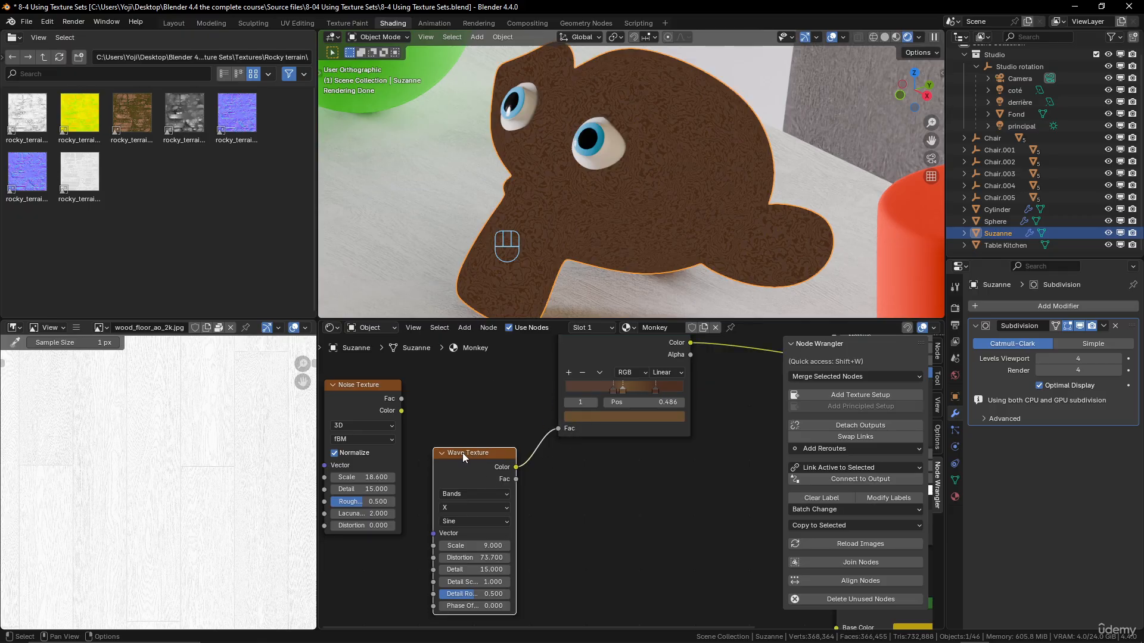
pyautogui.press('Delete')
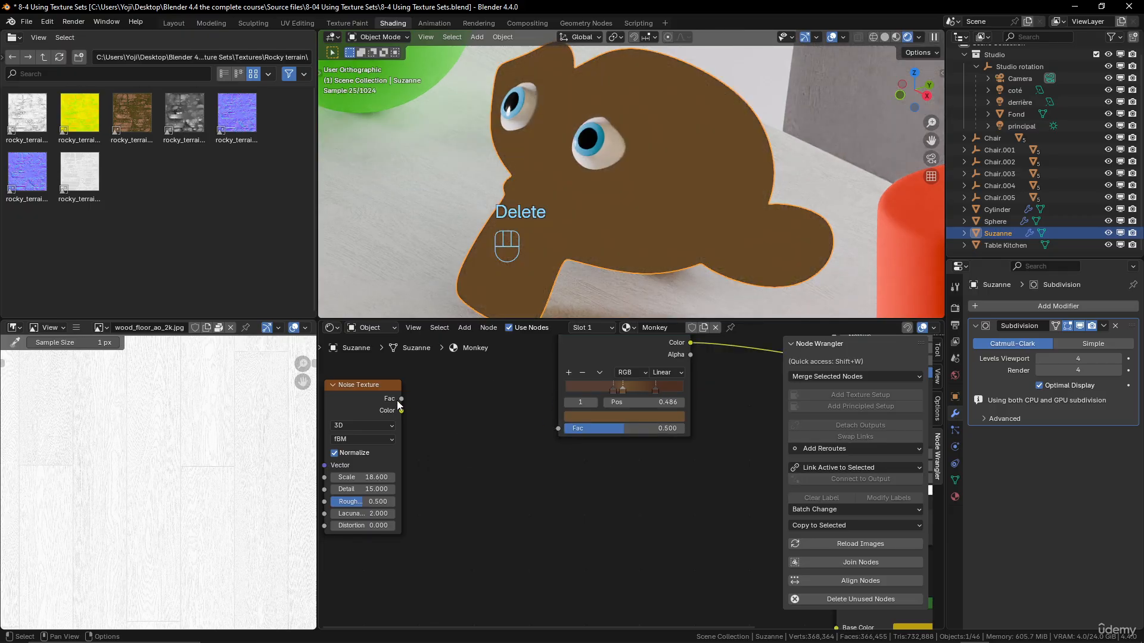
pyautogui.moveTo(401, 398); pyautogui.dragTo(553, 428)
pyautogui.scroll(-2, 681, 461)
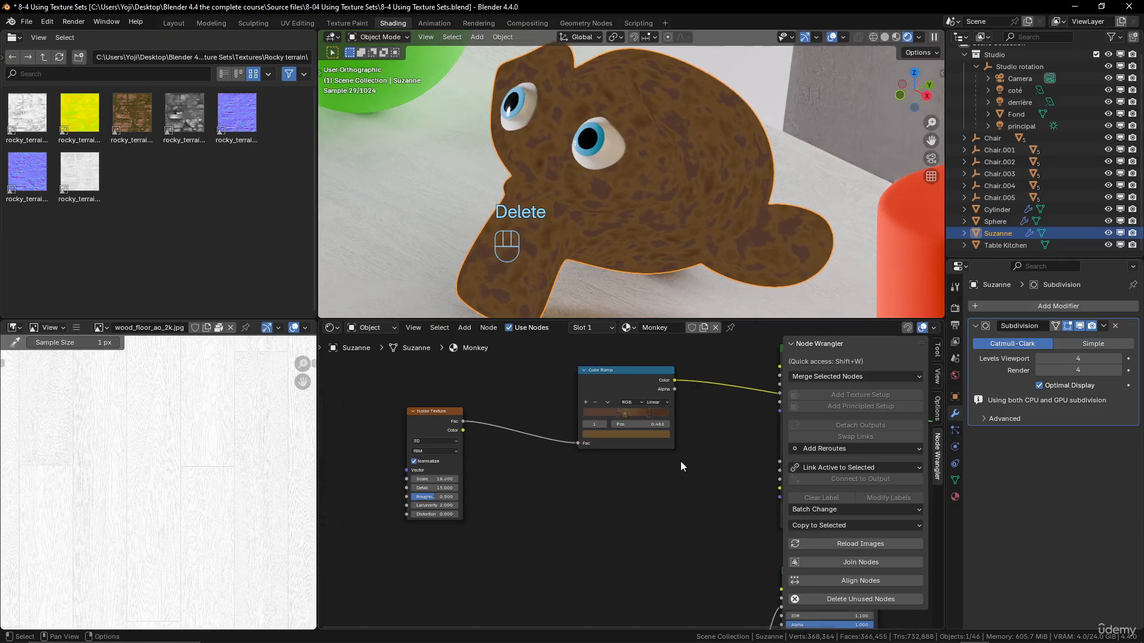
# Step: Connect the Color Ramp's Color to the upper Principled BSDF's Base Color and preview that shader on Suzanne
pyautogui.scroll(-3, 649, 467)
pyautogui.moveTo(646, 467); pyautogui.dragTo(500, 497, button='middle')
pyautogui.scroll(2, 500, 496)
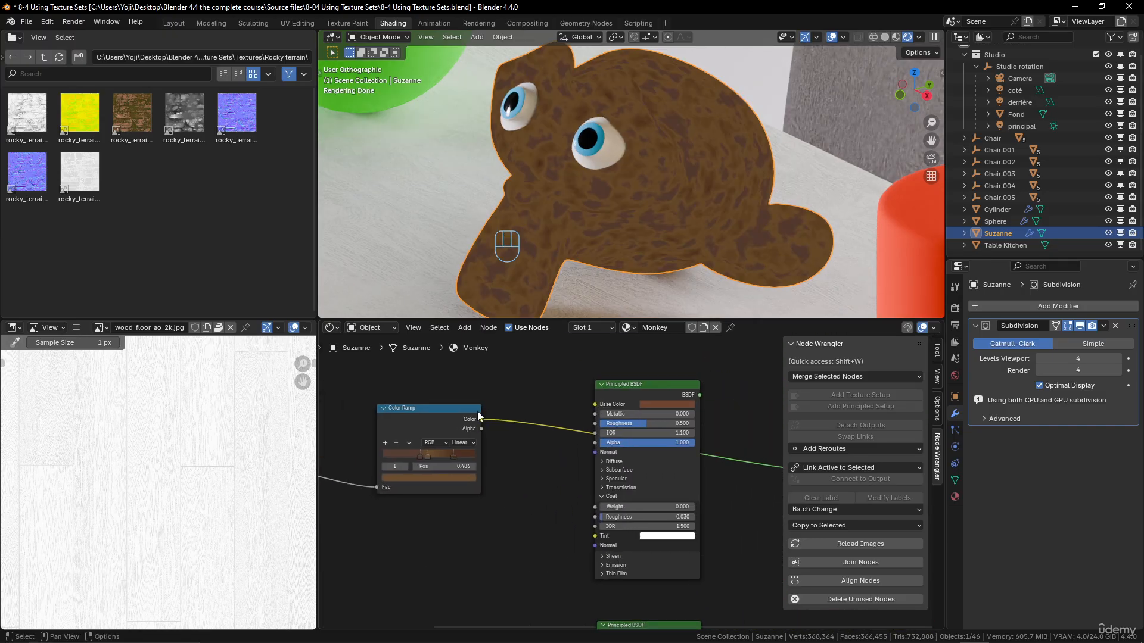
pyautogui.moveTo(483, 419); pyautogui.dragTo(594, 405)
pyautogui.keyDown('ctrl'); pyautogui.keyDown('shift'); pyautogui.click(660, 389); pyautogui.keyUp('shift'); pyautogui.keyUp('ctrl')
pyautogui.scroll(3, 563, 468)
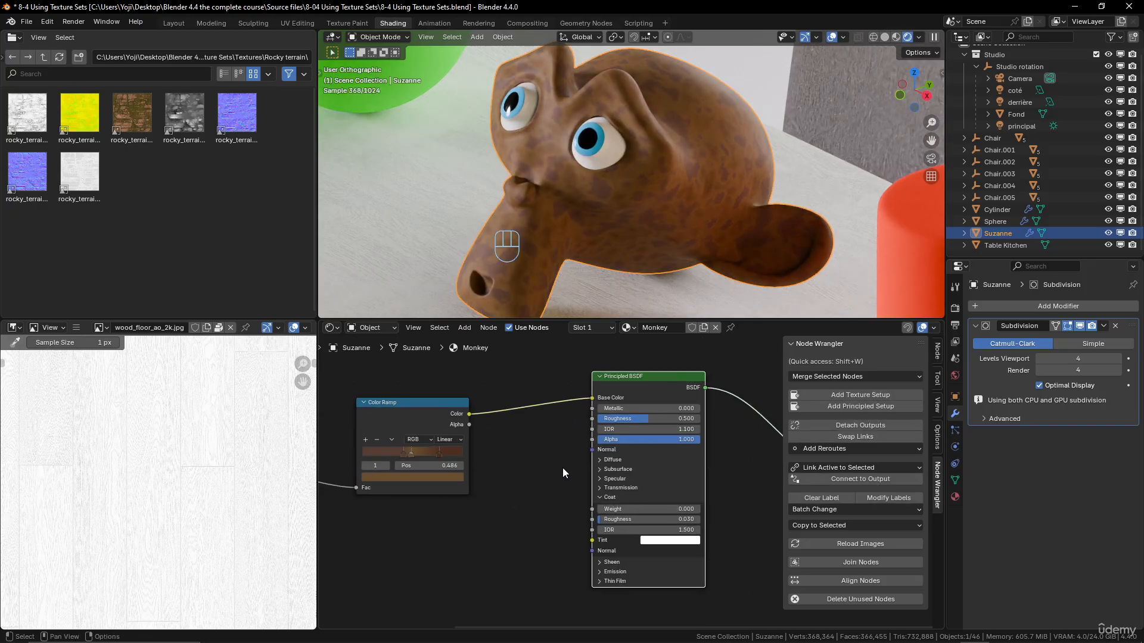
# Step: Add a Bump node below the Color Ramp
pyautogui.scroll(-2, 560, 467)
pyautogui.scroll(-2, 554, 438)
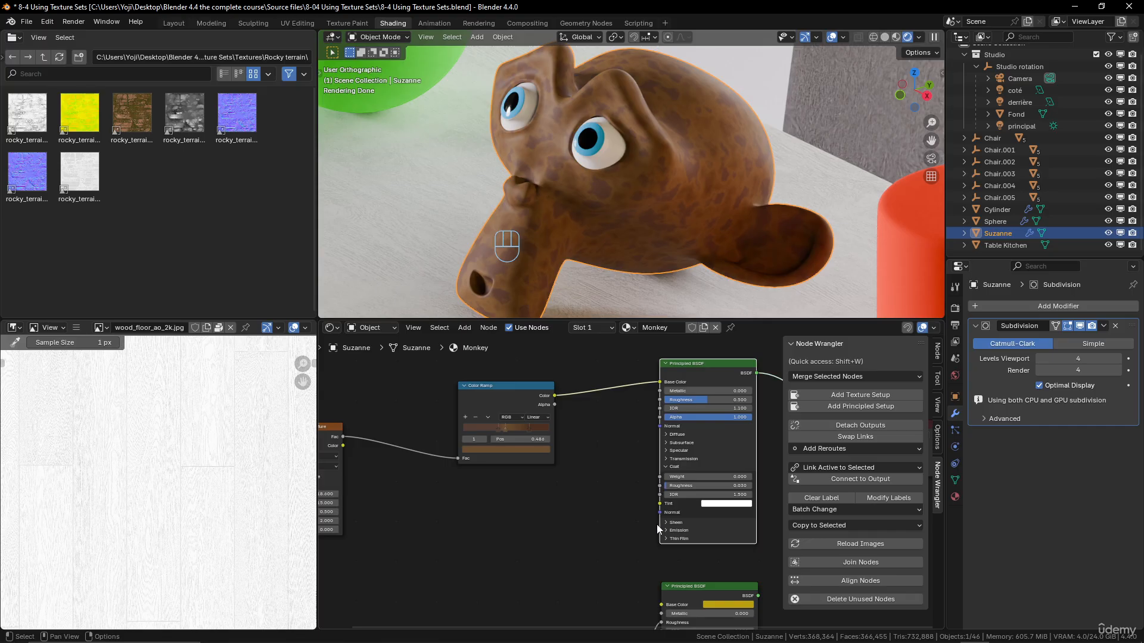
pyautogui.moveTo(575, 496); pyautogui.dragTo(626, 470, button='middle')
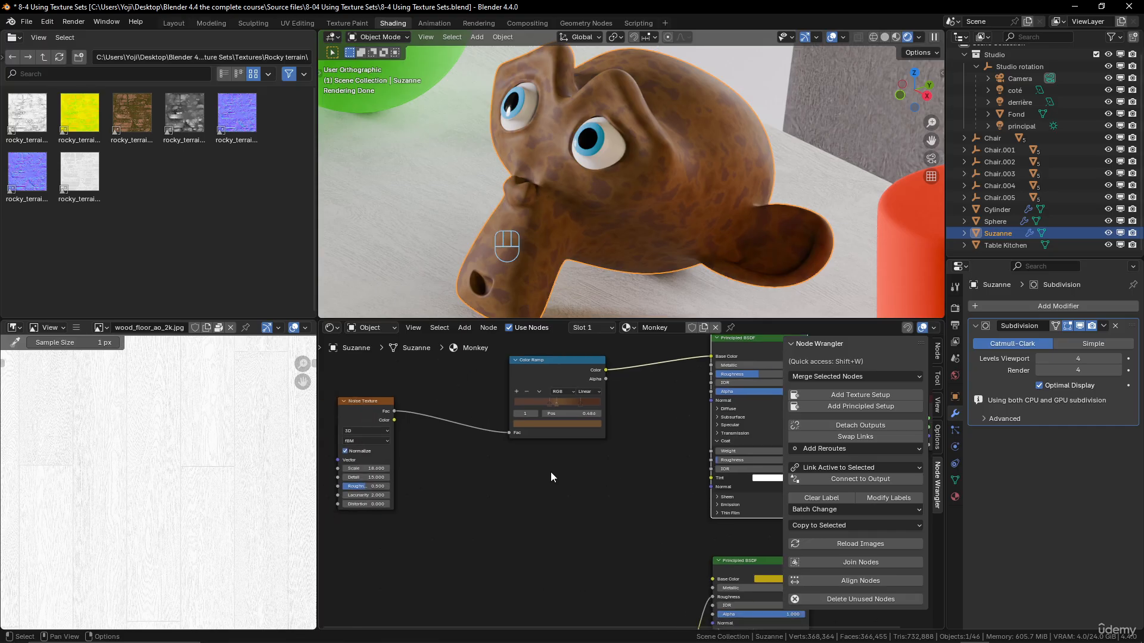
pyautogui.hotkey('shift', 'a')
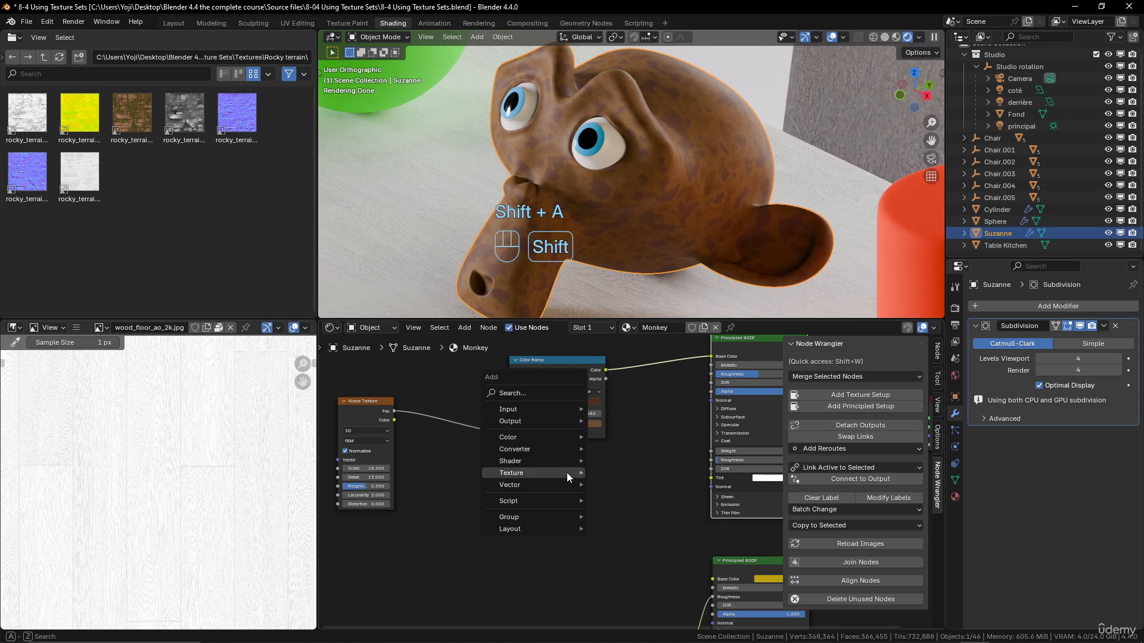
pyautogui.moveTo(567, 473)
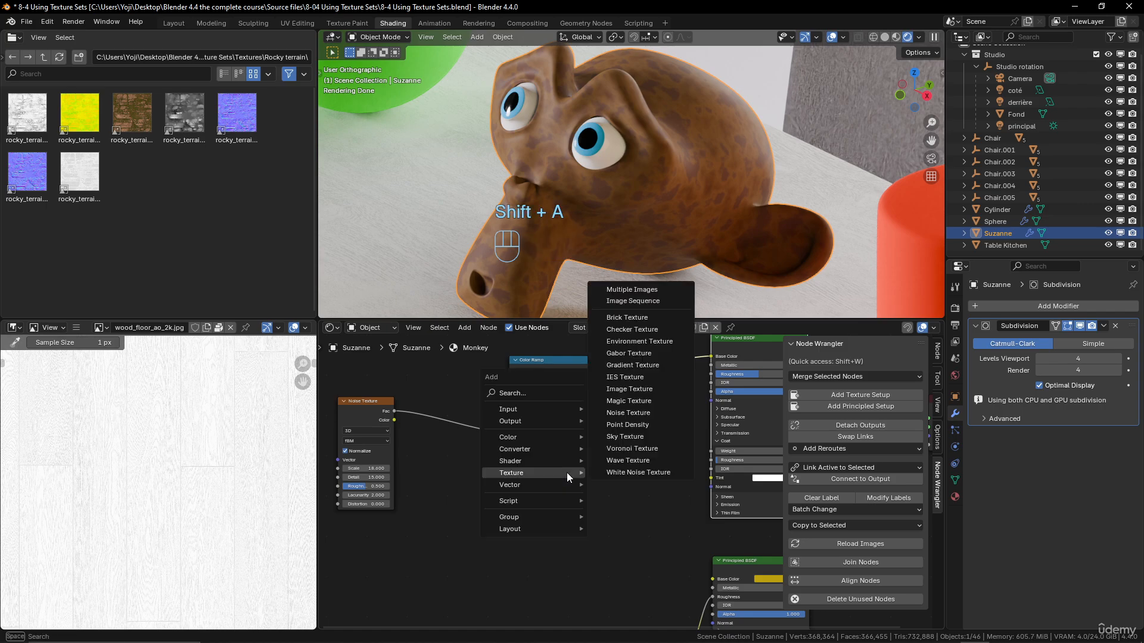
pyautogui.click(528, 392)
pyautogui.write('bump')
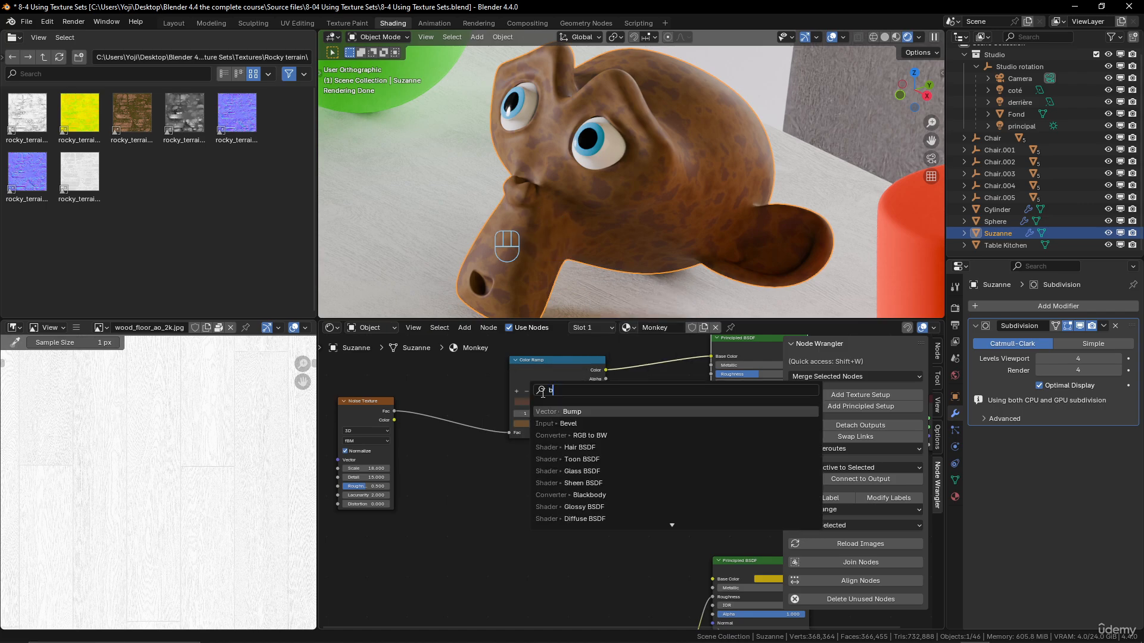
pyautogui.click(575, 412)
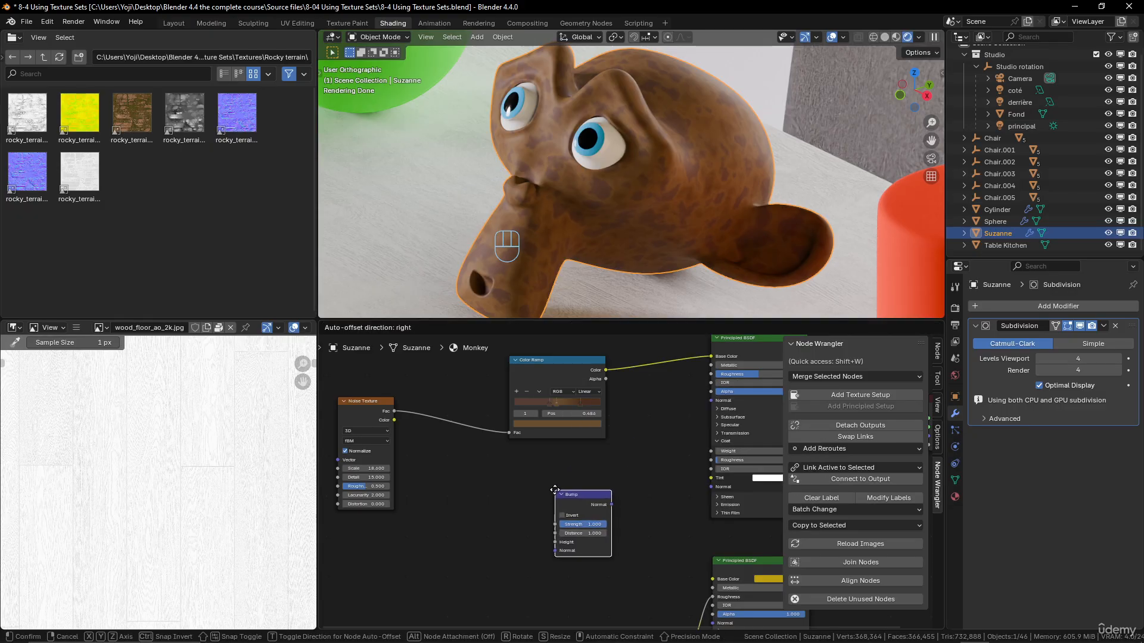
pyautogui.click(578, 495)
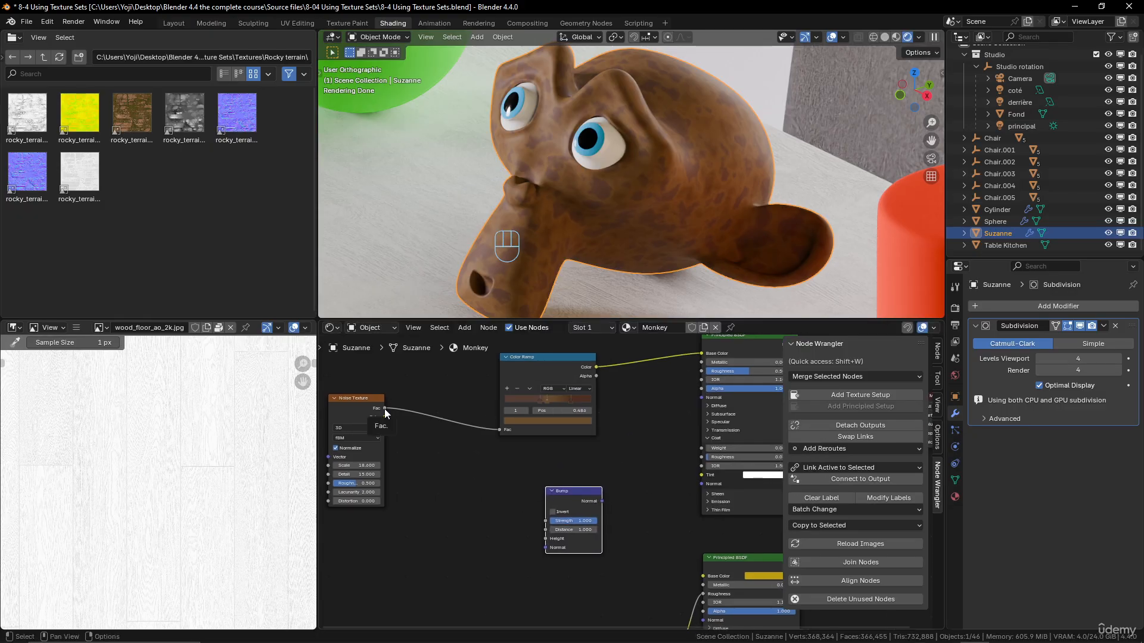
# Step: Link the Noise Texture's Fac to the Bump's Height and the Bump's Normal to the upper Principled BSDF's Normal
pyautogui.moveTo(384, 409); pyautogui.dragTo(541, 541)
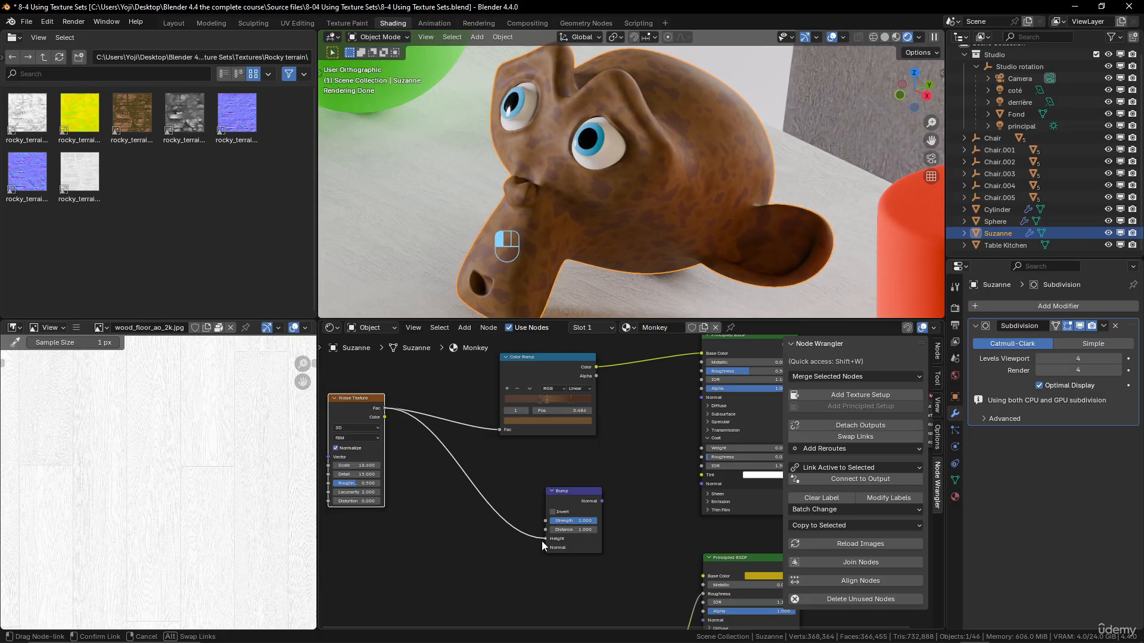
pyautogui.moveTo(542, 541); pyautogui.dragTo(544, 539)
pyautogui.moveTo(601, 501); pyautogui.dragTo(701, 398)
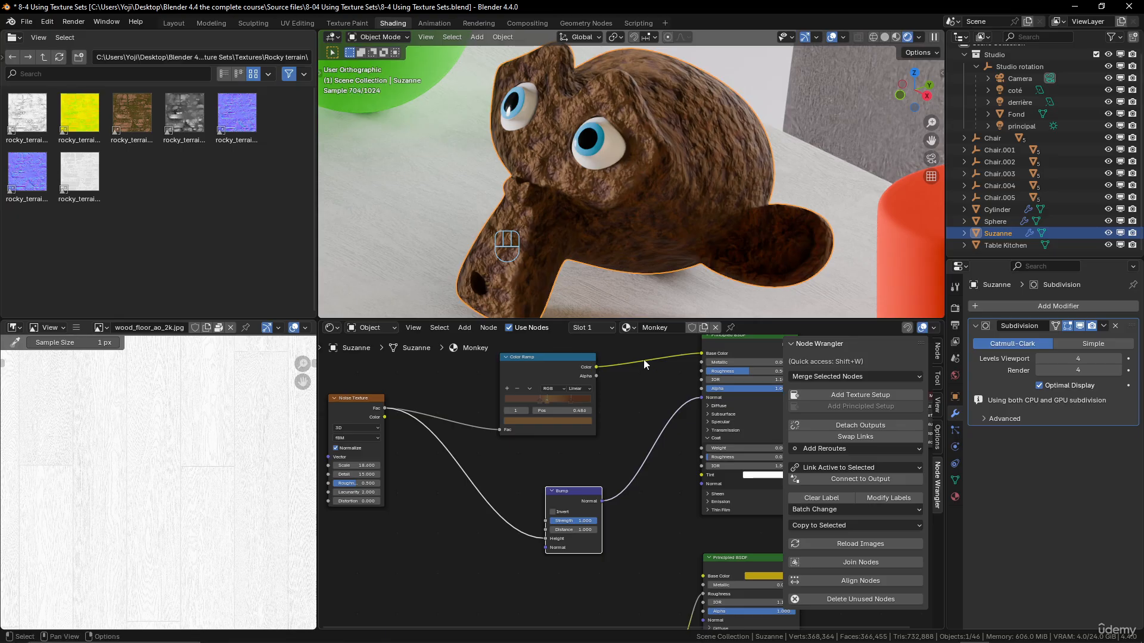
# Step: Move the Color Ramp node farther up, away from the Bump node
pyautogui.moveTo(652, 378); pyautogui.dragTo(618, 458, button='middle')
pyautogui.scroll(3, 621, 391)
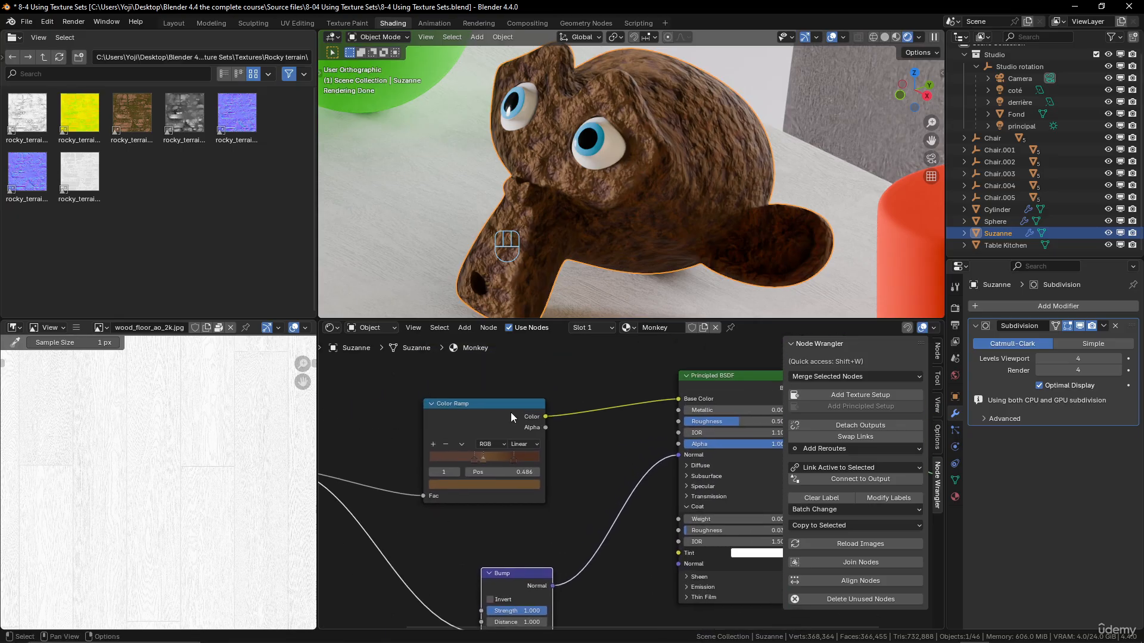
pyautogui.moveTo(509, 411); pyautogui.dragTo(489, 364)
# Step: Try a Distance of 0.1 on the Bump node, then restore it to 1
pyautogui.moveTo(523, 621); pyautogui.dragTo(541, 496, button='middle')
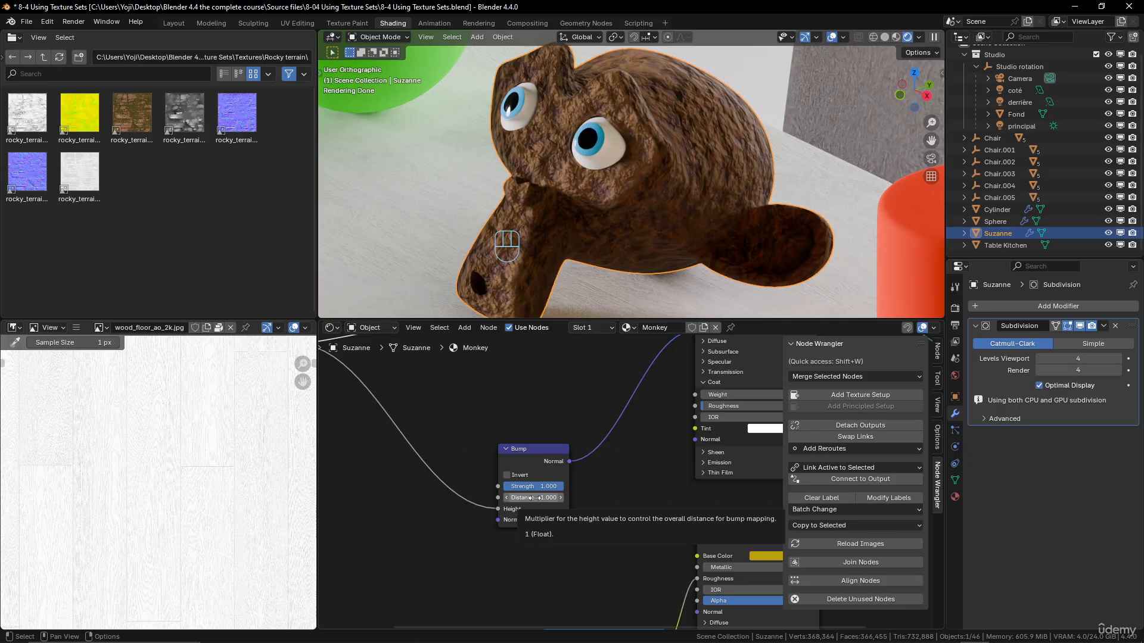
pyautogui.click(534, 498)
pyautogui.write('0.1')
pyautogui.press('Return')
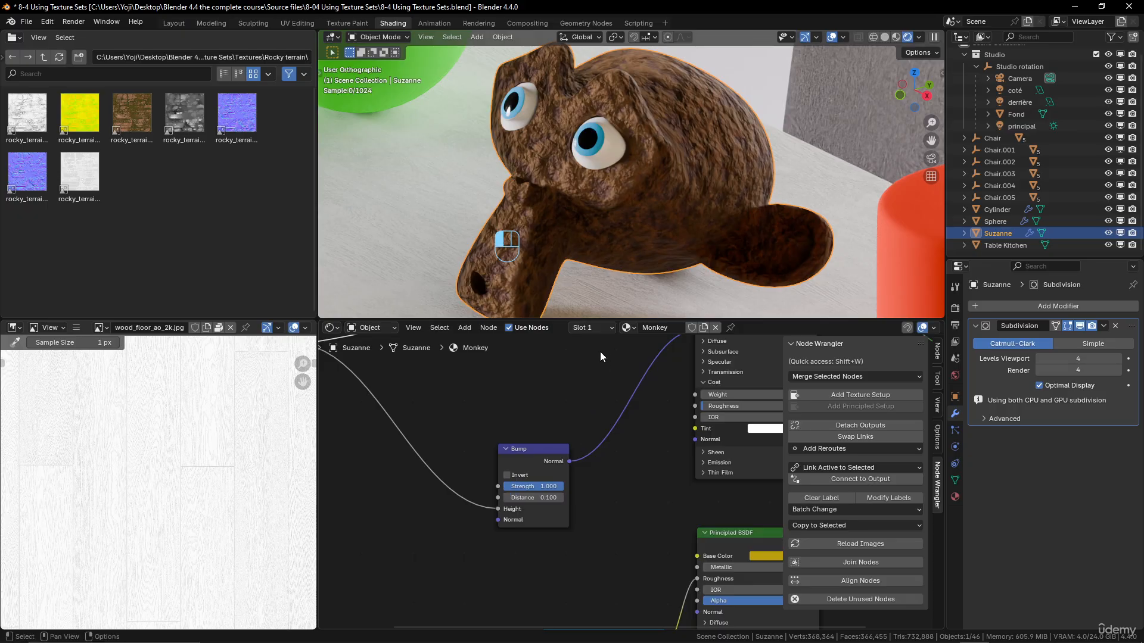
pyautogui.click(557, 495)
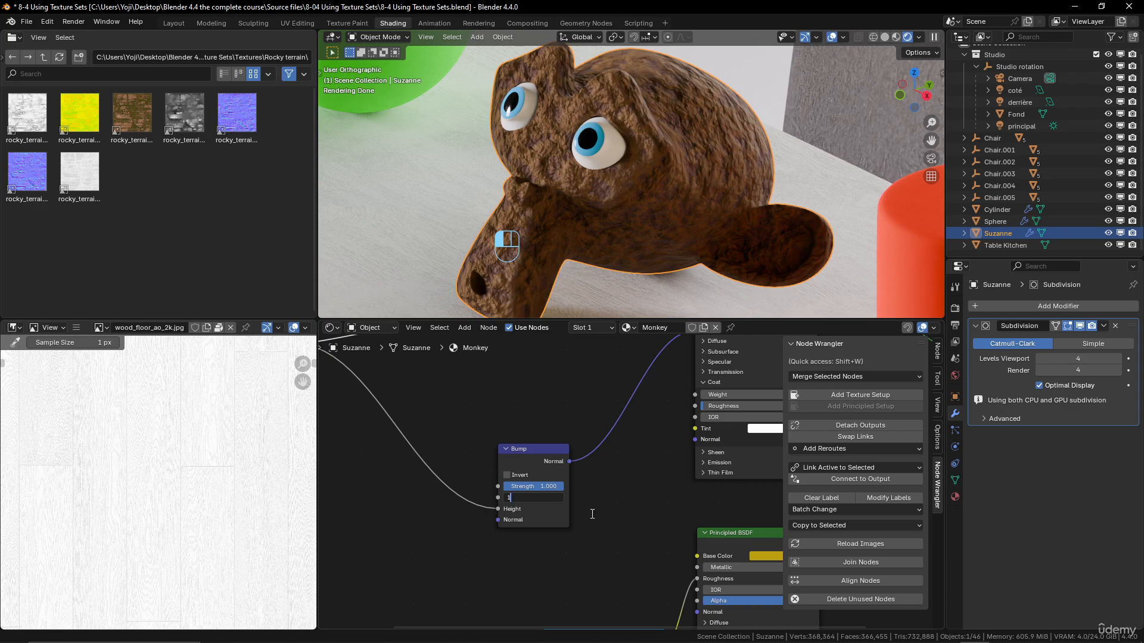
# Step: Lower the Bump node's Strength, trying 0.1 before settling on 0.3, and check the relief on Suzanne
pyautogui.press('Tab')
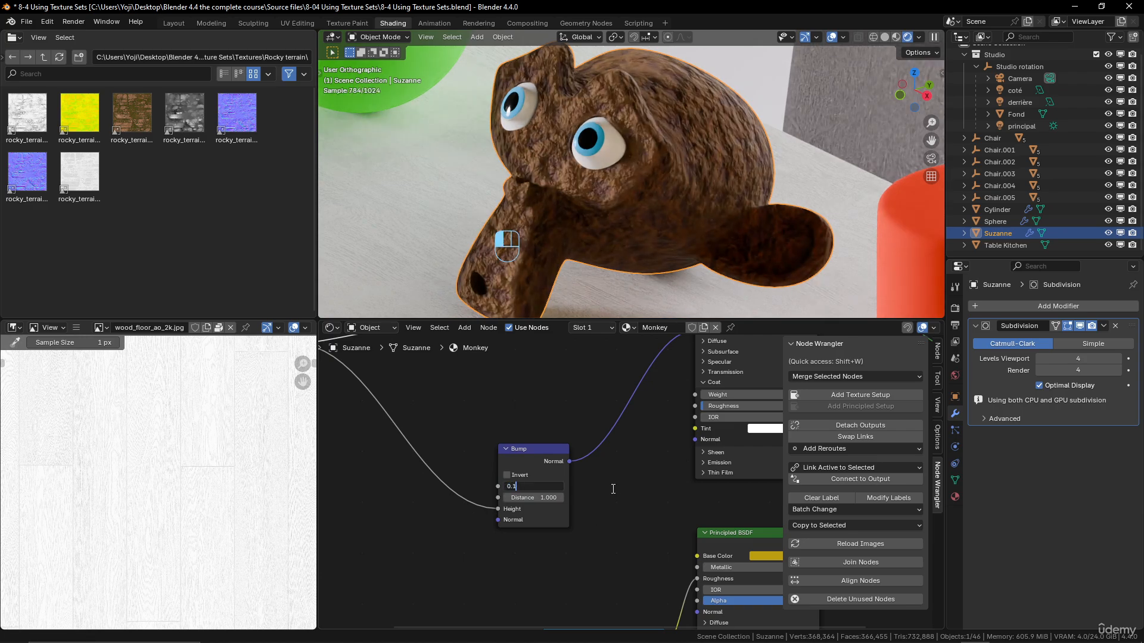
pyautogui.press('Return')
pyautogui.click(547, 486)
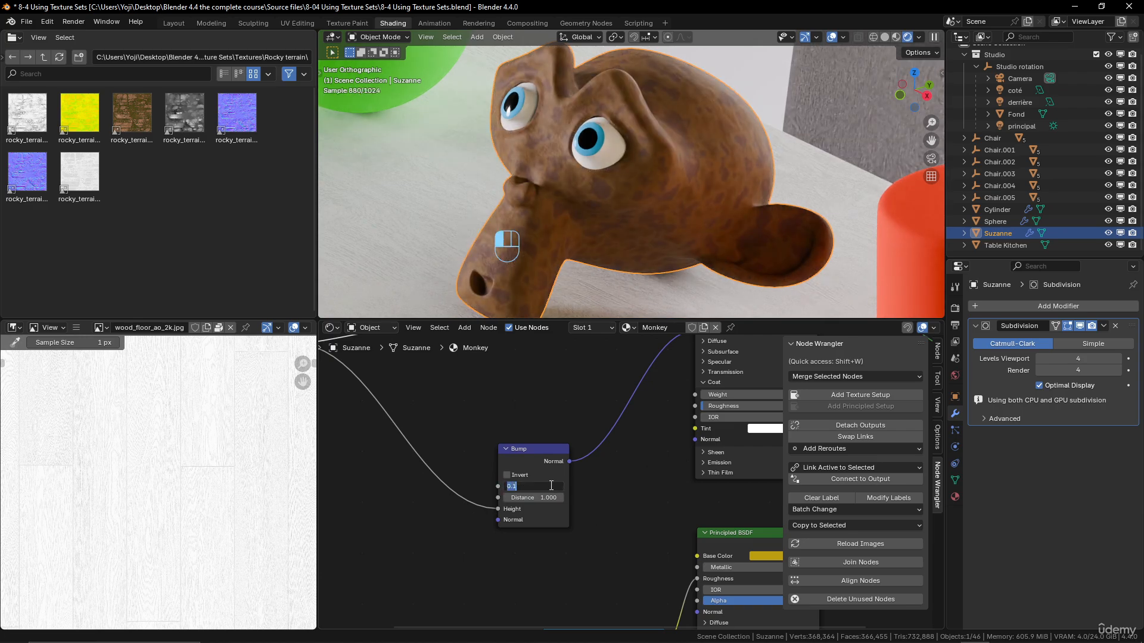
pyautogui.write('0.3')
pyautogui.press('Return')
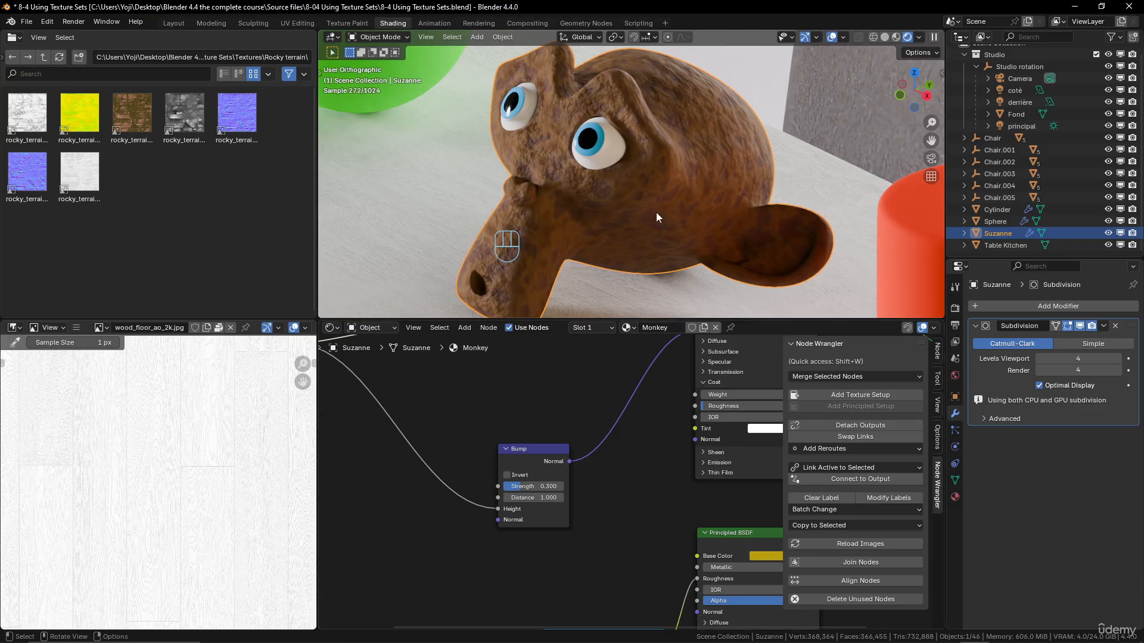
pyautogui.moveTo(656, 213); pyautogui.dragTo(651, 162, button='middle')
# Step: Raise the Noise Texture's Scale to 43 and check the finer pattern on Suzanne
pyautogui.moveTo(486, 355); pyautogui.dragTo(706, 362, button='middle')
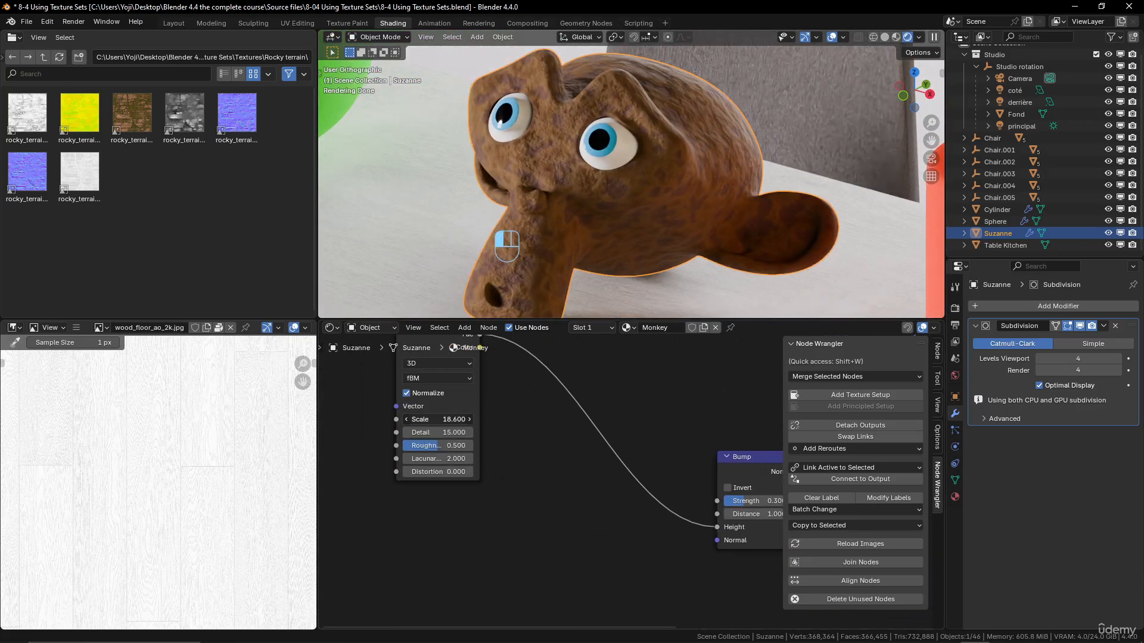
pyautogui.moveTo(437, 420); pyautogui.dragTo(583, 420)
pyautogui.scroll(-3, 694, 169)
pyautogui.moveTo(693, 169); pyautogui.dragTo(630, 187, button='middle')
pyautogui.scroll(1, 676, 202)
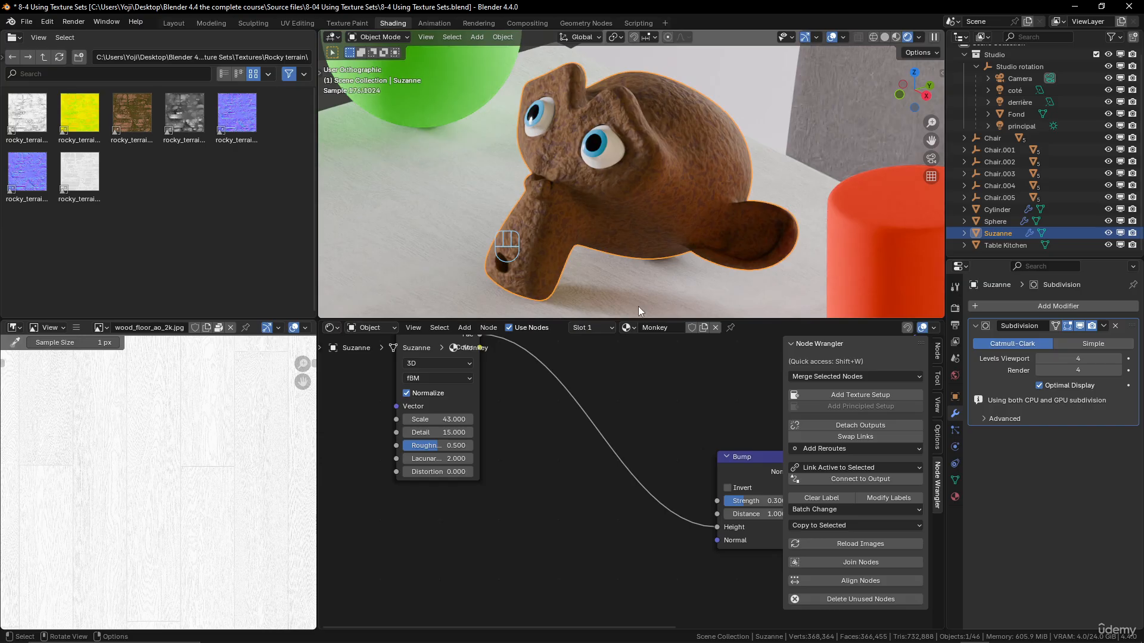
# Step: Slightly raise the Roughness value of the brown Principled BSDF
pyautogui.moveTo(674, 389); pyautogui.dragTo(566, 458, button='middle')
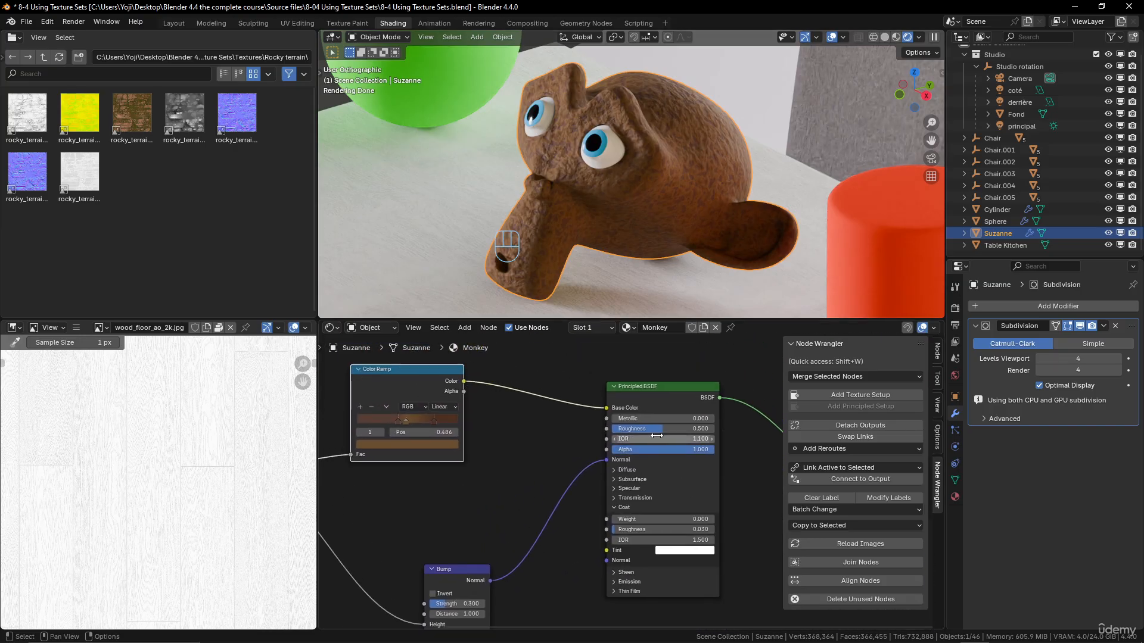
pyautogui.moveTo(661, 430)
pyautogui.mouseDown()
pyautogui.moveTo(691, 430)
pyautogui.moveTo(678, 430)
pyautogui.mouseUp()
pyautogui.scroll(-3, 513, 445)
# Step: Connect the Noise Texture's Fac to the brown Principled BSDF's Roughness and move the Color Ramp up clear of the link
pyautogui.moveTo(512, 446); pyautogui.dragTo(644, 417, button='middle')
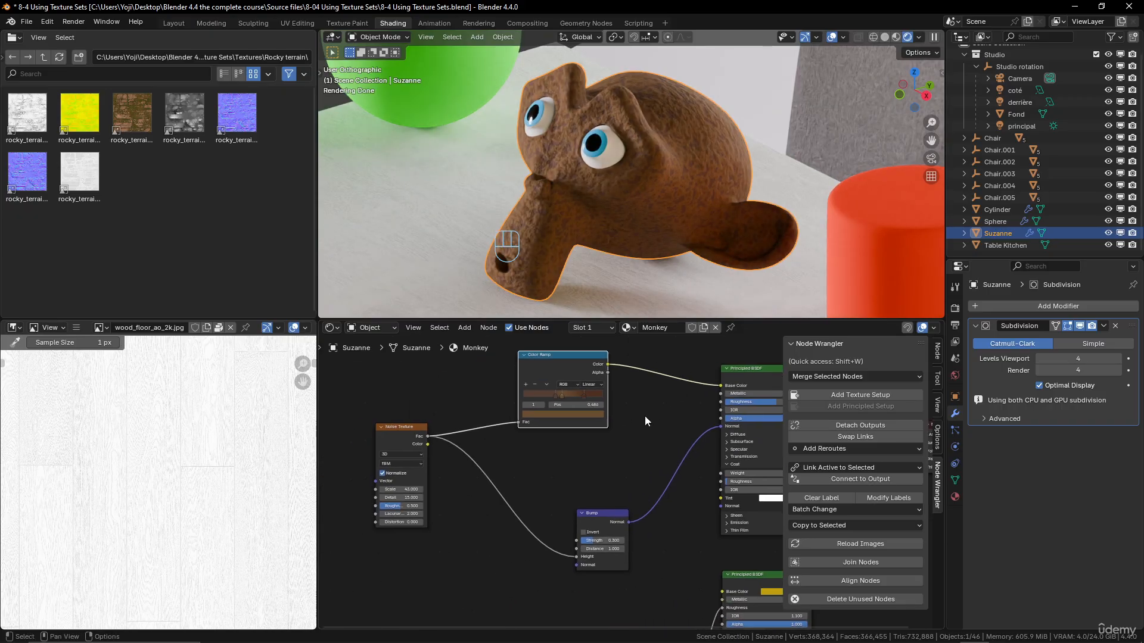
pyautogui.moveTo(573, 366)
pyautogui.mouseDown()
pyautogui.moveTo(569, 303)
pyautogui.moveTo(562, 355)
pyautogui.mouseUp()
pyautogui.moveTo(537, 444); pyautogui.dragTo(508, 457, button='middle')
pyautogui.moveTo(397, 451); pyautogui.dragTo(691, 415)
pyautogui.moveTo(558, 450); pyautogui.dragTo(548, 457, button='middle')
pyautogui.moveTo(514, 401); pyautogui.dragTo(516, 363)
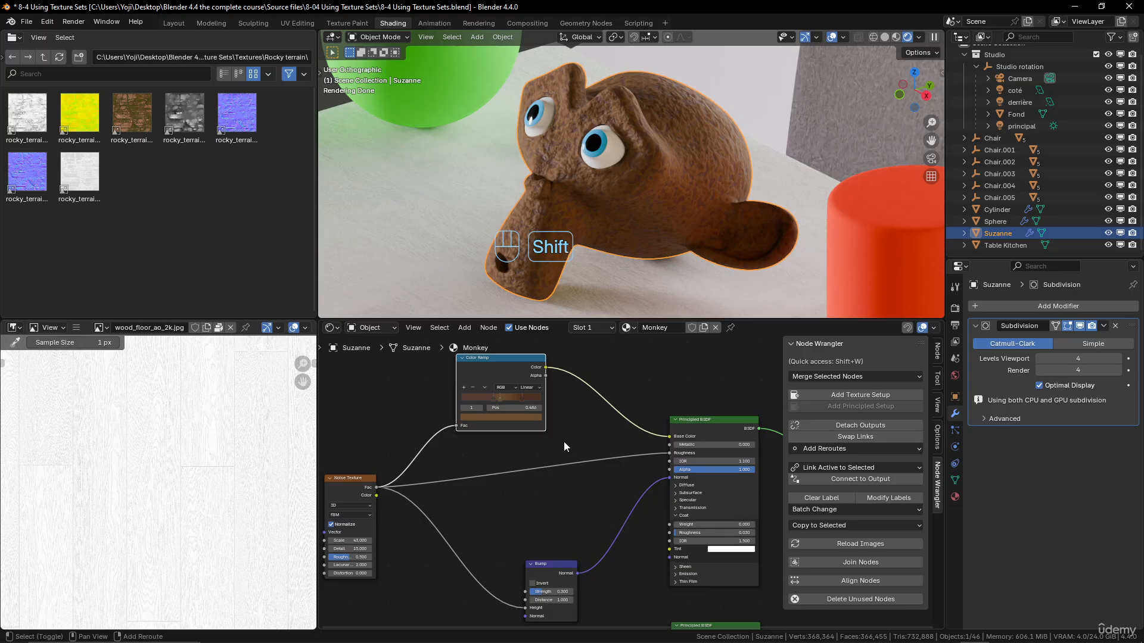
# Step: Insert a second Color Ramp on the link between the Noise Texture's Fac and the shader's Roughness
pyautogui.hotkey('shift', 'a')
pyautogui.moveTo(546, 498)
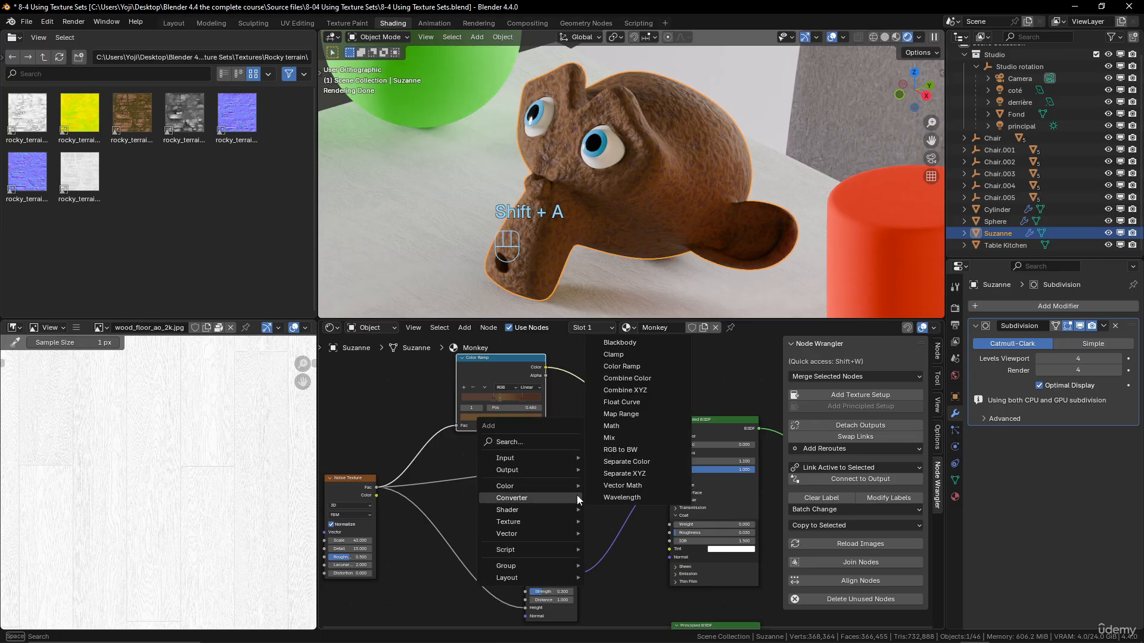
pyautogui.click(641, 360)
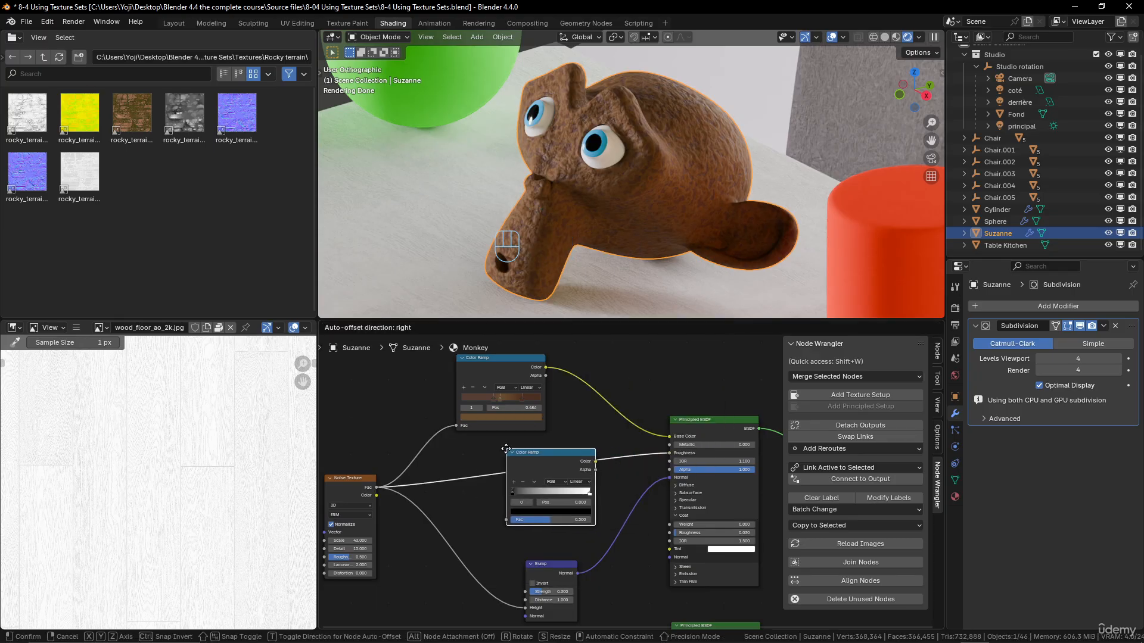
pyautogui.click(523, 424)
# Step: Preview the new Color Ramp's output on Suzanne and examine the grayscale pattern up close
pyautogui.scroll(3, 668, 436)
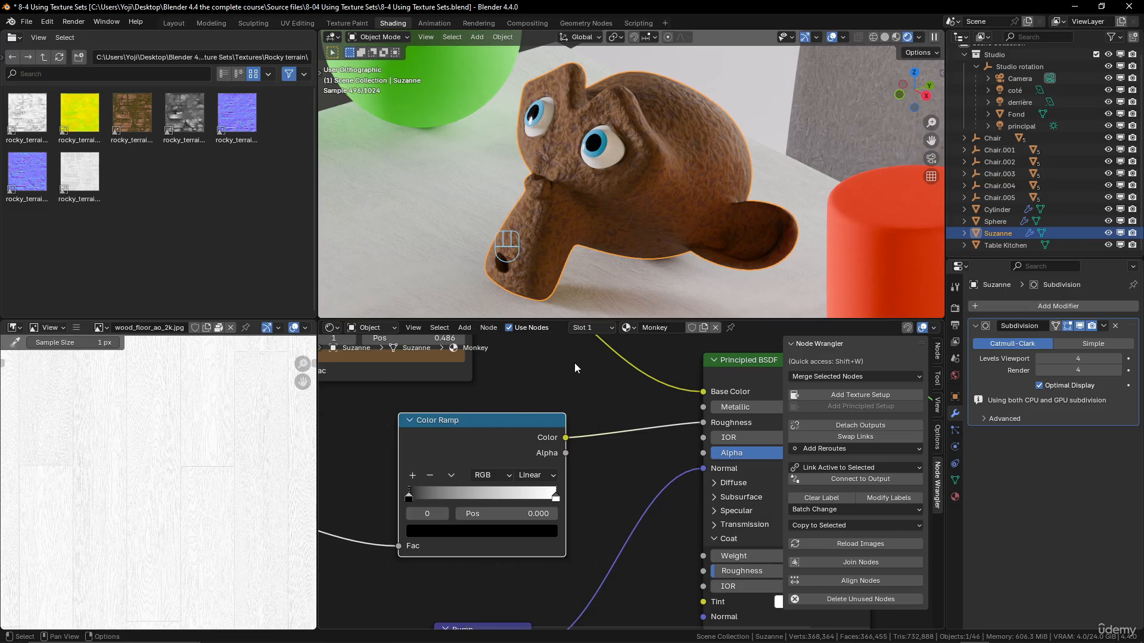
pyautogui.keyDown('ctrl'); pyautogui.keyDown('shift'); pyautogui.click(476, 420); pyautogui.keyUp('shift'); pyautogui.keyUp('ctrl')
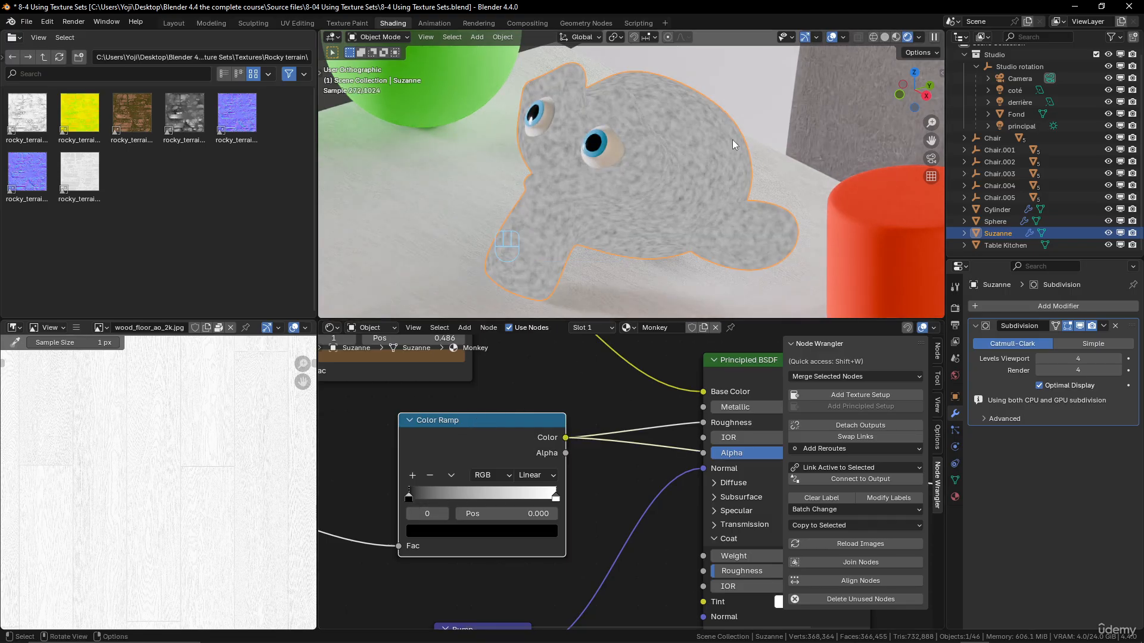
pyautogui.scroll(5, 731, 139)
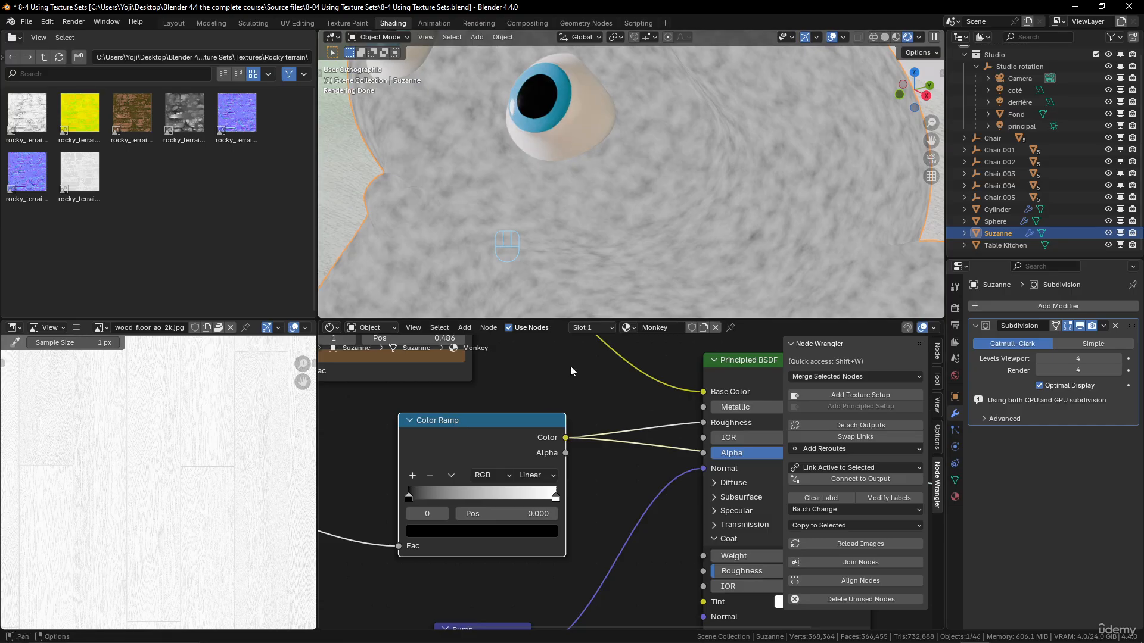
# Step: Lighten the roughness Color Ramp's black stop to a grey with Value 0.320 and route the brown Principled BSDF back to the output
pyautogui.click(451, 530)
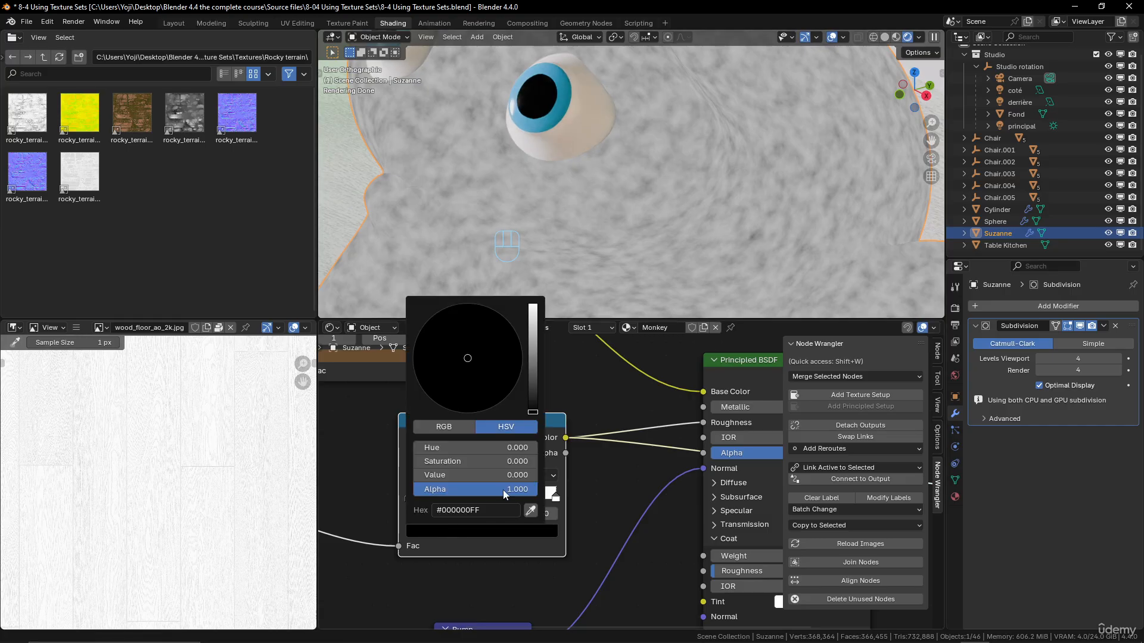
pyautogui.moveTo(533, 402); pyautogui.dragTo(532, 348)
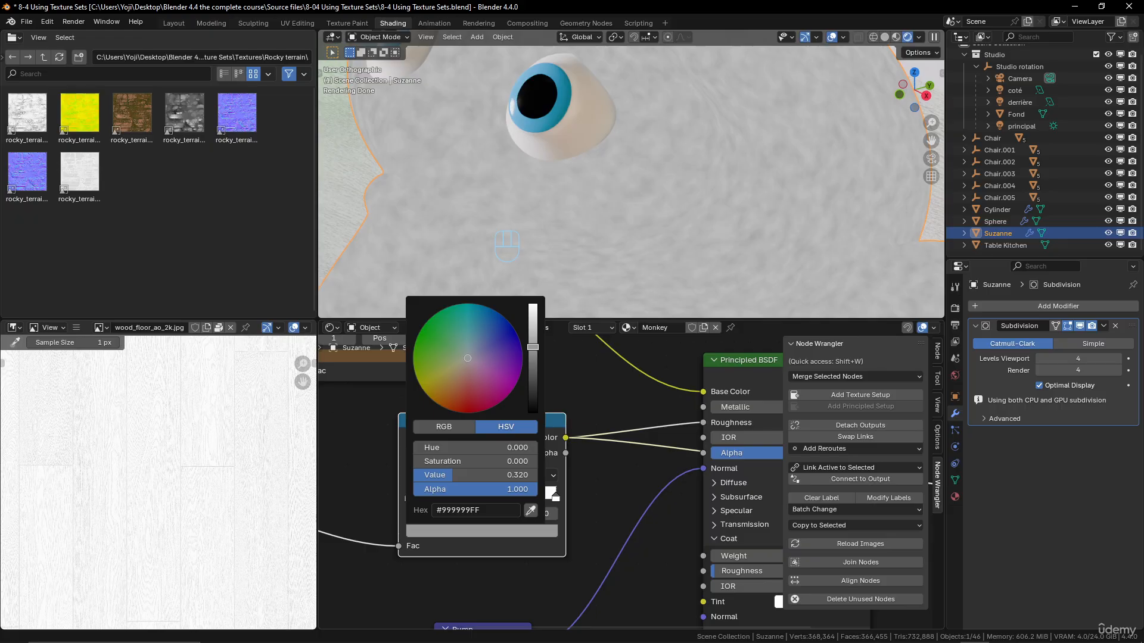
pyautogui.scroll(-3, 519, 442)
pyautogui.keyDown('ctrl'); pyautogui.keyDown('shift'); pyautogui.click(602, 416); pyautogui.keyUp('shift'); pyautogui.keyUp('ctrl')
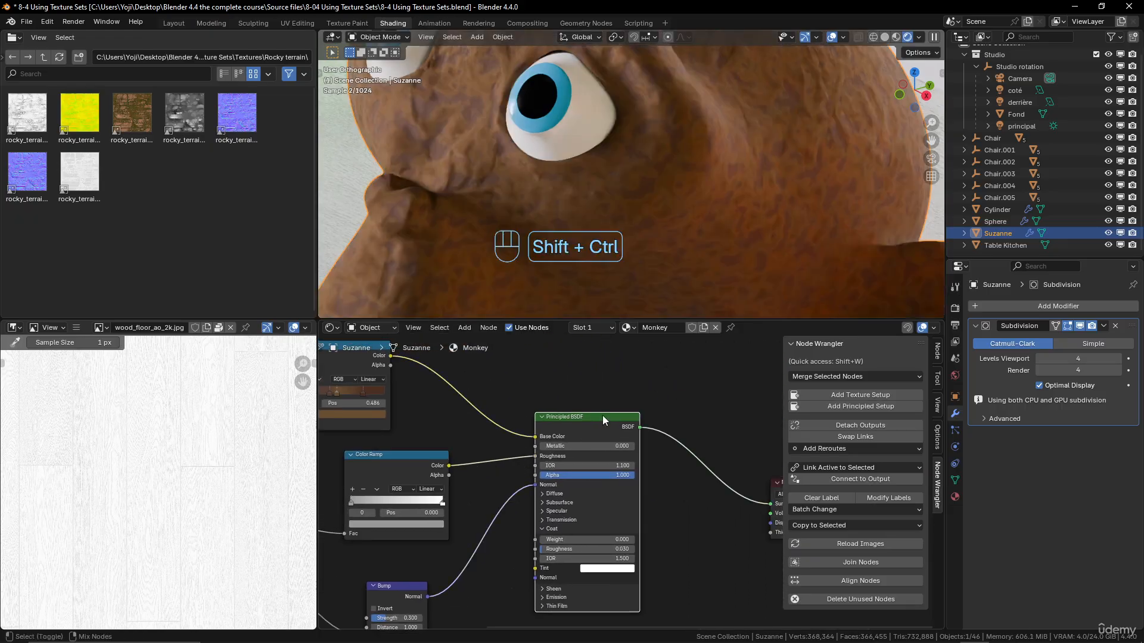
# Step: Examine the brown material on Suzanne from several angles and review both shaders' node setups
pyautogui.scroll(-8, 775, 173)
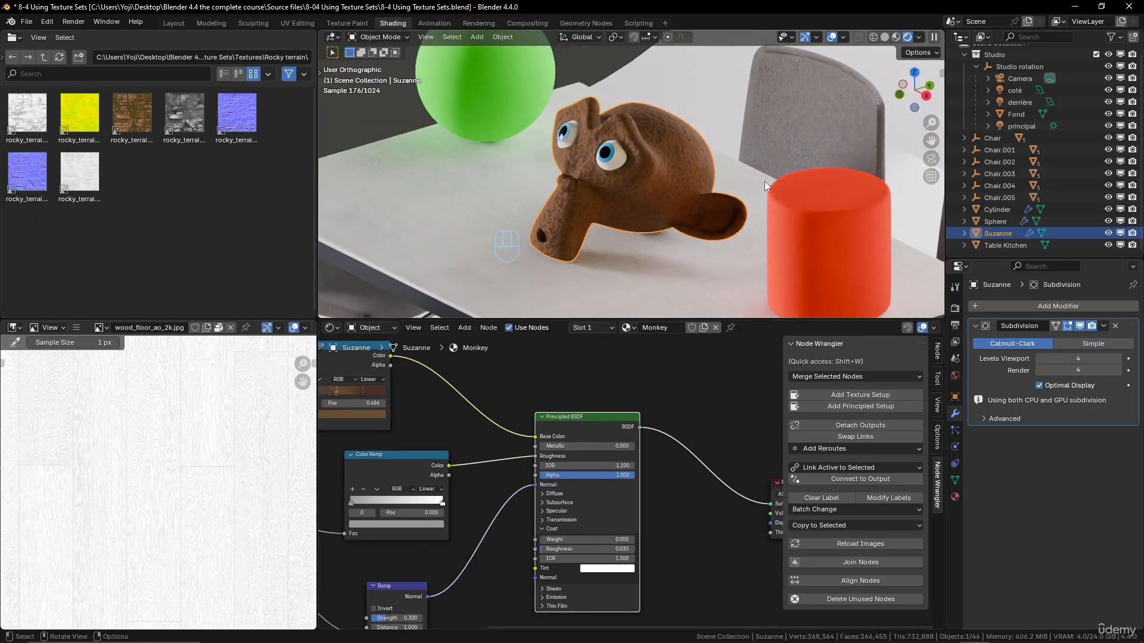
pyautogui.moveTo(641, 220); pyautogui.dragTo(671, 219, button='middle')
pyautogui.moveTo(674, 169); pyautogui.dragTo(699, 217, button='middle')
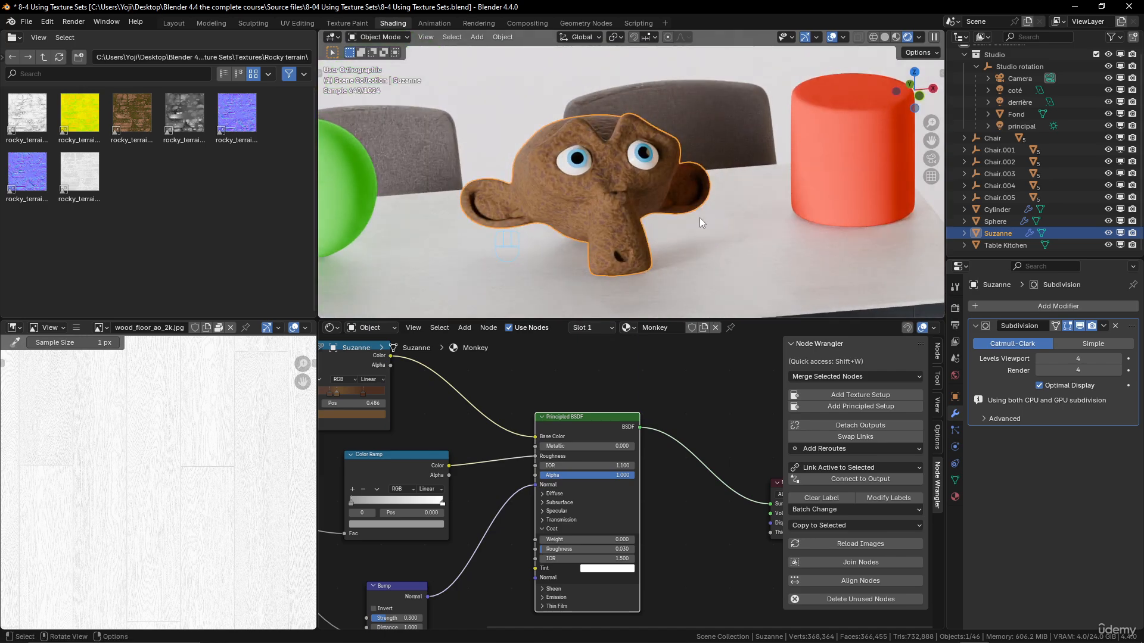
pyautogui.moveTo(699, 217); pyautogui.dragTo(634, 239, button='middle')
pyautogui.scroll(-5, 655, 232)
pyautogui.scroll(6, 661, 240)
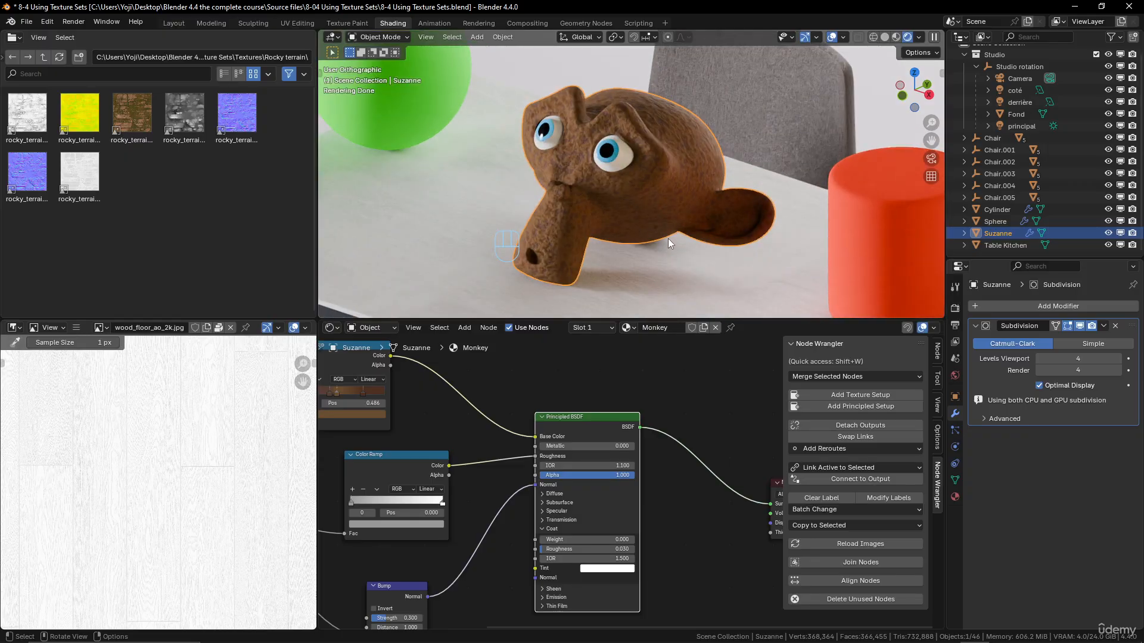
pyautogui.scroll(-5, 653, 479)
pyautogui.moveTo(684, 475); pyautogui.dragTo(649, 461, button='middle')
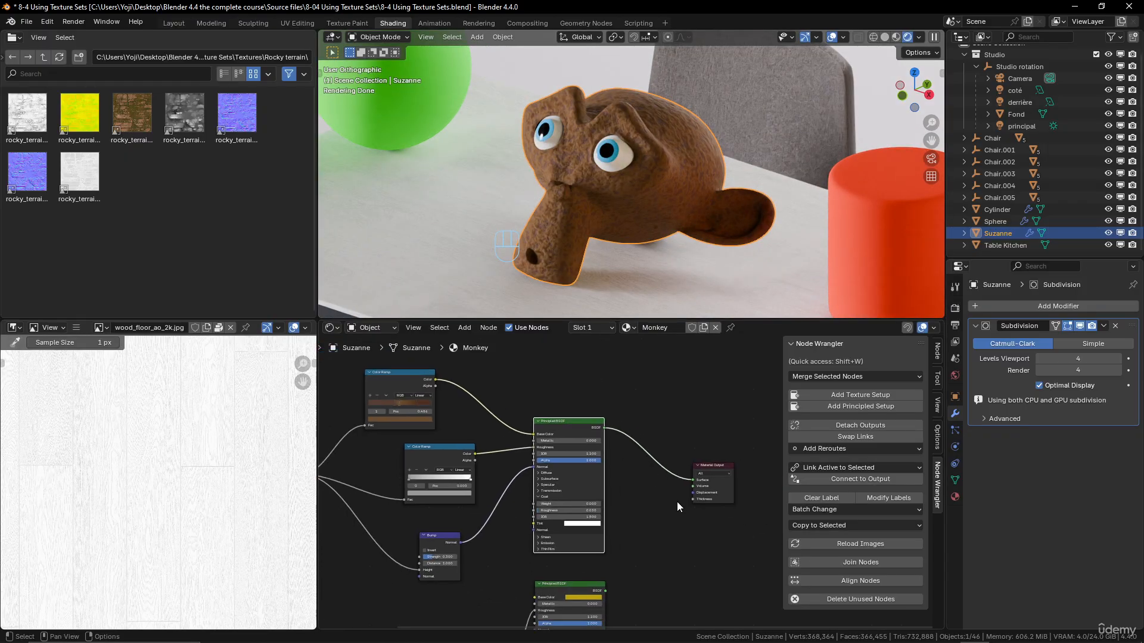
pyautogui.scroll(2, 678, 498)
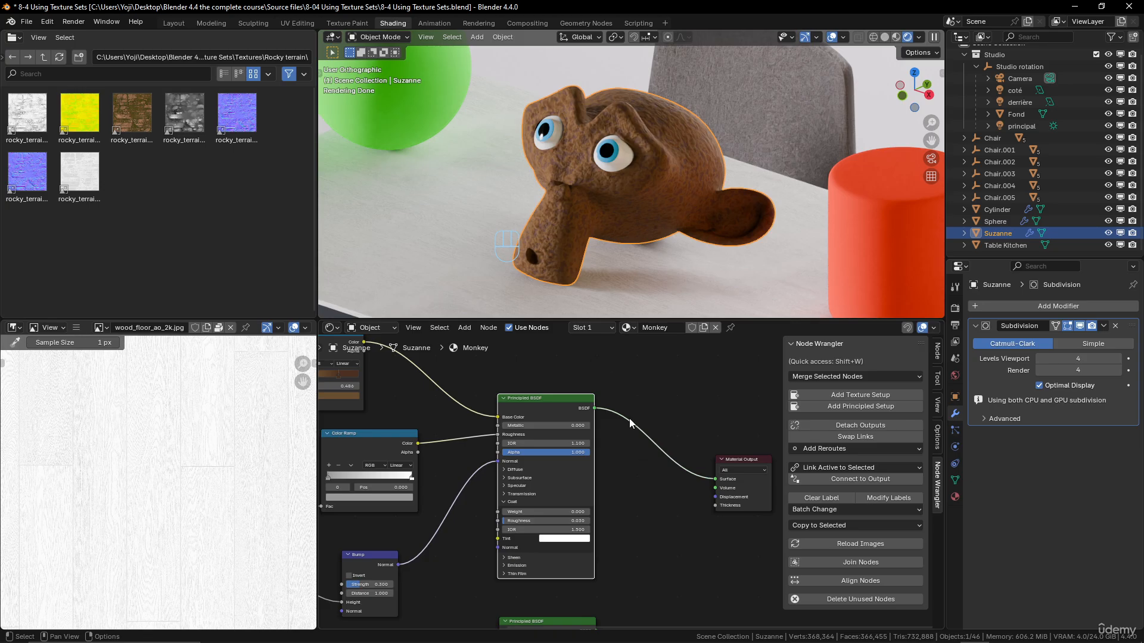
pyautogui.scroll(-5, 641, 442)
pyautogui.moveTo(625, 441); pyautogui.dragTo(694, 420, button='middle')
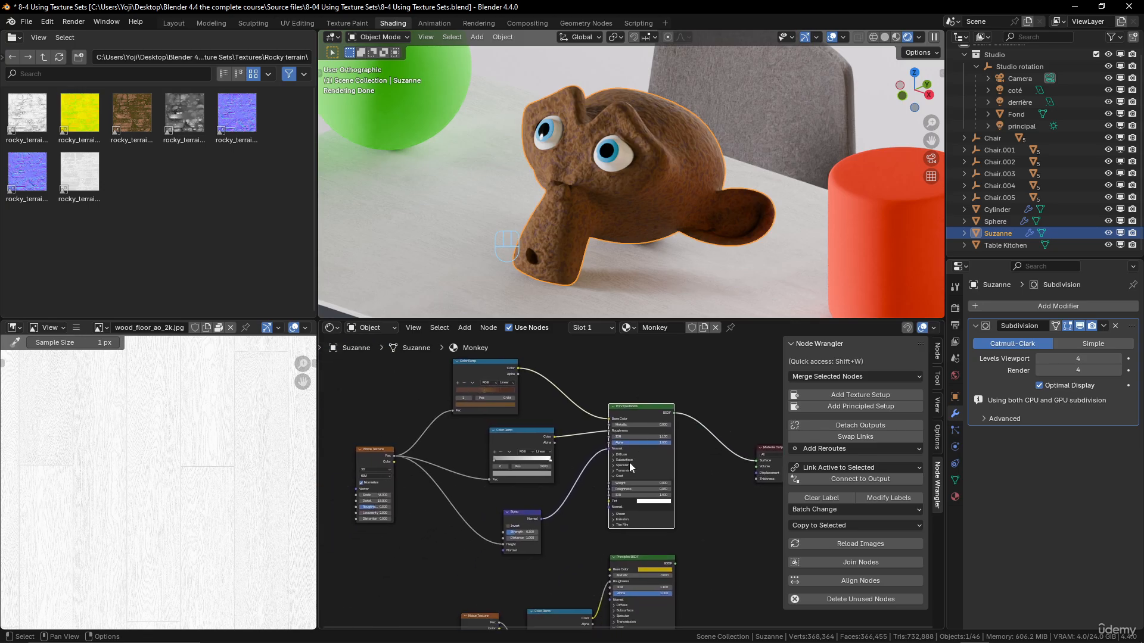
pyautogui.scroll(-4, 595, 501)
pyautogui.moveTo(578, 517); pyautogui.dragTo(525, 549, button='middle')
pyautogui.scroll(-1, 570, 479)
pyautogui.scroll(3, 607, 453)
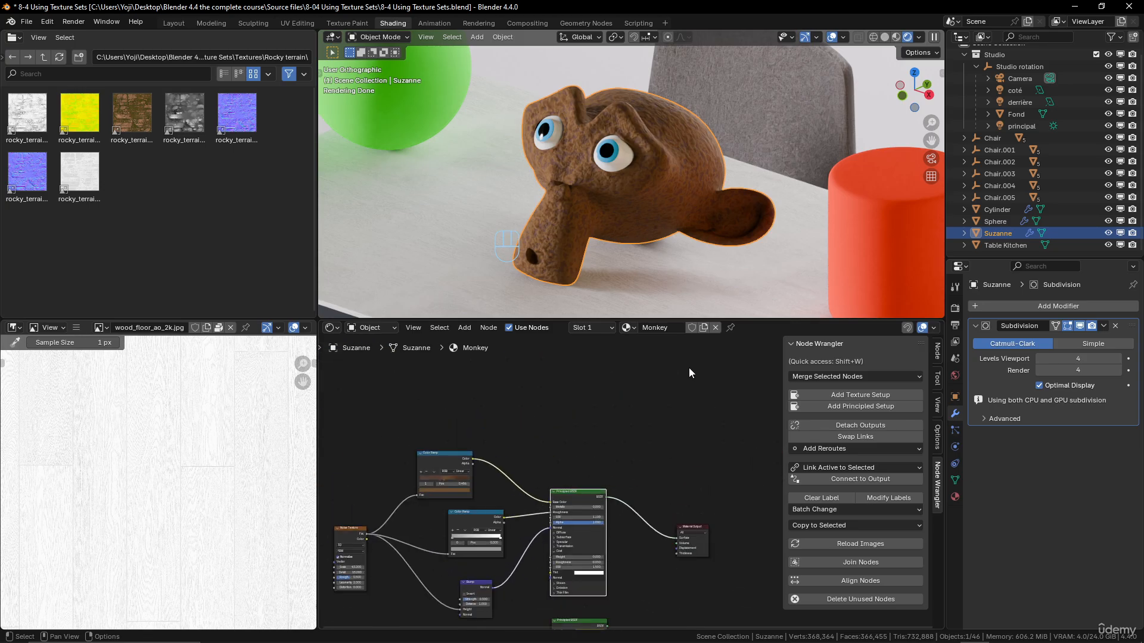
# Step: Add a Noise Texture in the empty space above the brown shader's nodes and set its Detail to 15
pyautogui.moveTo(621, 428); pyautogui.dragTo(667, 387, button='middle')
pyautogui.moveTo(569, 400); pyautogui.dragTo(579, 459, button='middle')
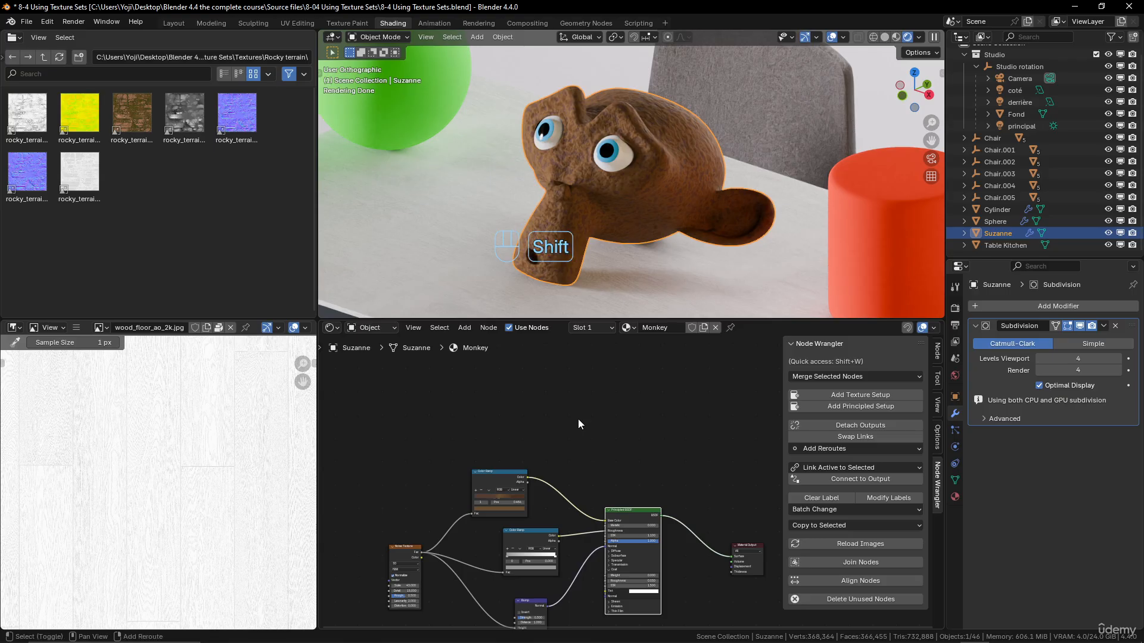
pyautogui.hotkey('shift', 'a')
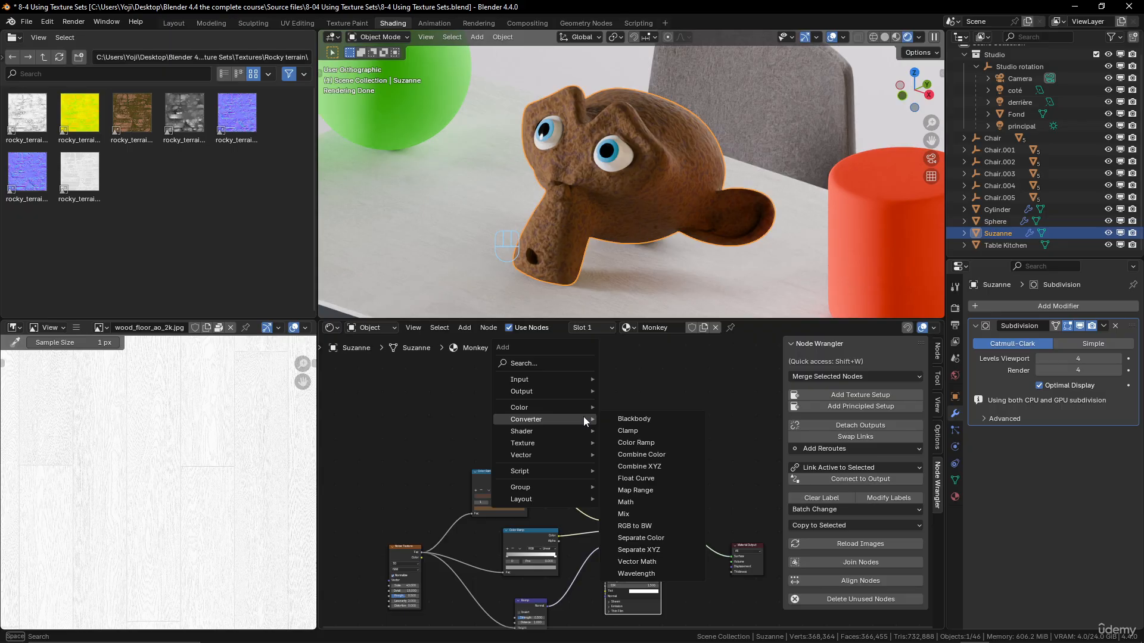
pyautogui.moveTo(573, 444)
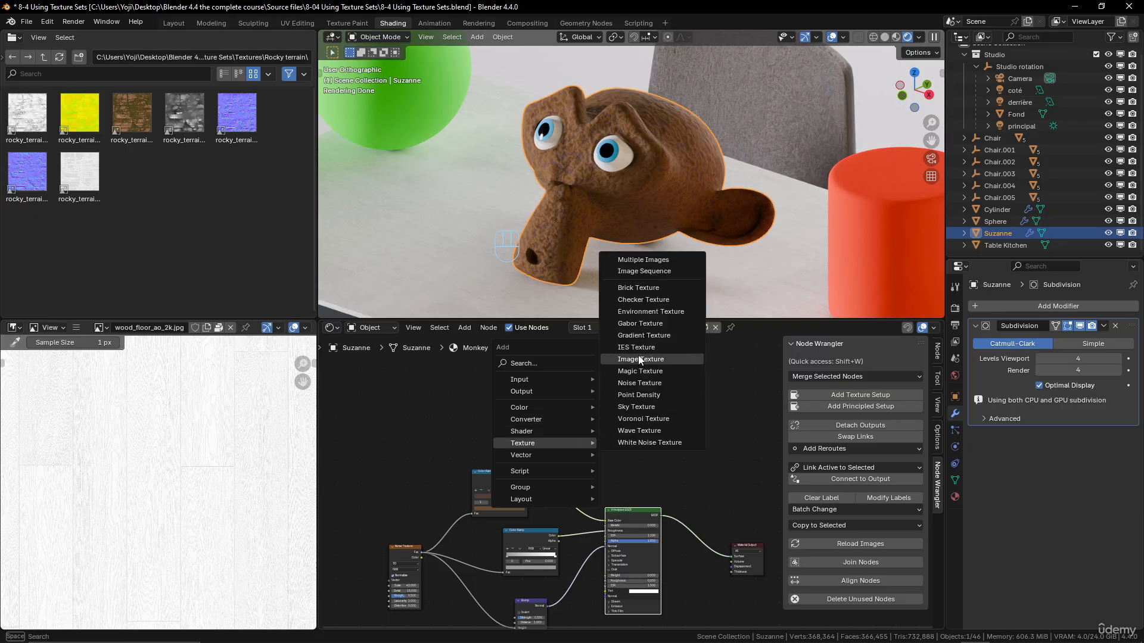
pyautogui.click(643, 386)
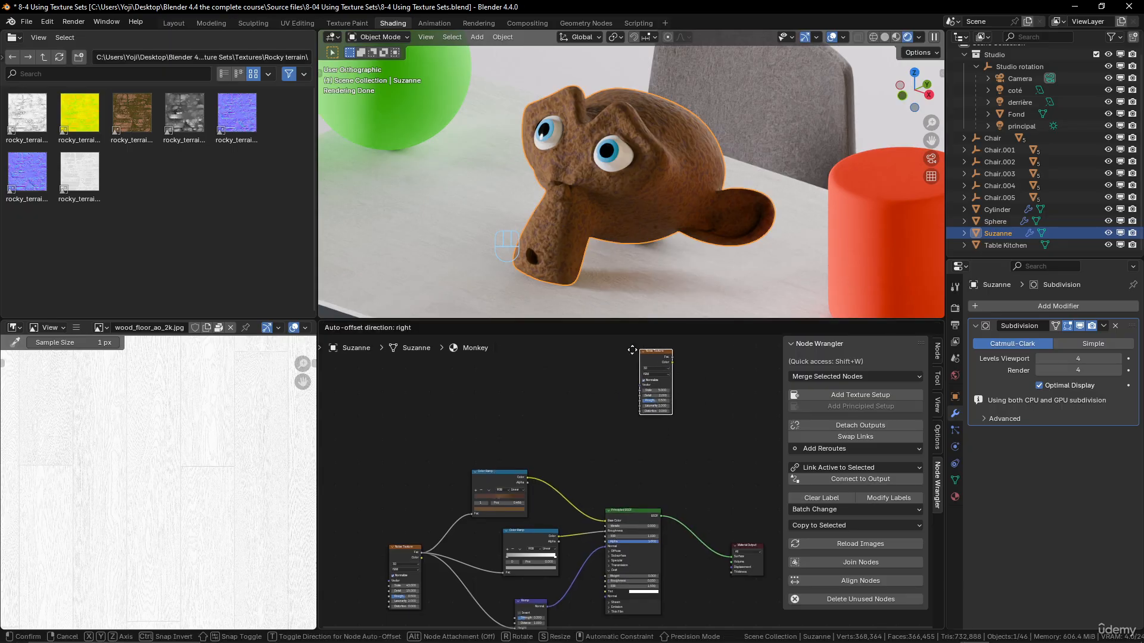
pyautogui.click(619, 363)
pyautogui.scroll(3, 640, 464)
pyautogui.moveTo(703, 417); pyautogui.dragTo(626, 449, button='middle')
pyautogui.scroll(2, 664, 512)
pyautogui.click(573, 463)
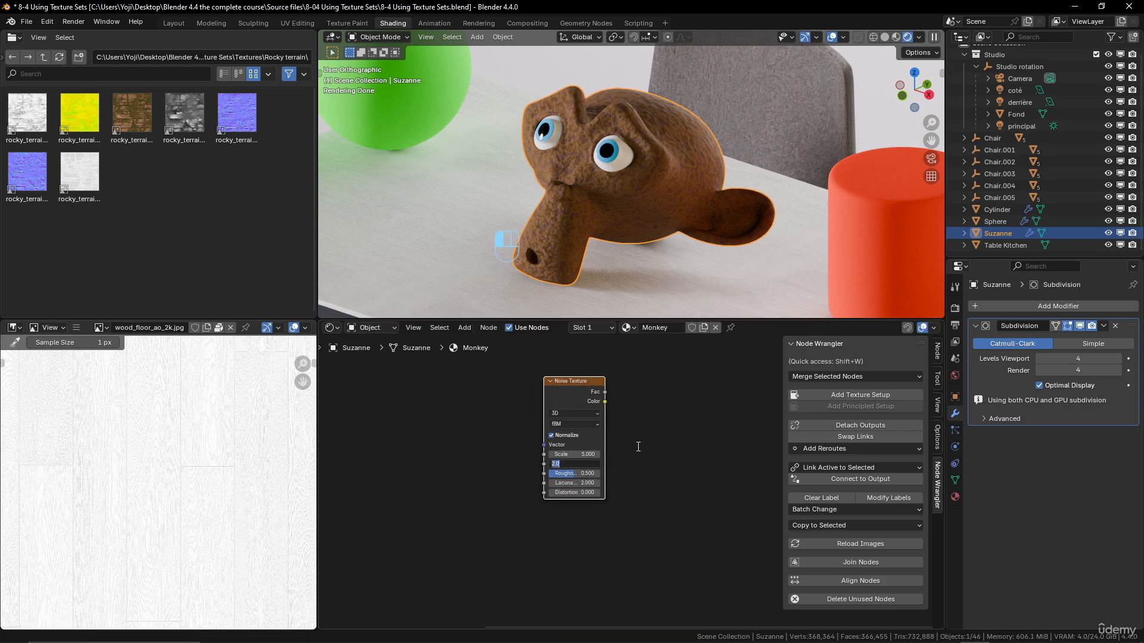
pyautogui.press('Return')
pyautogui.scroll(-1, 641, 445)
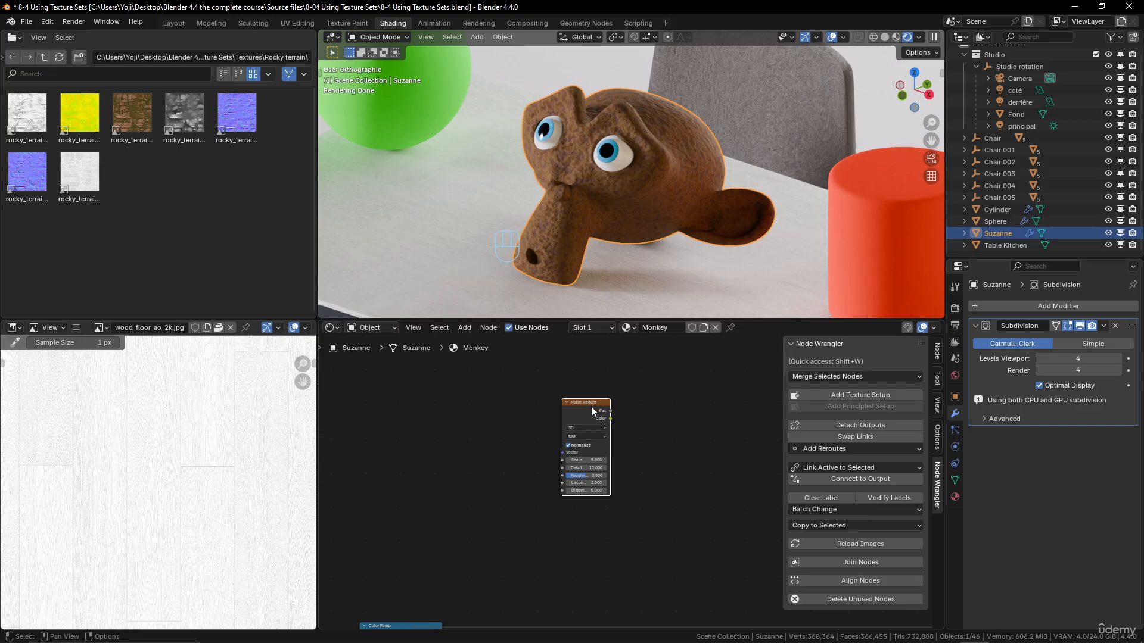
# Step: Duplicate the new Noise Texture just below it and preview the upper Noise Texture's output on Suzanne
pyautogui.hotkey('shift', 'd')
pyautogui.click(589, 517)
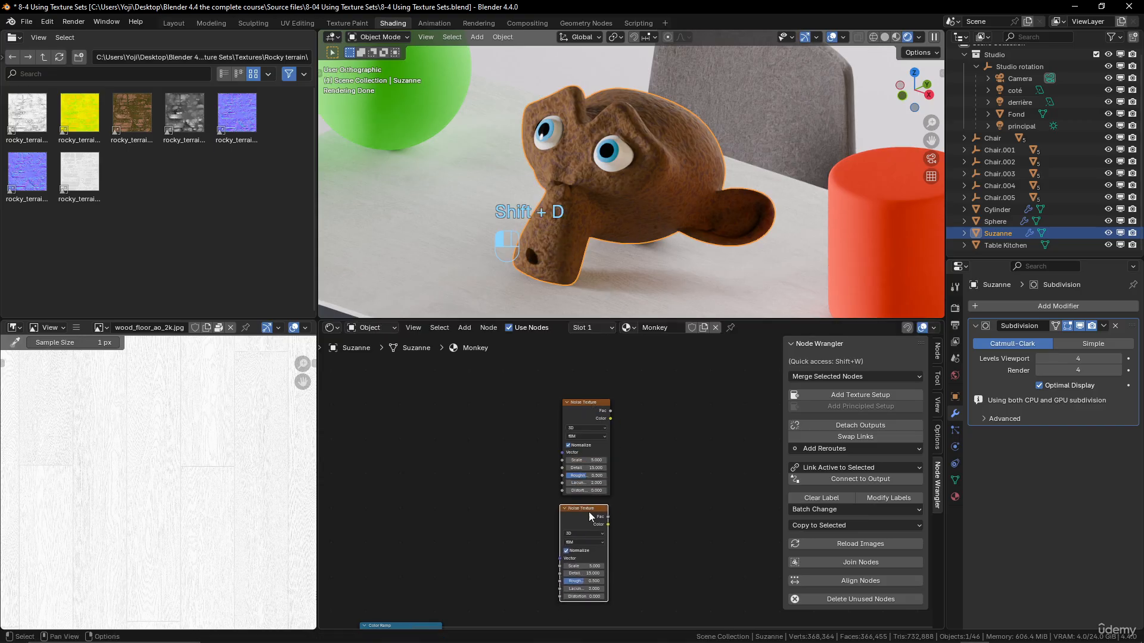
pyautogui.scroll(1, 646, 523)
pyautogui.keyDown('ctrl'); pyautogui.keyDown('shift'); pyautogui.click(580, 409); pyautogui.keyUp('shift'); pyautogui.keyUp('ctrl')
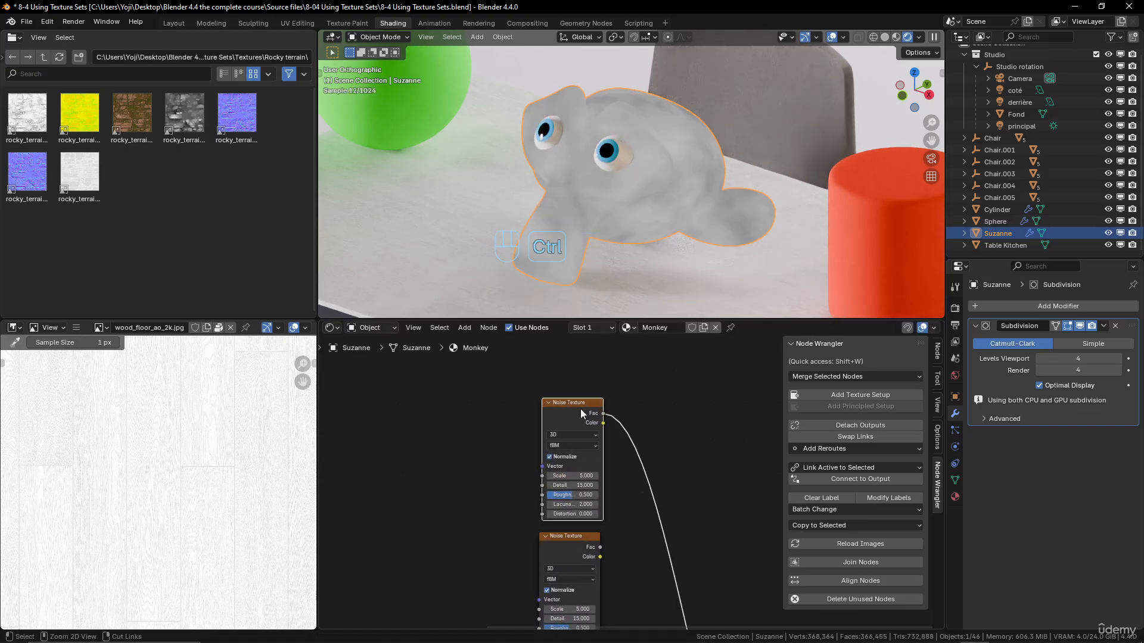
# Step: Insert a Mix Color node on the link leaving the upper Noise Texture's Fac, feeding its A input
pyautogui.moveTo(727, 411); pyautogui.dragTo(676, 413, button='middle')
pyautogui.hotkey('shift', 'a')
pyautogui.moveTo(656, 412)
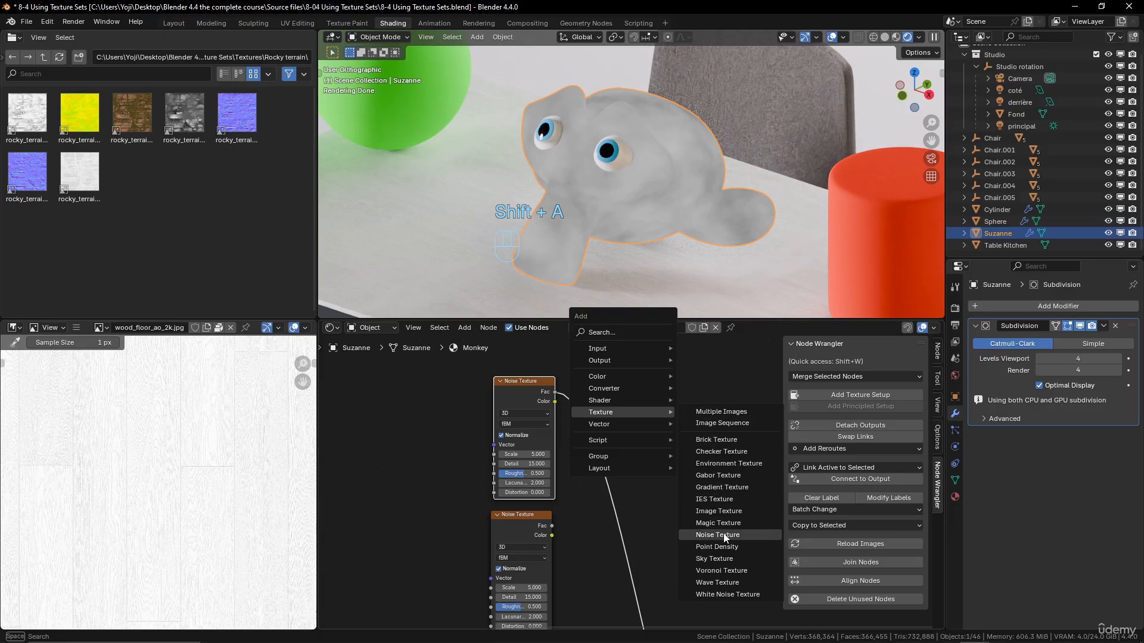
pyautogui.moveTo(662, 376)
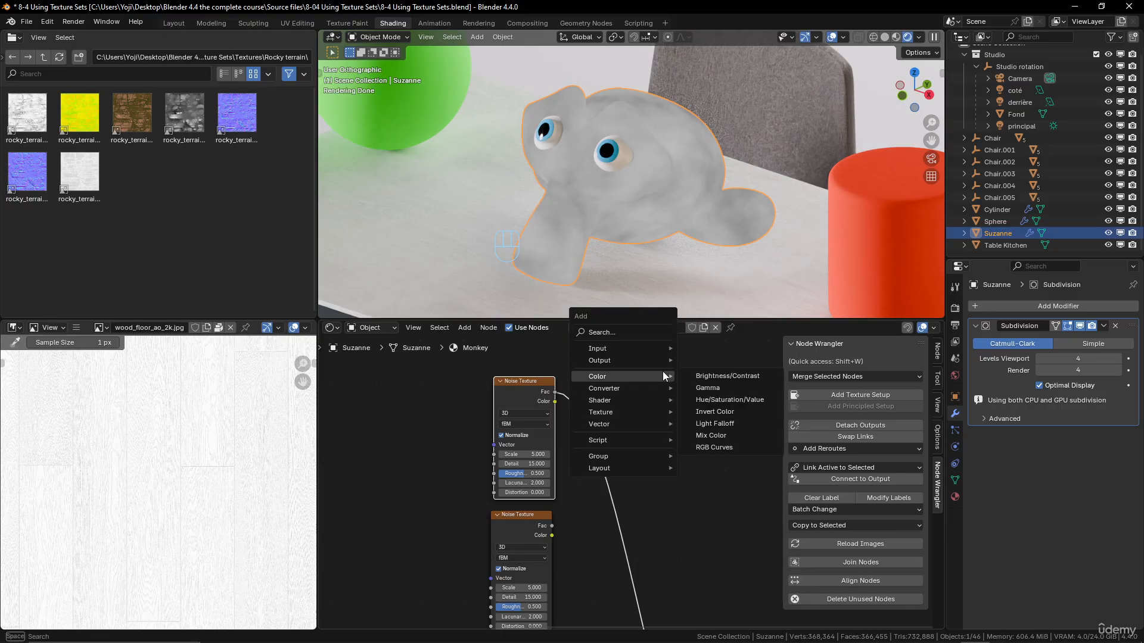
pyautogui.click(712, 435)
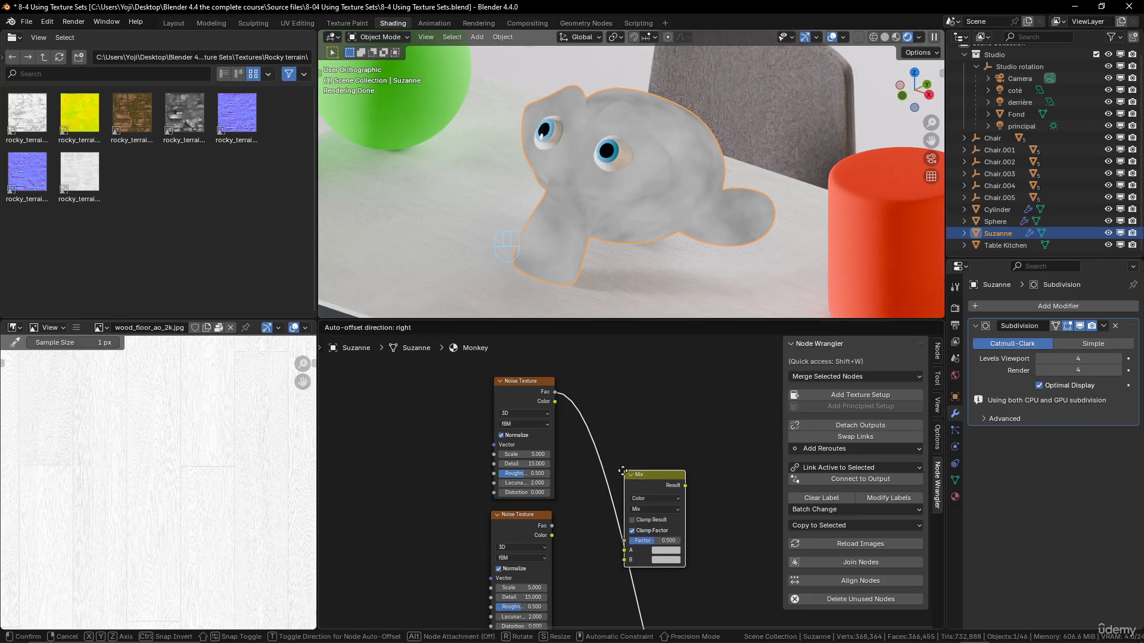
pyautogui.click(611, 454)
pyautogui.moveTo(649, 432); pyautogui.dragTo(685, 406, button='middle')
pyautogui.moveTo(628, 460); pyautogui.dragTo(617, 458, button='middle')
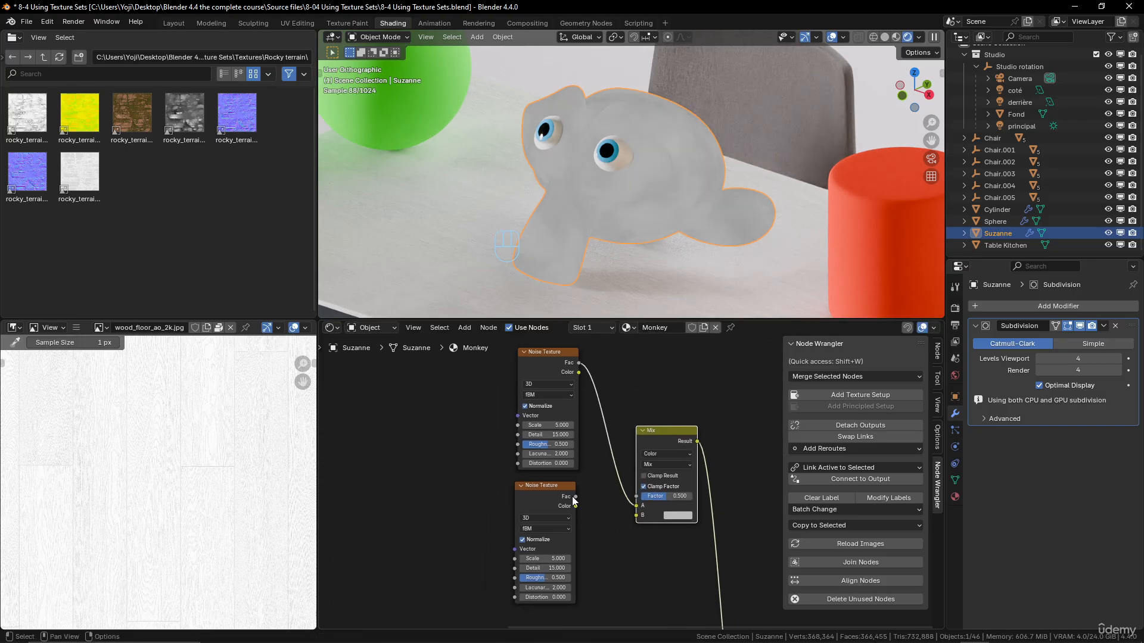
# Step: Set the upper Noise Texture's Scale to 10 and connect the lower Noise Texture's Fac to the Mix node's B input
pyautogui.doubleClick(545, 425)
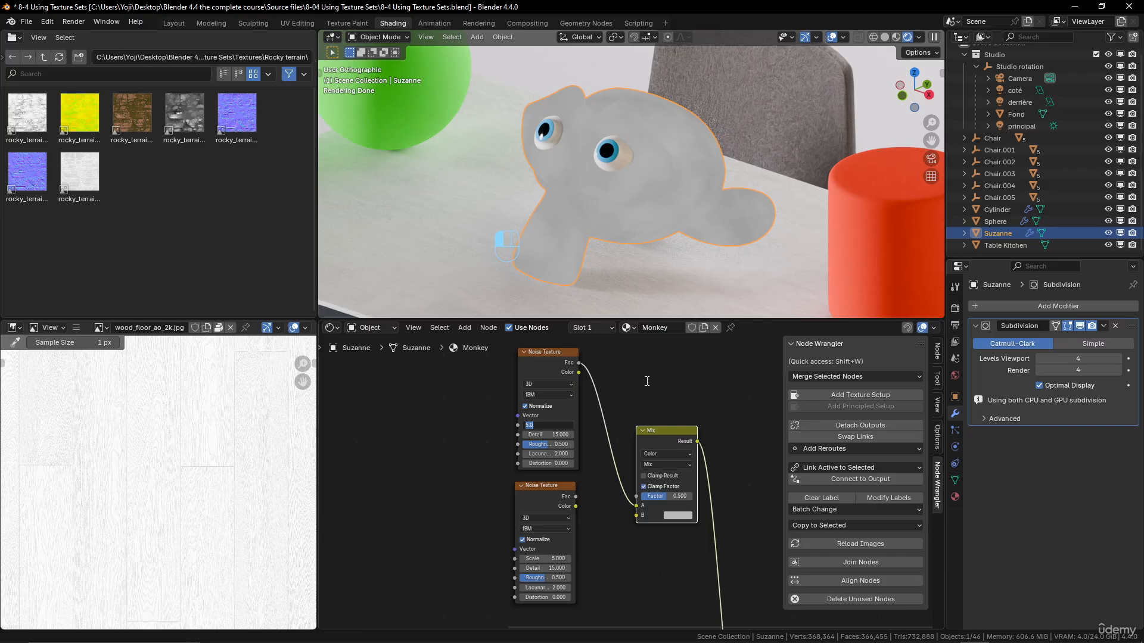
pyautogui.write('10')
pyautogui.press('Return')
pyautogui.doubleClick(545, 558)
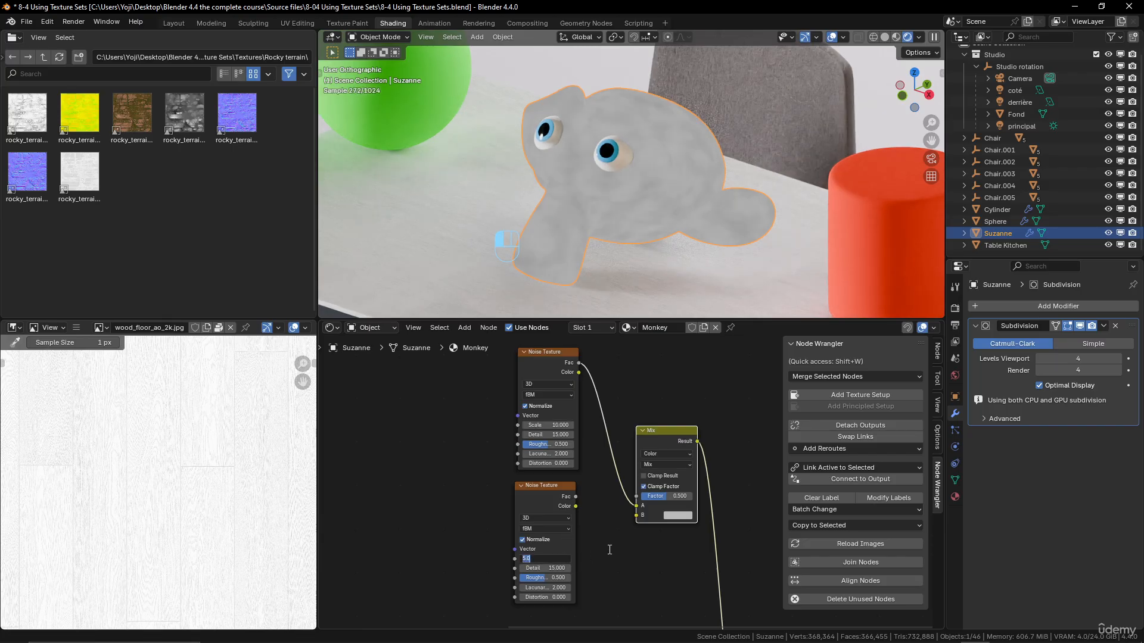
pyautogui.click(618, 553)
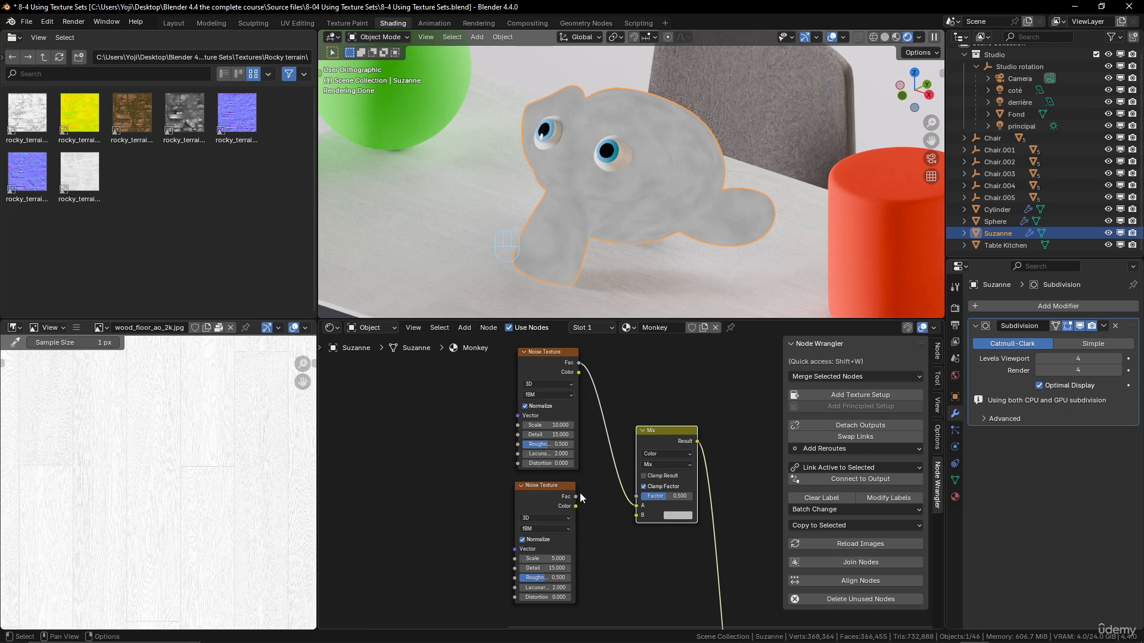
pyautogui.moveTo(577, 496); pyautogui.dragTo(635, 515)
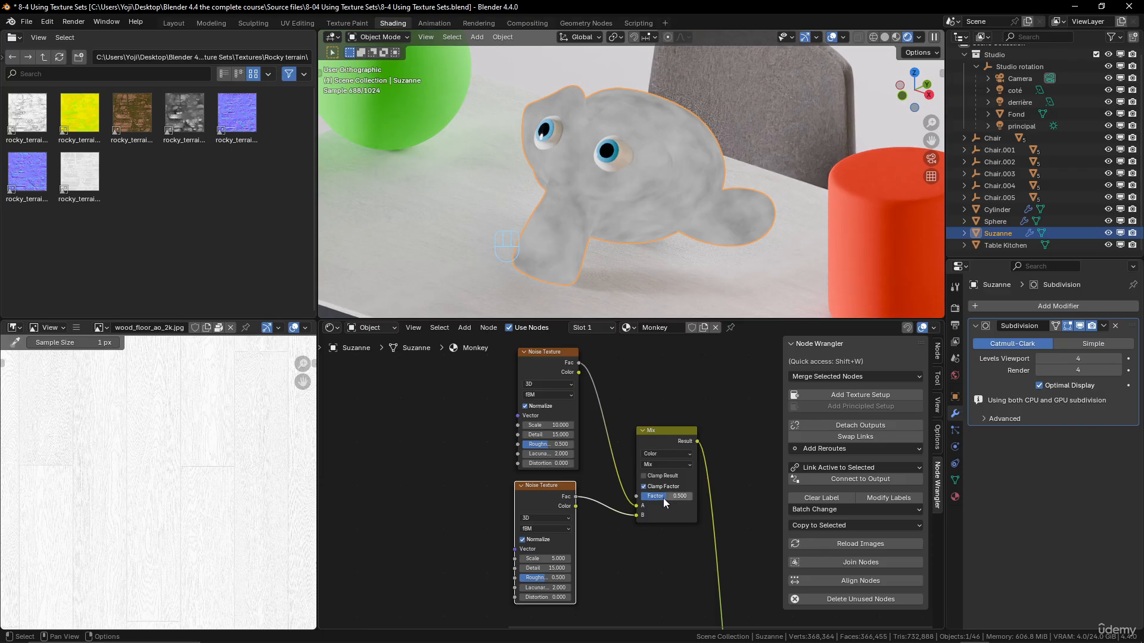
# Step: Set the Mix node's blending mode to Multiply and its Factor to 1.000
pyautogui.click(662, 465)
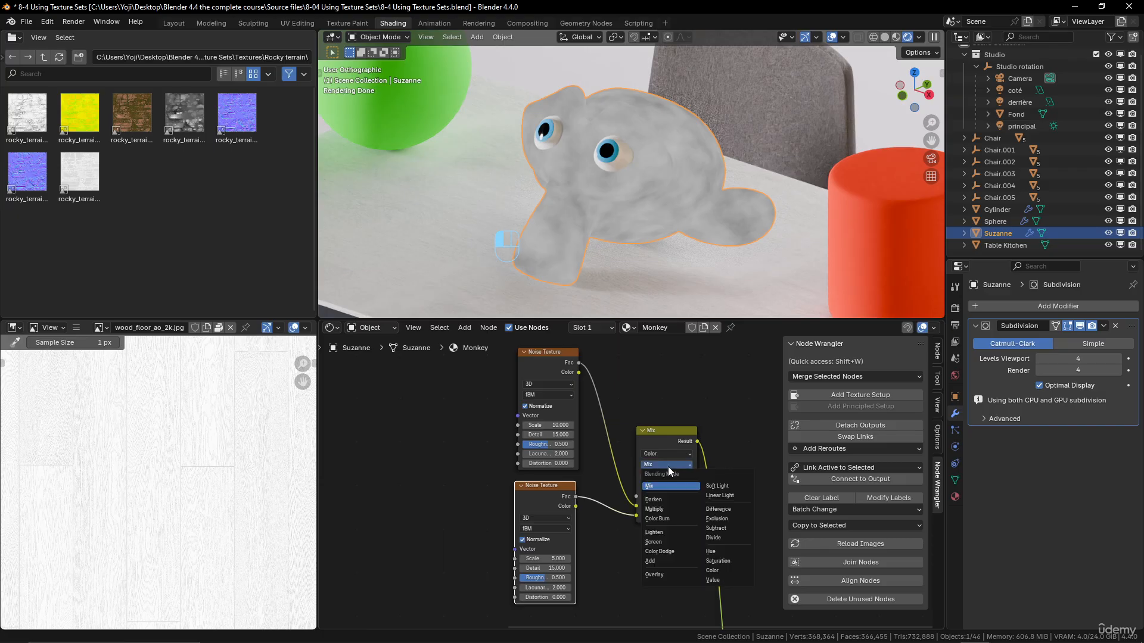
pyautogui.click(664, 509)
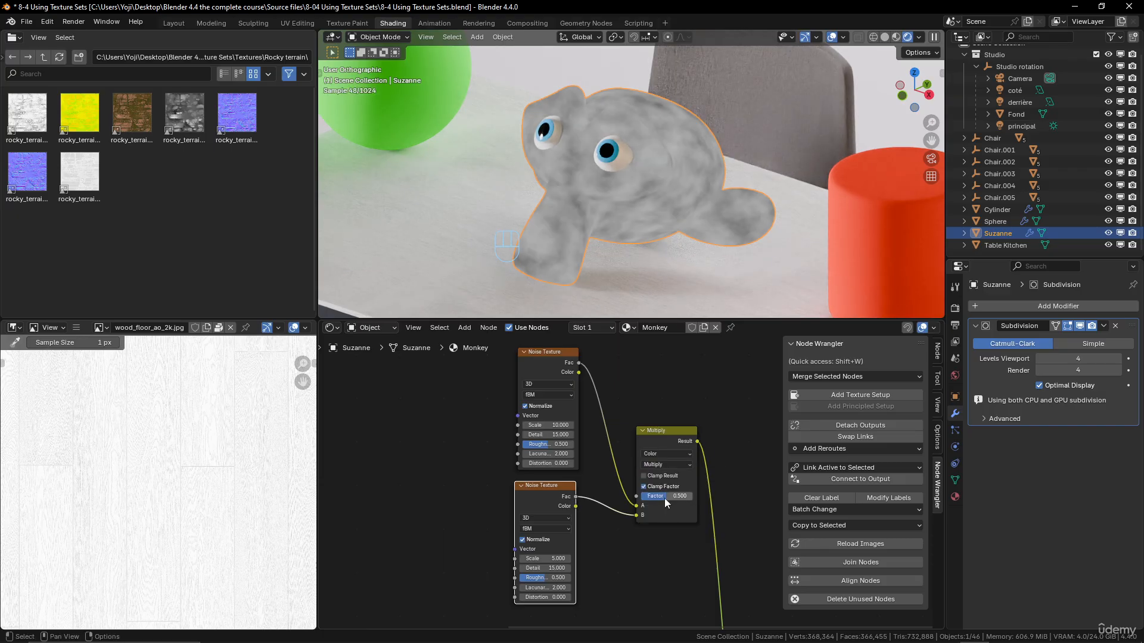
pyautogui.moveTo(665, 495); pyautogui.dragTo(691, 496)
# Step: Insert a Color Ramp on the link leaving the Multiply node's Result
pyautogui.scroll(-3, 716, 449)
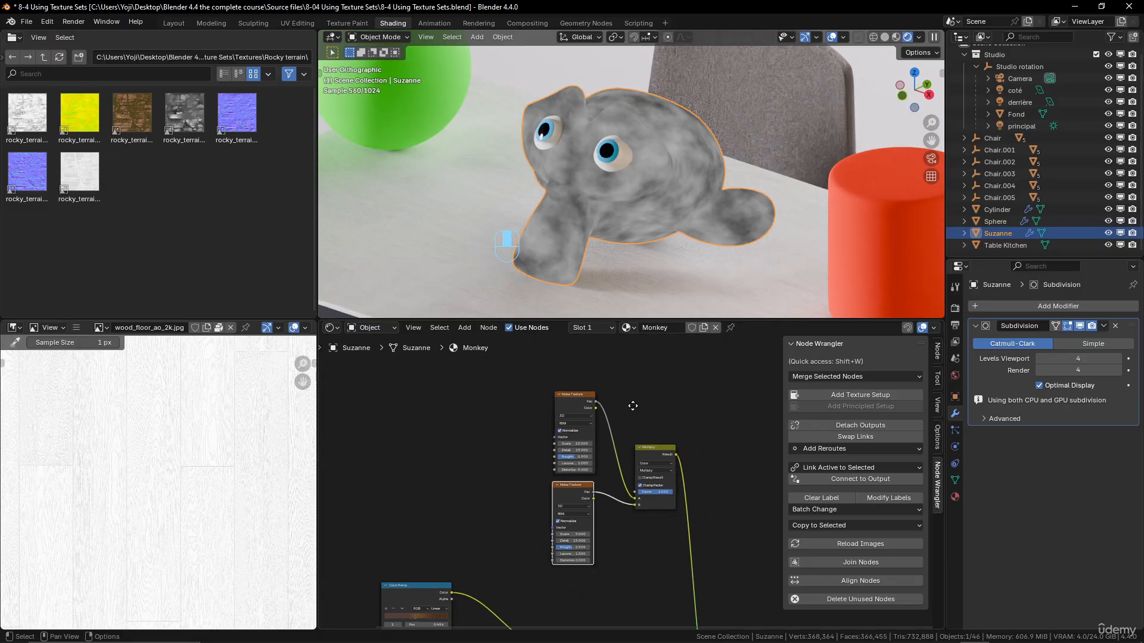
pyautogui.scroll(1, 609, 410)
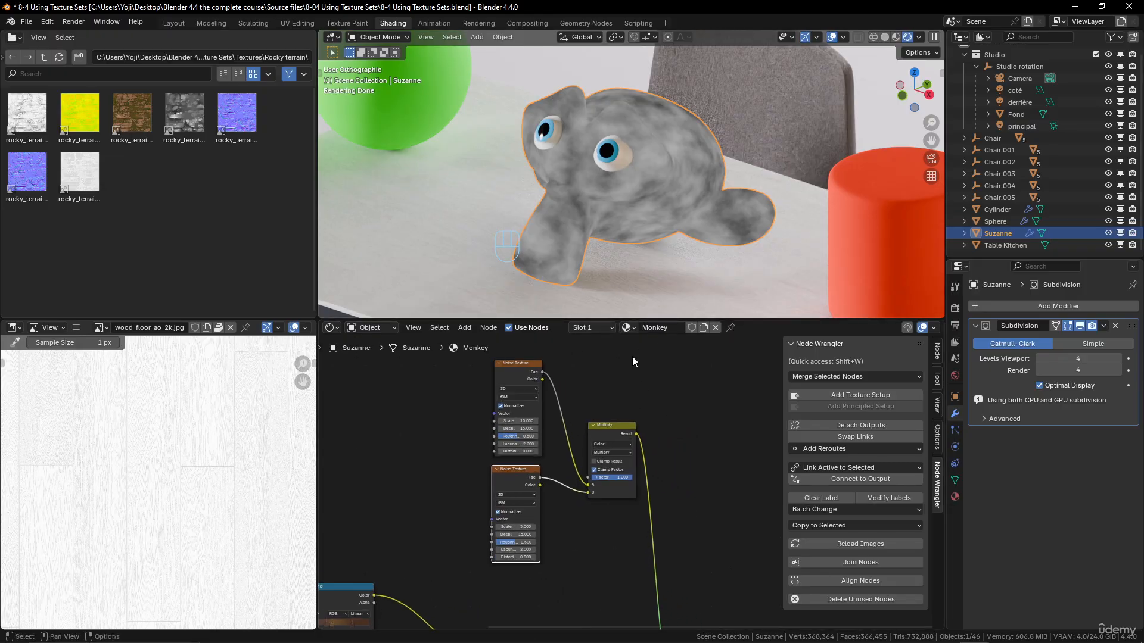
pyautogui.scroll(-2, 633, 393)
pyautogui.scroll(2, 636, 400)
pyautogui.moveTo(698, 446); pyautogui.dragTo(671, 441, button='middle')
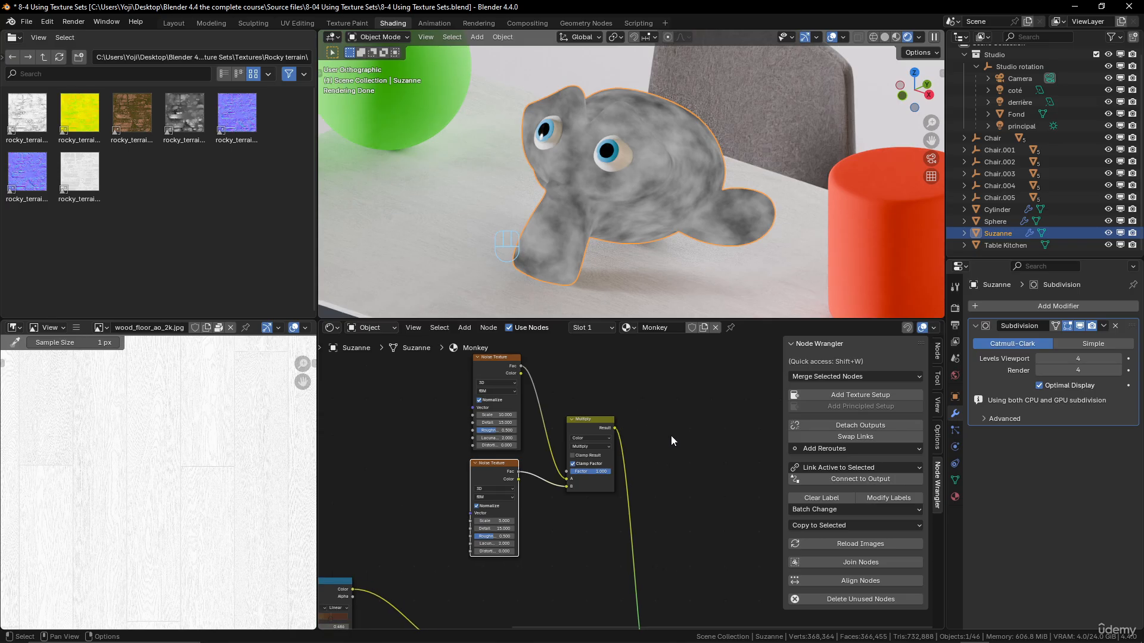
pyautogui.hotkey('shift', 'a')
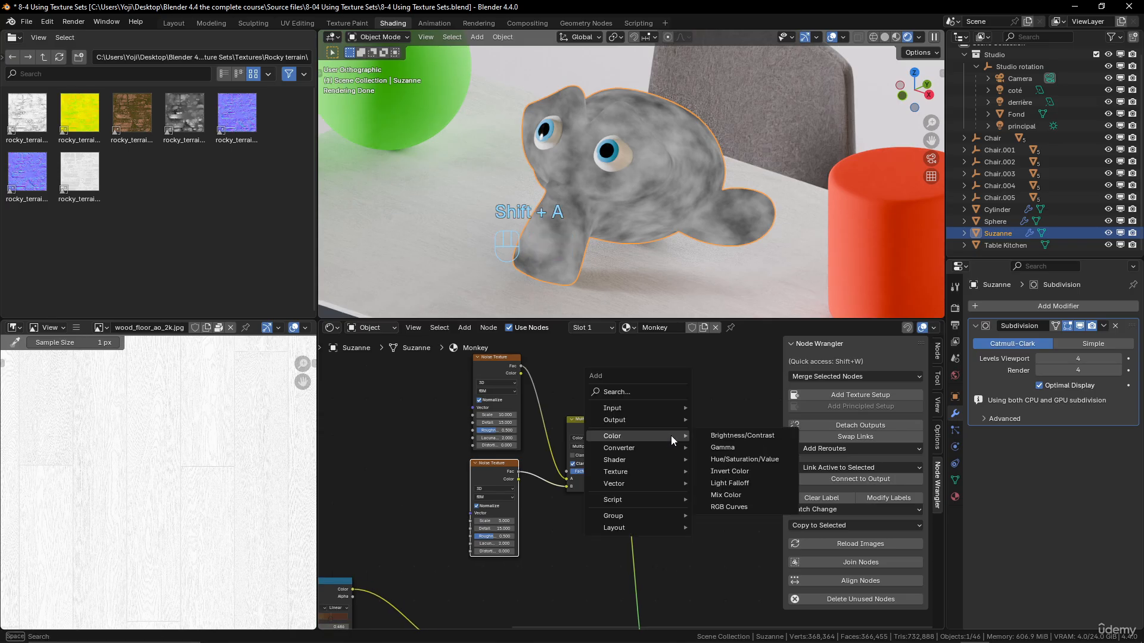
pyautogui.moveTo(673, 448)
pyautogui.click(733, 472)
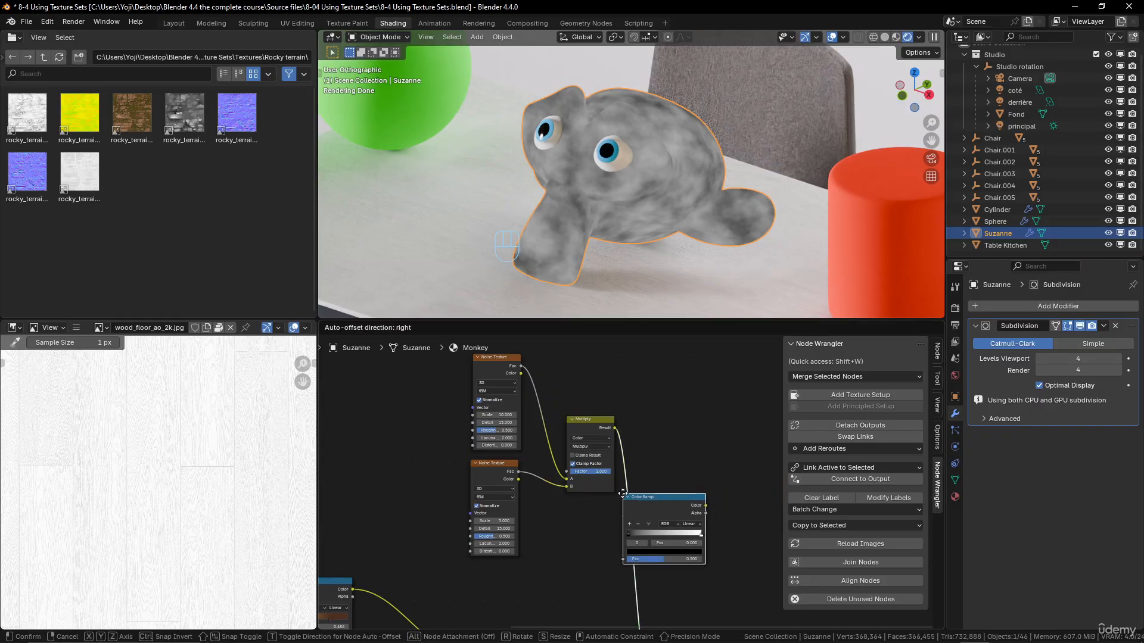
pyautogui.click(628, 489)
pyautogui.moveTo(685, 452); pyautogui.dragTo(626, 416, button='middle')
pyautogui.scroll(4, 635, 468)
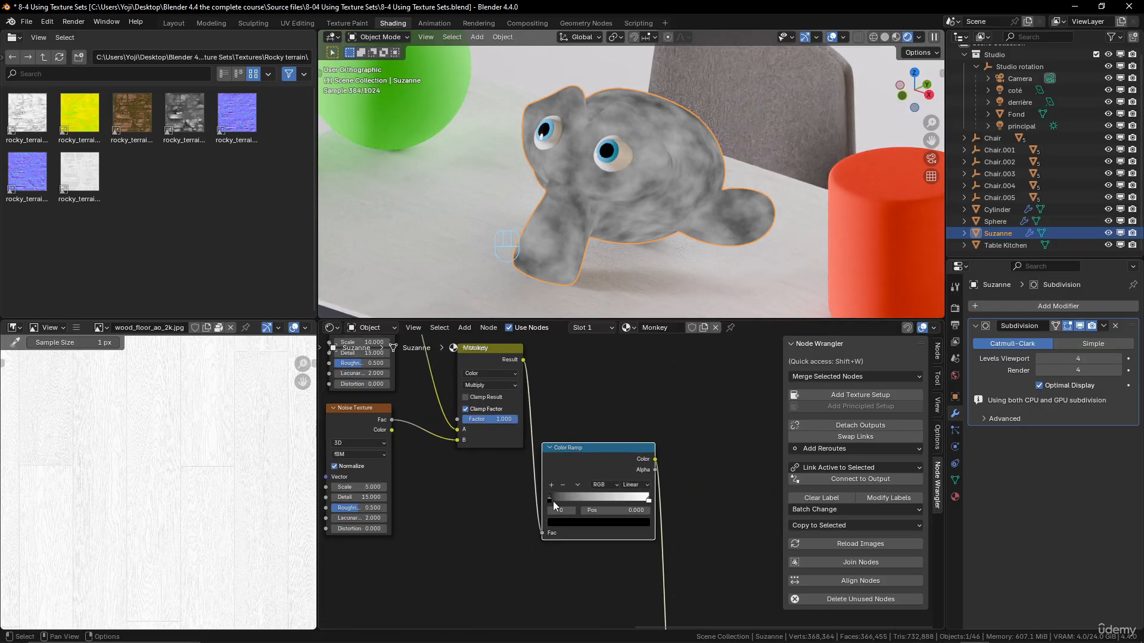
# Step: Sharpen the new Color Ramp's contrast by moving the black stop inward and the white stop to position 0.432
pyautogui.moveTo(553, 500); pyautogui.dragTo(583, 499)
pyautogui.press('g')
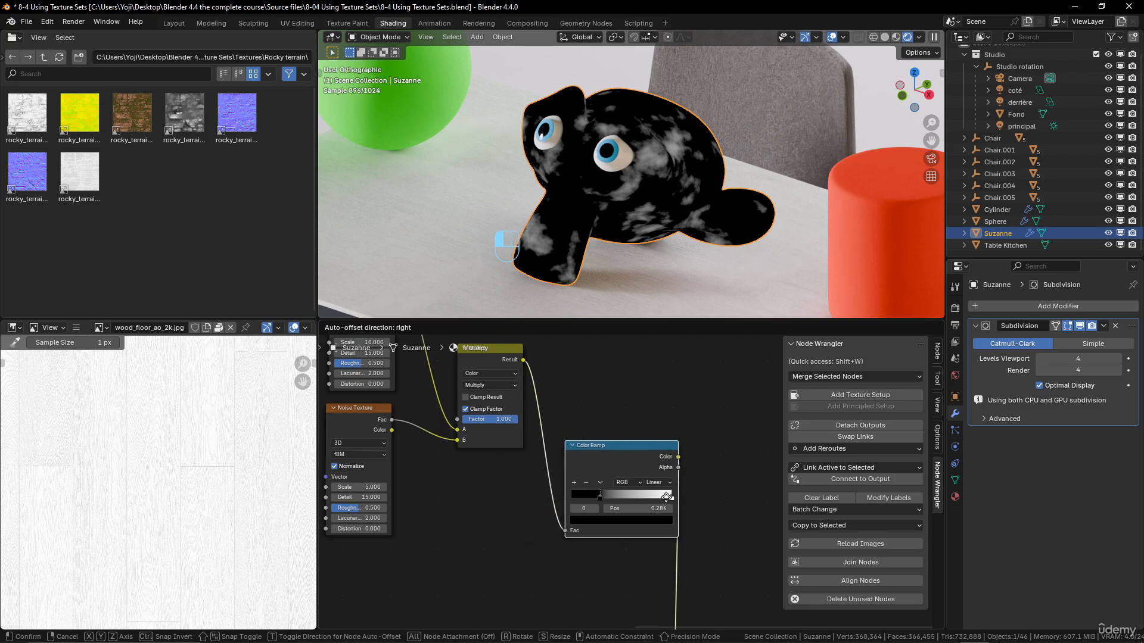
pyautogui.click(668, 498)
pyautogui.moveTo(666, 498); pyautogui.dragTo(613, 499)
pyautogui.scroll(4, 633, 248)
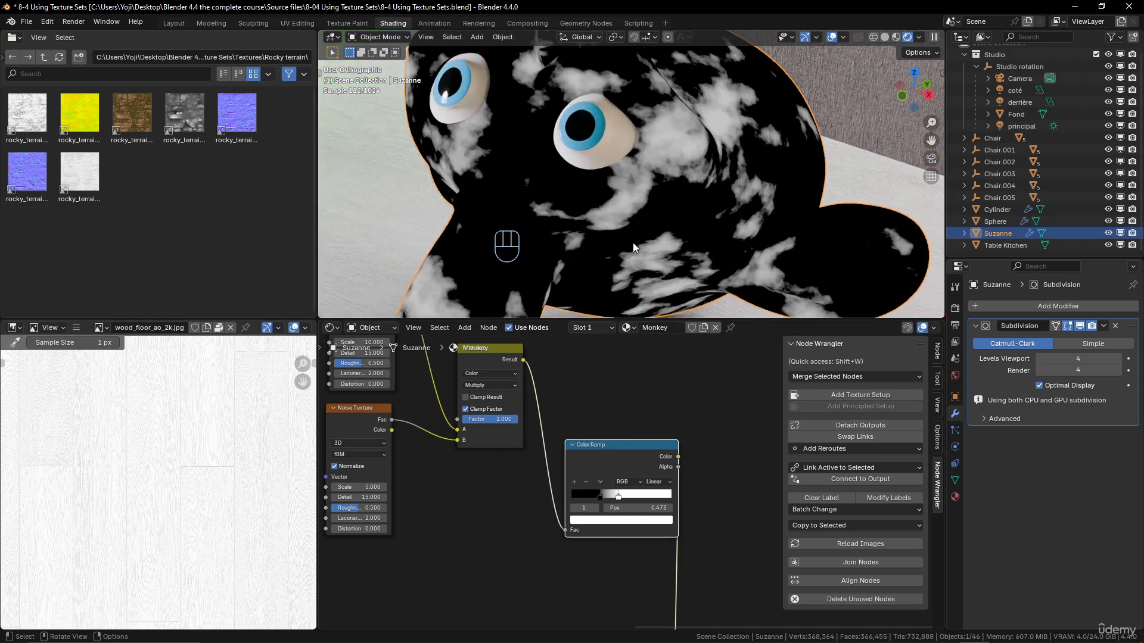
pyautogui.moveTo(599, 497); pyautogui.dragTo(614, 499)
pyautogui.scroll(-4, 666, 220)
pyautogui.moveTo(669, 220); pyautogui.dragTo(717, 222, button='middle')
# Step: Feed the Color Ramp from each Noise Texture's Fac in turn to compare the patterns, and reconnect the Multiply Result
pyautogui.moveTo(473, 478); pyautogui.dragTo(540, 534, button='middle')
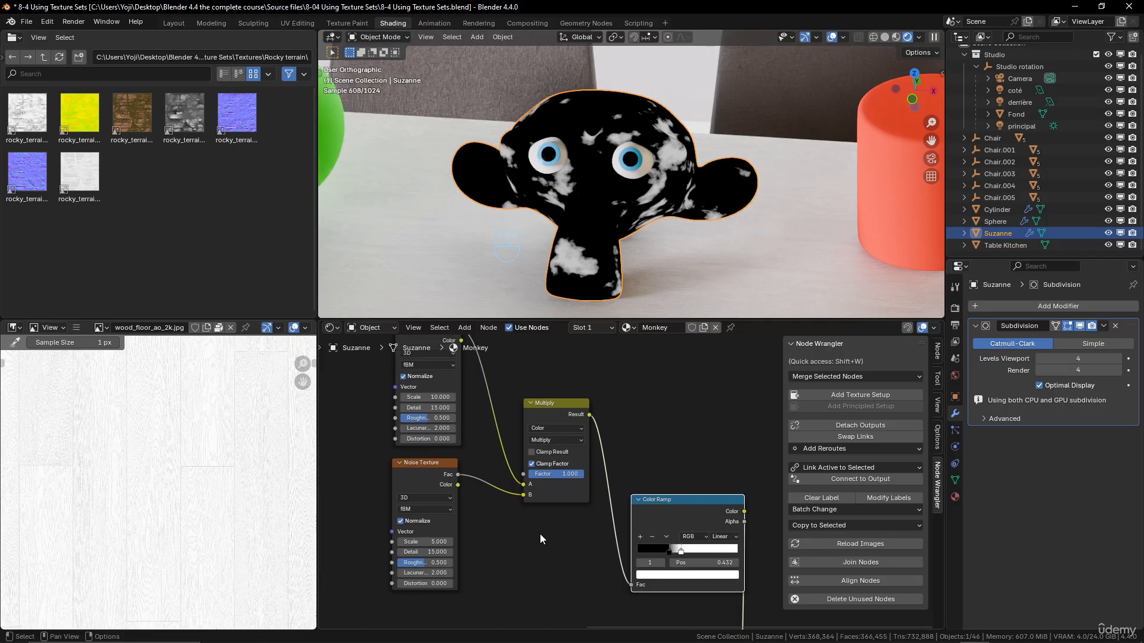
pyautogui.scroll(-1, 501, 382)
pyautogui.moveTo(487, 352); pyautogui.dragTo(627, 570)
pyautogui.moveTo(645, 184); pyautogui.dragTo(610, 177, button='middle')
pyautogui.moveTo(485, 478); pyautogui.dragTo(631, 570)
pyautogui.moveTo(672, 176); pyautogui.dragTo(641, 170, button='middle')
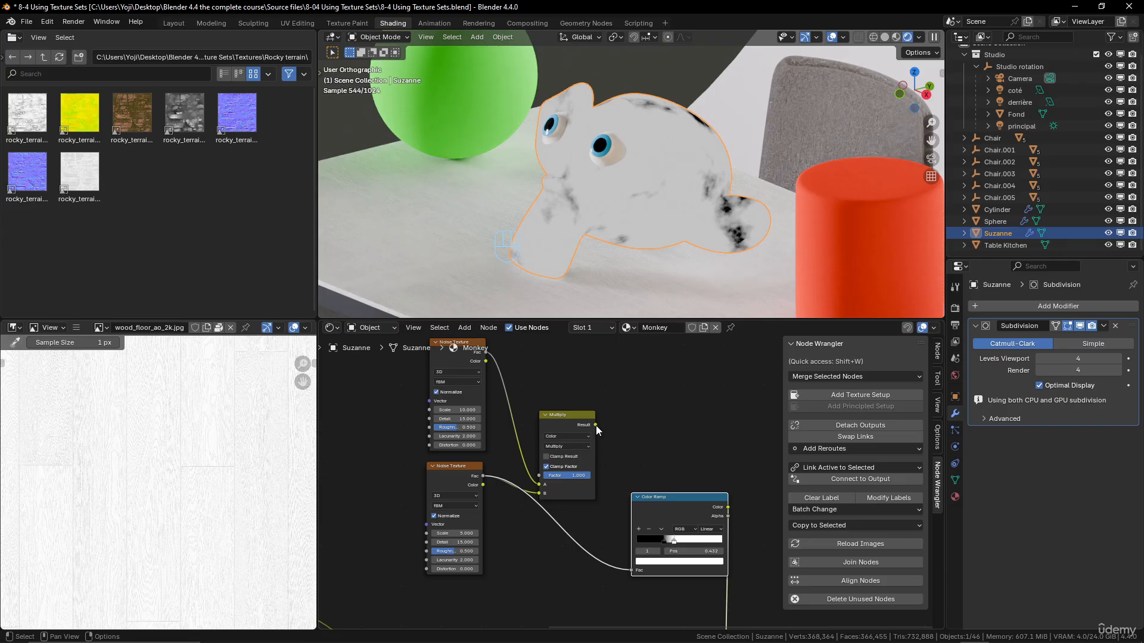
pyautogui.moveTo(596, 426); pyautogui.dragTo(630, 573)
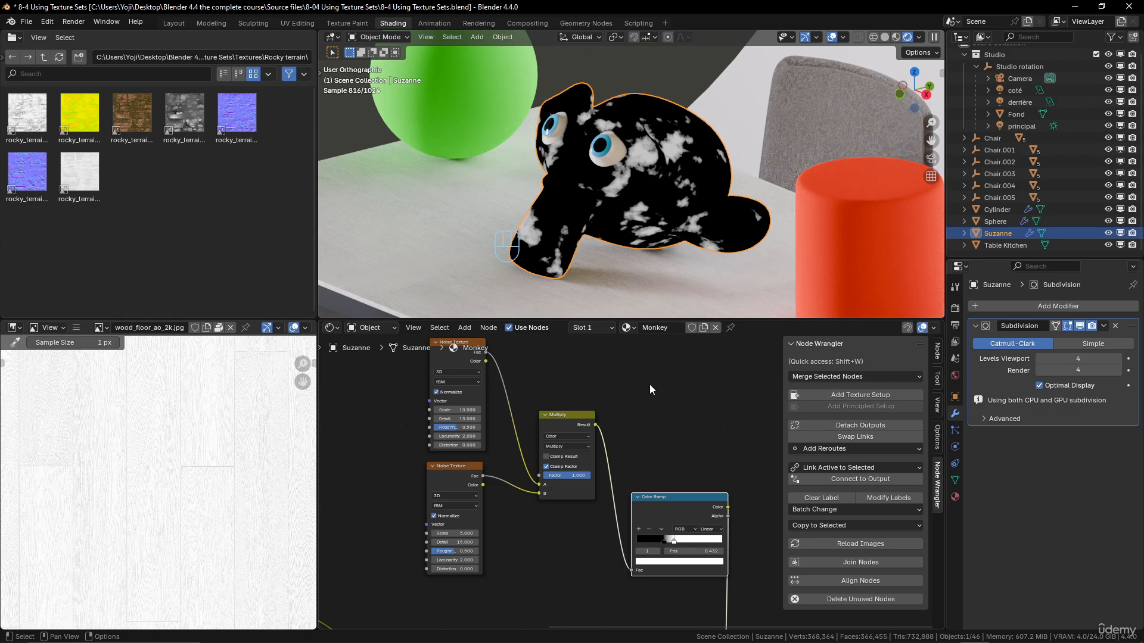
# Step: Move the white stop of the mask's Color Ramp closer to the black stop, to position 0.359
pyautogui.moveTo(589, 180); pyautogui.dragTo(600, 176, button='middle')
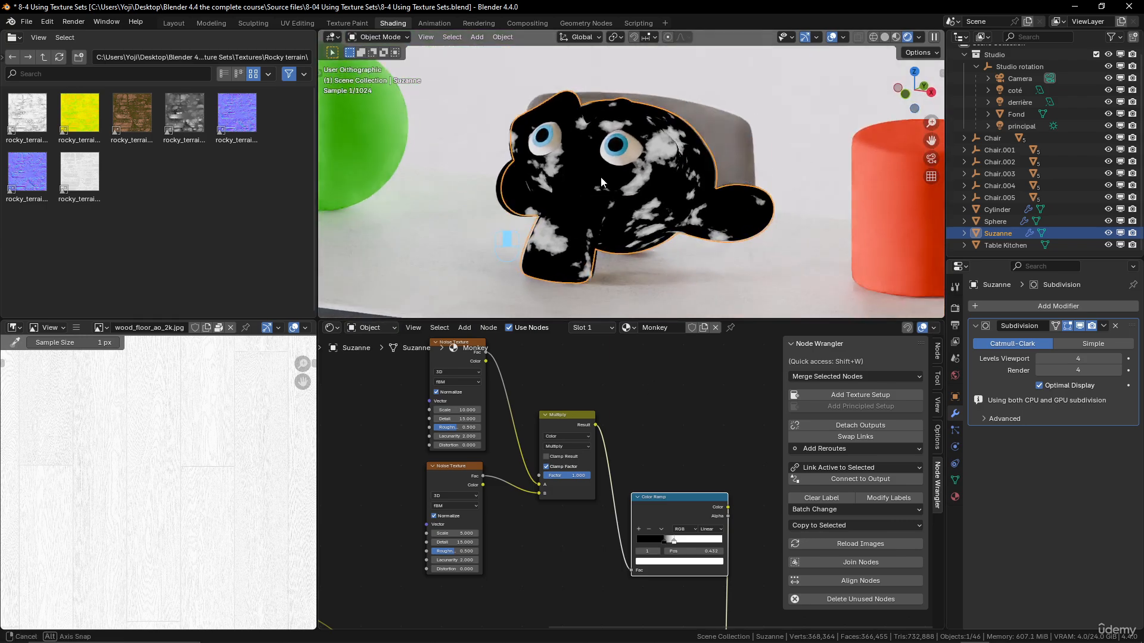
pyautogui.scroll(-4, 633, 478)
pyautogui.moveTo(647, 484); pyautogui.dragTo(578, 458, button='middle')
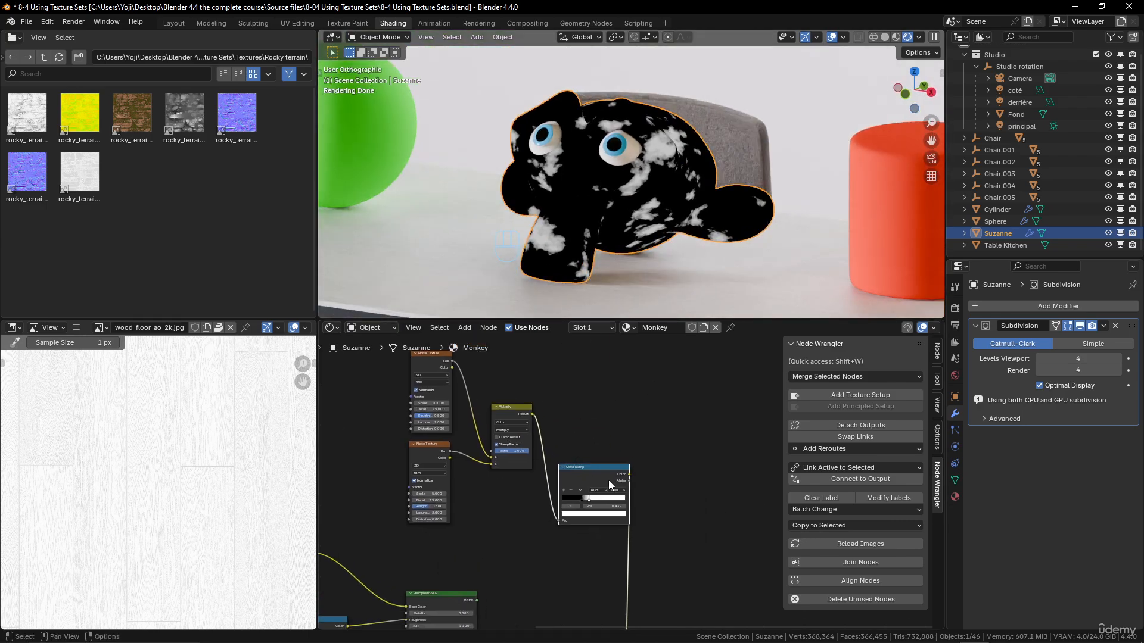
pyautogui.moveTo(688, 191); pyautogui.dragTo(659, 199, button='middle')
pyautogui.scroll(3, 680, 210)
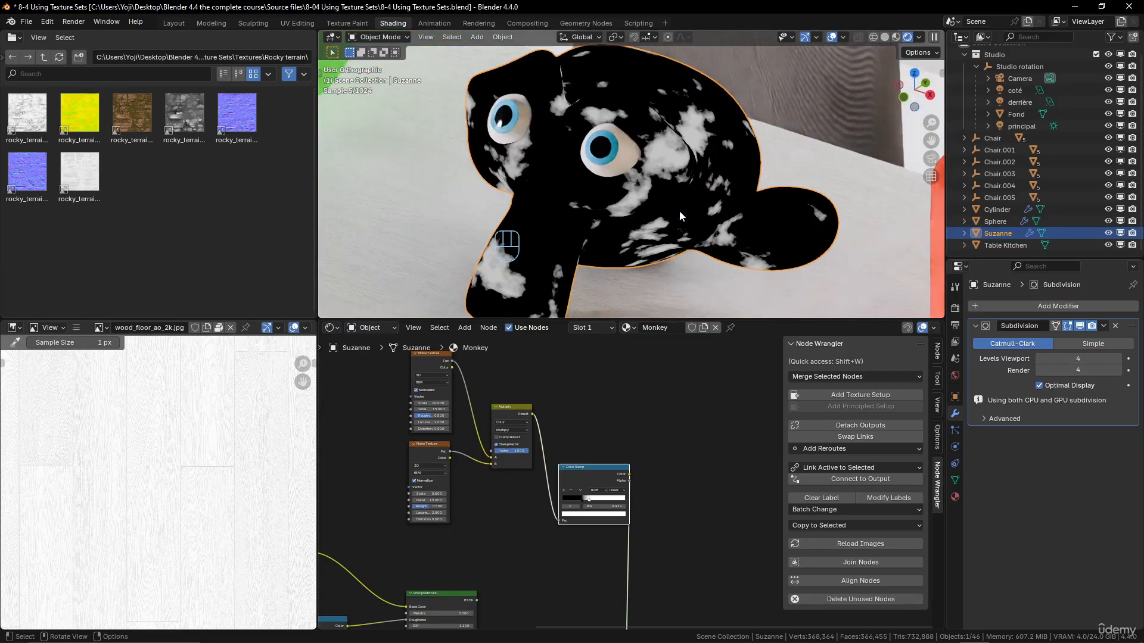
pyautogui.moveTo(594, 219); pyautogui.dragTo(629, 213, button='middle')
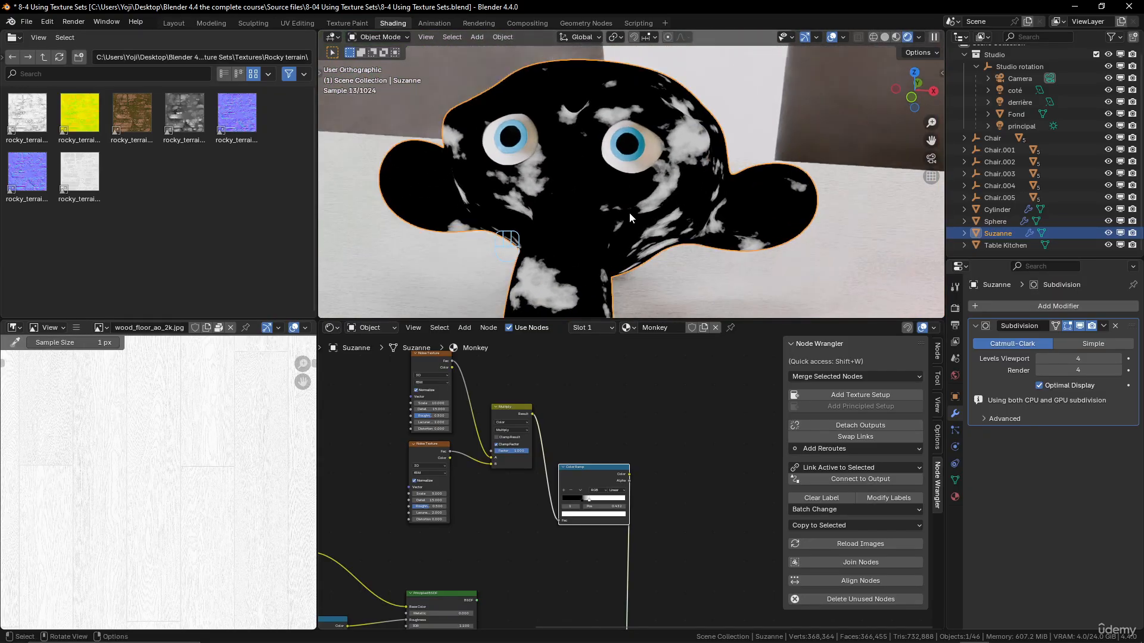
pyautogui.scroll(2, 638, 441)
pyautogui.moveTo(574, 505); pyautogui.dragTo(543, 514)
pyautogui.scroll(2, 568, 508)
pyautogui.click(548, 515)
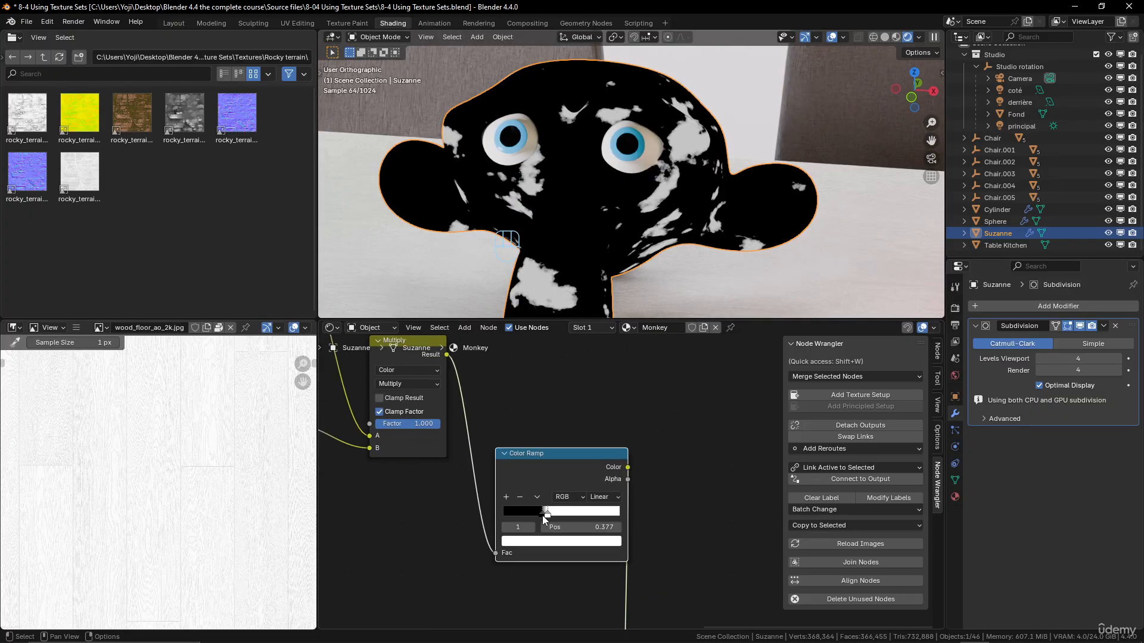
pyautogui.click(542, 515)
pyautogui.click(548, 516)
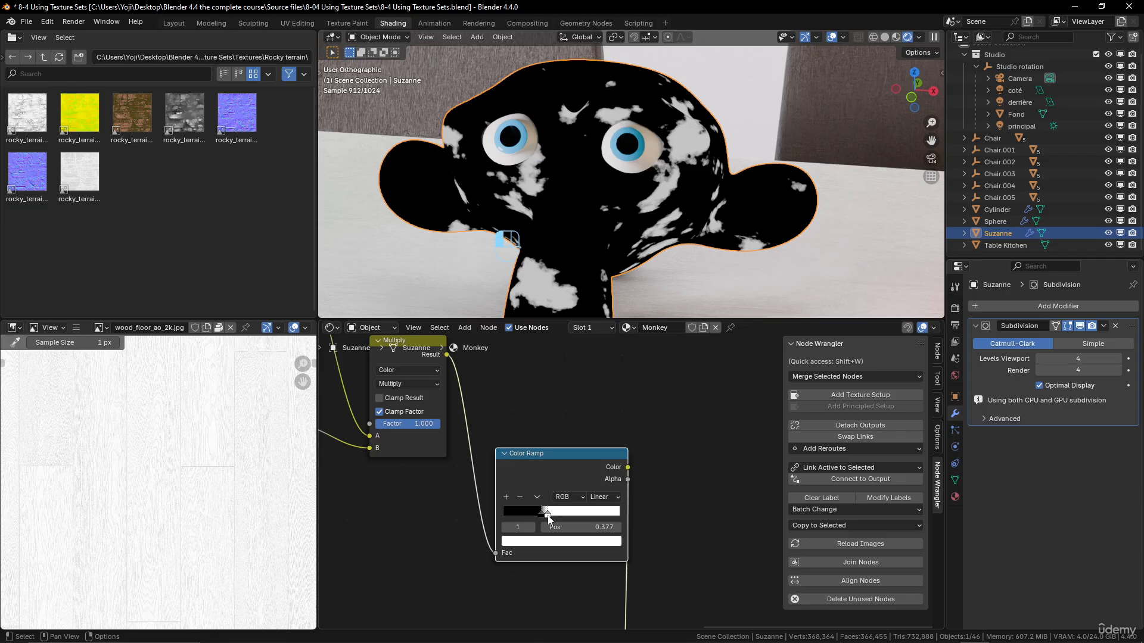
pyautogui.moveTo(549, 518); pyautogui.dragTo(547, 519)
# Step: Add a Mix Shader node between the two Principled BSDF nodes and the Material Output
pyautogui.scroll(-5, 643, 212)
pyautogui.moveTo(650, 209); pyautogui.dragTo(615, 206, button='middle')
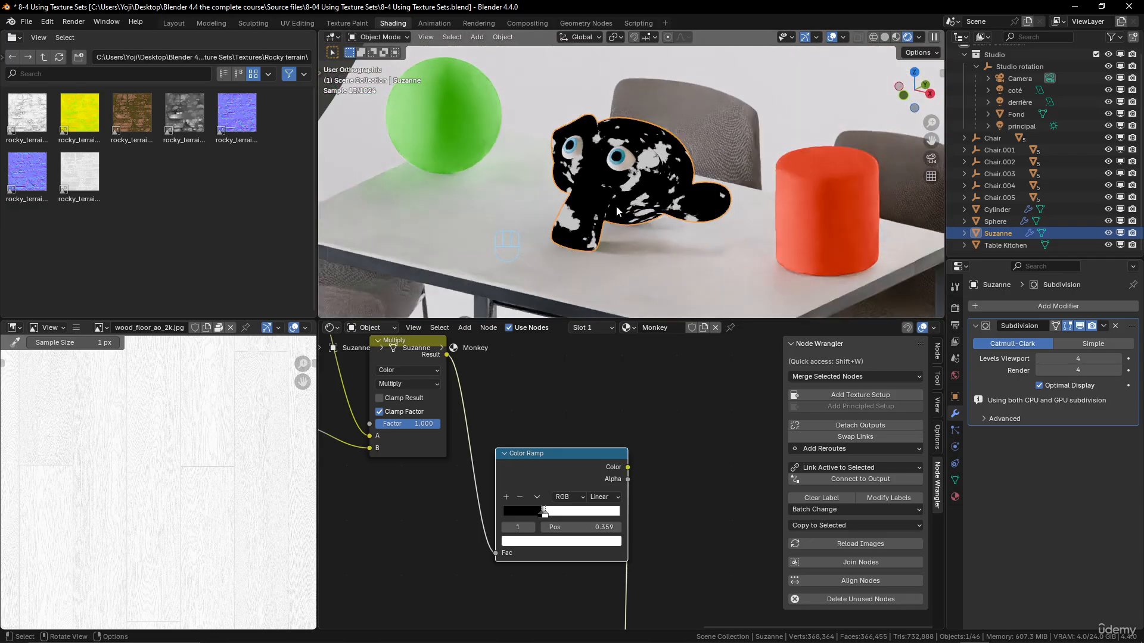
pyautogui.scroll(-7, 630, 495)
pyautogui.moveTo(630, 589); pyautogui.dragTo(662, 488, button='middle')
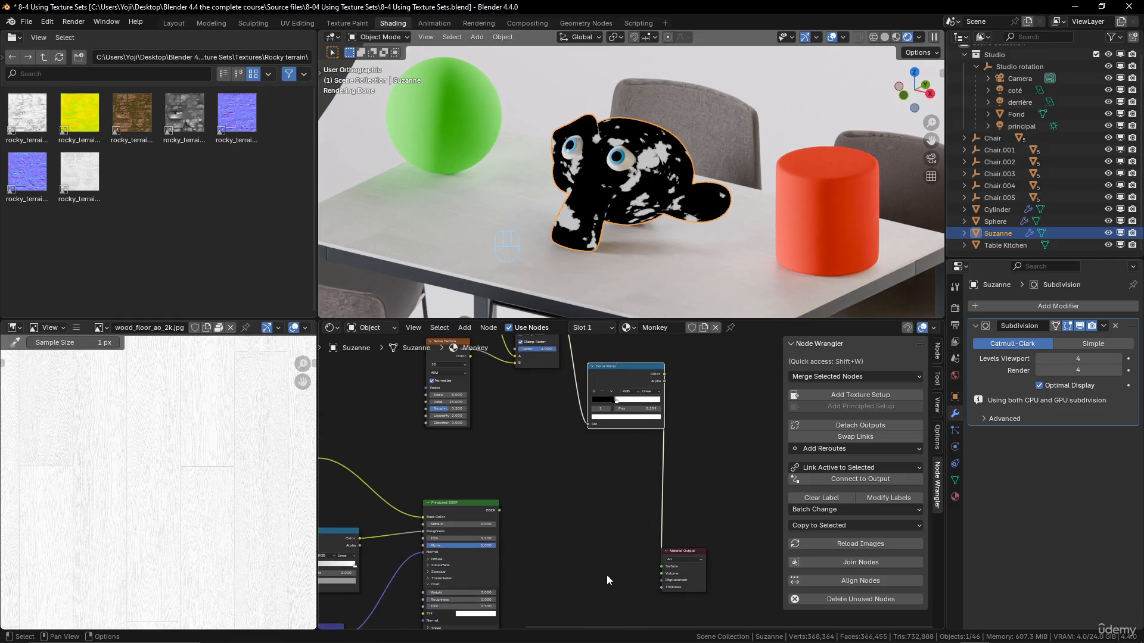
pyautogui.moveTo(589, 599); pyautogui.dragTo(590, 507, button='middle')
pyautogui.scroll(3, 584, 508)
pyautogui.scroll(-1, 581, 465)
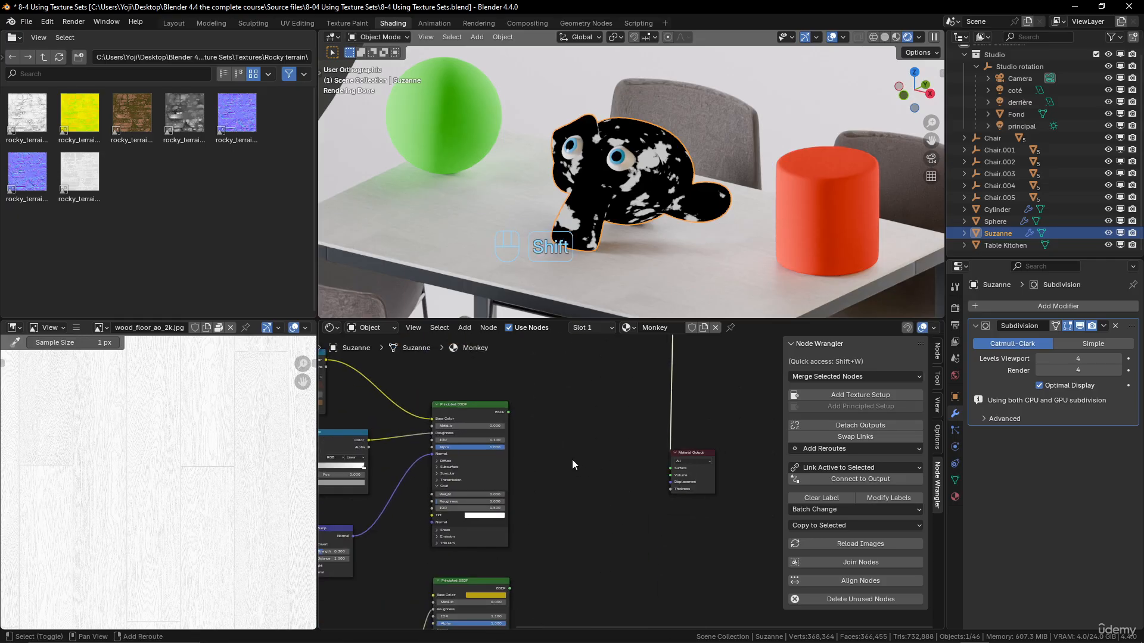
pyautogui.hotkey('shift', 'a')
pyautogui.moveTo(572, 459)
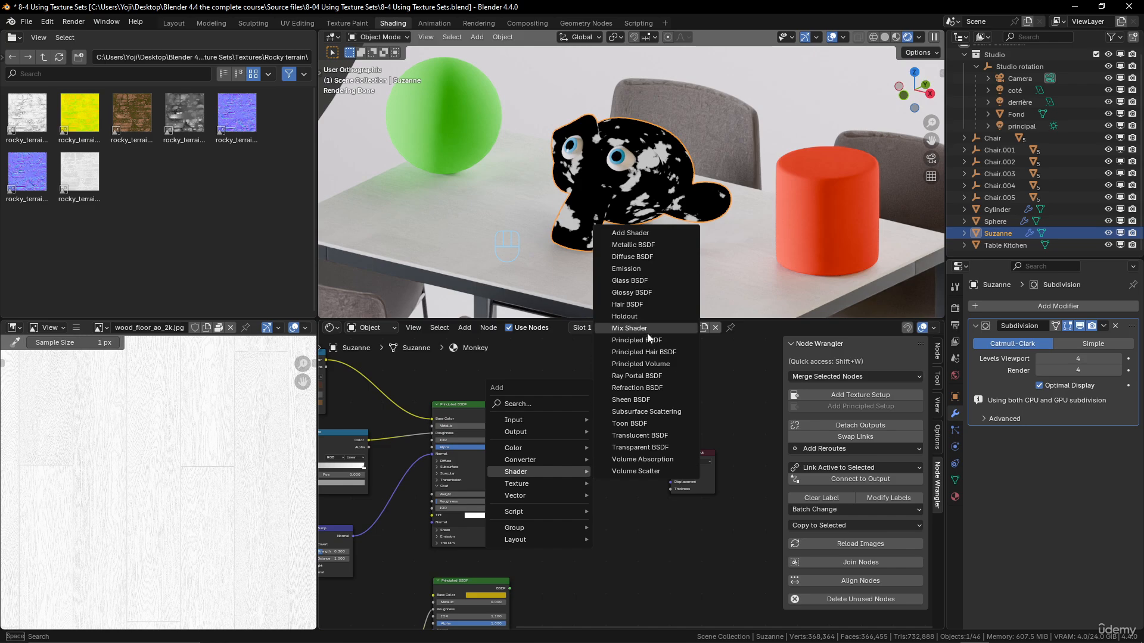
pyautogui.click(648, 329)
pyautogui.click(595, 499)
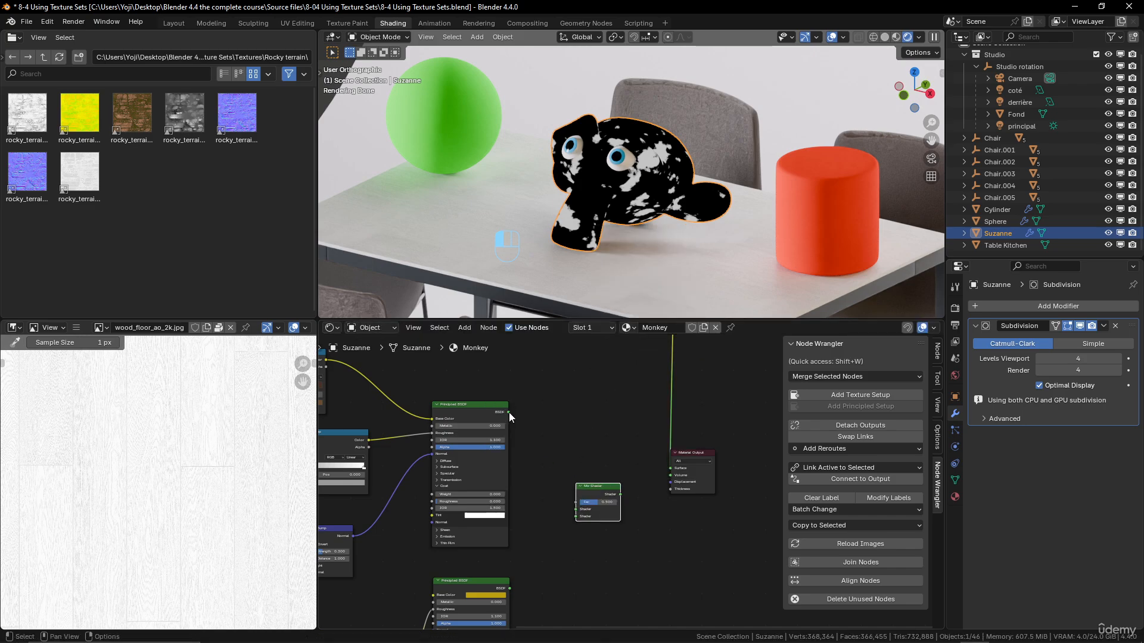
# Step: Feed both Principled BSDFs and the mask's Color Ramp, as the factor, into the Mix Shader and link it to the Material Output surface
pyautogui.moveTo(508, 412); pyautogui.dragTo(576, 509)
pyautogui.moveTo(512, 586); pyautogui.dragTo(571, 519)
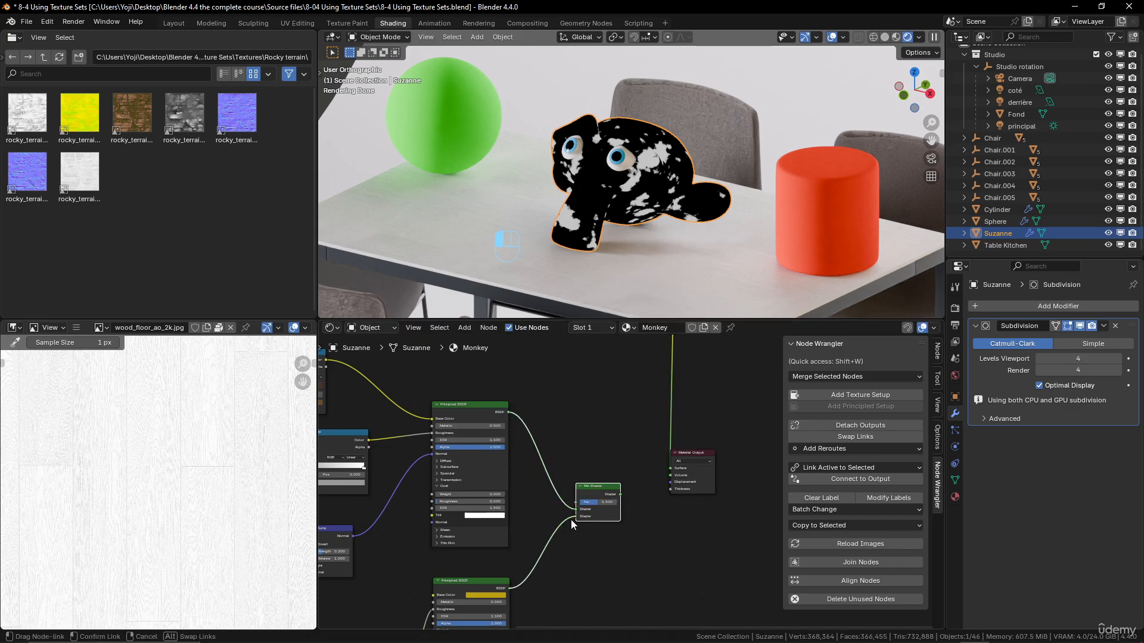
pyautogui.moveTo(593, 442); pyautogui.dragTo(627, 529, button='middle')
pyautogui.scroll(-3, 628, 528)
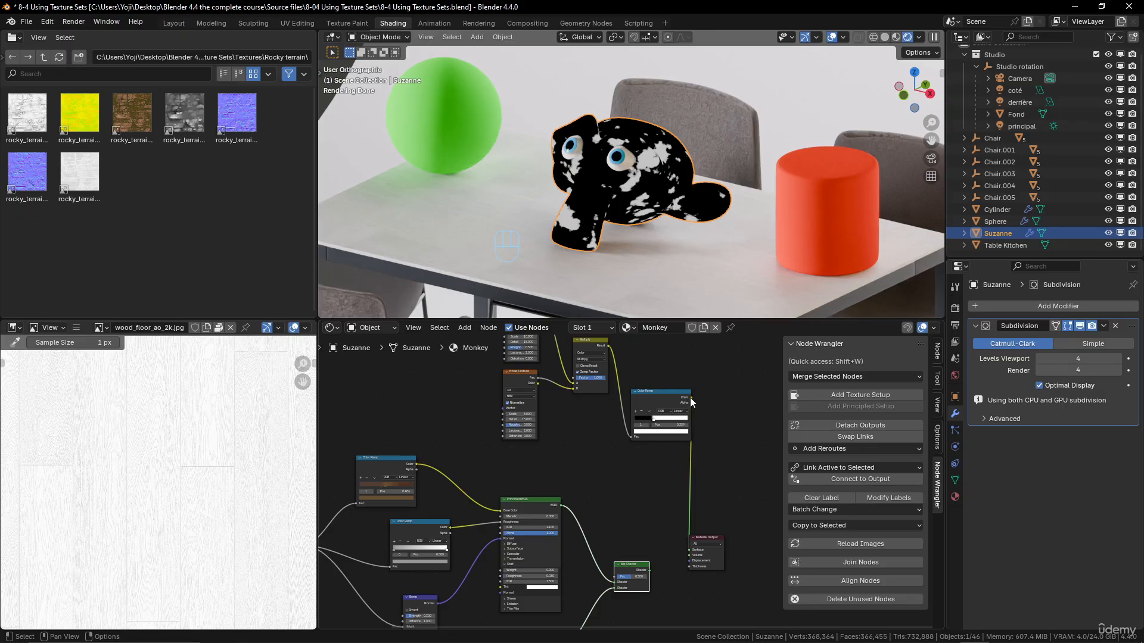
pyautogui.moveTo(691, 397); pyautogui.dragTo(615, 577)
pyautogui.keyDown('ctrl'); pyautogui.keyDown('shift'); pyautogui.click(630, 565); pyautogui.keyUp('shift'); pyautogui.keyUp('ctrl')
# Step: Set the black stop of the mask's Color Ramp to position 0.327
pyautogui.scroll(5, 667, 184)
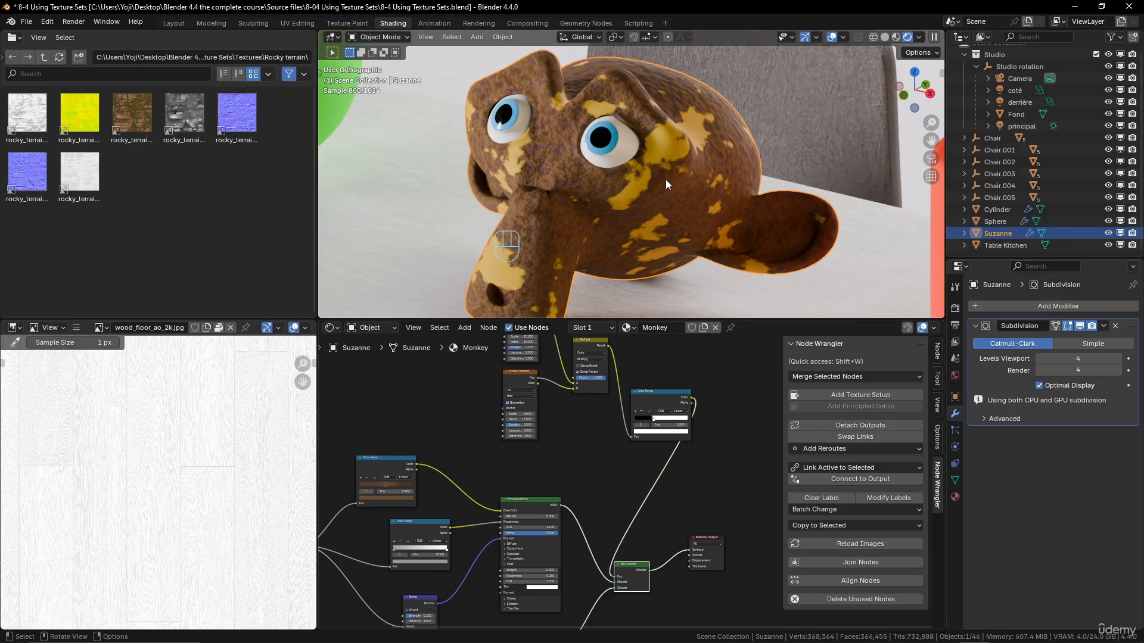
pyautogui.scroll(5, 619, 417)
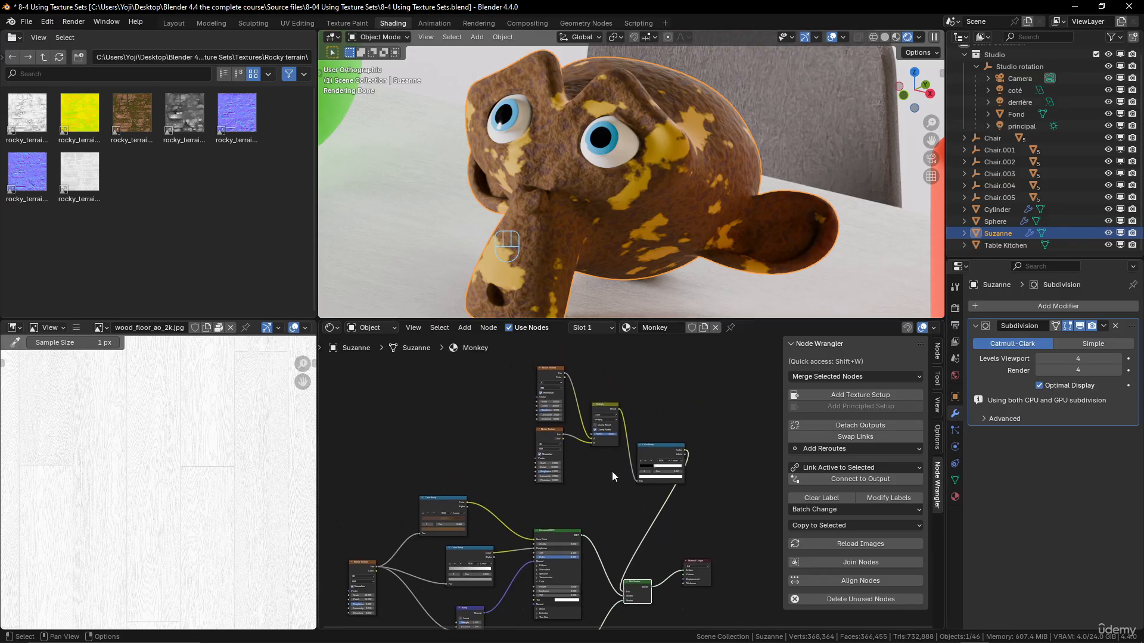
pyautogui.moveTo(694, 439); pyautogui.dragTo(691, 442)
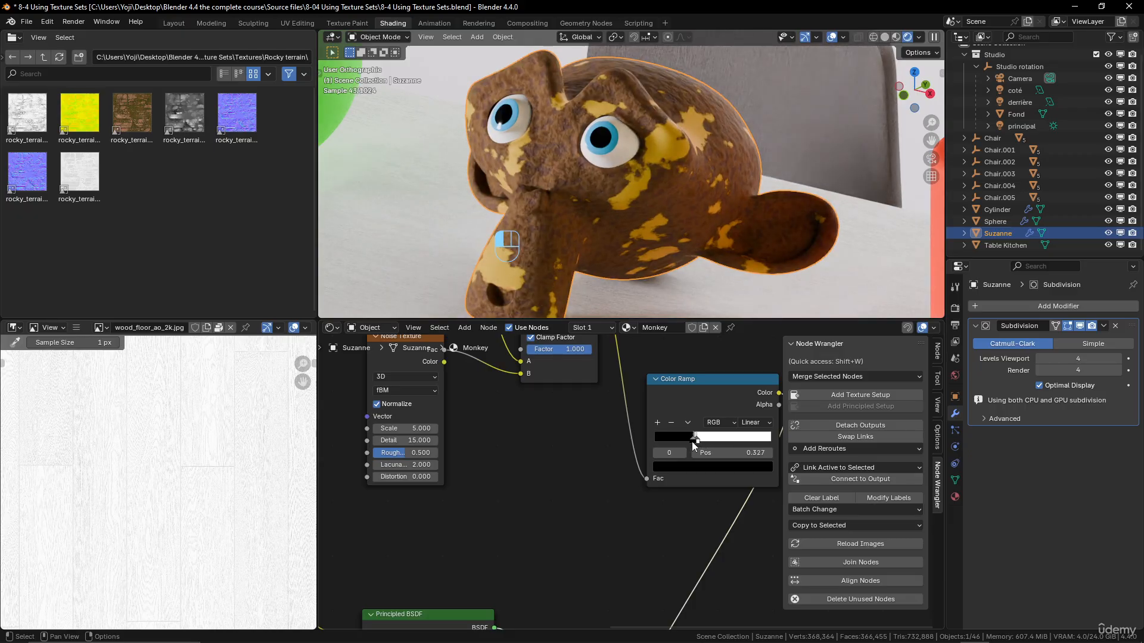
# Step: Insert an Invert Color node on the link between the mask's Color Ramp and the Mix Shader factor
pyautogui.scroll(-2, 566, 453)
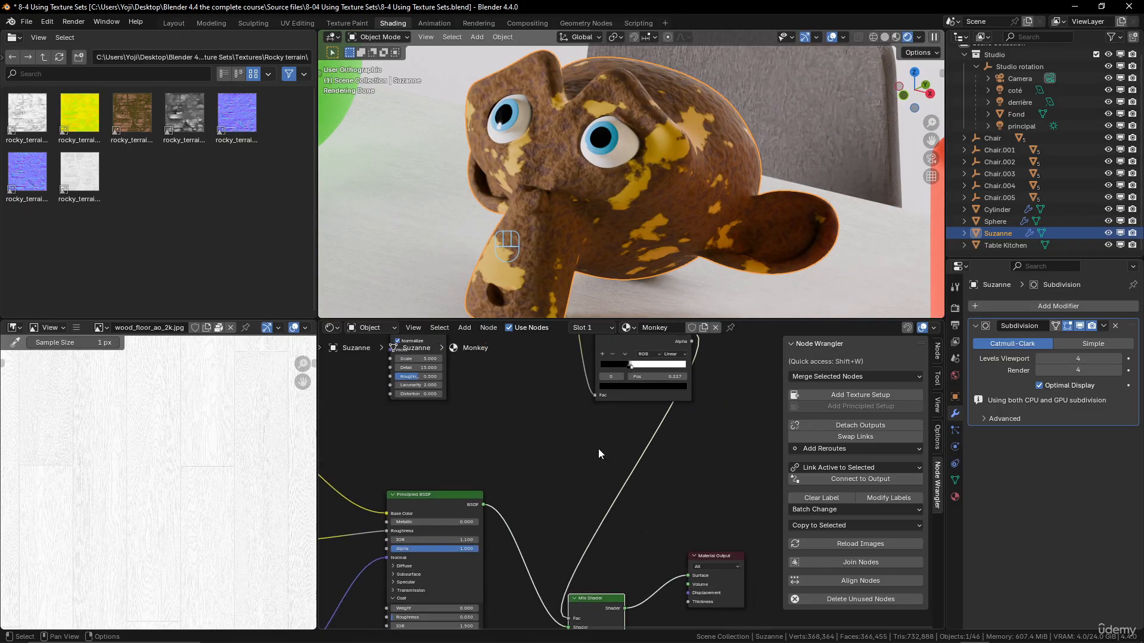
pyautogui.hotkey('shift', 'a')
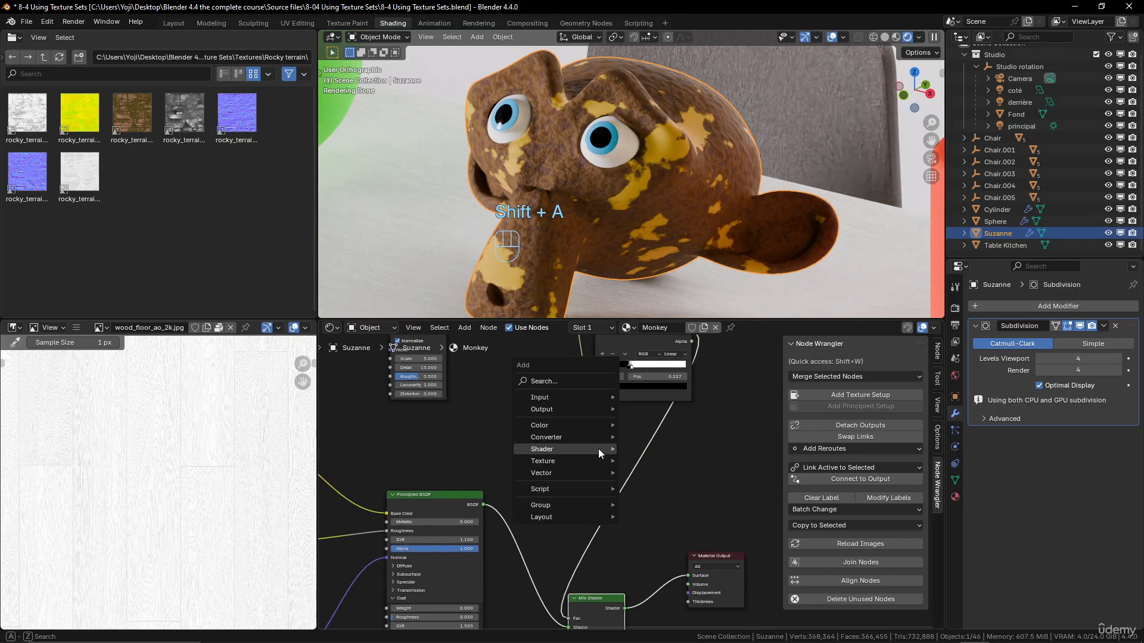
pyautogui.click(588, 382)
pyautogui.write('in')
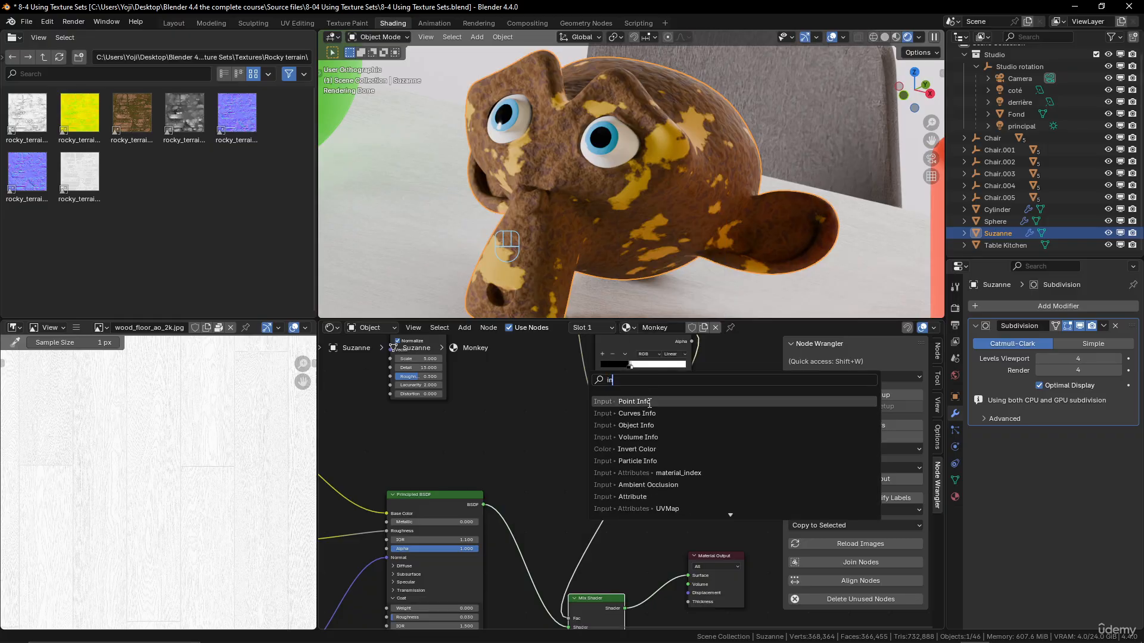
pyautogui.click(646, 449)
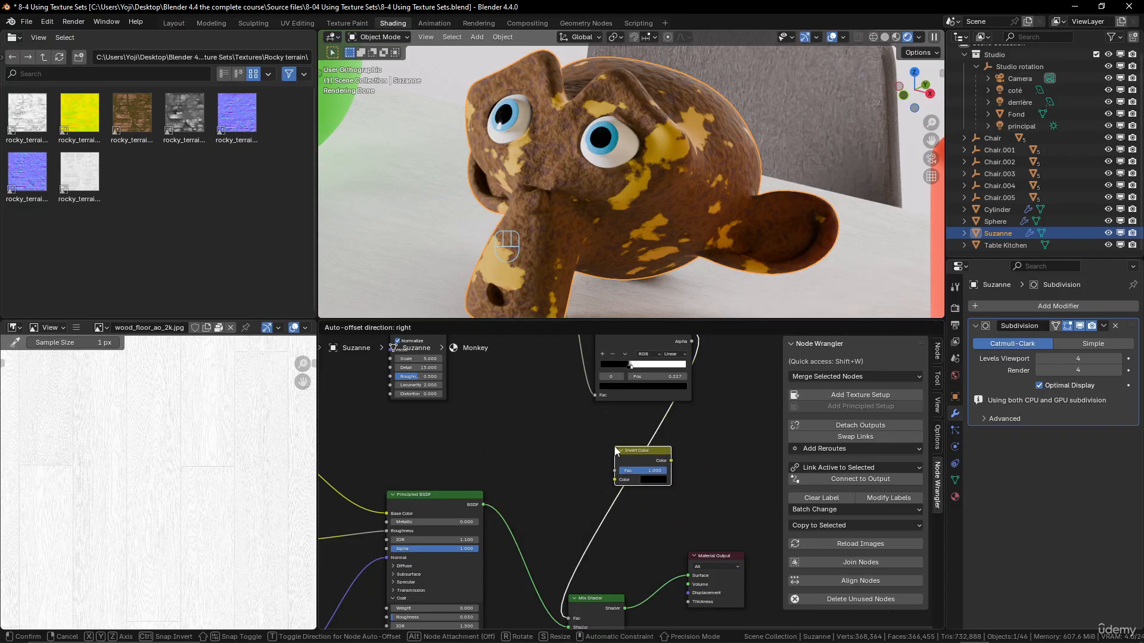
pyautogui.click(709, 451)
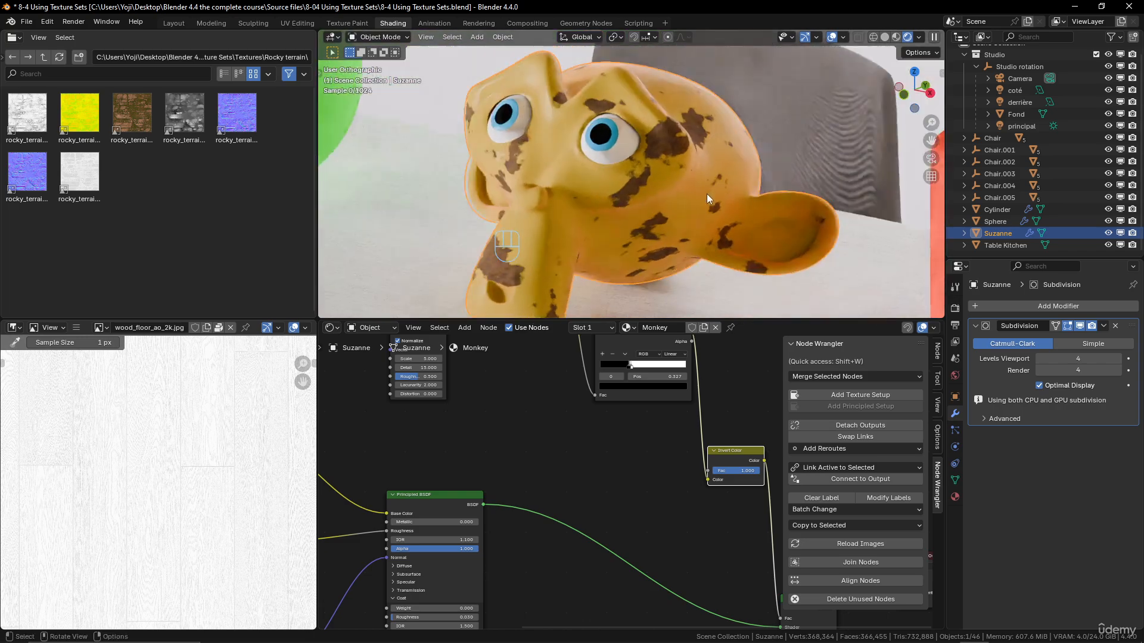
# Step: Examine the yellow and rust areas on the monkey and the node branches of both Principled BSDFs
pyautogui.scroll(2, 685, 191)
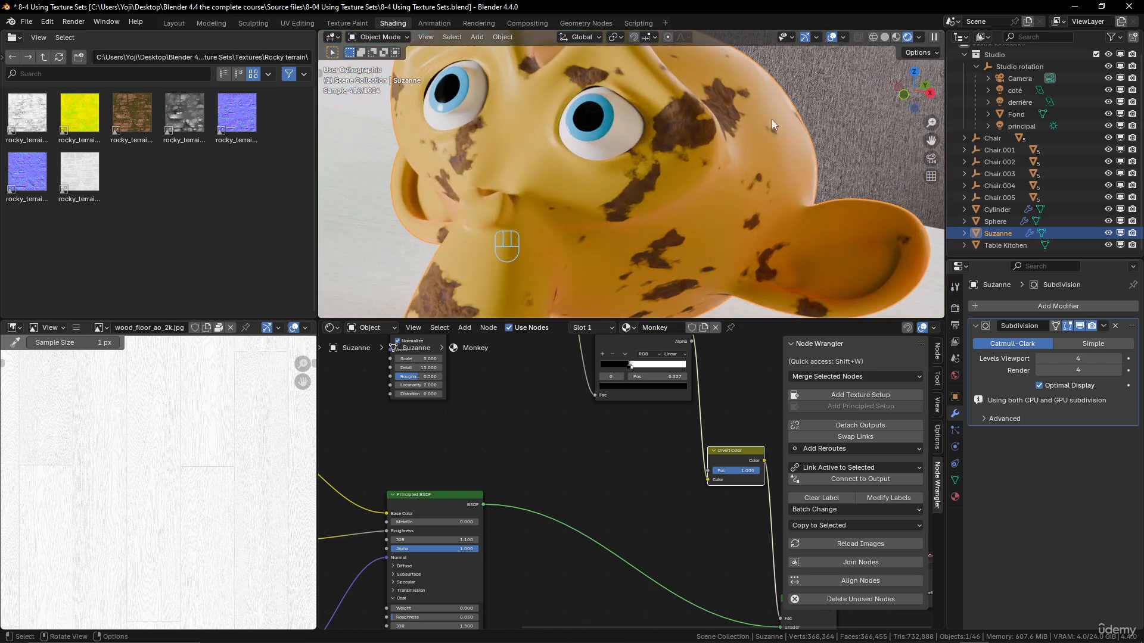
pyautogui.scroll(-4, 709, 158)
pyautogui.moveTo(683, 196); pyautogui.dragTo(721, 199, button='middle')
pyautogui.scroll(5, 712, 220)
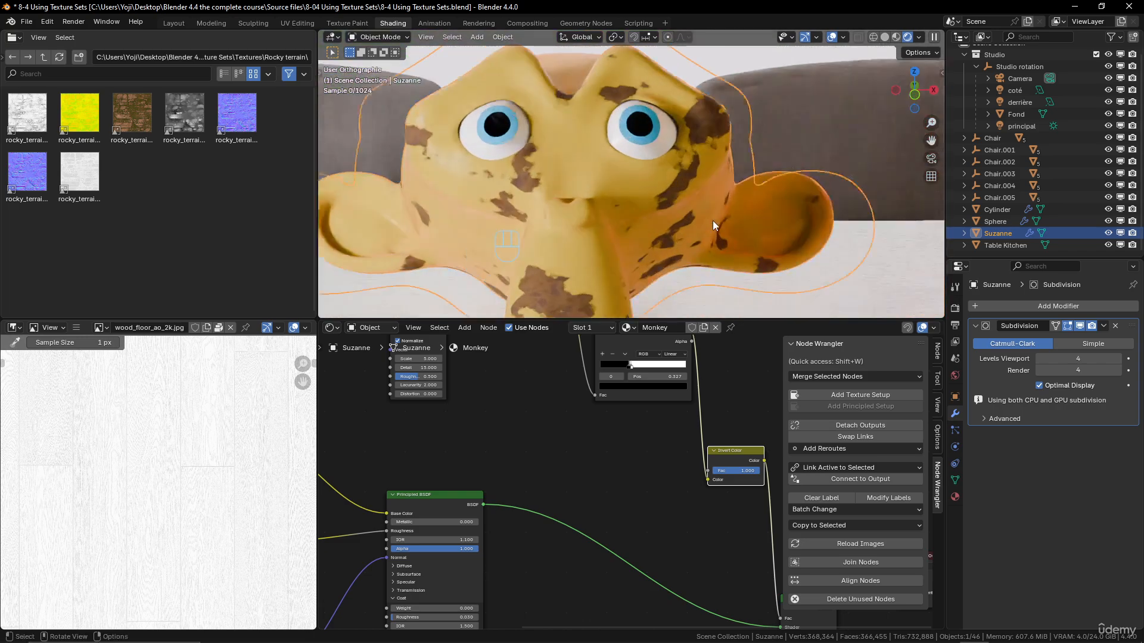
pyautogui.scroll(-5, 613, 417)
pyautogui.moveTo(613, 418); pyautogui.dragTo(712, 369, button='middle')
pyautogui.scroll(-6, 596, 527)
pyautogui.scroll(3, 656, 475)
pyautogui.scroll(1, 655, 474)
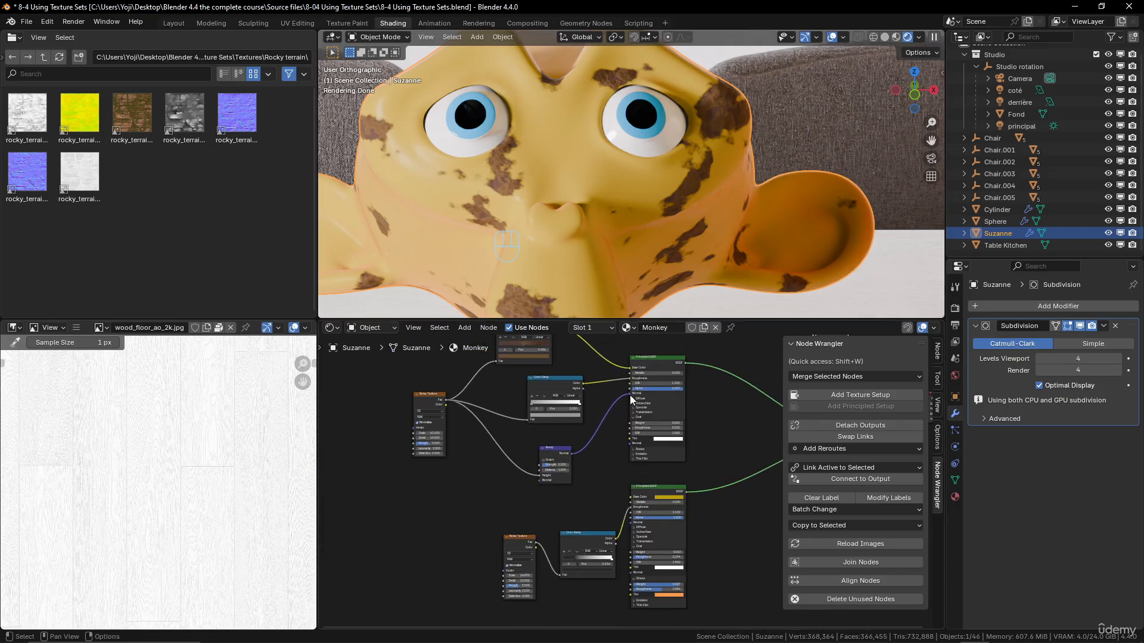
pyautogui.moveTo(689, 420); pyautogui.dragTo(681, 434, button='middle')
pyautogui.scroll(3, 680, 491)
pyautogui.moveTo(667, 513); pyautogui.dragTo(663, 468, button='middle')
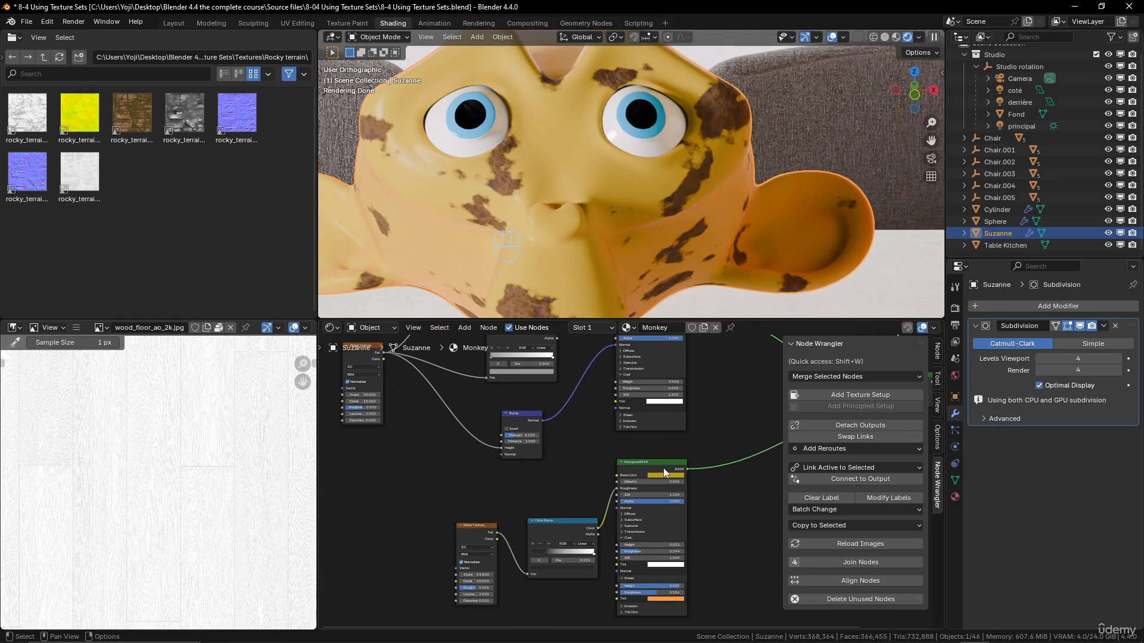
pyautogui.moveTo(660, 185); pyautogui.dragTo(646, 182, button='middle')
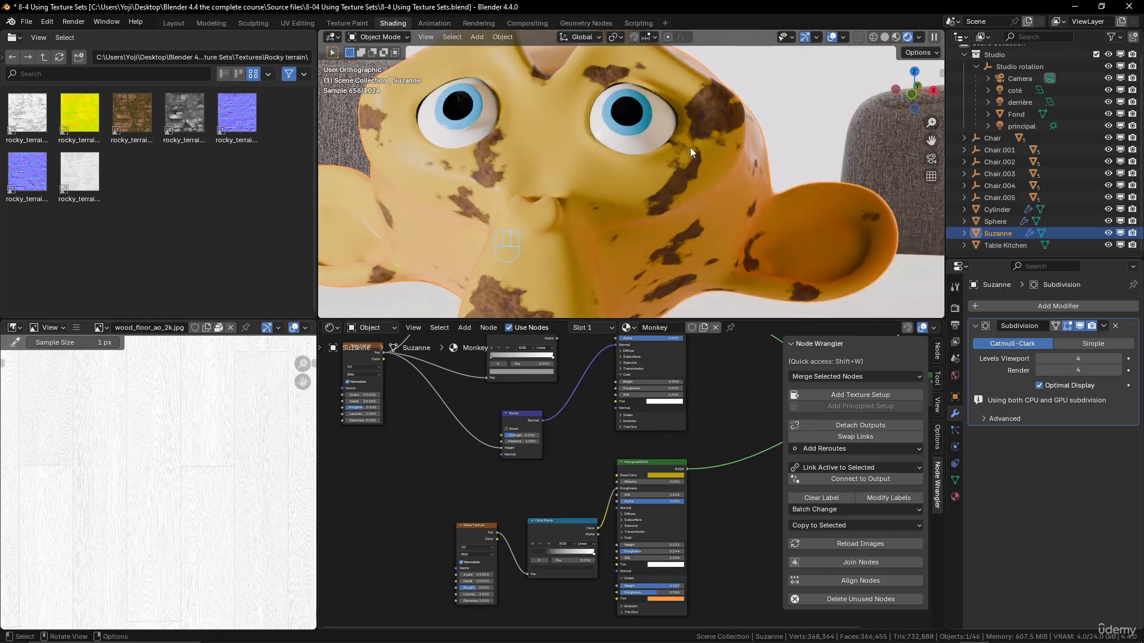
pyautogui.moveTo(677, 178); pyautogui.dragTo(662, 176, button='middle')
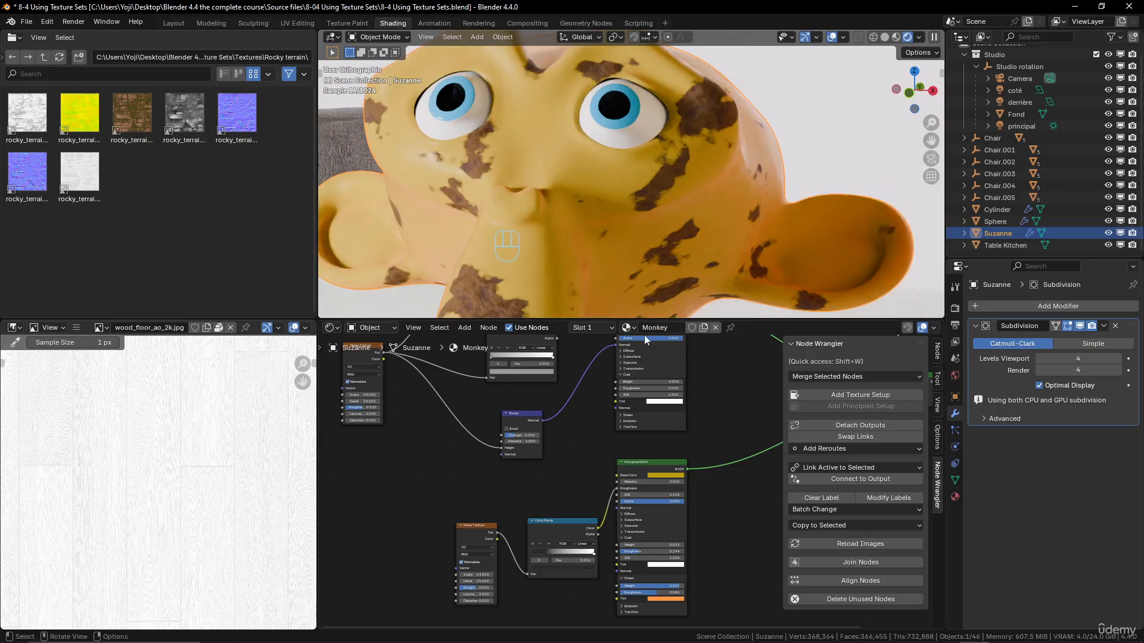
# Step: Preview the Invert Color node's output on the monkey to inspect the black-and-white mask
pyautogui.scroll(-2, 645, 448)
pyautogui.moveTo(682, 417); pyautogui.dragTo(645, 513, button='middle')
pyautogui.scroll(-3, 652, 498)
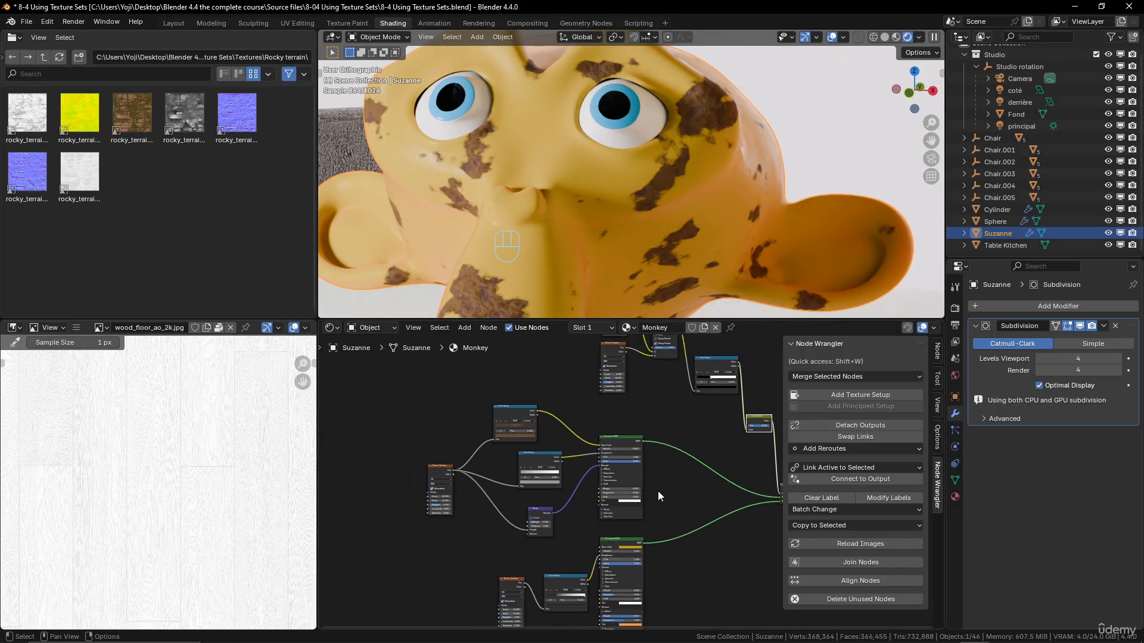
pyautogui.moveTo(709, 476); pyautogui.dragTo(650, 513, button='middle')
pyautogui.keyDown('ctrl'); pyautogui.keyDown('shift'); pyautogui.click(706, 462); pyautogui.keyUp('shift'); pyautogui.keyUp('ctrl')
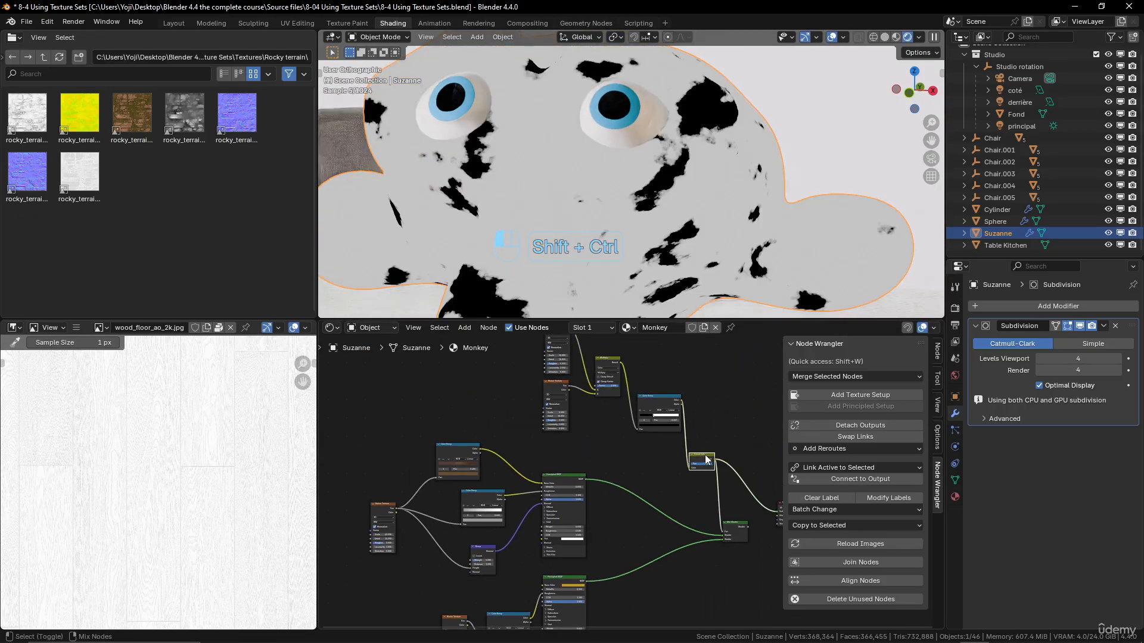
pyautogui.moveTo(671, 530); pyautogui.dragTo(658, 488, button='middle')
pyautogui.scroll(2, 657, 489)
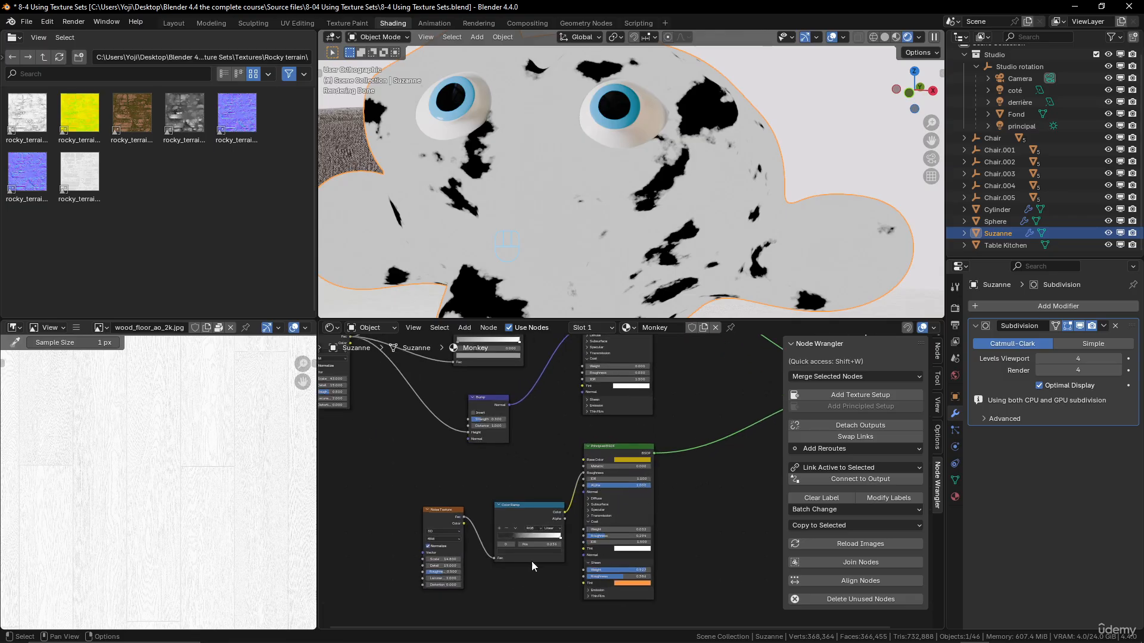
# Step: Add a Displacement node below the Mix Shader
pyautogui.scroll(-5, 623, 533)
pyautogui.moveTo(775, 426); pyautogui.dragTo(645, 467, button='middle')
pyautogui.scroll(7, 667, 491)
pyautogui.scroll(-2, 724, 459)
pyautogui.hotkey('shift', 'a')
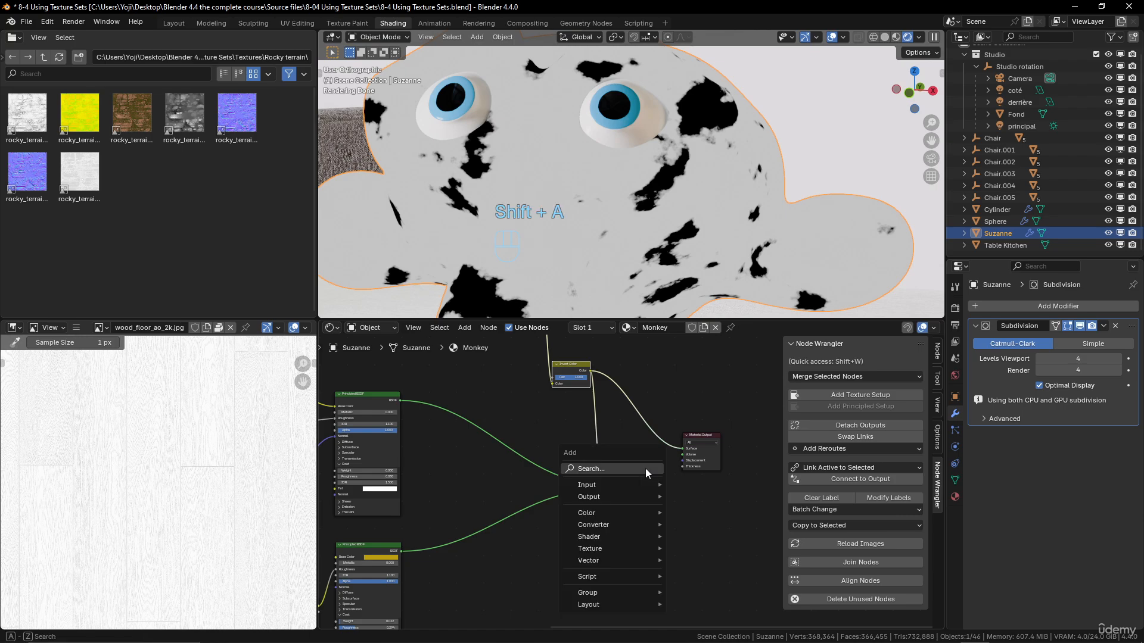
pyautogui.write('di')
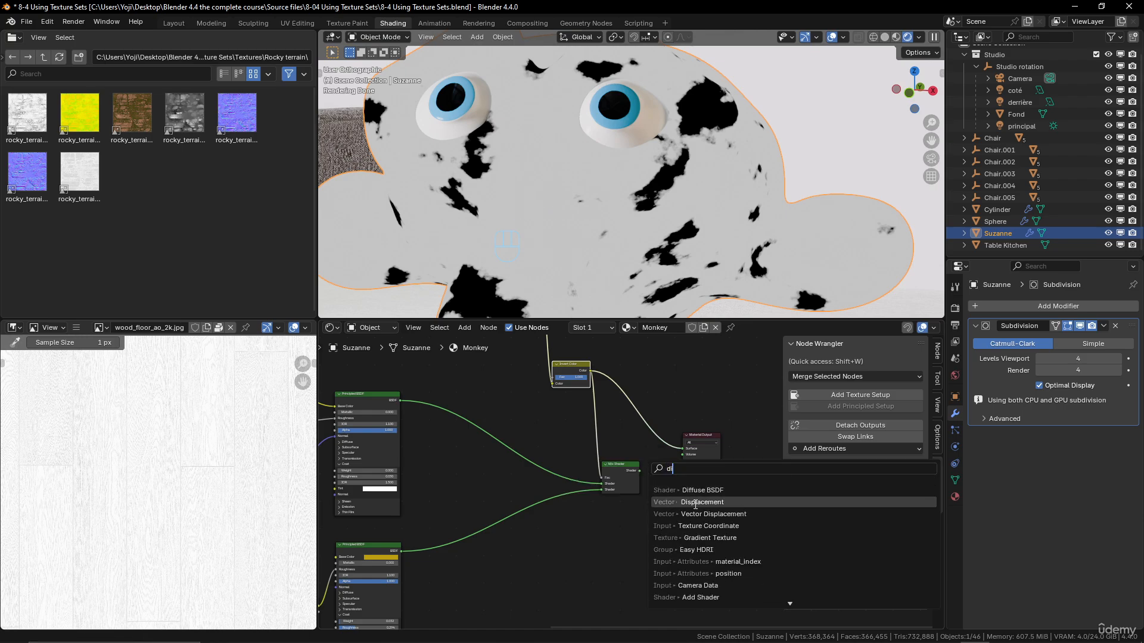
pyautogui.click(695, 504)
pyautogui.click(614, 528)
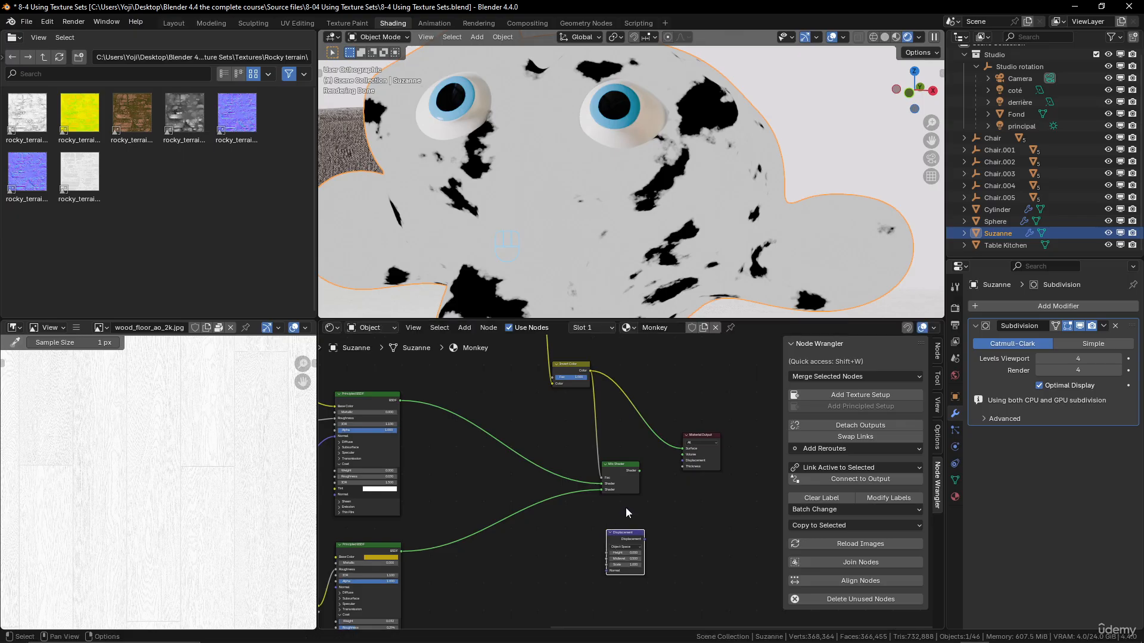
# Step: Link the Invert Color output to the Displacement node's Height and the Displacement output to the Material Output's Displacement
pyautogui.scroll(-4, 622, 477)
pyautogui.moveTo(620, 458); pyautogui.dragTo(659, 466, button='middle')
pyautogui.scroll(5, 660, 465)
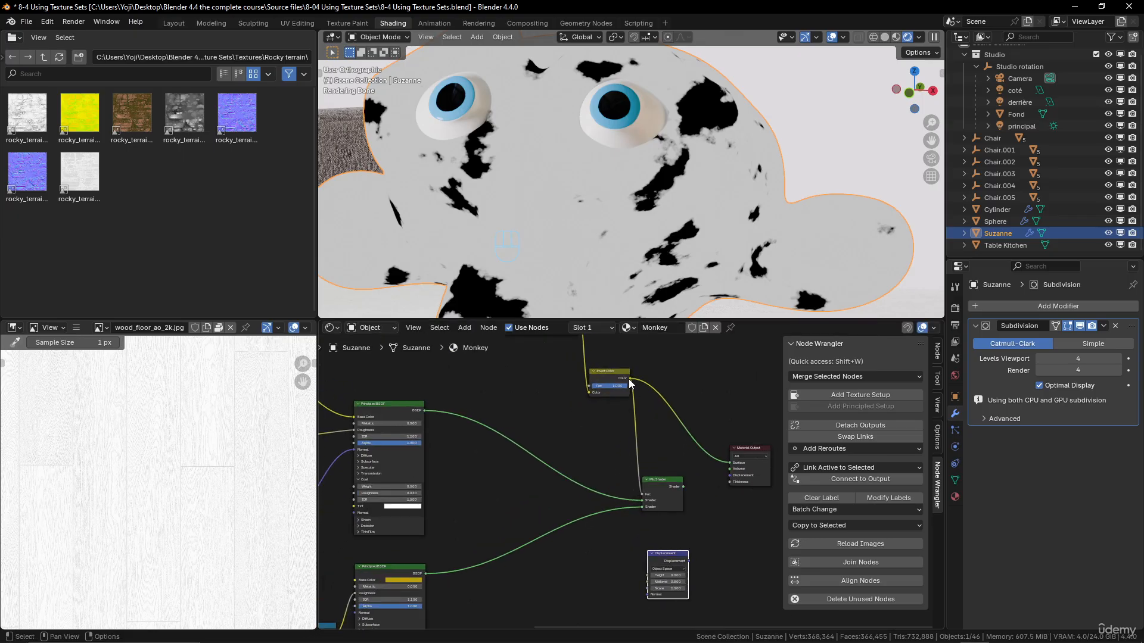
pyautogui.scroll(-2, 630, 381)
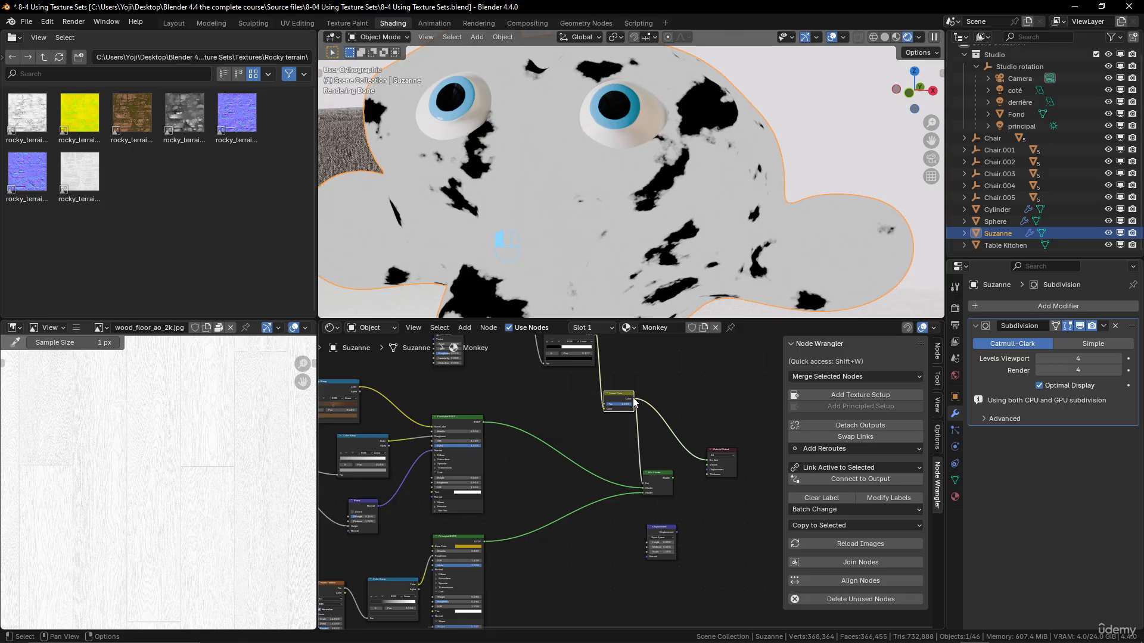
pyautogui.moveTo(635, 402); pyautogui.dragTo(632, 545)
pyautogui.press('Escape')
pyautogui.scroll(4, 646, 520)
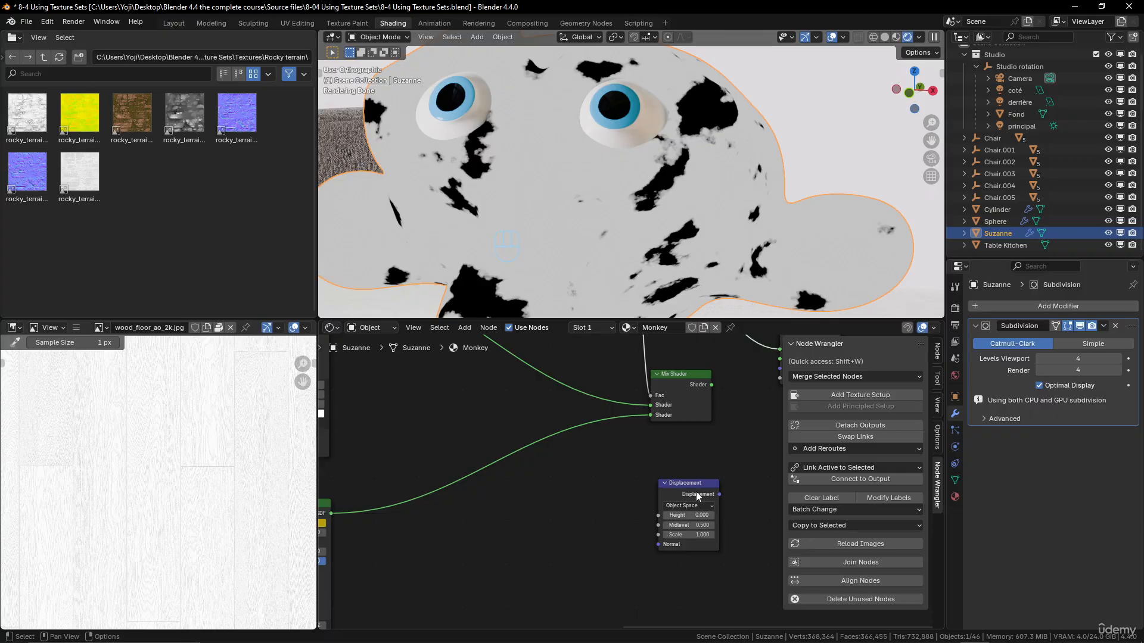
pyautogui.scroll(-4, 661, 462)
pyautogui.moveTo(628, 372); pyautogui.dragTo(678, 467)
pyautogui.scroll(2, 667, 530)
pyautogui.scroll(-2, 616, 458)
pyautogui.scroll(-1, 616, 459)
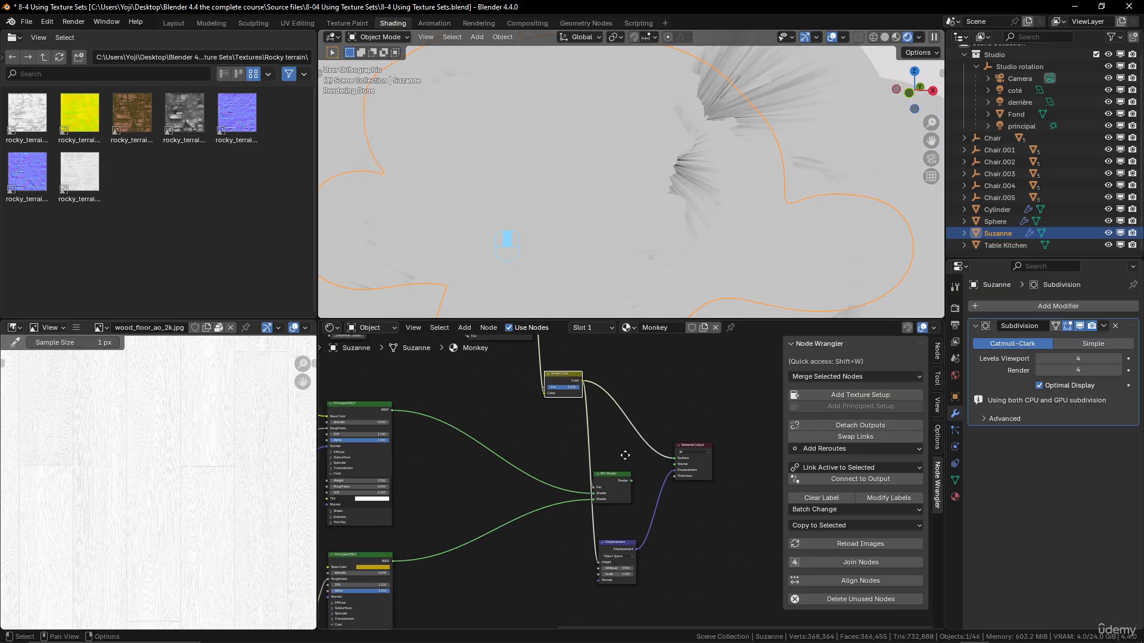
# Step: Set the Monkey material's surface displacement method to Bump Only in its settings
pyautogui.scroll(-2, 563, 459)
pyautogui.scroll(-4, 696, 220)
pyautogui.moveTo(697, 220); pyautogui.dragTo(657, 231, button='middle')
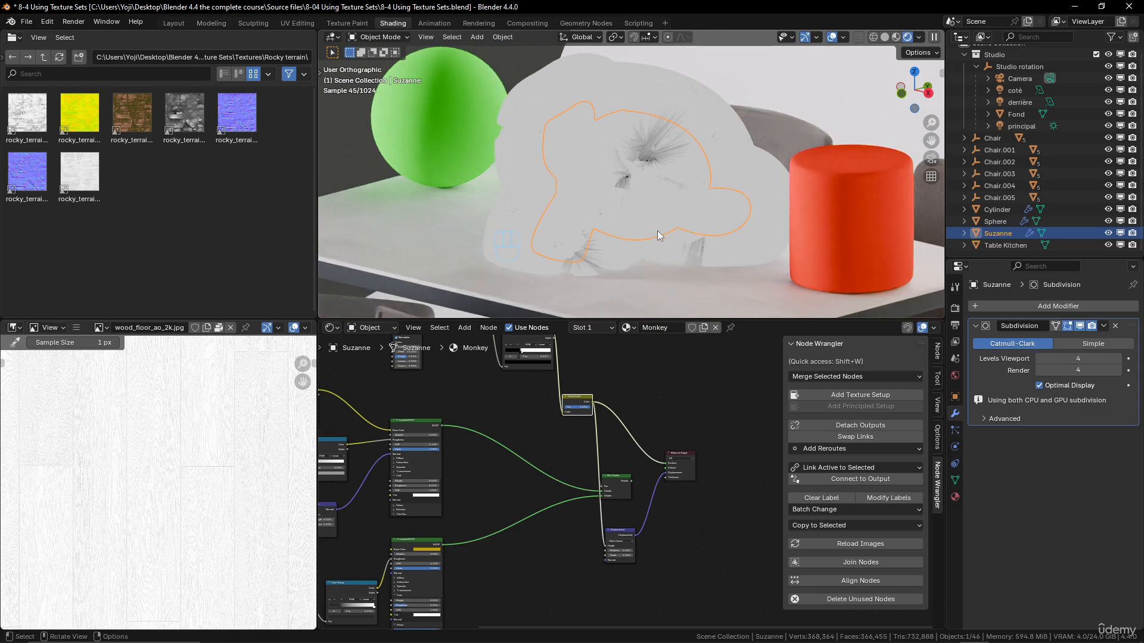
pyautogui.scroll(3, 654, 250)
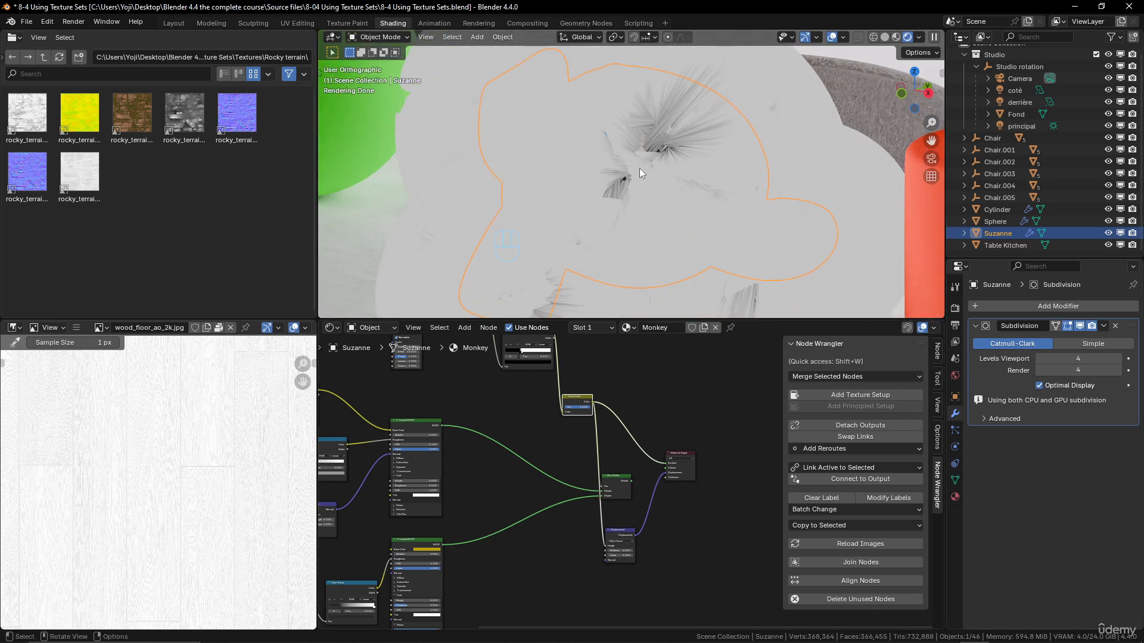
pyautogui.moveTo(639, 168); pyautogui.dragTo(667, 160, button='middle')
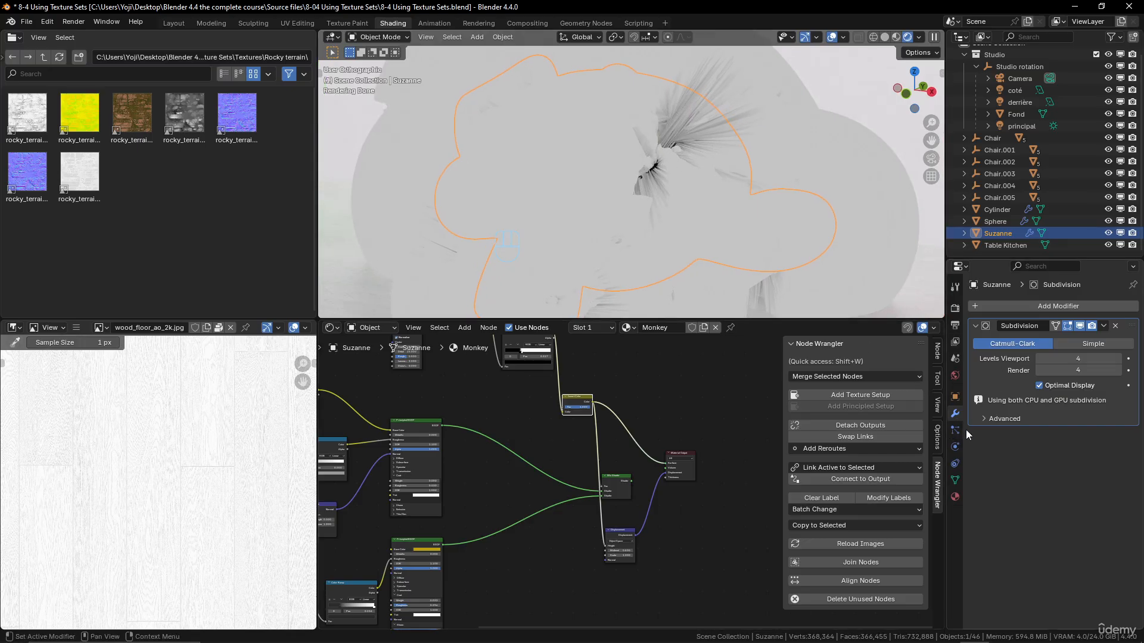
pyautogui.click(955, 497)
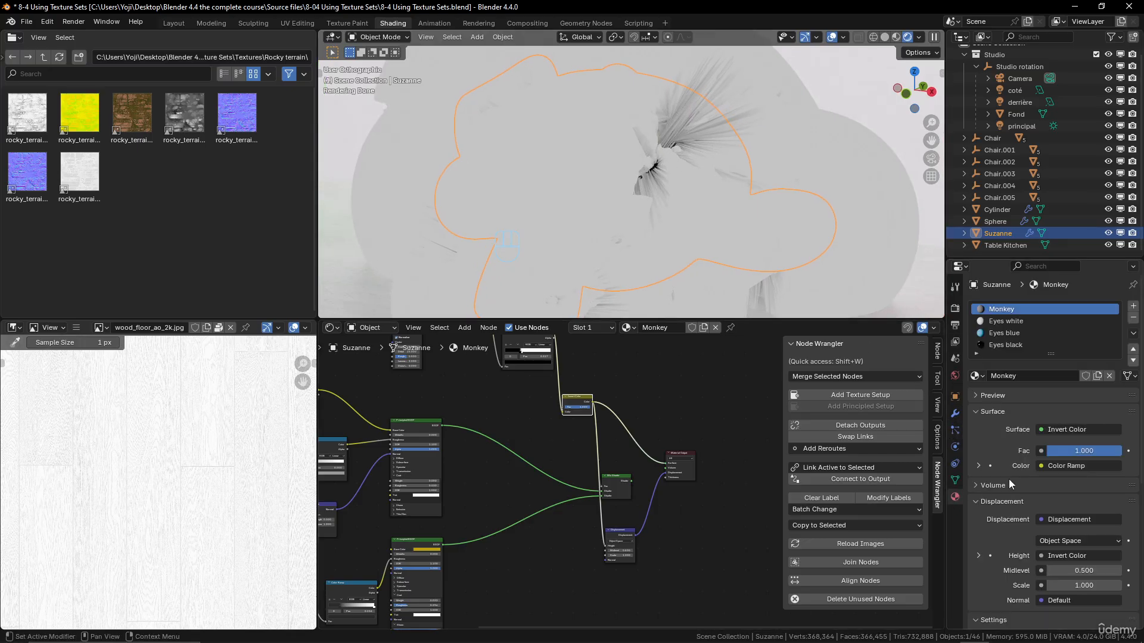
pyautogui.scroll(-8, 1042, 459)
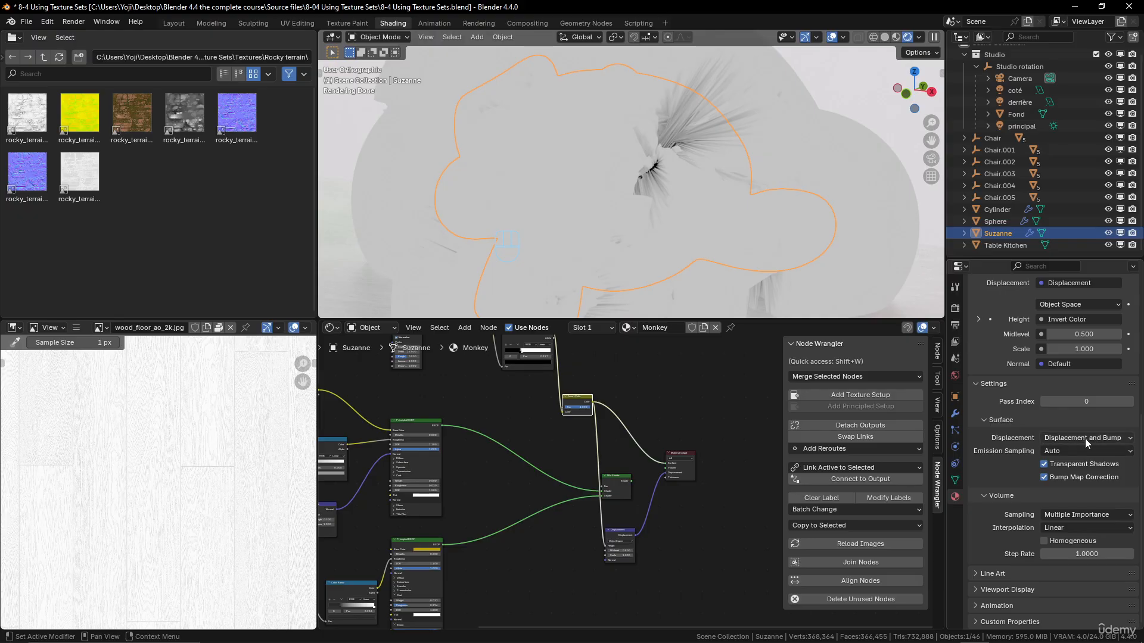
pyautogui.click(1080, 440)
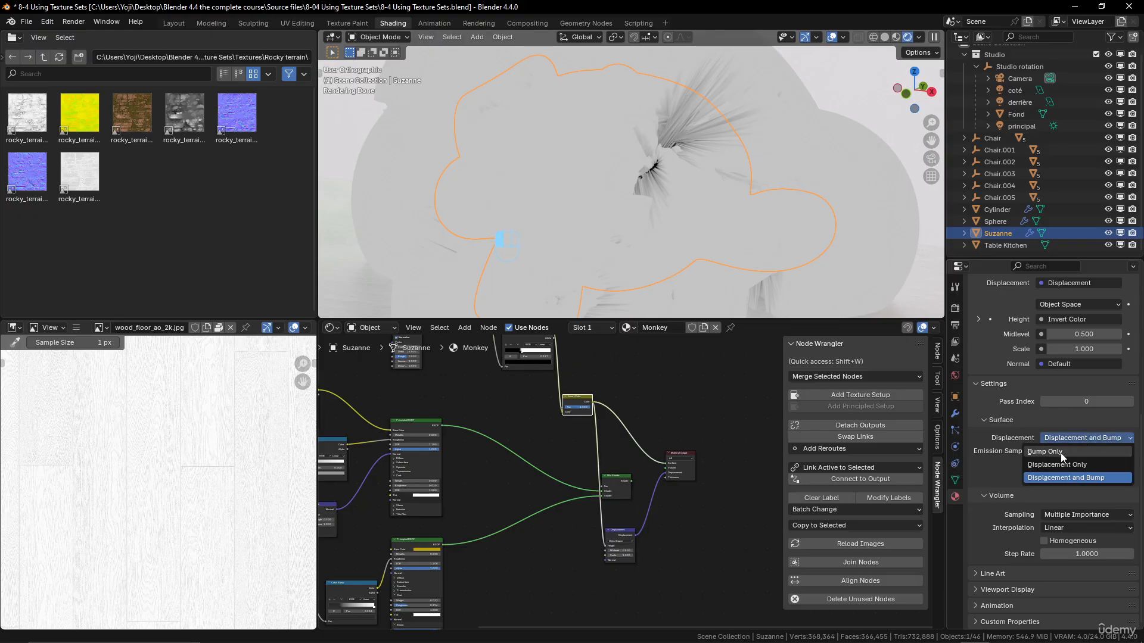
pyautogui.click(1061, 453)
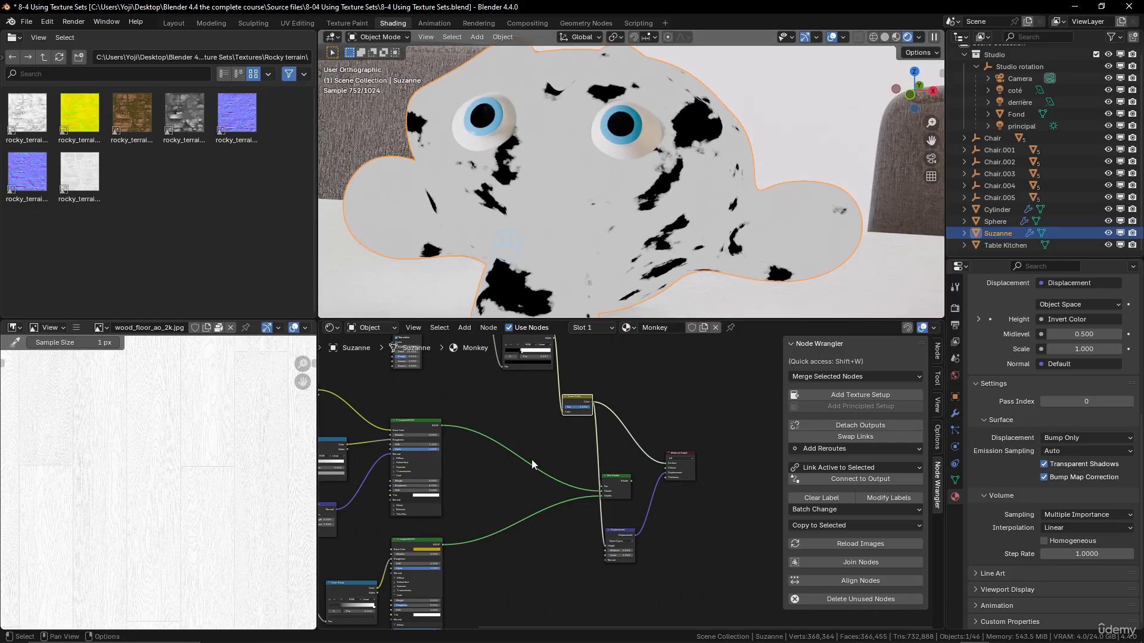
# Step: Link the yellow Principled BSDF directly to the Material Output's Surface to preview the paint on the monkey
pyautogui.moveTo(531, 460)
pyautogui.keyDown('shift'); pyautogui.mouseDown(button='middle')
pyautogui.moveTo(507, 478)
pyautogui.moveTo(524, 463)
pyautogui.mouseUp(button='middle'); pyautogui.keyUp('shift')
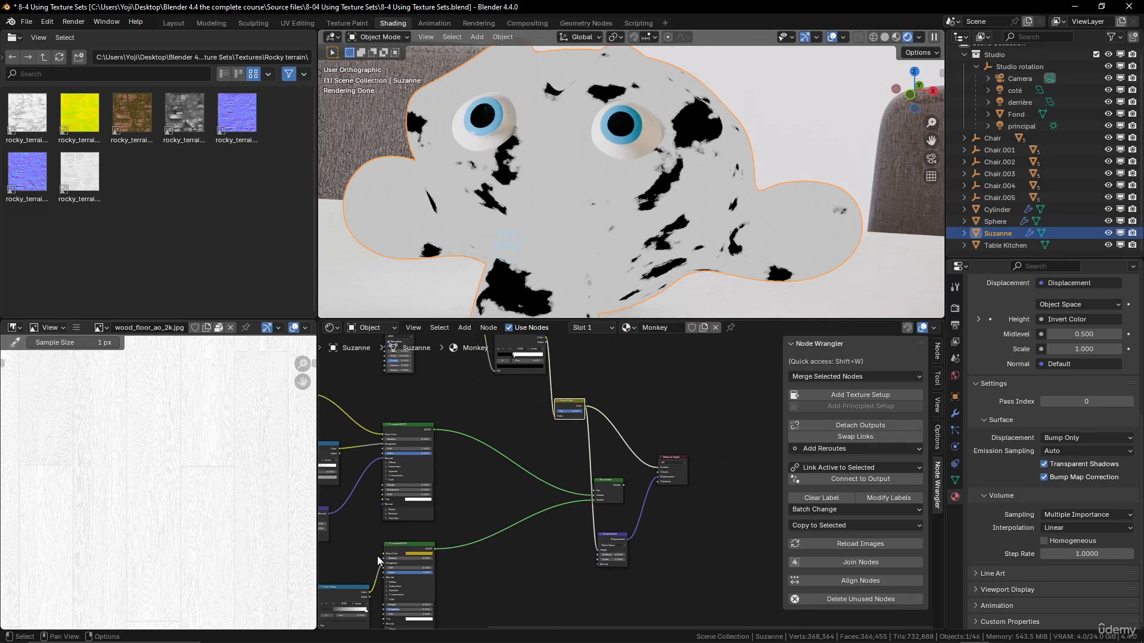
pyautogui.moveTo(434, 548); pyautogui.dragTo(658, 467)
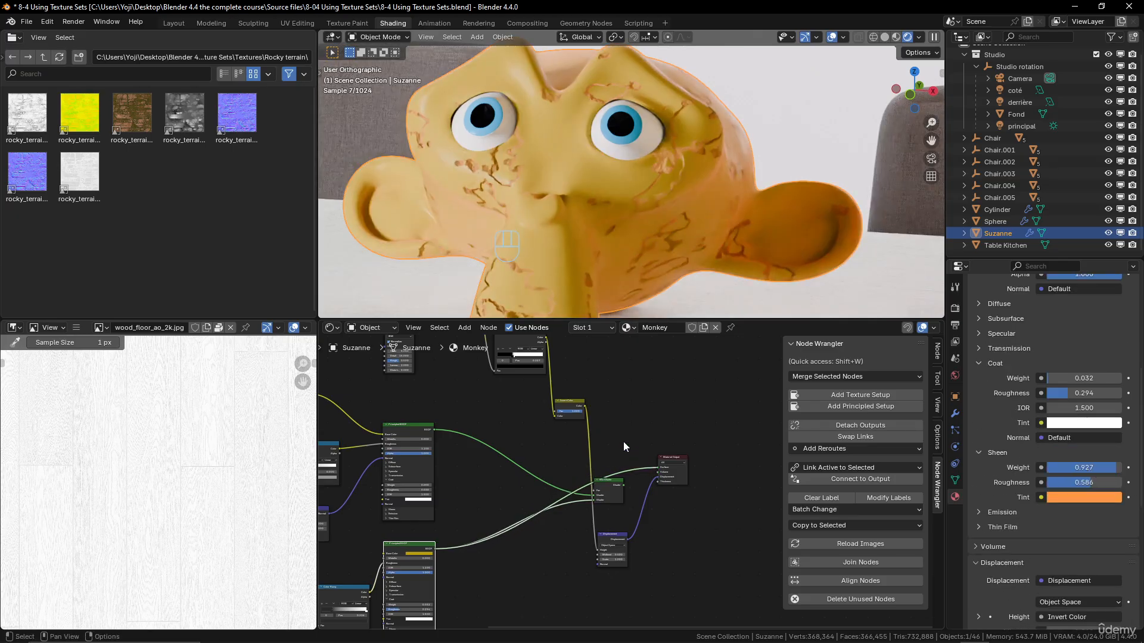
pyautogui.moveTo(644, 214); pyautogui.dragTo(663, 211, button='middle')
pyautogui.scroll(2, 685, 197)
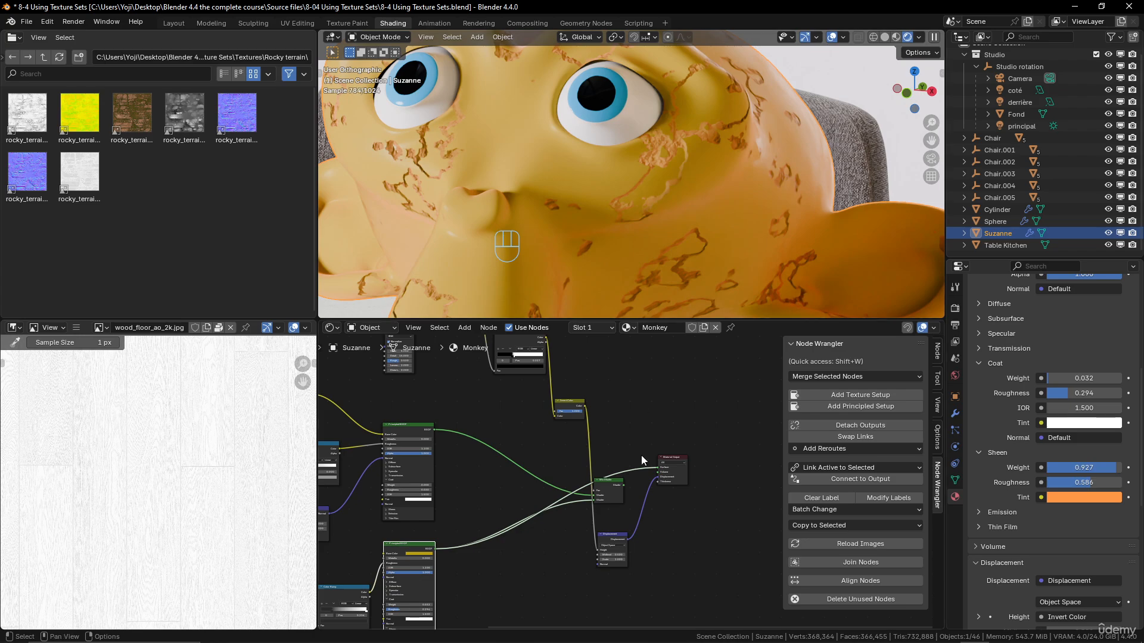
# Step: Try scale values of 0, 0.1 and 0.01 on the Displacement node
pyautogui.scroll(3, 645, 525)
pyautogui.moveTo(646, 530); pyautogui.dragTo(669, 367, button='middle')
pyautogui.scroll(1, 635, 472)
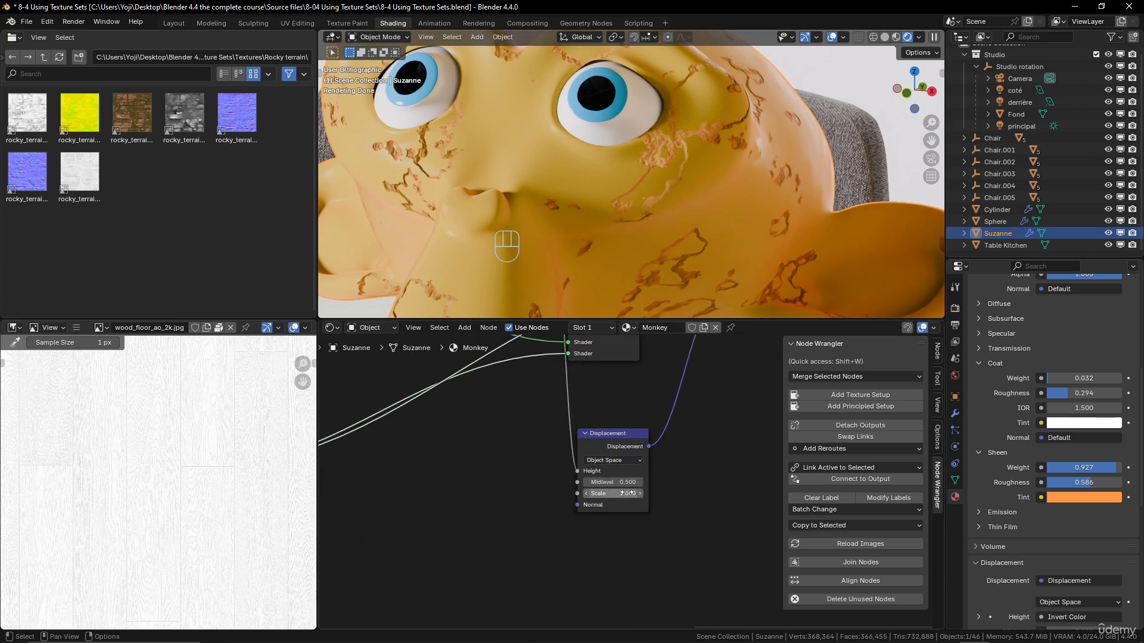
pyautogui.moveTo(614, 493); pyautogui.dragTo(569, 493)
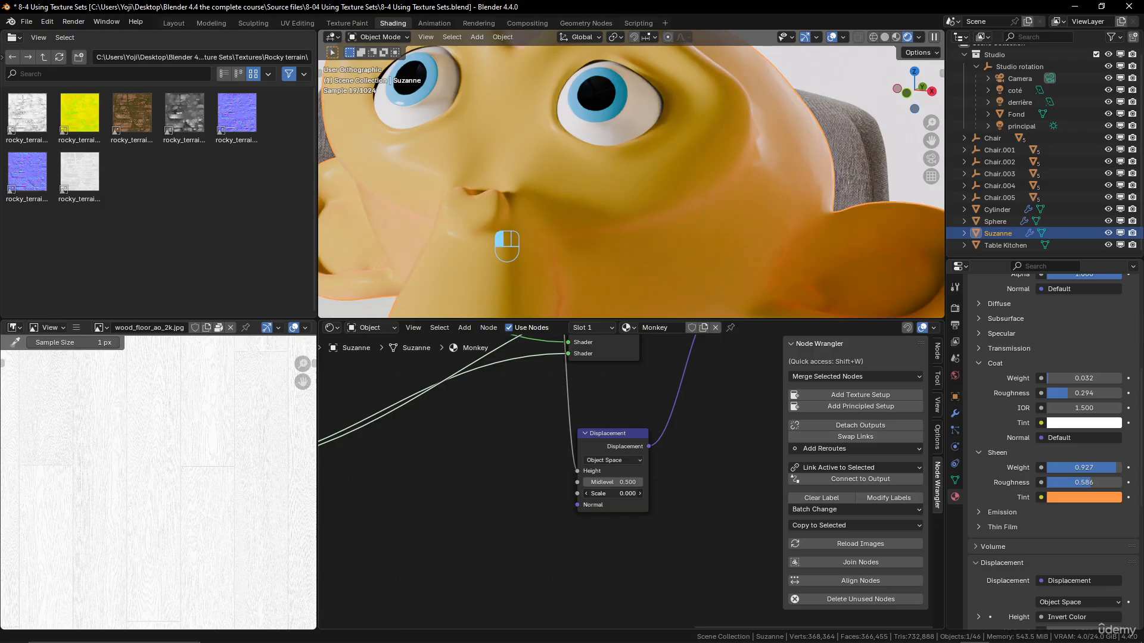
pyautogui.click(627, 494)
pyautogui.write('0.1')
pyautogui.press('Return')
pyautogui.click(629, 494)
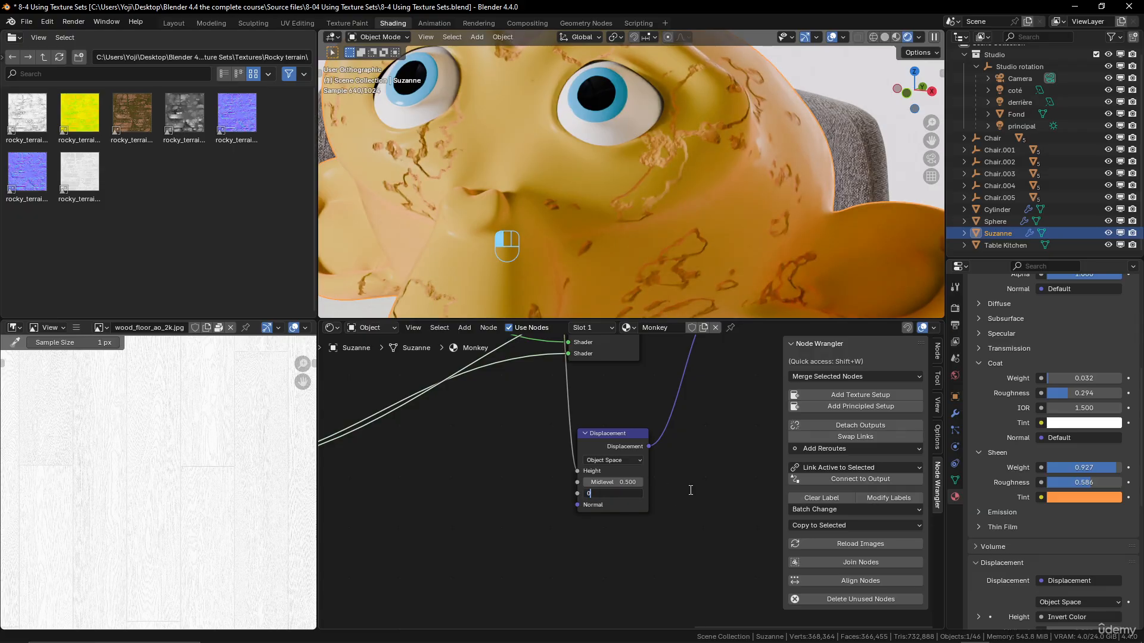
pyautogui.write('0.01')
pyautogui.press('Return')
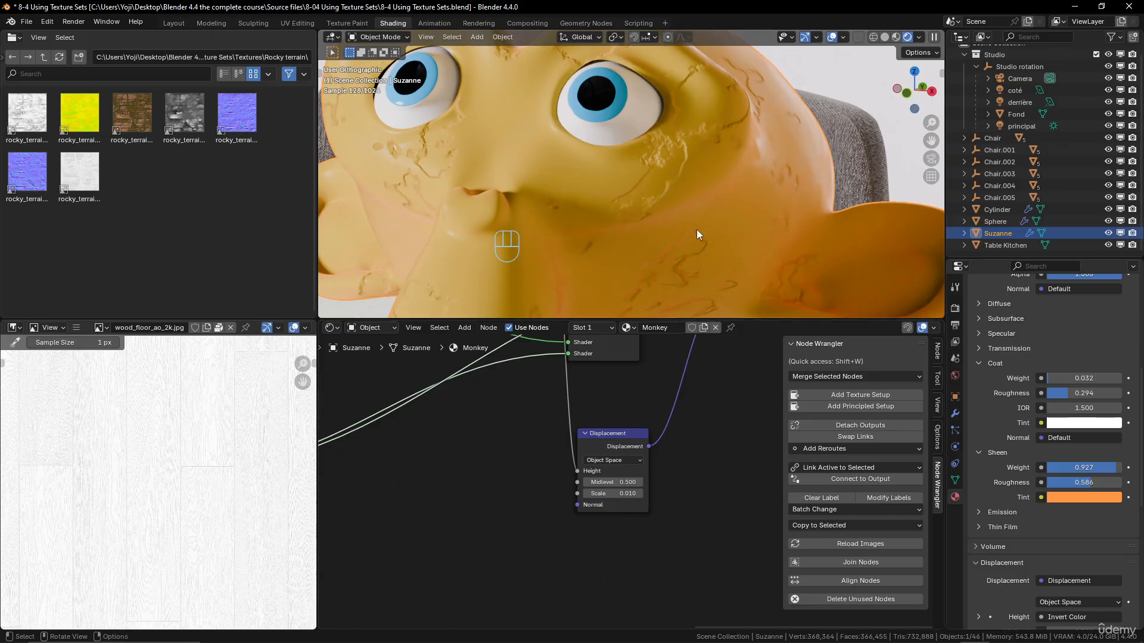
# Step: Link the Mix Shader output to the Material Output's Surface
pyautogui.moveTo(681, 204); pyautogui.dragTo(670, 195, button='middle')
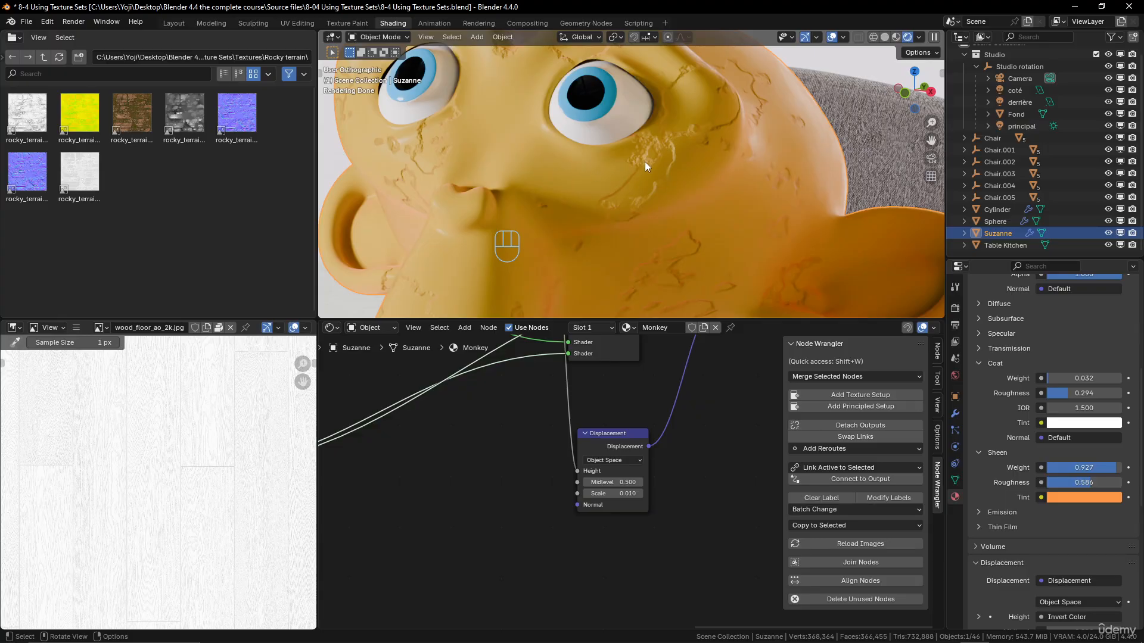
pyautogui.scroll(-4, 663, 173)
pyautogui.scroll(2, 662, 178)
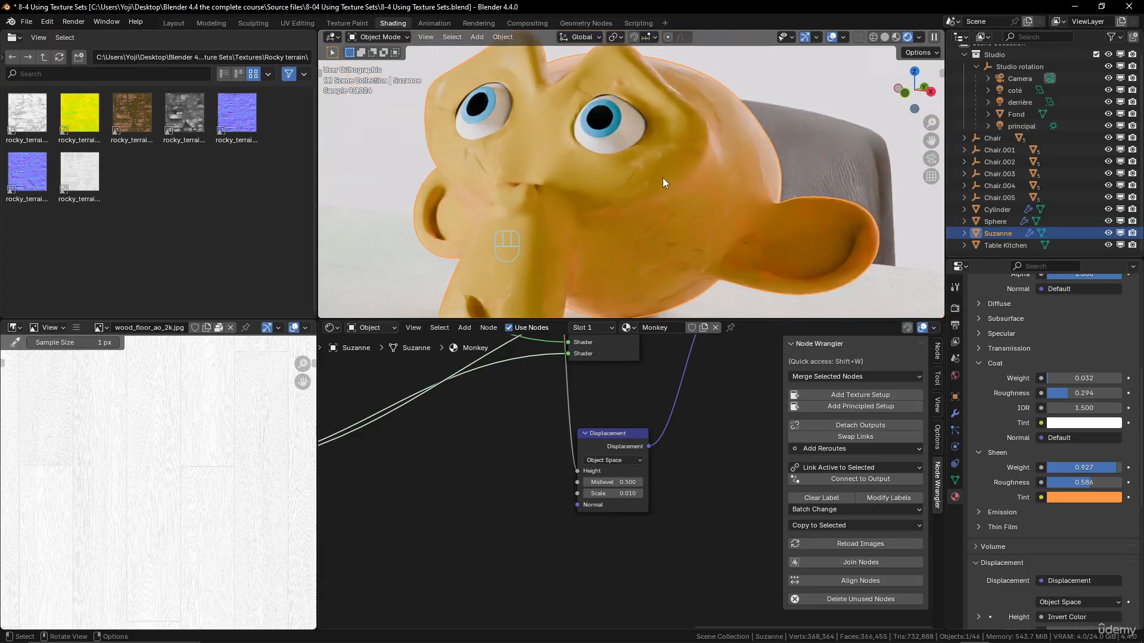
pyautogui.moveTo(658, 348); pyautogui.dragTo(595, 468, button='middle')
pyautogui.moveTo(593, 453); pyautogui.dragTo(672, 411)
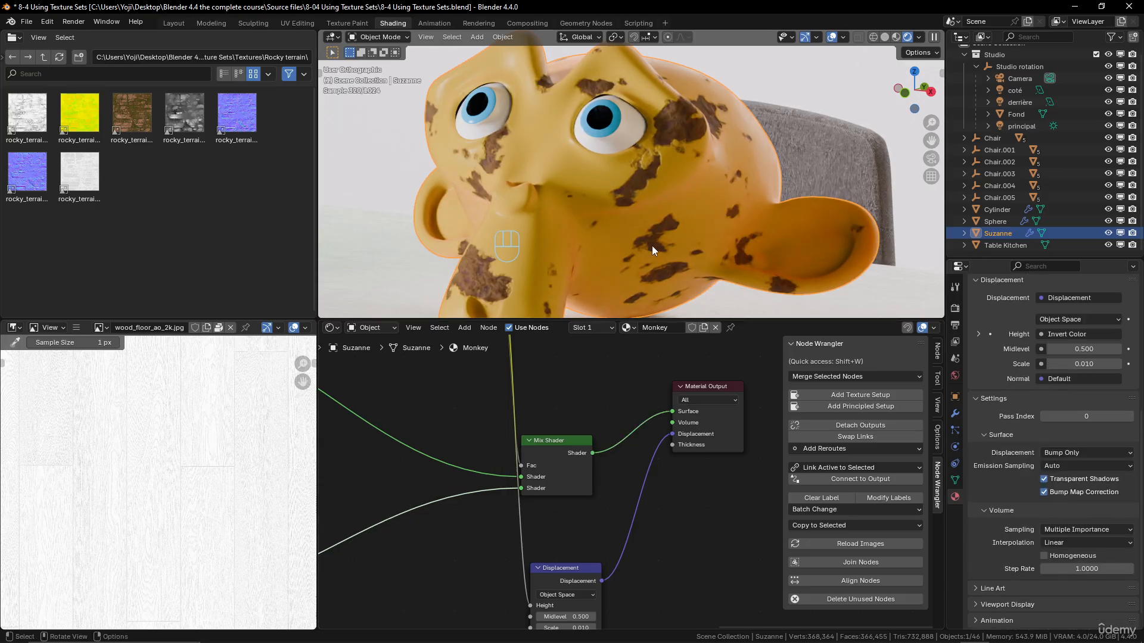
# Step: Set the Displacement node's scale to 0.03
pyautogui.moveTo(629, 399); pyautogui.dragTo(627, 349, button='middle')
pyautogui.scroll(4, 617, 551)
pyautogui.moveTo(618, 535); pyautogui.dragTo(631, 501, button='middle')
pyautogui.scroll(1, 632, 500)
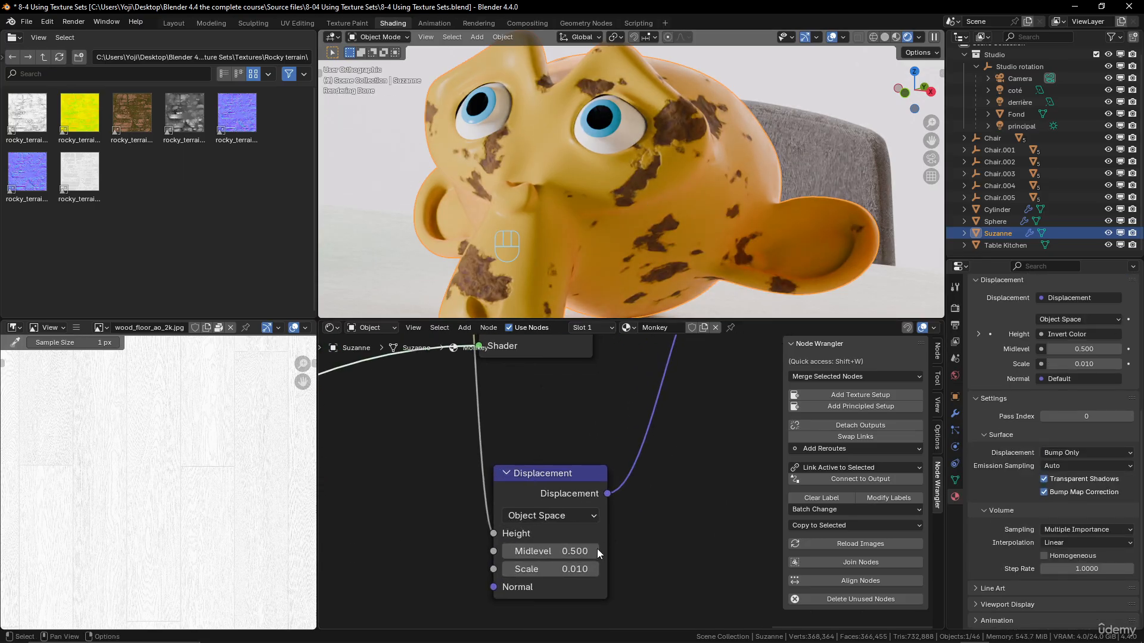
pyautogui.doubleClick(576, 569)
pyautogui.write('0.0')
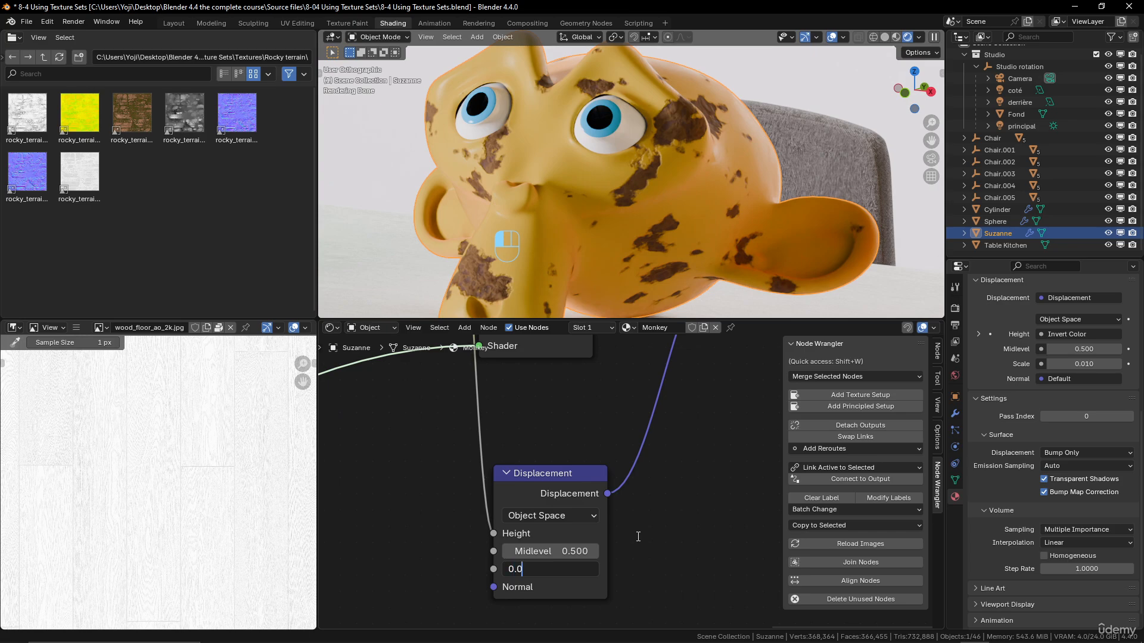
pyautogui.write('3')
pyautogui.press('Return')
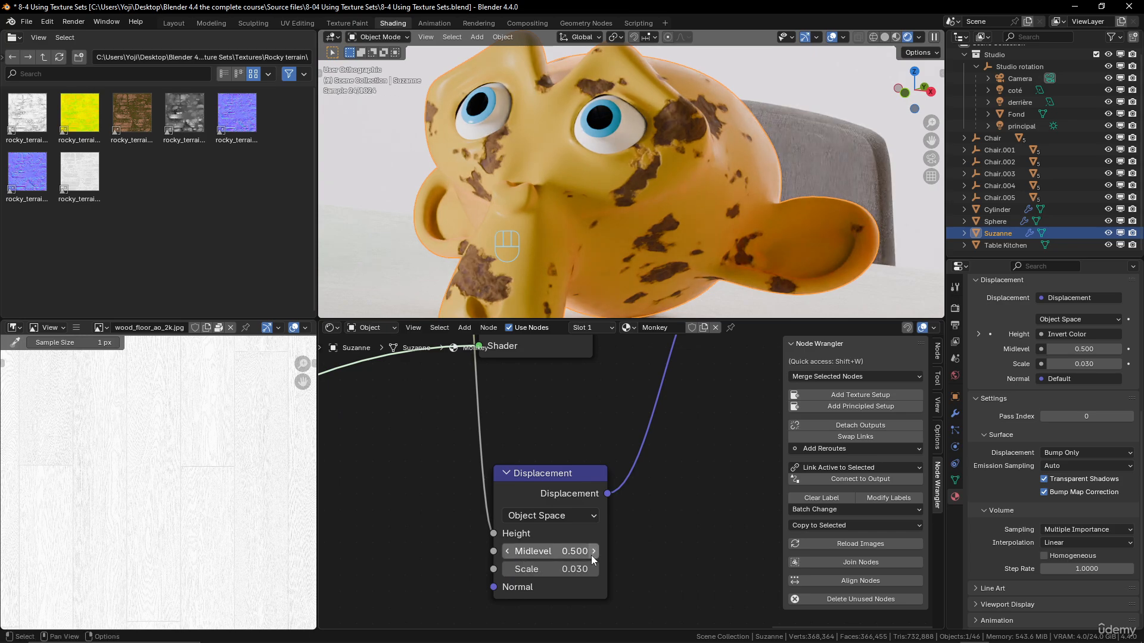
# Step: Raise the Displacement node's scale to 0.05
pyautogui.doubleClick(575, 569)
pyautogui.write('0.0')
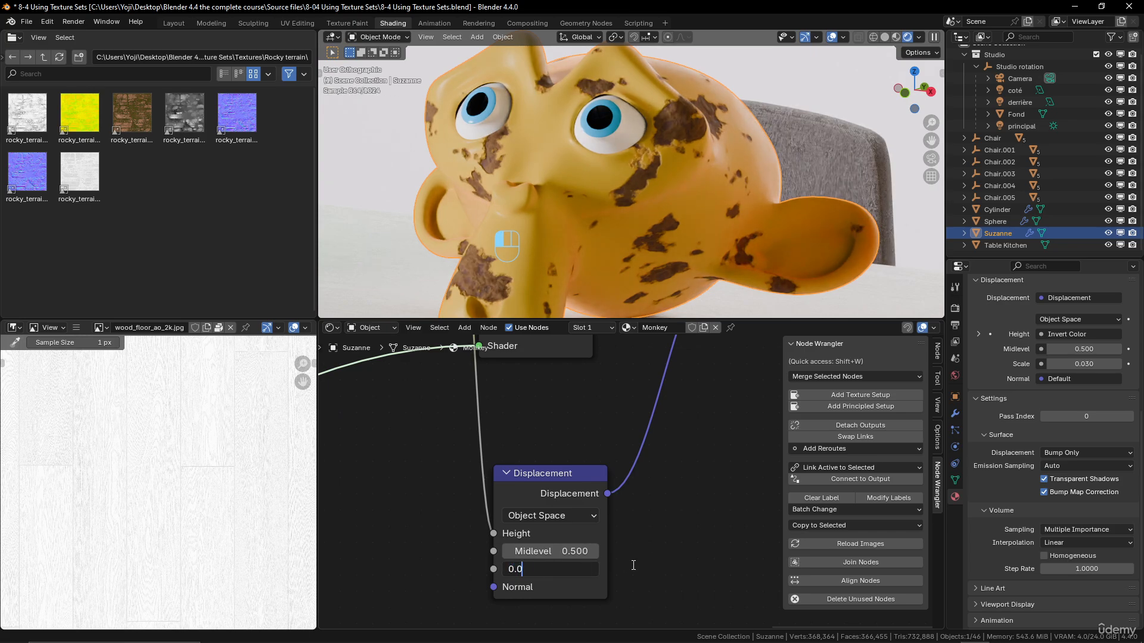
pyautogui.write('5')
pyautogui.press('Return')
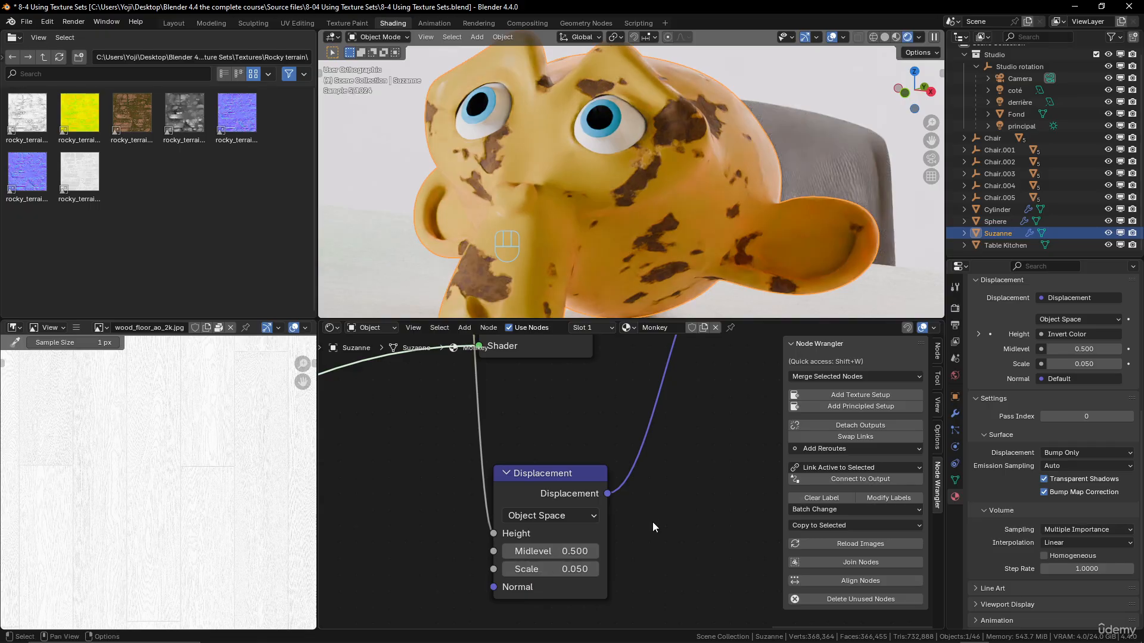
# Step: Examine the relief along the edges between yellow paint and rust on the monkey's face, close up and from farther away
pyautogui.scroll(3, 491, 181)
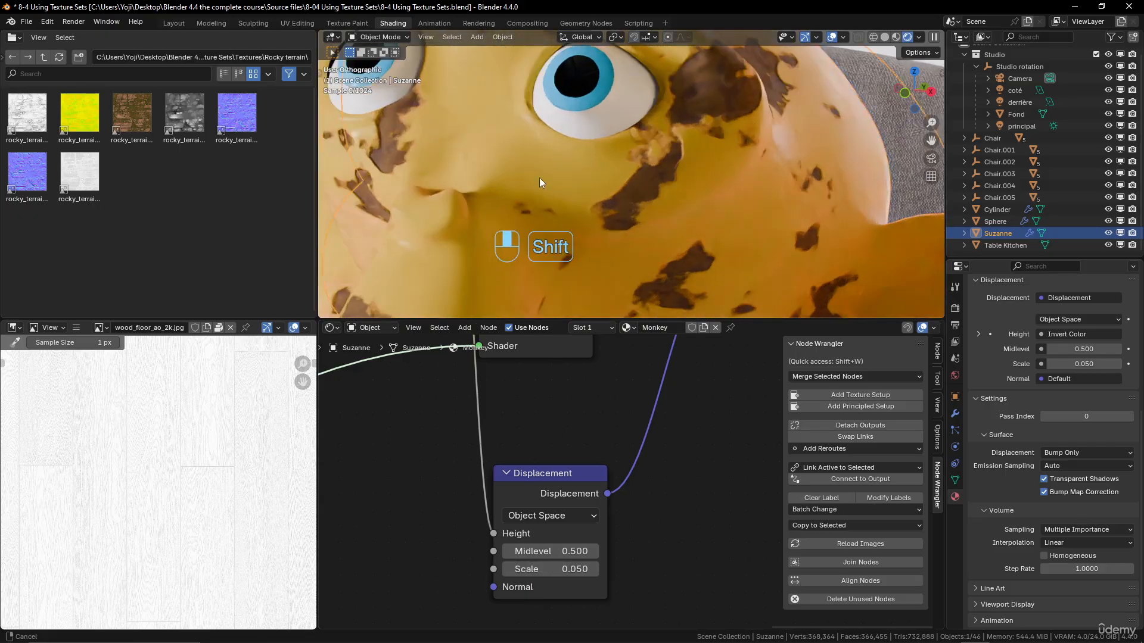
pyautogui.keyDown('shift'); pyautogui.moveTo(538, 178); pyautogui.dragTo(681, 207, button='middle'); pyautogui.keyUp('shift')
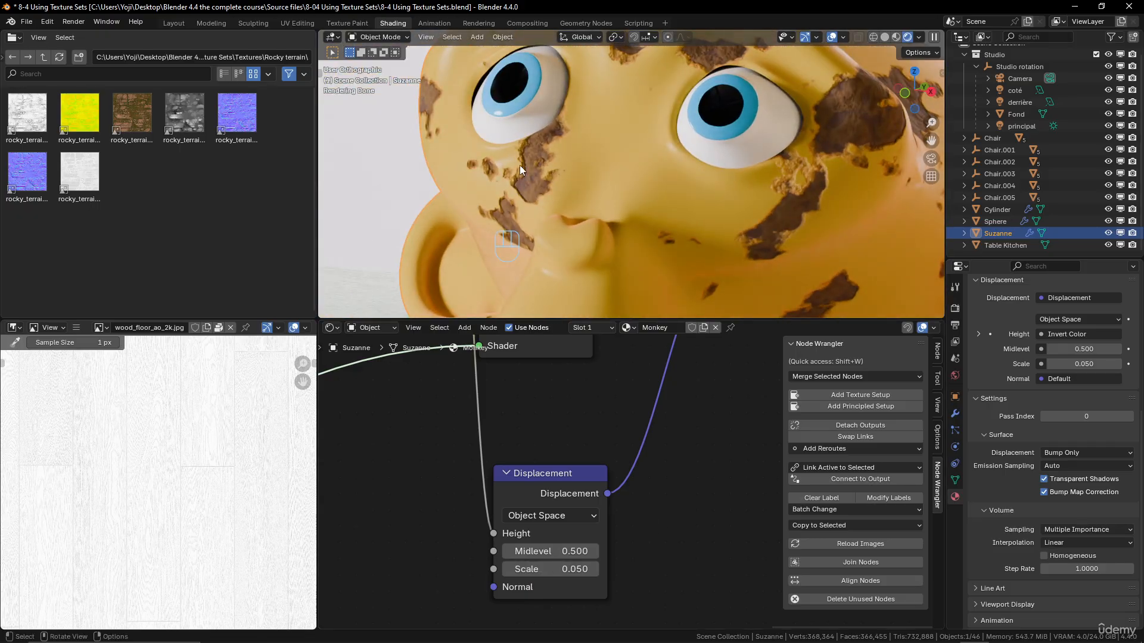
pyautogui.scroll(-5, 603, 195)
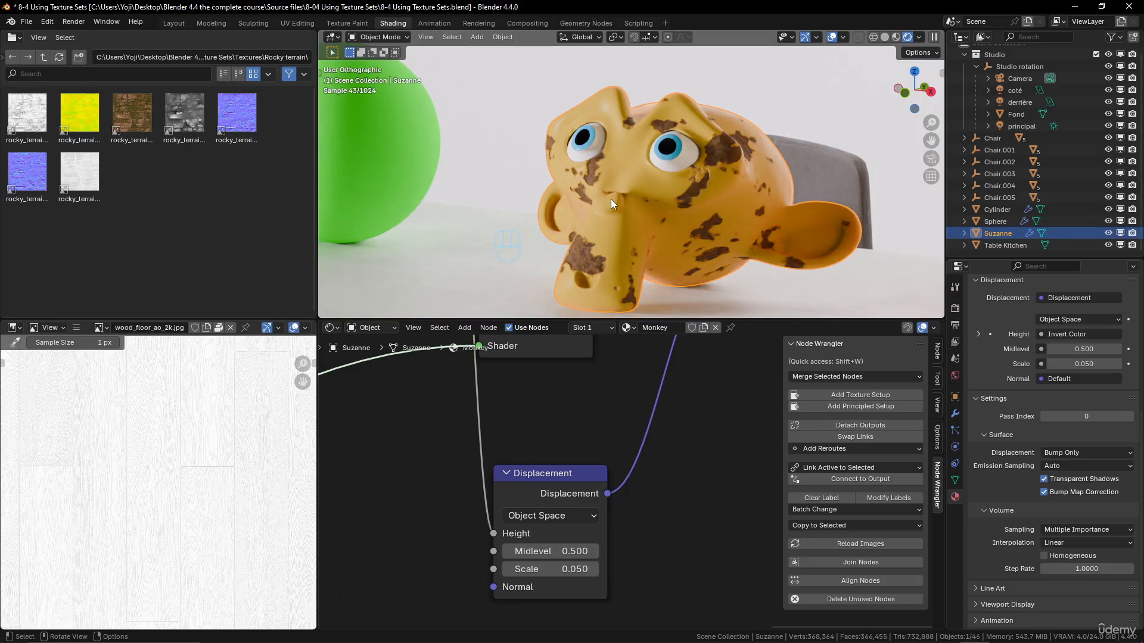
pyautogui.scroll(-4, 610, 199)
pyautogui.scroll(4, 610, 205)
pyautogui.scroll(-4, 692, 219)
pyautogui.scroll(5, 691, 219)
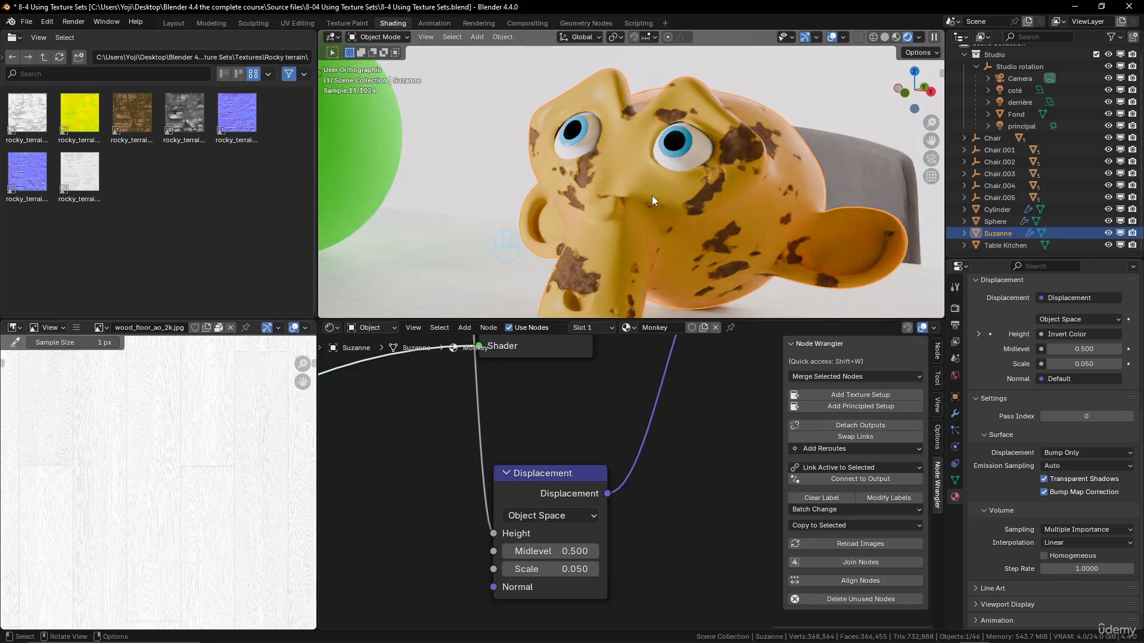
pyautogui.scroll(2, 581, 148)
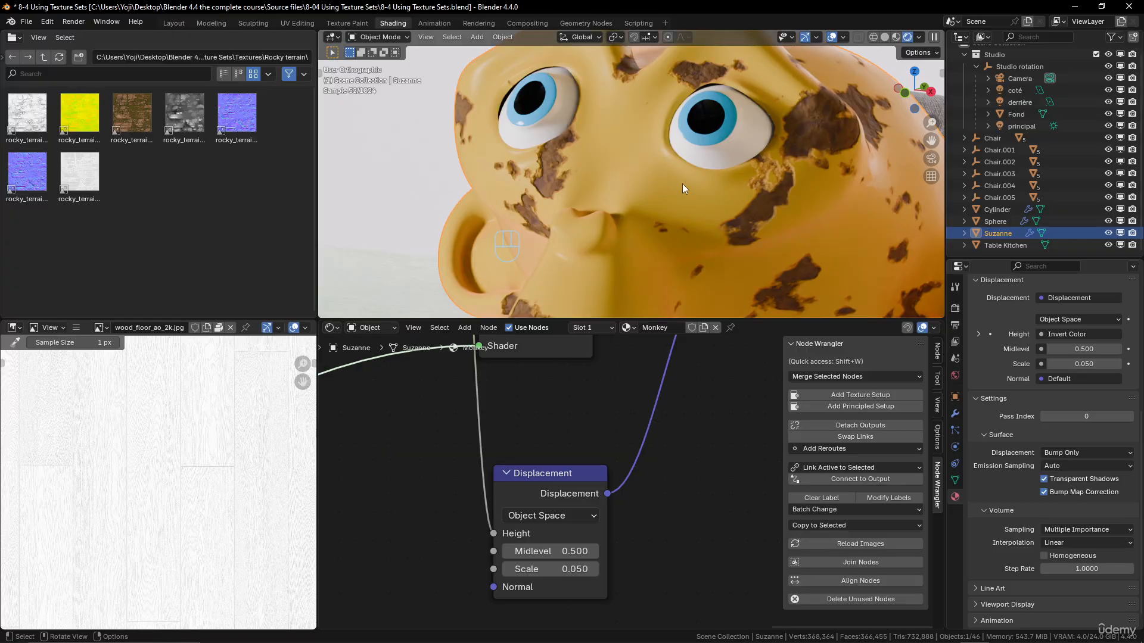
pyautogui.scroll(-5, 683, 188)
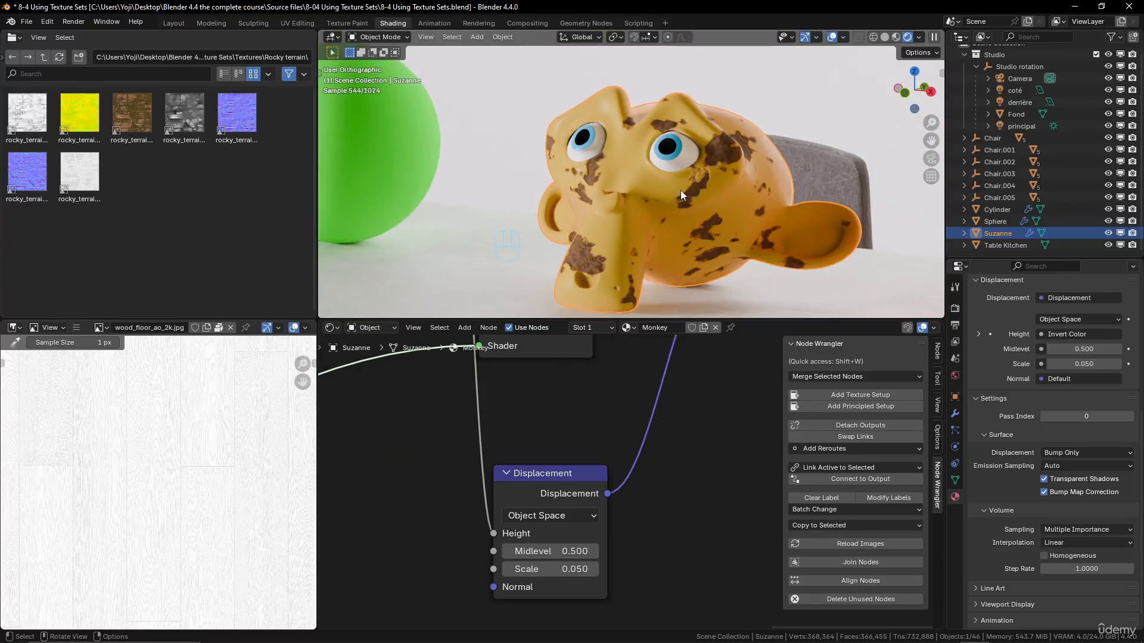
# Step: Move the Invert Color node down, closer to the Mix Shader
pyautogui.scroll(-3, 549, 402)
pyautogui.scroll(-2, 608, 466)
pyautogui.moveTo(602, 411); pyautogui.dragTo(594, 473, button='middle')
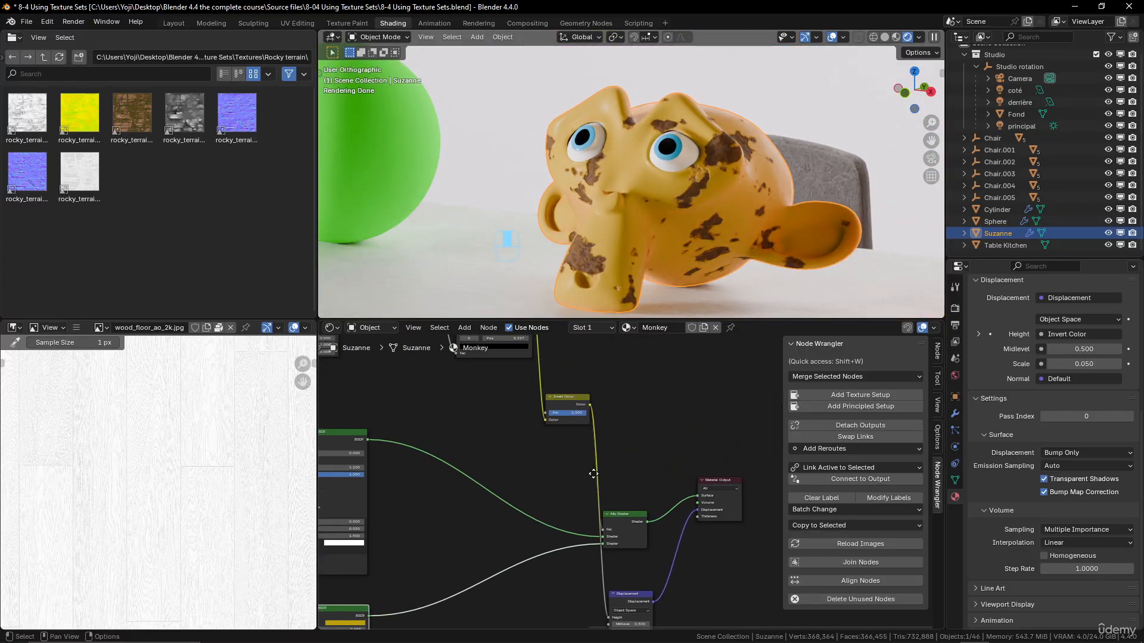
pyautogui.scroll(1, 592, 470)
pyautogui.moveTo(551, 384); pyautogui.dragTo(549, 426)
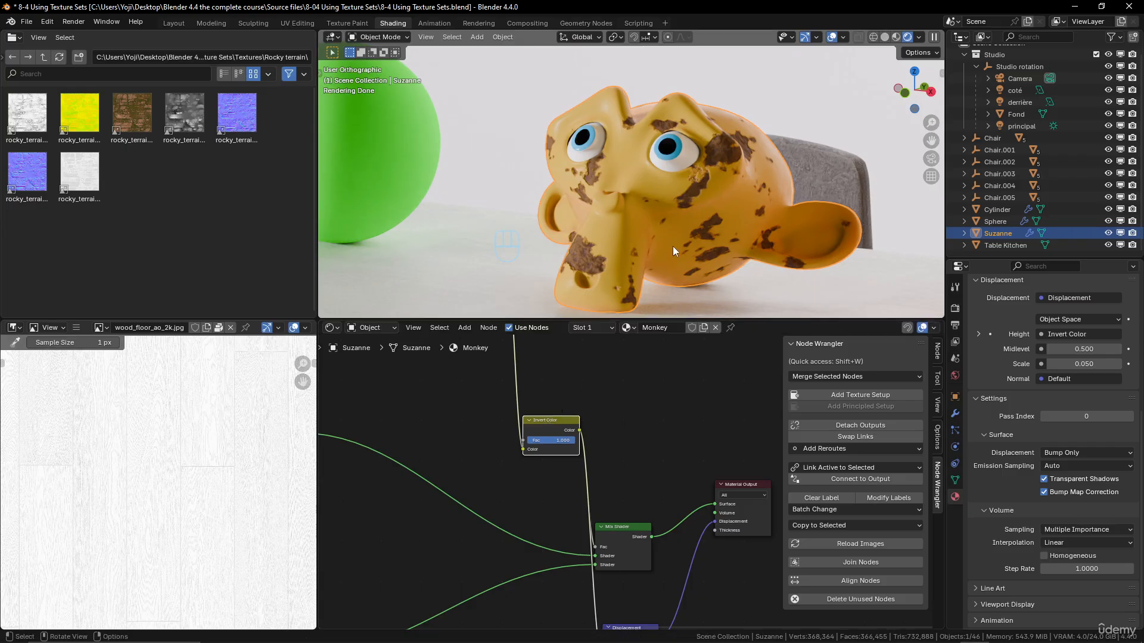
pyautogui.scroll(4, 663, 215)
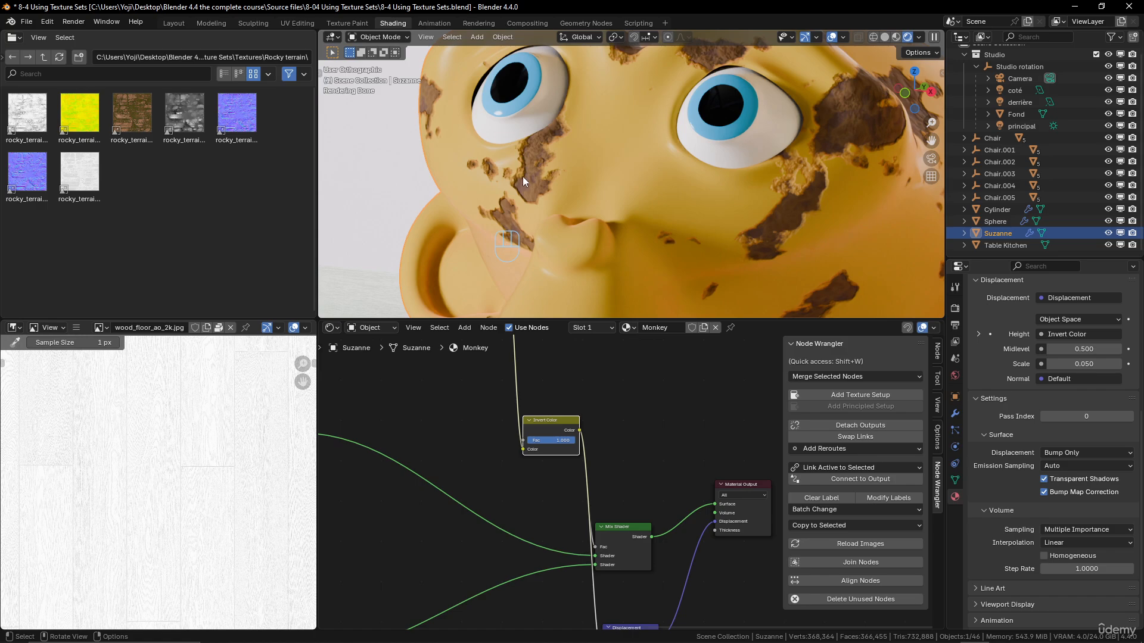
# Step: Move the Displacement node away from the Mix Shader to make room on its Height link
pyautogui.scroll(-2, 609, 475)
pyautogui.moveTo(609, 475); pyautogui.dragTo(616, 373, button='middle')
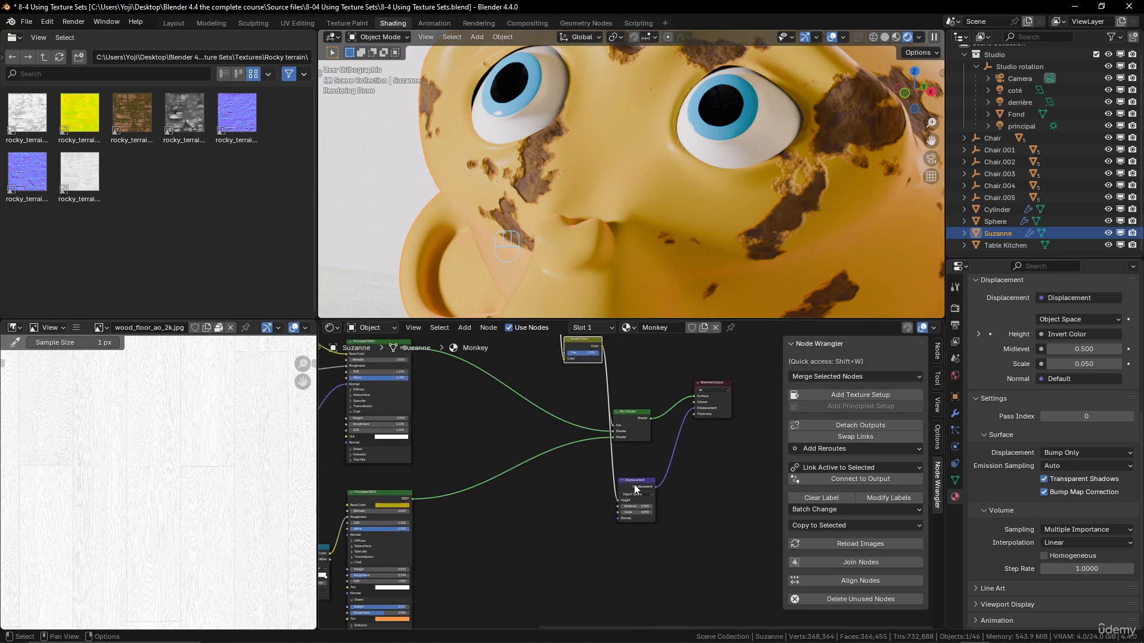
pyautogui.moveTo(634, 480); pyautogui.dragTo(677, 494)
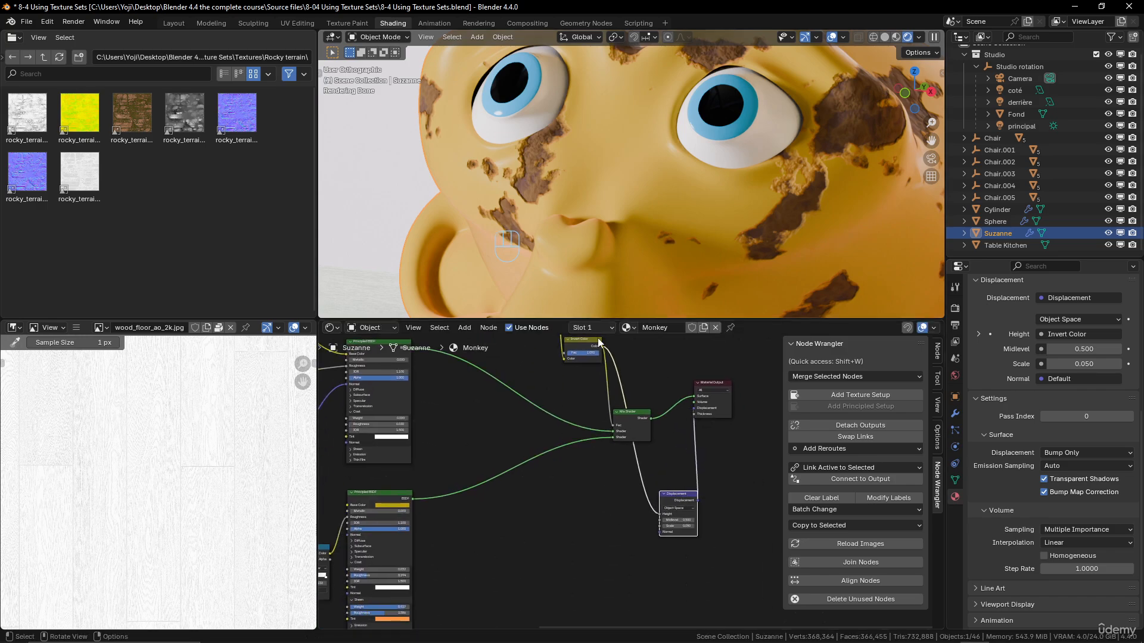
# Step: Add an Invert Color node on the link feeding the Displacement node's Height input
pyautogui.scroll(2, 643, 476)
pyautogui.hotkey('shift', 'a')
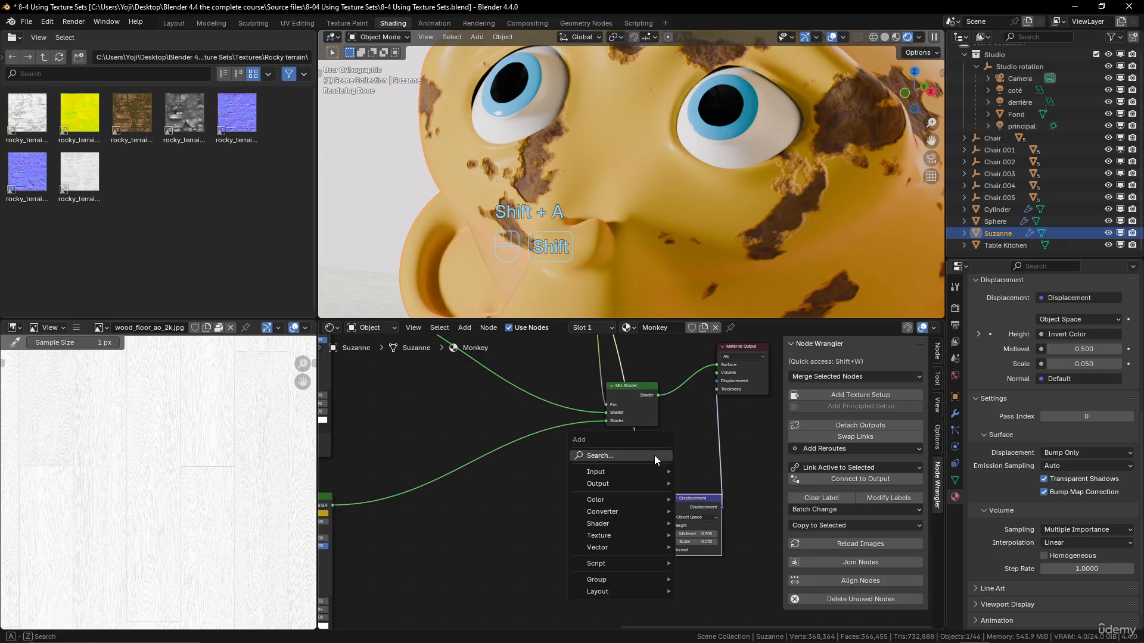
pyautogui.moveTo(646, 469)
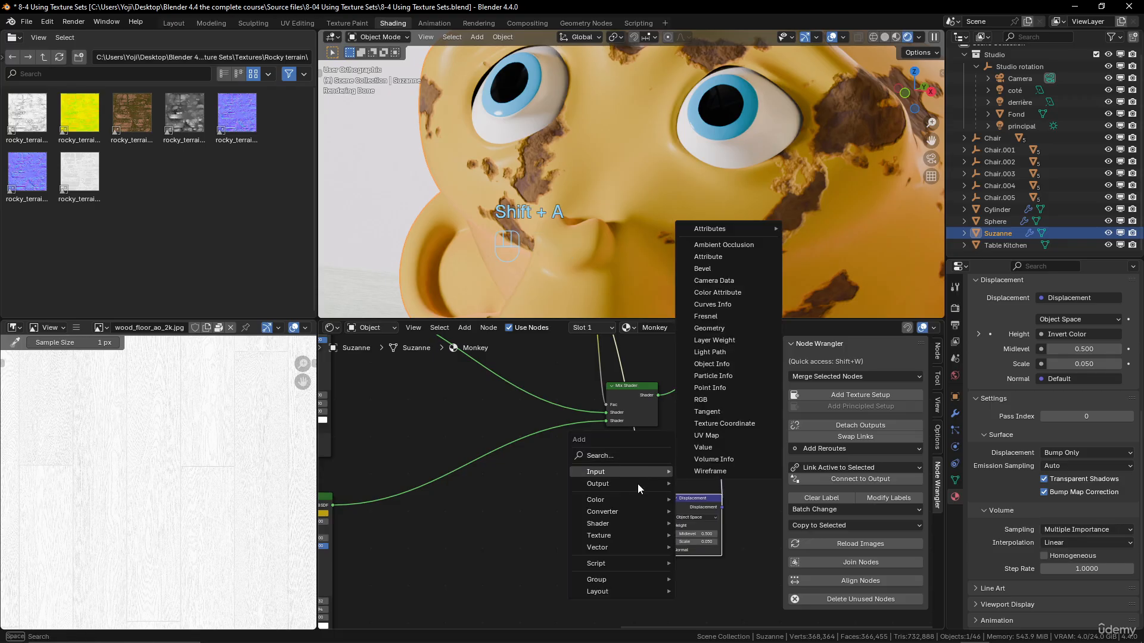
pyautogui.moveTo(637, 499)
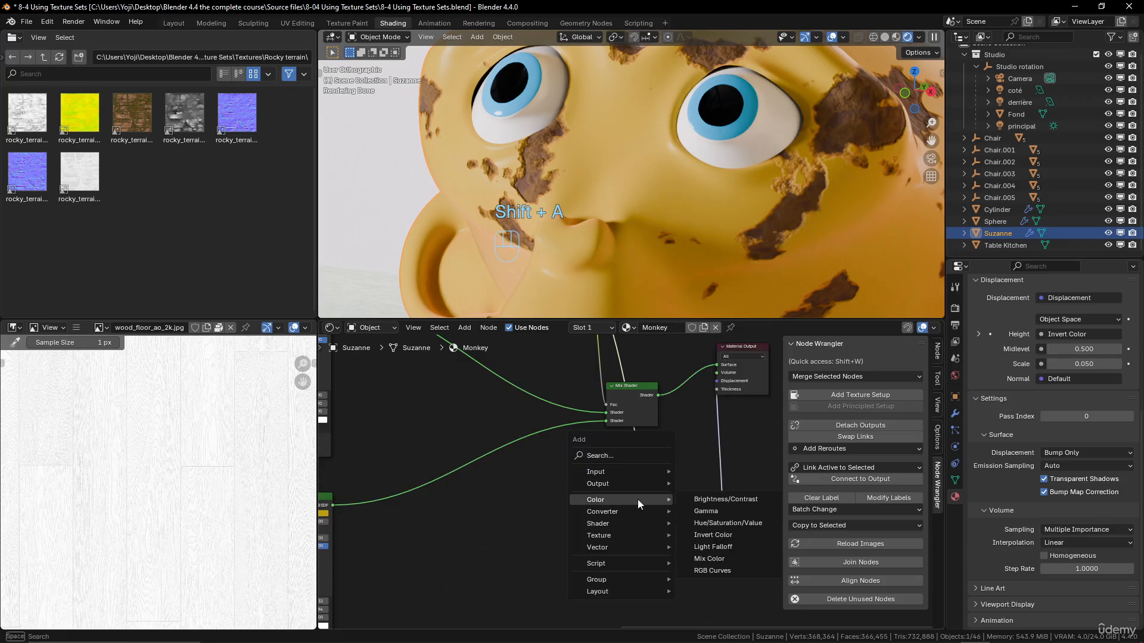
pyautogui.click(712, 535)
pyautogui.click(610, 462)
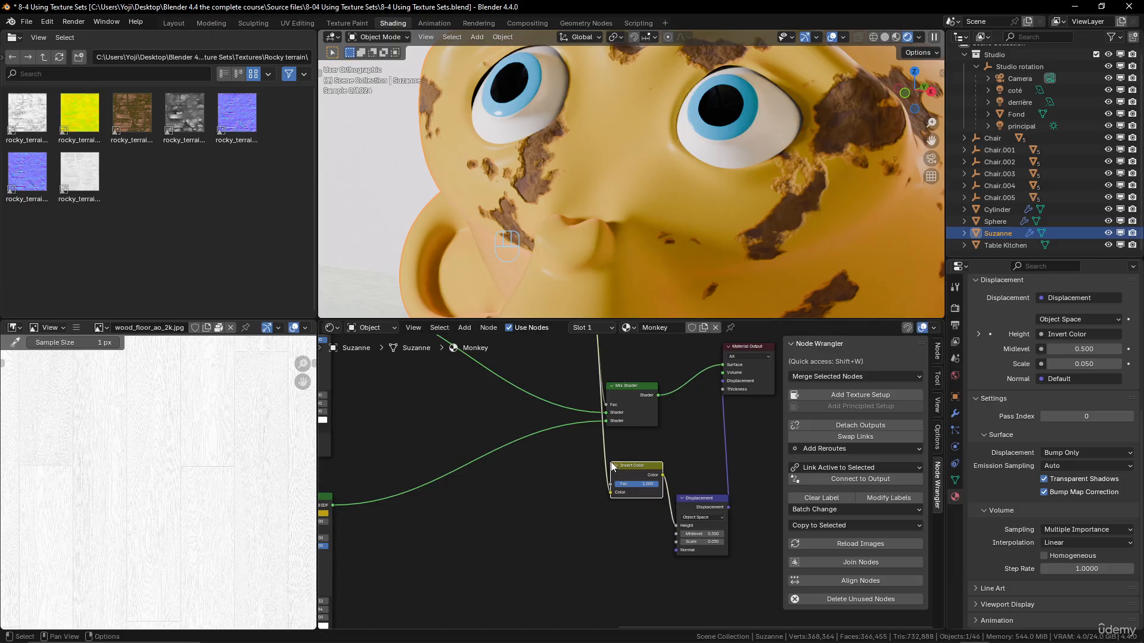
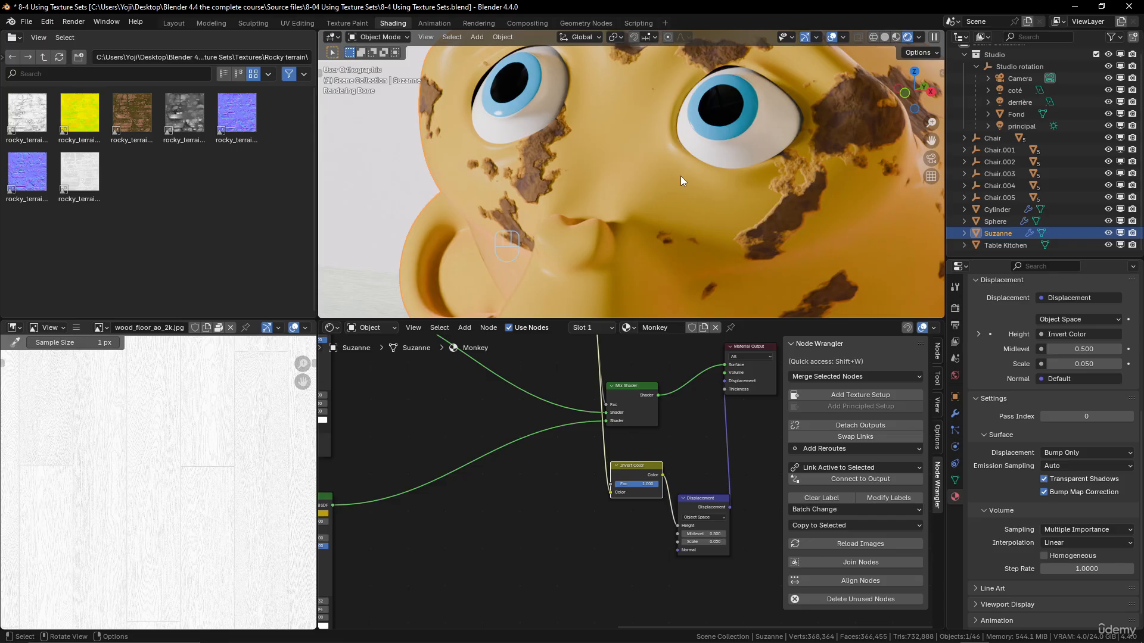
# Step: Try a dark grey base color with Metallic 1.000 on the yellow paint's Principled BSDF, and undo both changes
pyautogui.scroll(-6, 529, 466)
pyautogui.moveTo(529, 466); pyautogui.dragTo(682, 467, button='middle')
pyautogui.scroll(8, 595, 524)
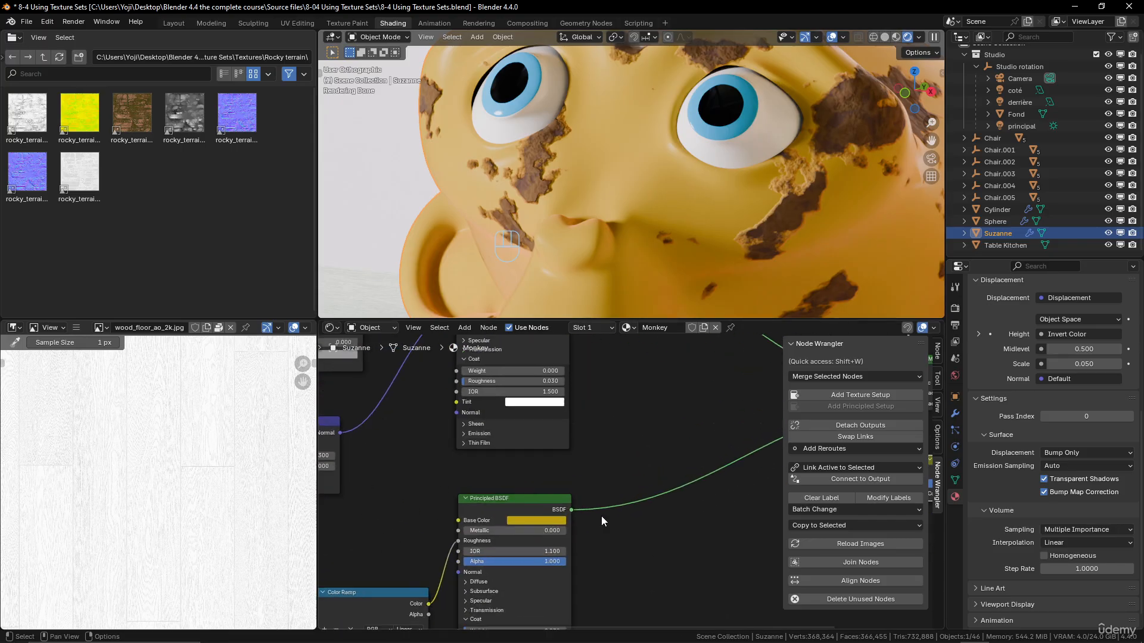
pyautogui.scroll(2, 602, 522)
pyautogui.click(570, 453)
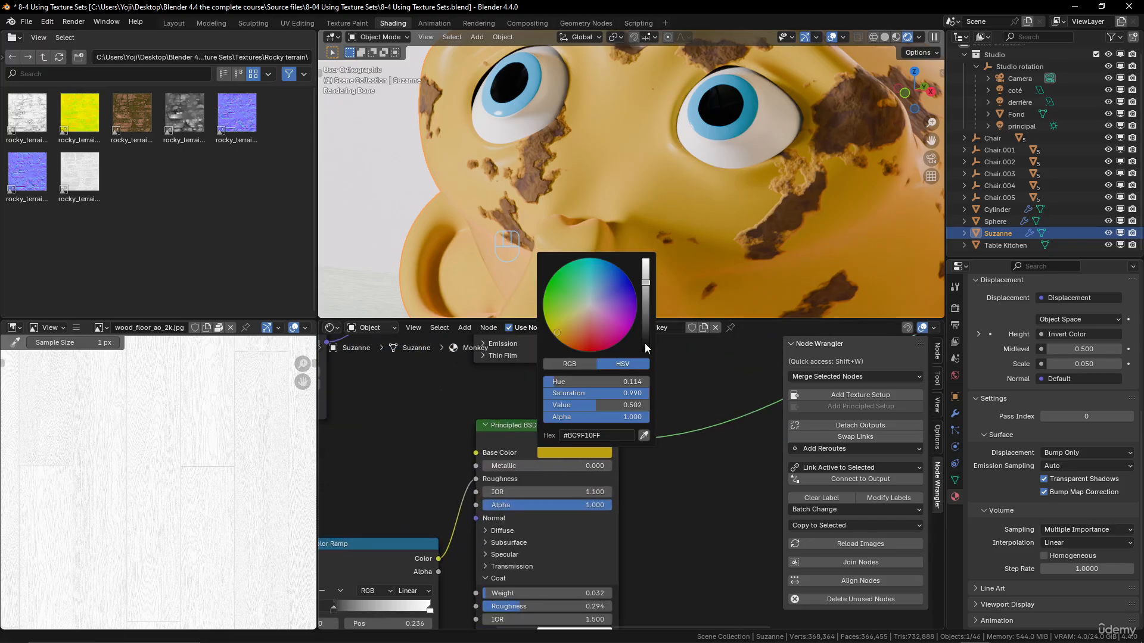
pyautogui.moveTo(645, 292); pyautogui.dragTo(645, 306)
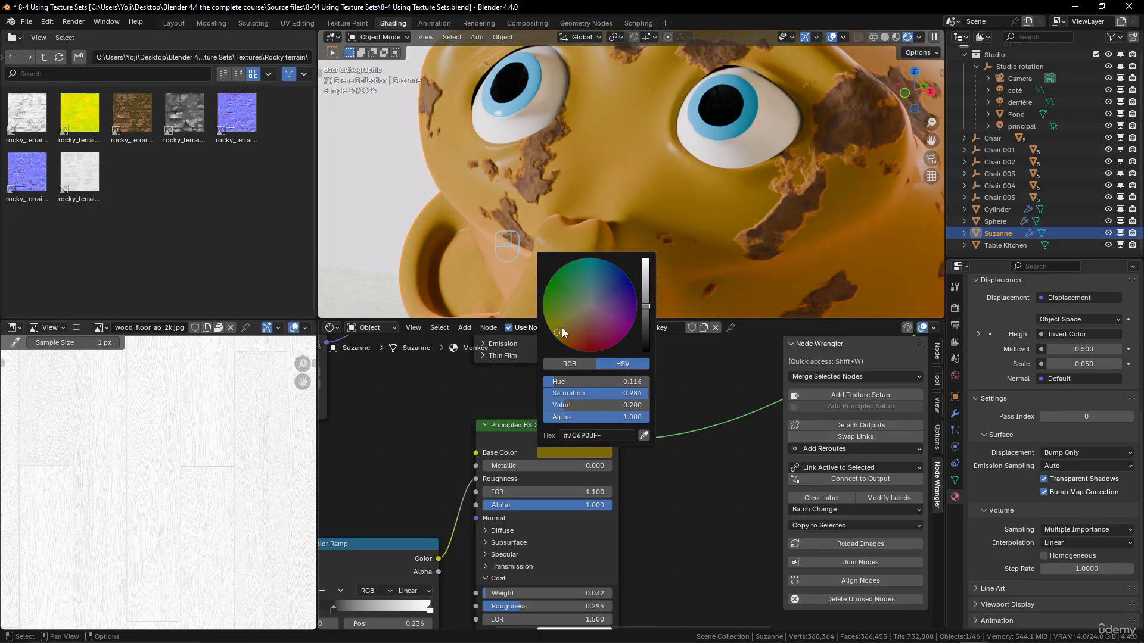
pyautogui.moveTo(562, 329); pyautogui.dragTo(589, 309)
pyautogui.moveTo(513, 467); pyautogui.dragTo(595, 467)
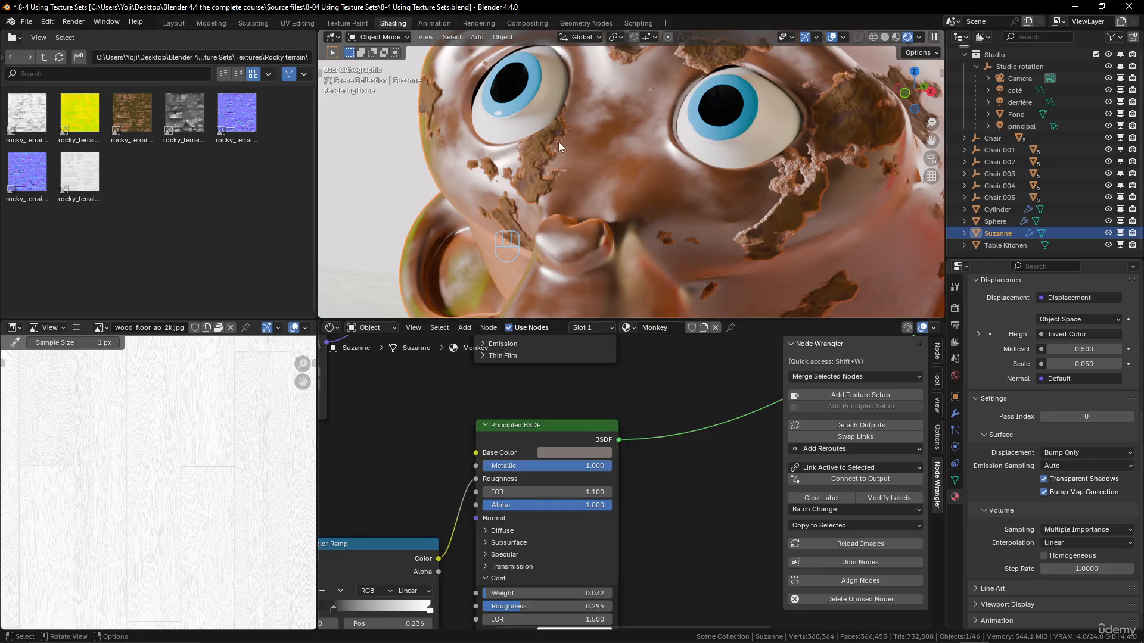
pyautogui.scroll(-4, 733, 179)
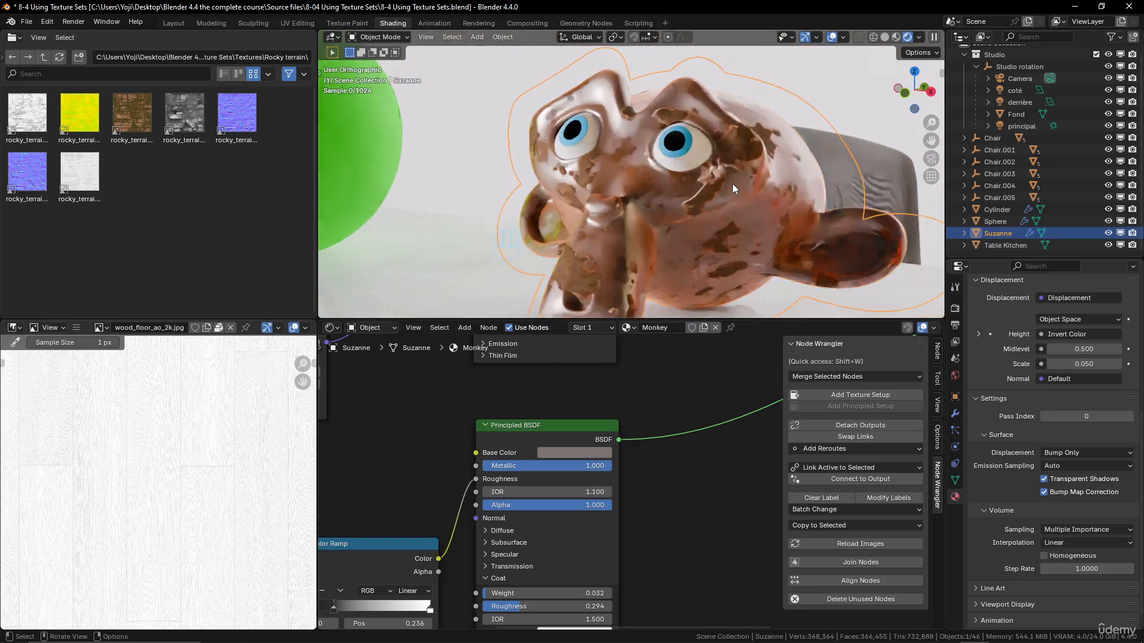
pyautogui.scroll(-2, 731, 183)
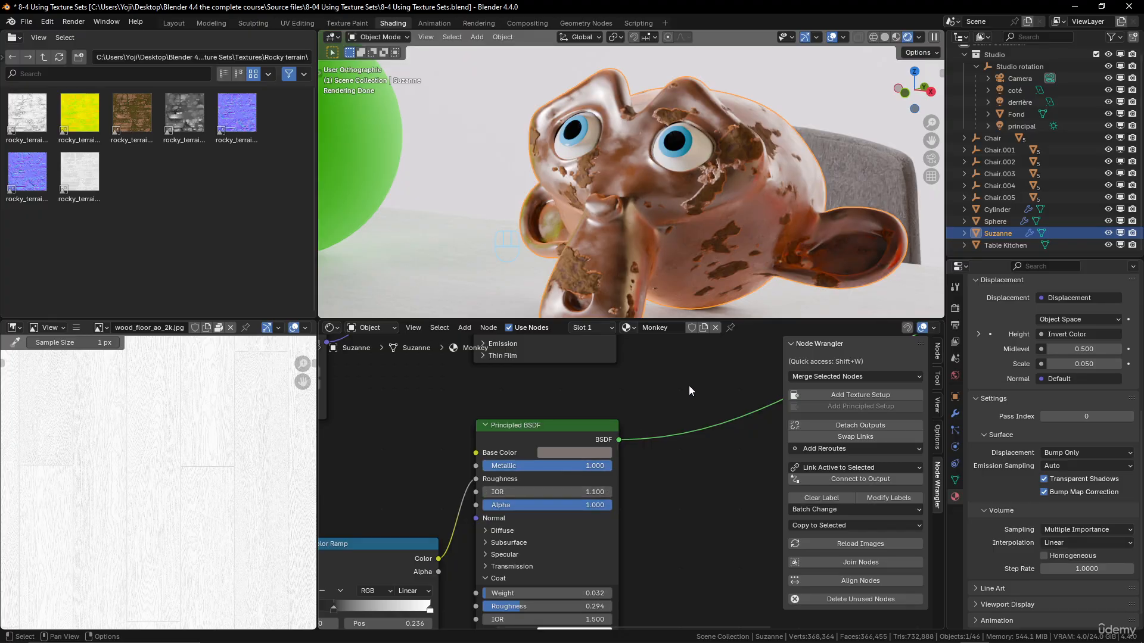
pyautogui.hotkey('ctrl', 'z')
pyautogui.hotkey('ctrl', 'z')
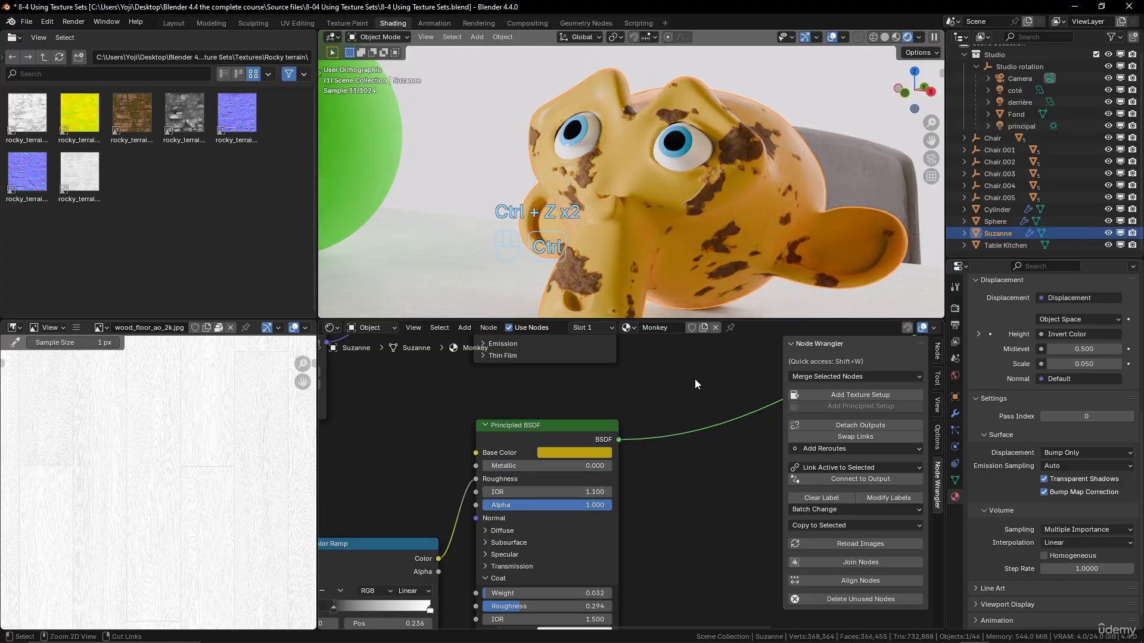
# Step: Set the Fac of the Invert Color node feeding the Displacement to 0.000 and check the relief on the monkey
pyautogui.moveTo(612, 388); pyautogui.dragTo(449, 407, button='middle')
pyautogui.scroll(-5, 507, 411)
pyautogui.moveTo(703, 418); pyautogui.dragTo(424, 470, button='middle')
pyautogui.scroll(6, 628, 504)
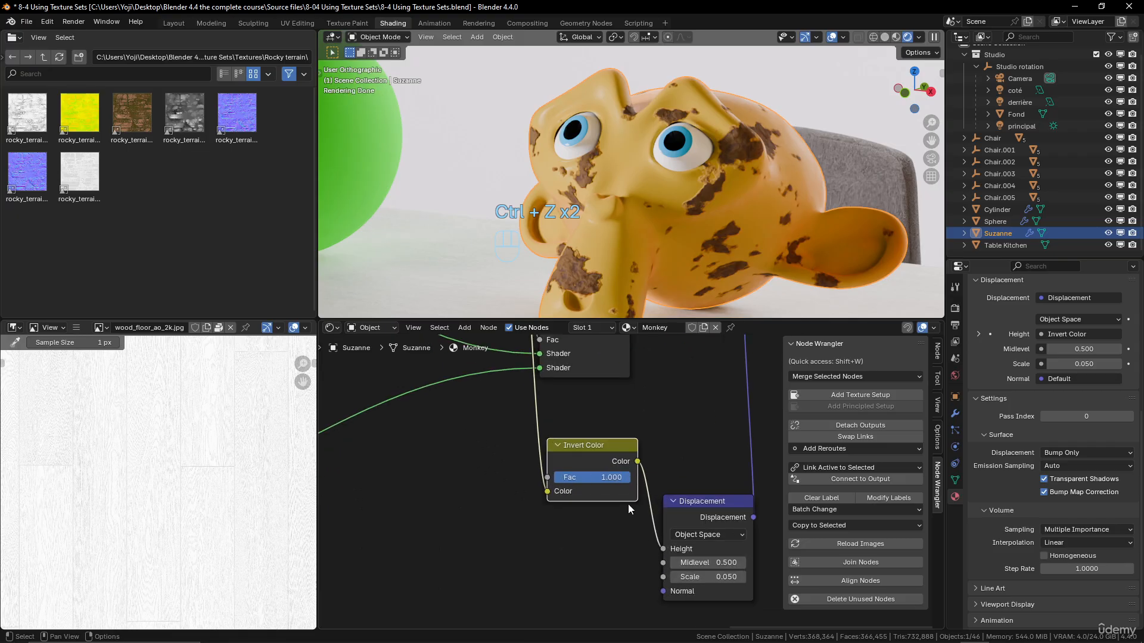
pyautogui.moveTo(619, 482); pyautogui.dragTo(533, 482)
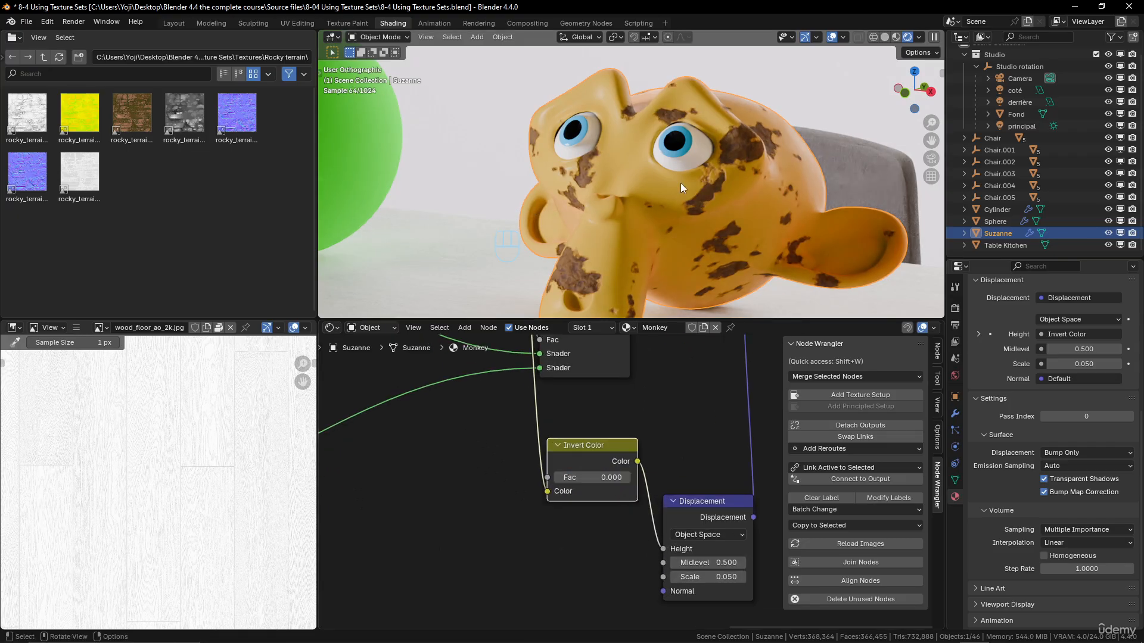
pyautogui.moveTo(640, 152); pyautogui.dragTo(634, 207, button='middle')
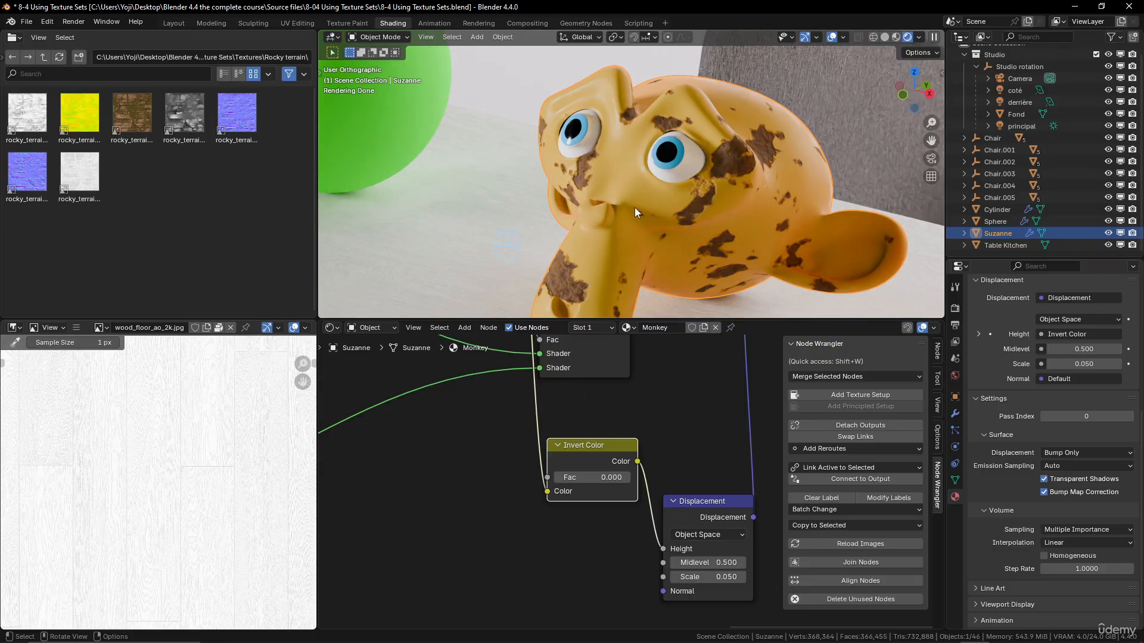
# Step: Preview the rust layer node by node on the monkey: Noise Texture, both Color Ramps, Bump and Principled BSDF
pyautogui.scroll(-6, 572, 498)
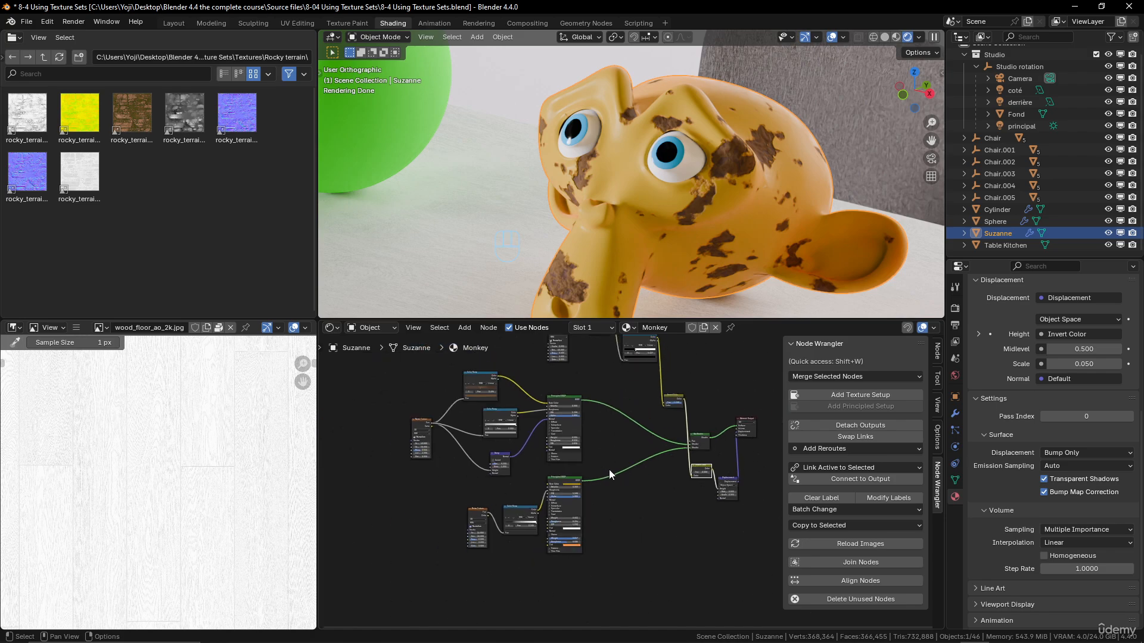
pyautogui.moveTo(609, 469); pyautogui.dragTo(586, 513, button='middle')
pyautogui.scroll(-2, 588, 427)
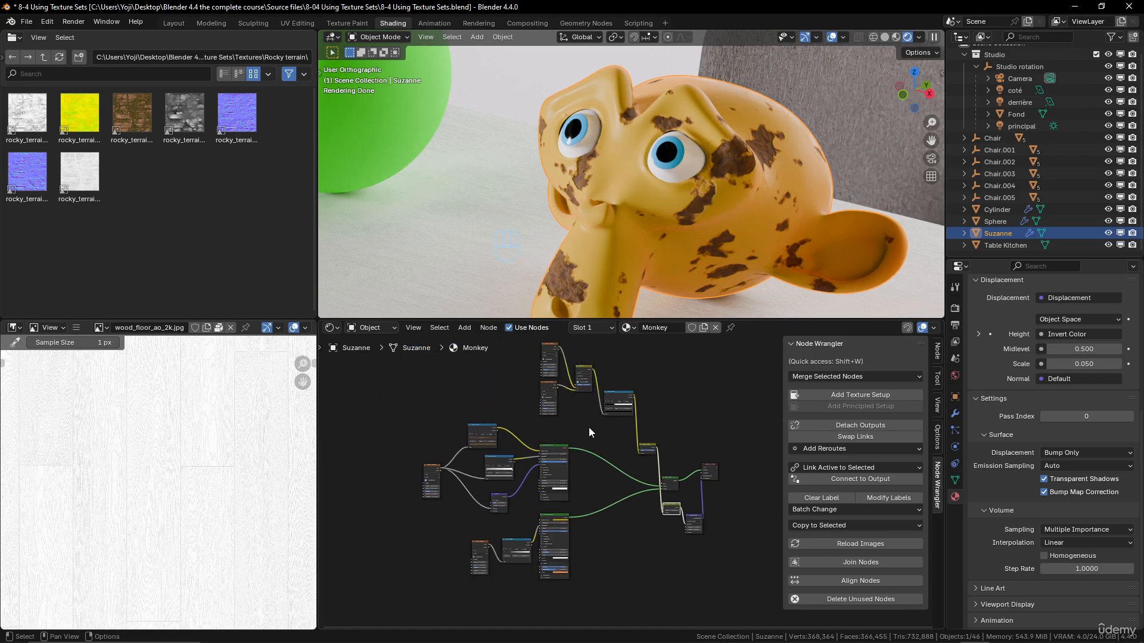
pyautogui.scroll(3, 585, 438)
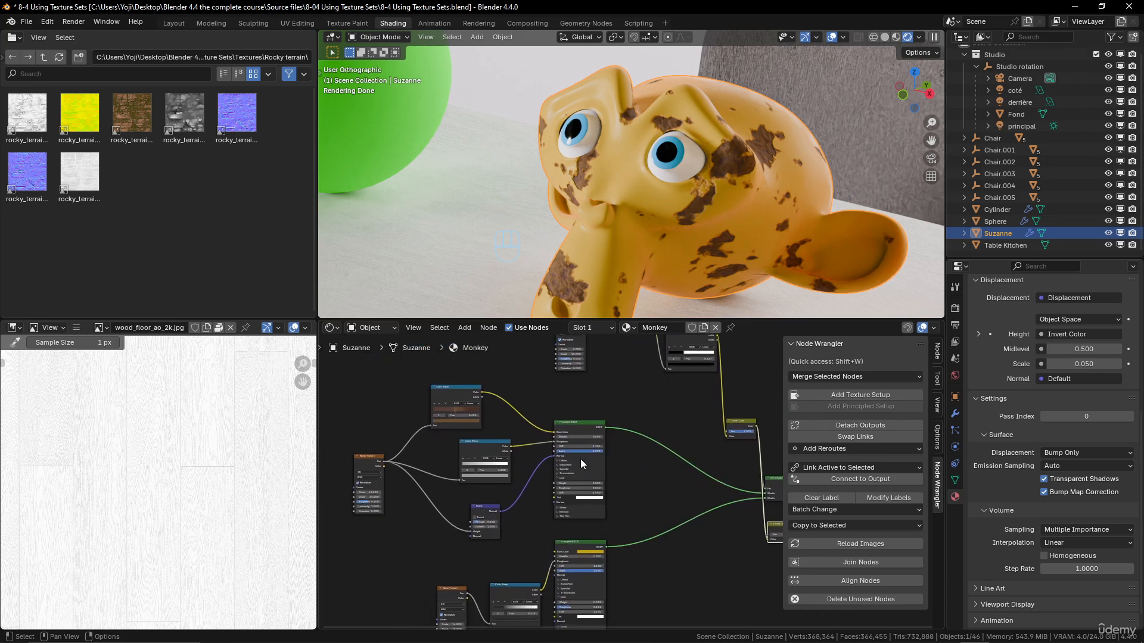
pyautogui.scroll(3, 580, 458)
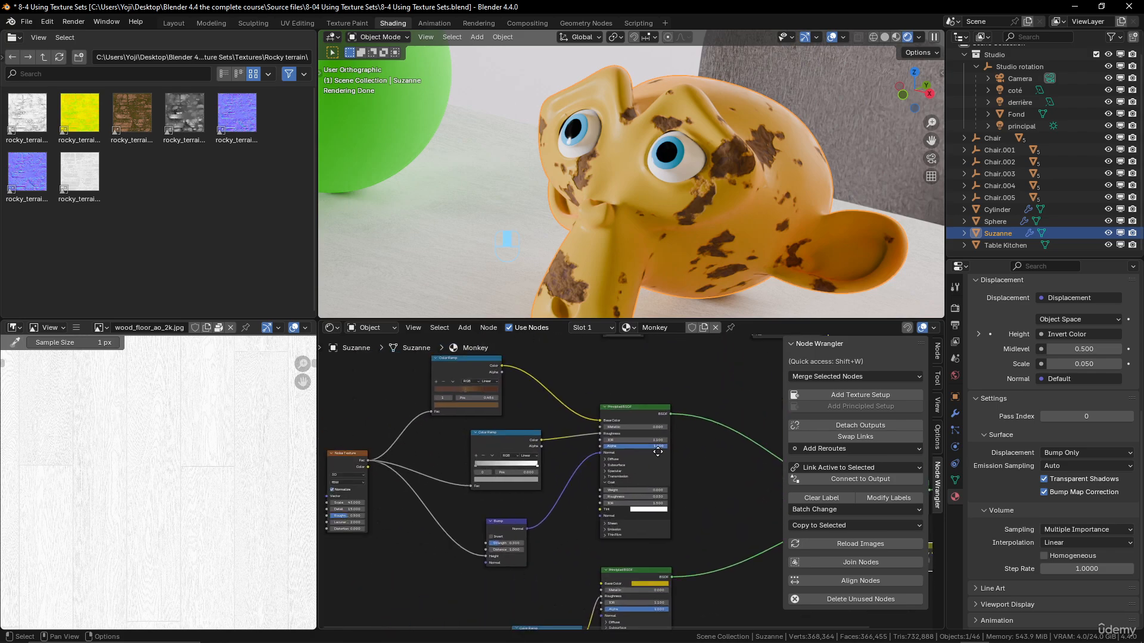
pyautogui.keyDown('ctrl'); pyautogui.keyDown('shift'); pyautogui.click(334, 456); pyautogui.keyUp('shift'); pyautogui.keyUp('ctrl')
pyautogui.scroll(1, 465, 442)
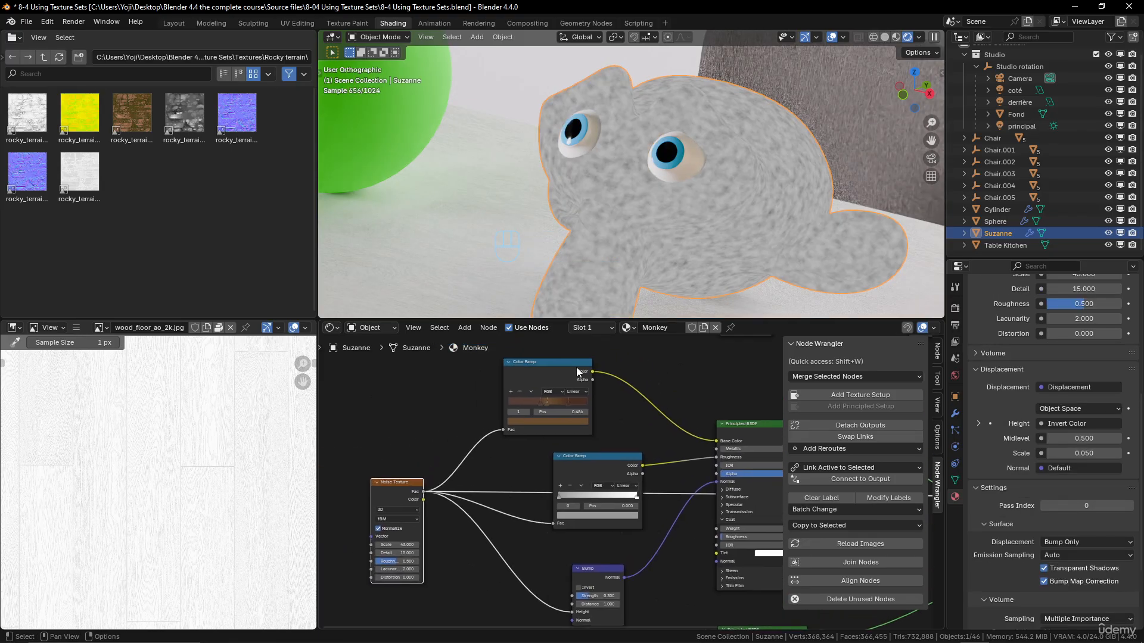
pyautogui.keyDown('ctrl'); pyautogui.keyDown('shift'); pyautogui.click(567, 362); pyautogui.keyUp('shift'); pyautogui.keyUp('ctrl')
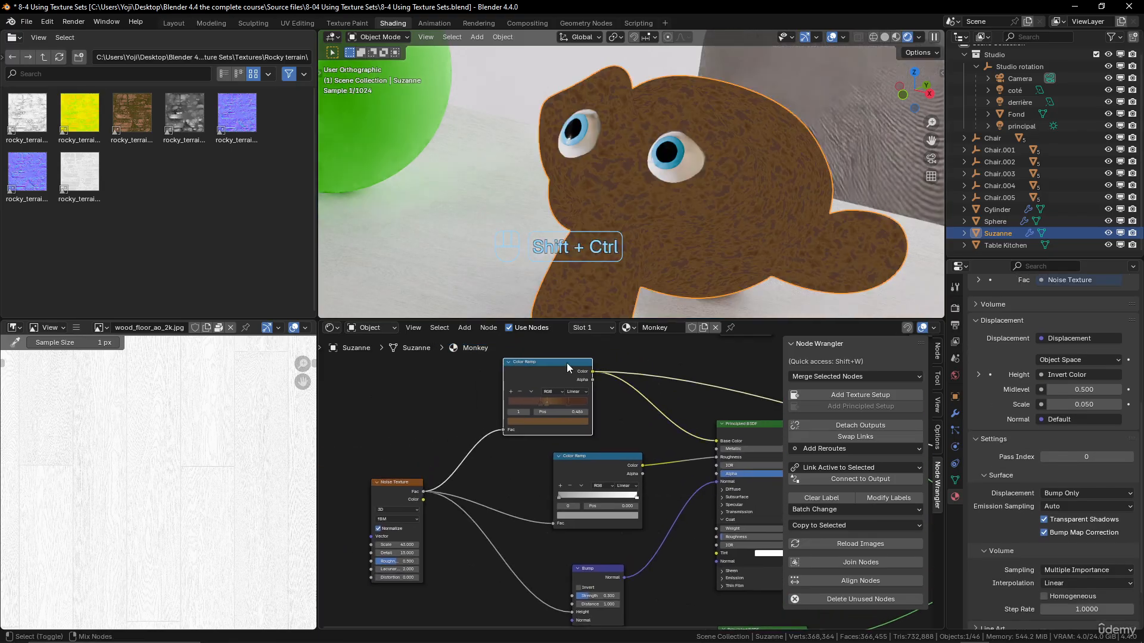
pyautogui.keyDown('ctrl'); pyautogui.keyDown('shift'); pyautogui.click(606, 458); pyautogui.keyUp('shift'); pyautogui.keyUp('ctrl')
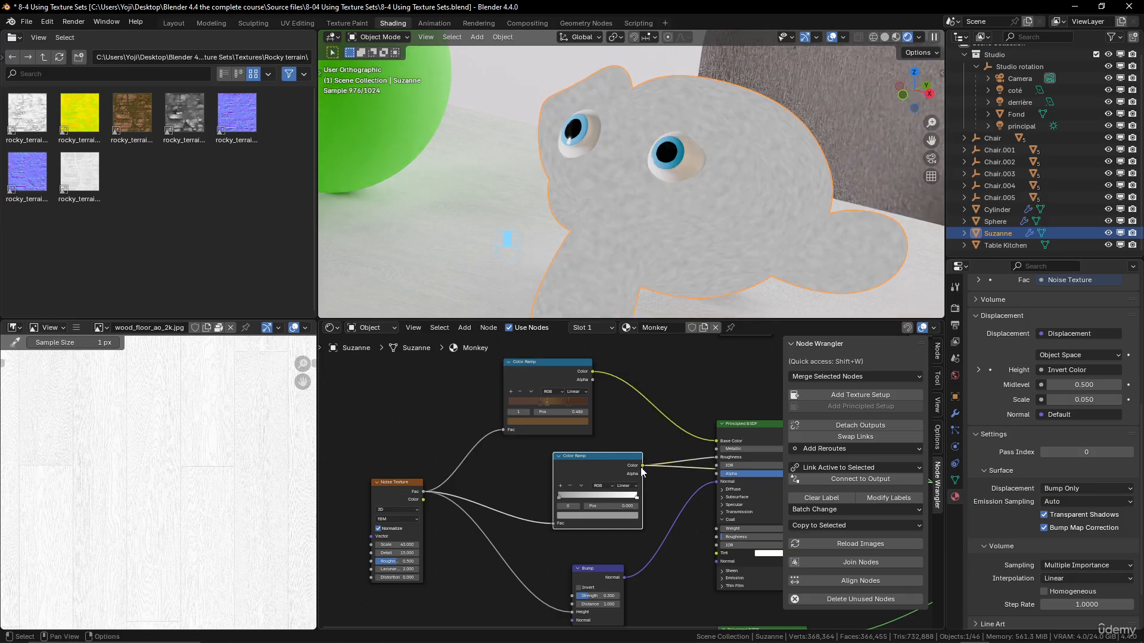
pyautogui.keyDown('ctrl'); pyautogui.keyDown('shift'); pyautogui.click(596, 570); pyautogui.keyUp('shift'); pyautogui.keyUp('ctrl')
pyautogui.moveTo(619, 555); pyautogui.dragTo(563, 545, button='middle')
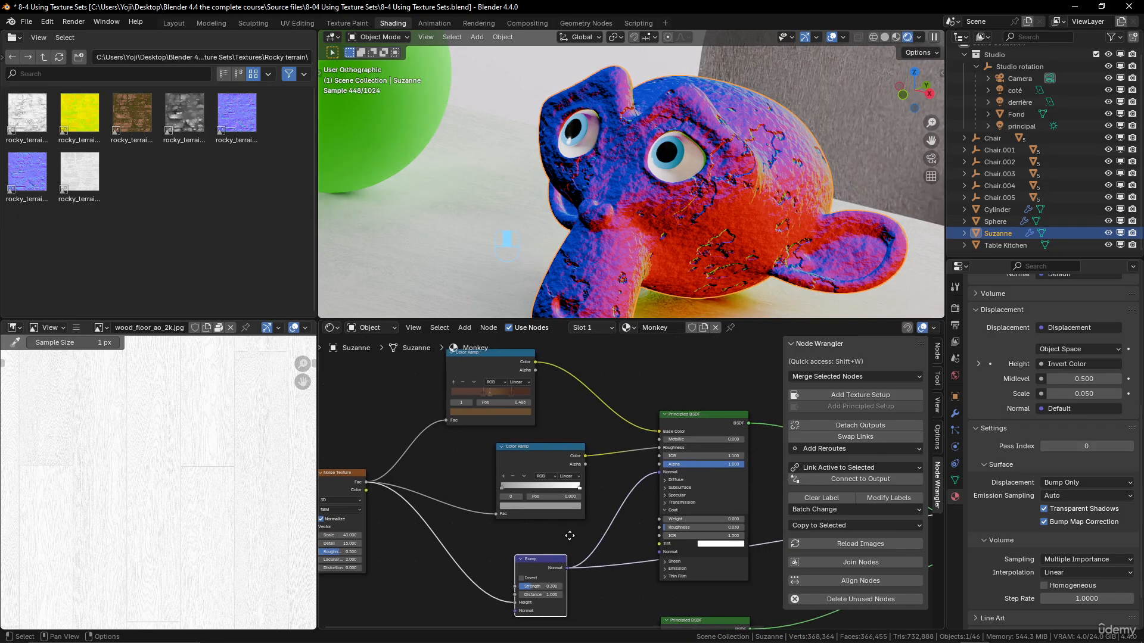
pyautogui.keyDown('ctrl'); pyautogui.keyDown('shift'); pyautogui.click(702, 416); pyautogui.keyUp('shift'); pyautogui.keyUp('ctrl')
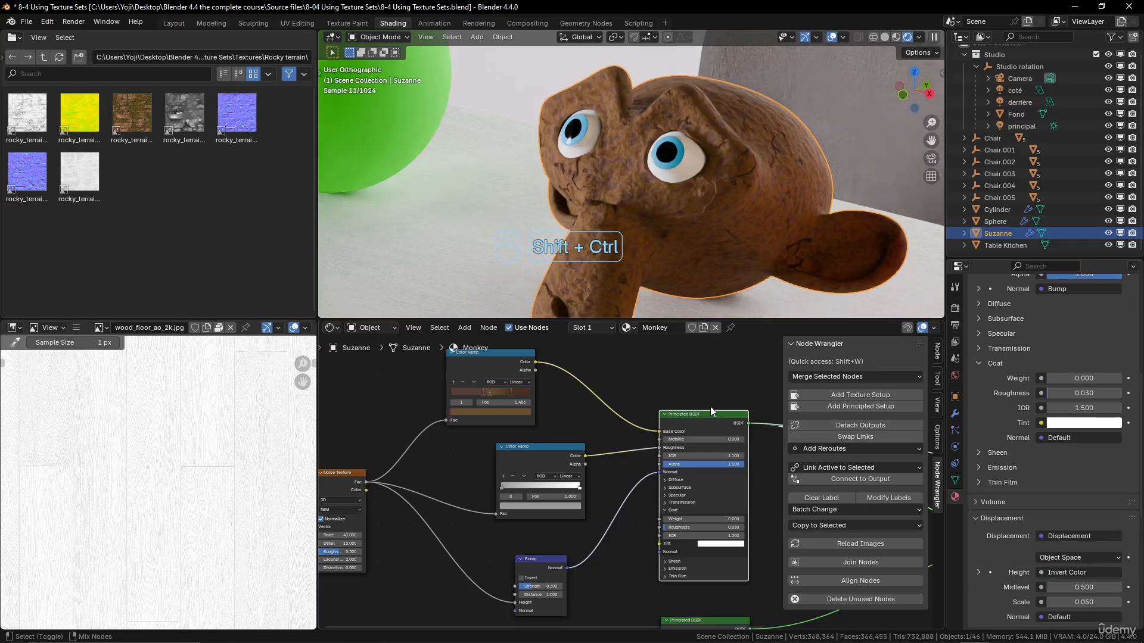
# Step: Preview the yellow paint layer's Noise Texture, Color Ramp and Principled BSDF one after another on the monkey
pyautogui.scroll(-4, 692, 391)
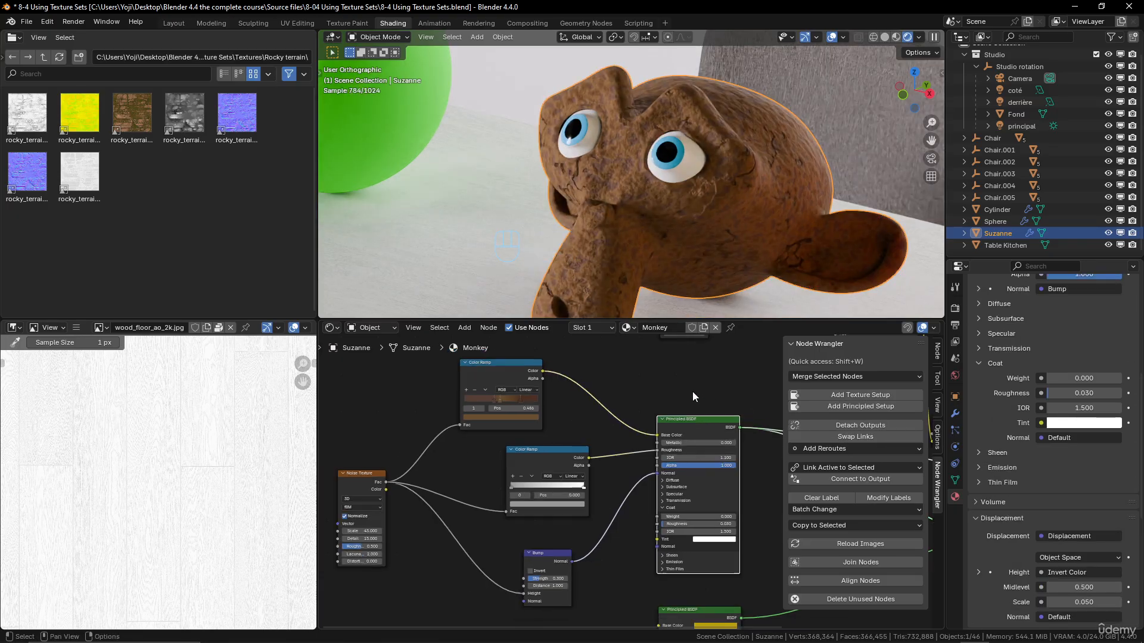
pyautogui.moveTo(626, 610); pyautogui.dragTo(626, 449, button='middle')
pyautogui.scroll(2, 584, 504)
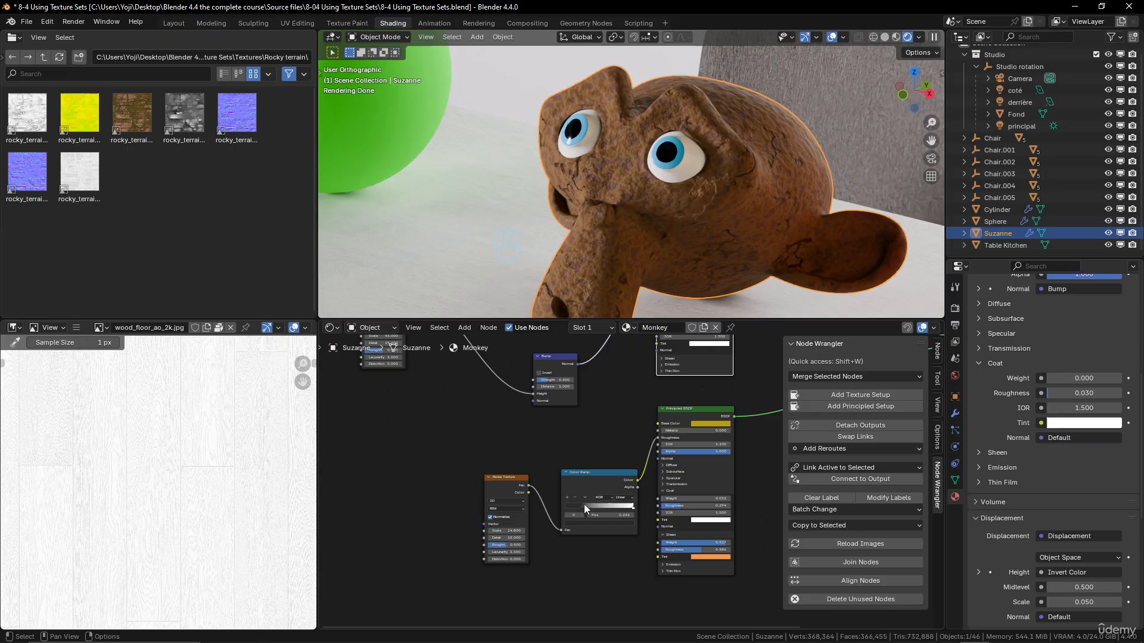
pyautogui.keyDown('ctrl'); pyautogui.keyDown('shift'); pyautogui.click(500, 478); pyautogui.keyUp('shift'); pyautogui.keyUp('ctrl')
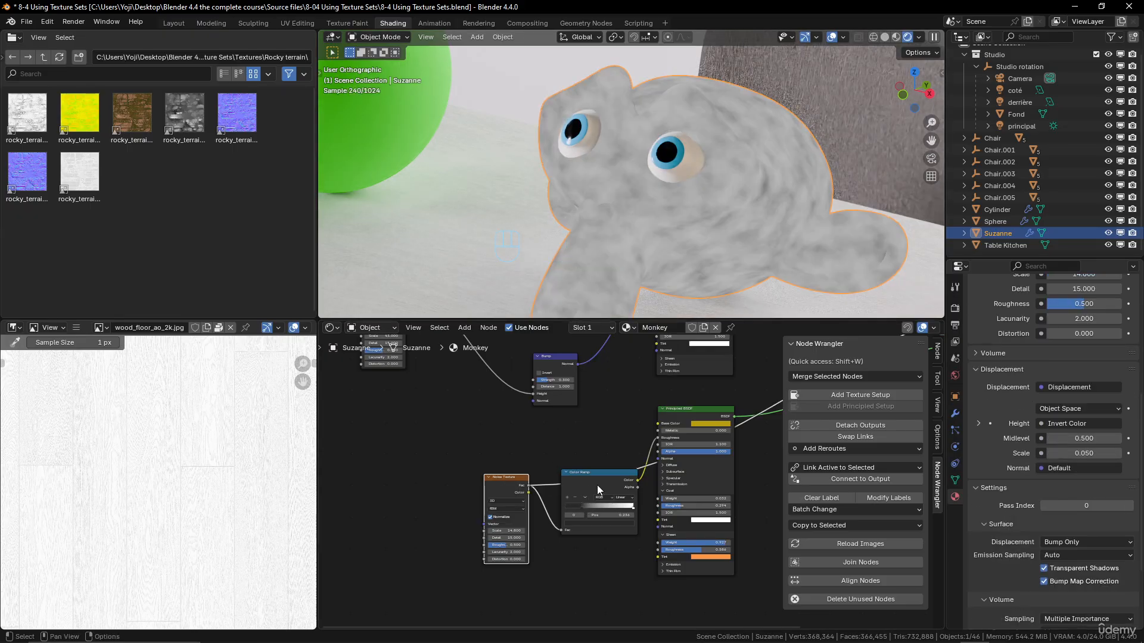
pyautogui.keyDown('ctrl'); pyautogui.keyDown('shift'); pyautogui.click(597, 480); pyautogui.keyUp('shift'); pyautogui.keyUp('ctrl')
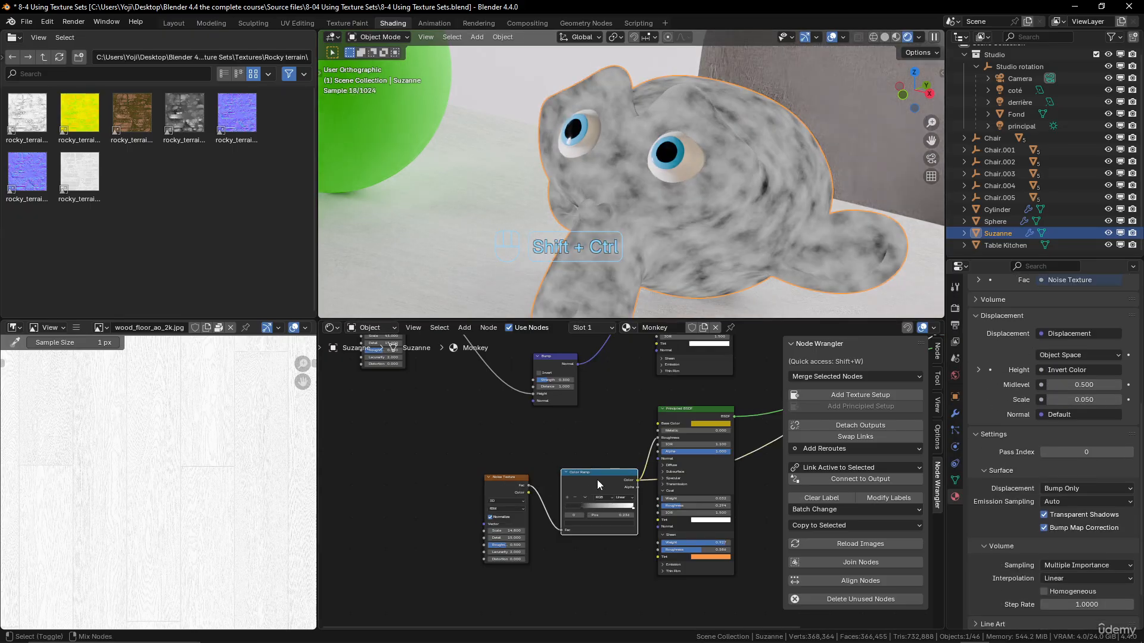
pyautogui.keyDown('ctrl'); pyautogui.keyDown('shift'); pyautogui.click(699, 410); pyautogui.keyUp('shift'); pyautogui.keyUp('ctrl')
# Step: Preview the mask chain on the monkey: both Noise Textures, the Multiply node, the Color Ramp and the Mix Shader's Invert Color
pyautogui.moveTo(714, 395); pyautogui.dragTo(653, 593, button='middle')
pyautogui.scroll(-4, 648, 491)
pyautogui.moveTo(662, 394); pyautogui.dragTo(589, 524, button='middle')
pyautogui.scroll(3, 591, 524)
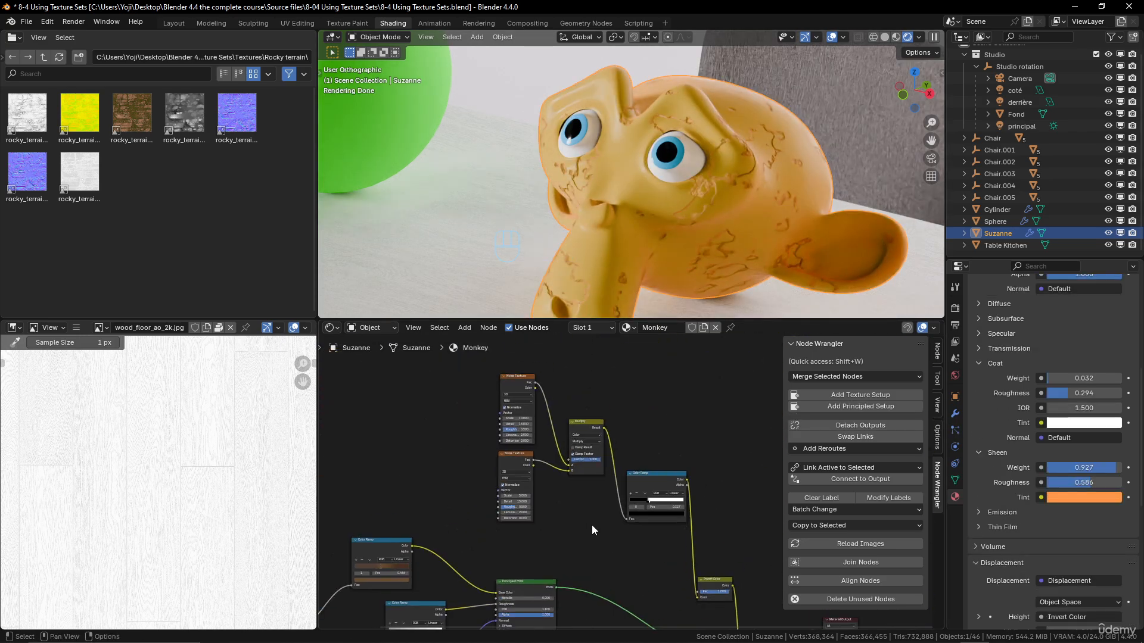
pyautogui.keyDown('ctrl'); pyautogui.keyDown('shift'); pyautogui.click(493, 360); pyautogui.keyUp('shift'); pyautogui.keyUp('ctrl')
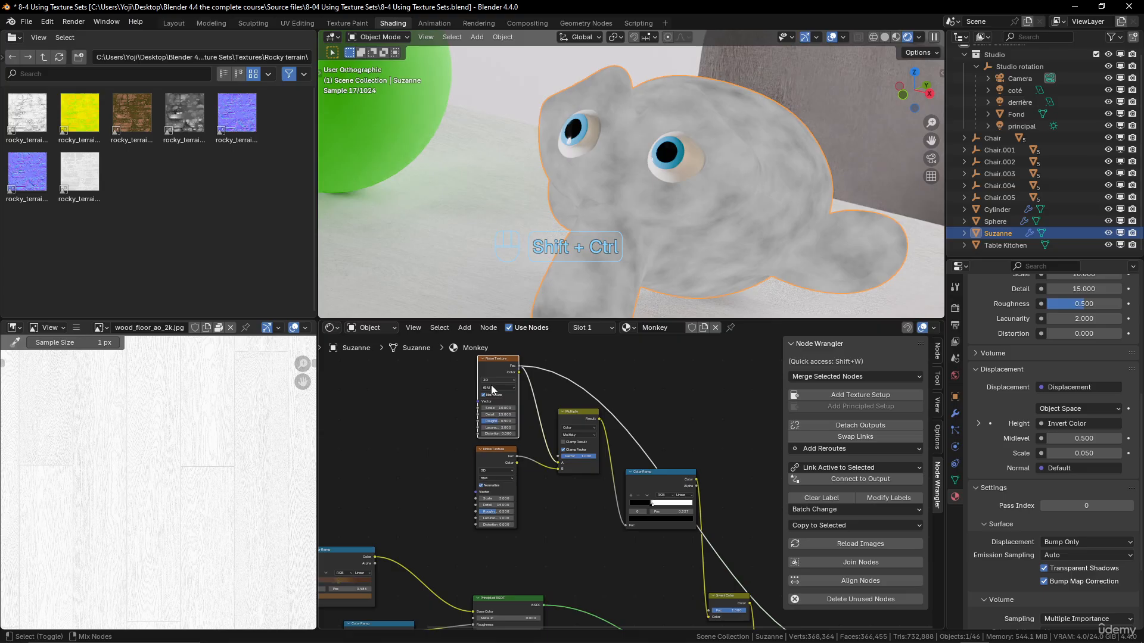
pyautogui.keyDown('ctrl'); pyautogui.keyDown('shift'); pyautogui.click(491, 459); pyautogui.keyUp('shift'); pyautogui.keyUp('ctrl')
pyautogui.keyDown('ctrl'); pyautogui.keyDown('shift'); pyautogui.click(578, 412); pyautogui.keyUp('shift'); pyautogui.keyUp('ctrl')
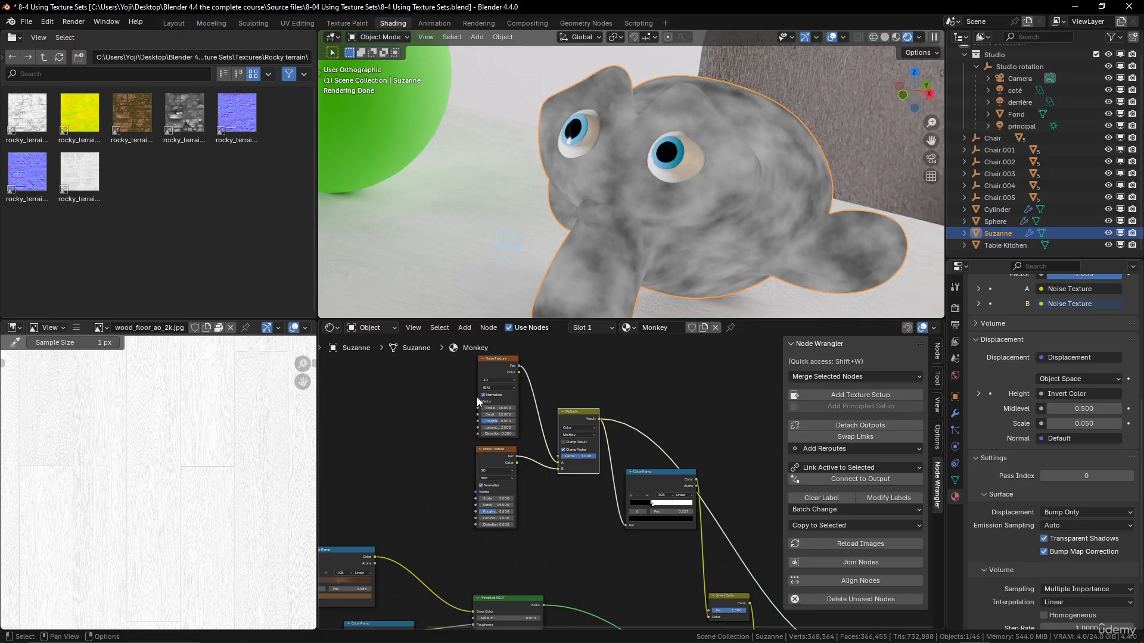
pyautogui.keyDown('ctrl'); pyautogui.keyDown('shift'); pyautogui.click(660, 476); pyautogui.keyUp('shift'); pyautogui.keyUp('ctrl')
pyautogui.moveTo(709, 448); pyautogui.dragTo(610, 388, button='middle')
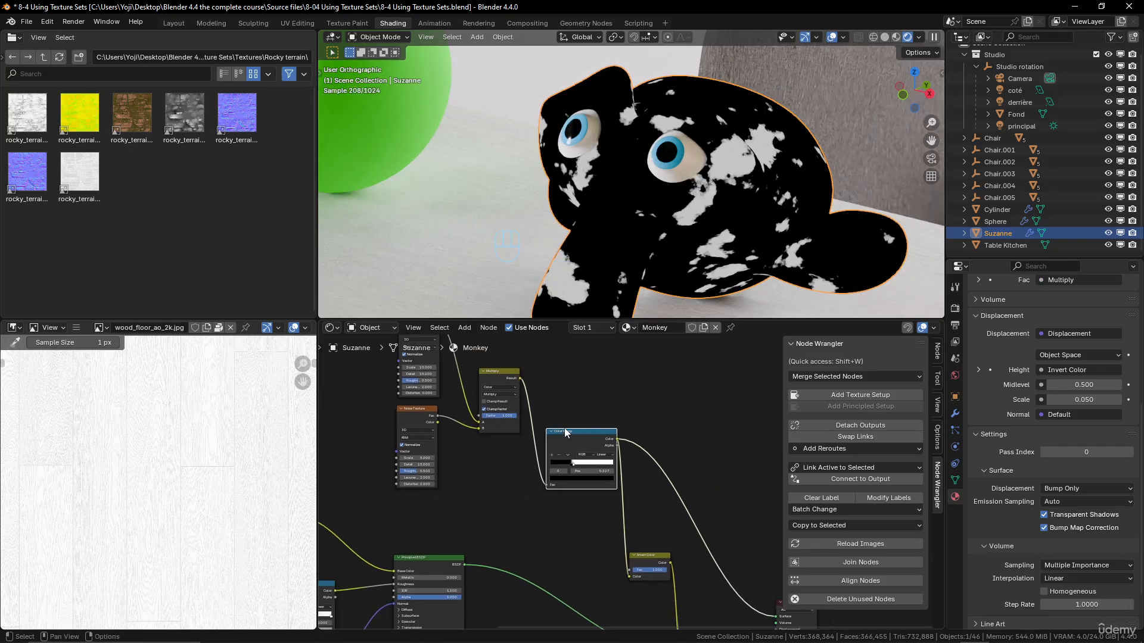
pyautogui.moveTo(648, 550); pyautogui.dragTo(649, 420, button='middle')
pyautogui.keyDown('ctrl'); pyautogui.keyDown('shift'); pyautogui.click(616, 502); pyautogui.keyUp('shift'); pyautogui.keyUp('ctrl')
pyautogui.moveTo(671, 478); pyautogui.dragTo(622, 466, button='middle')
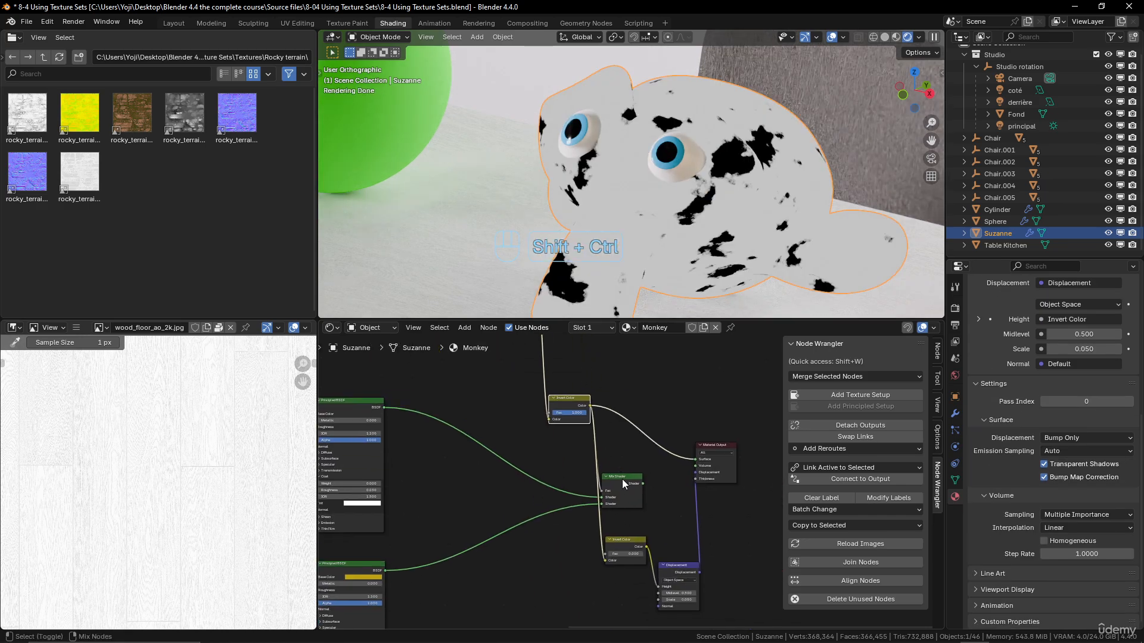
# Step: Preview the Mix Shader, its Invert Color and the Displacement node on the monkey, returning to the Mix Shader and inspecting the mixed surface
pyautogui.keyDown('ctrl'); pyautogui.keyDown('shift'); pyautogui.click(621, 479); pyautogui.keyUp('shift'); pyautogui.keyUp('ctrl')
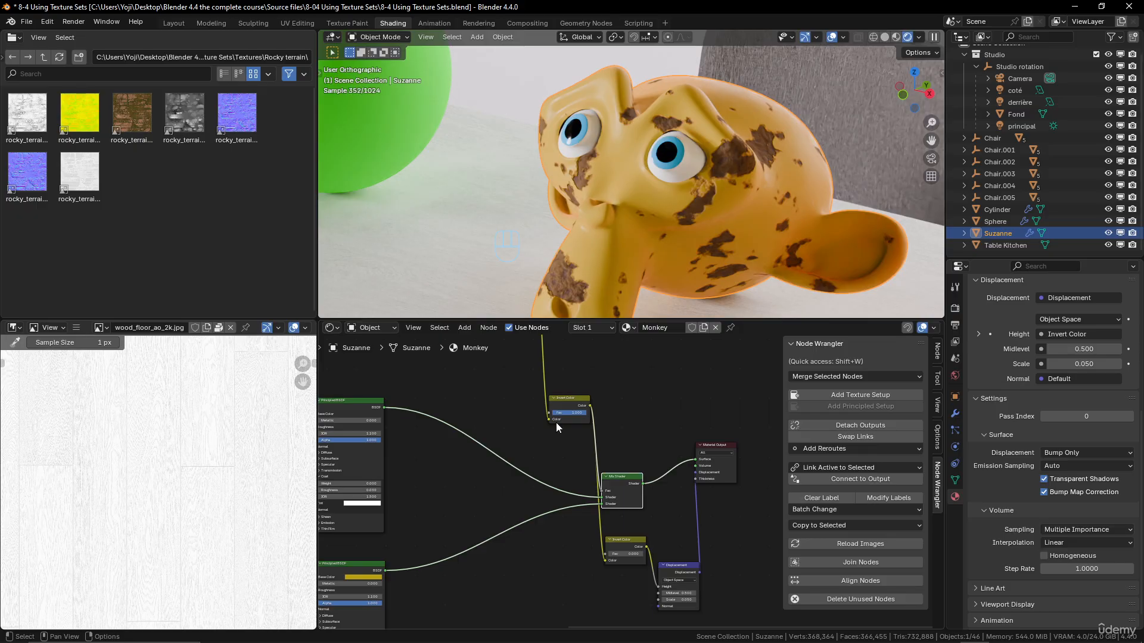
pyautogui.scroll(1, 659, 492)
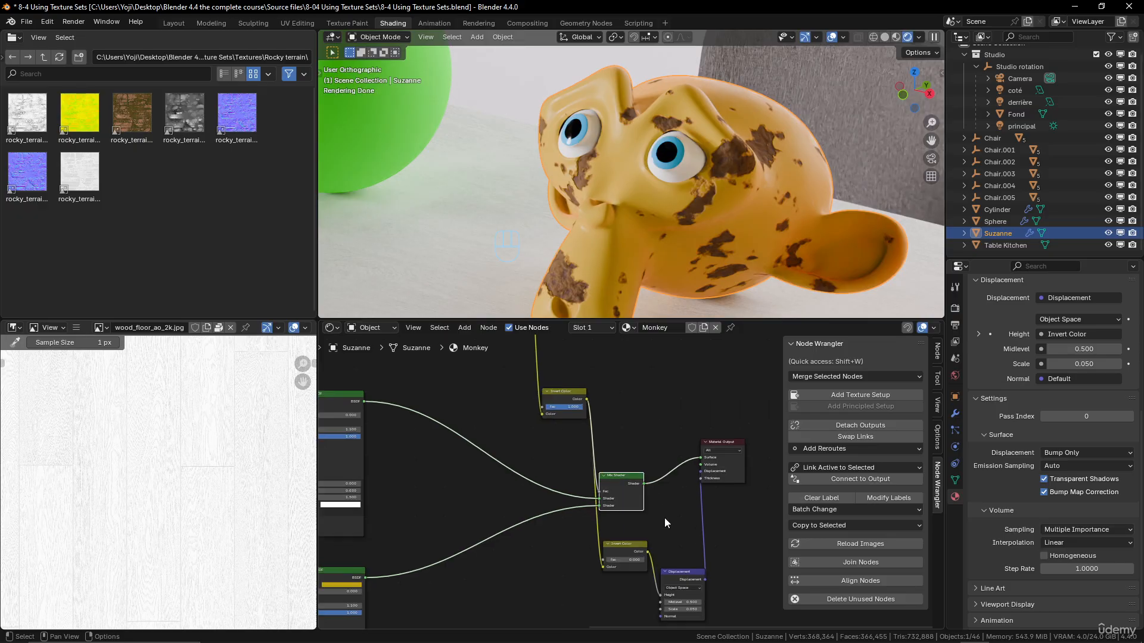
pyautogui.keyDown('ctrl'); pyautogui.keyDown('shift'); pyautogui.click(565, 392); pyautogui.keyUp('shift'); pyautogui.keyUp('ctrl')
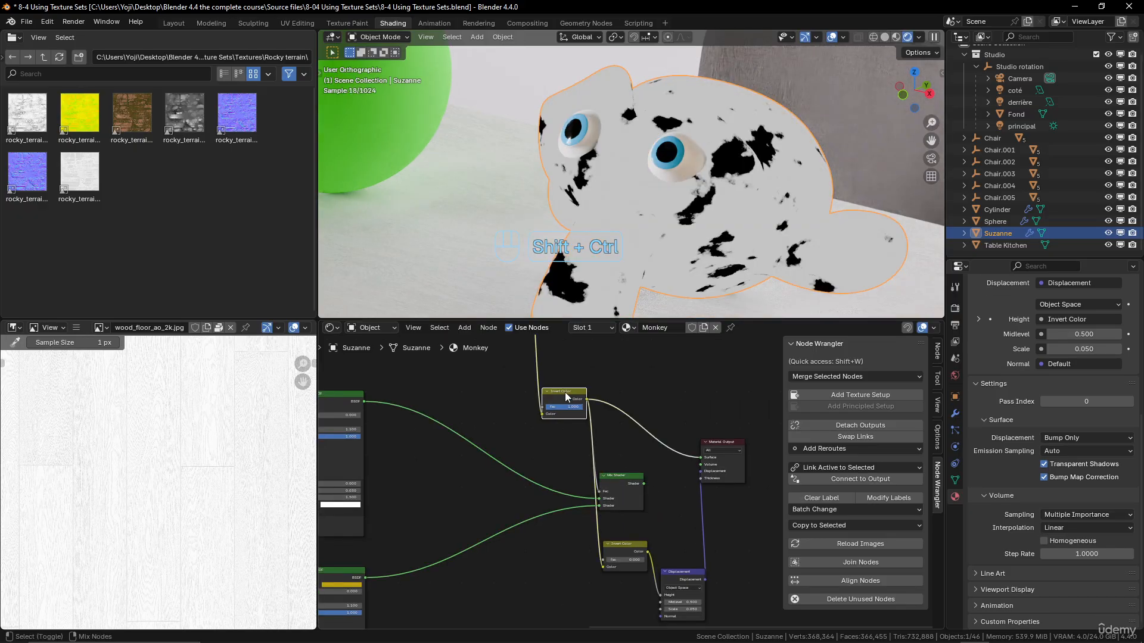
pyautogui.keyDown('ctrl'); pyautogui.keyDown('shift'); pyautogui.click(678, 571); pyautogui.keyUp('shift'); pyautogui.keyUp('ctrl')
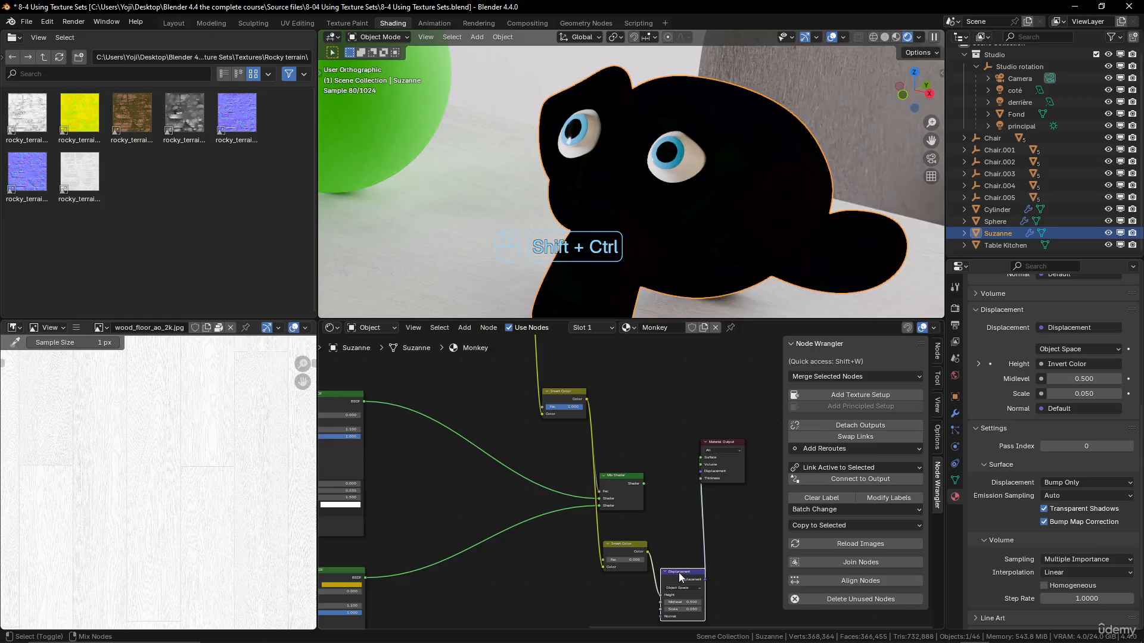
pyautogui.keyDown('ctrl'); pyautogui.keyDown('shift'); pyautogui.click(623, 477); pyautogui.keyUp('shift'); pyautogui.keyUp('ctrl')
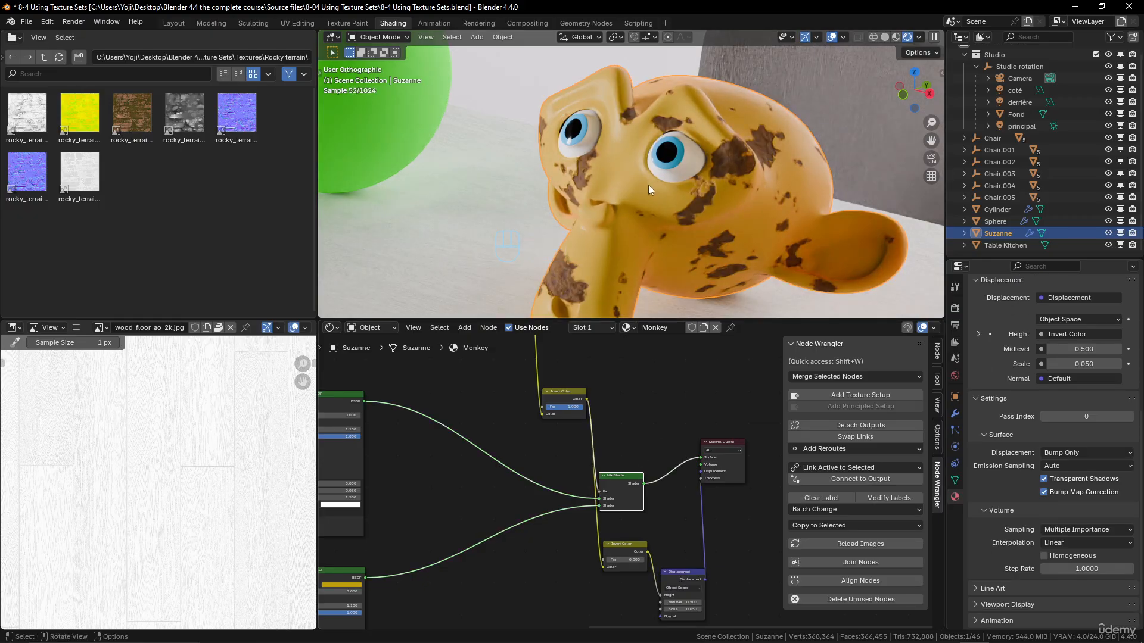
pyautogui.scroll(2, 648, 185)
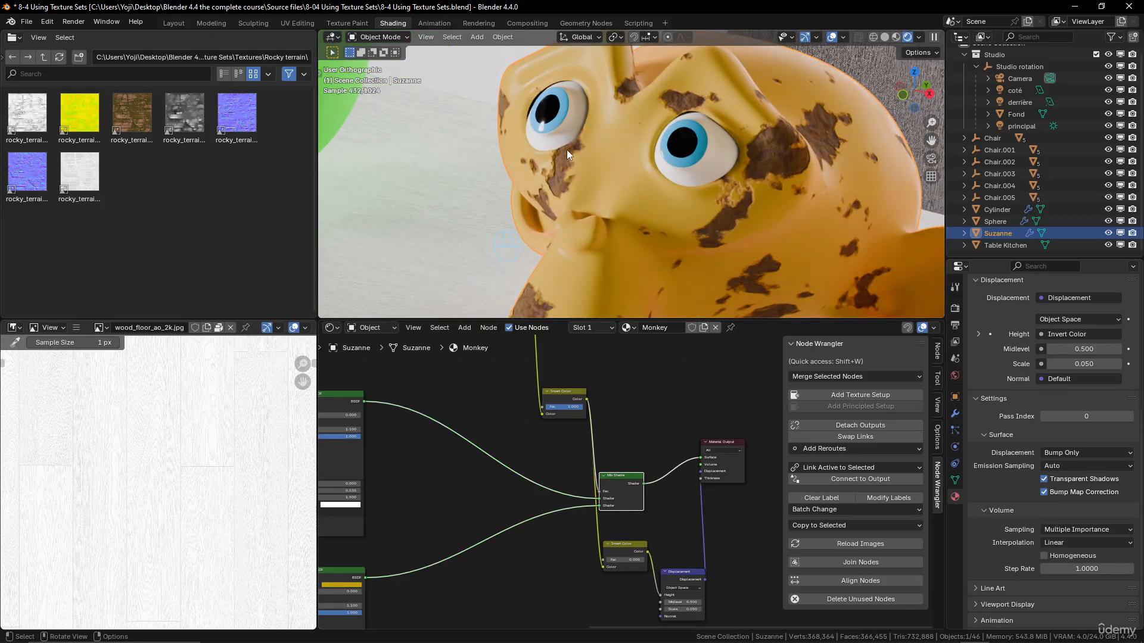
pyautogui.scroll(-4, 674, 269)
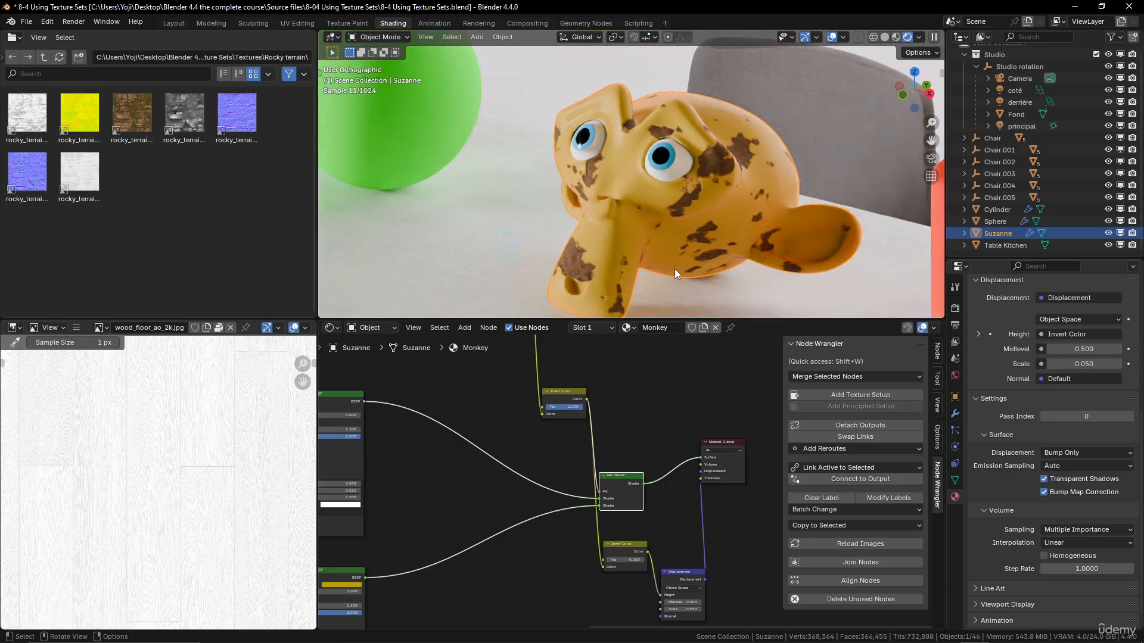
# Step: Review the complete Monkey node tree, from the rust and paint layers to the noise mask chain
pyautogui.scroll(-3, 607, 474)
pyautogui.scroll(-4, 606, 474)
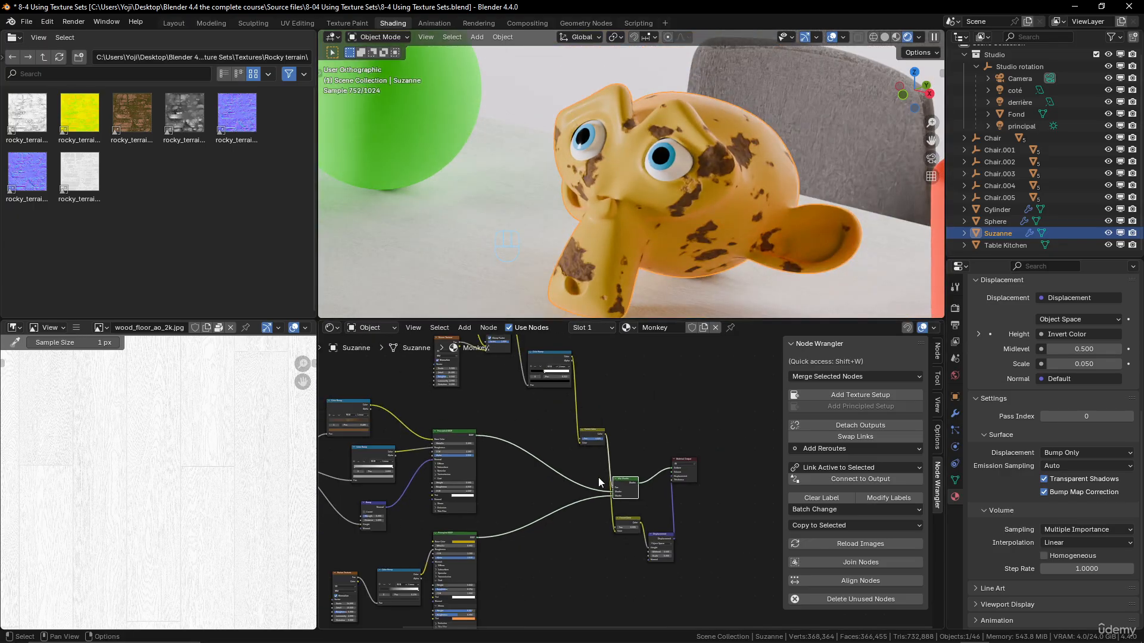
pyautogui.moveTo(566, 477); pyautogui.dragTo(687, 488, button='middle')
pyautogui.scroll(-1, 685, 492)
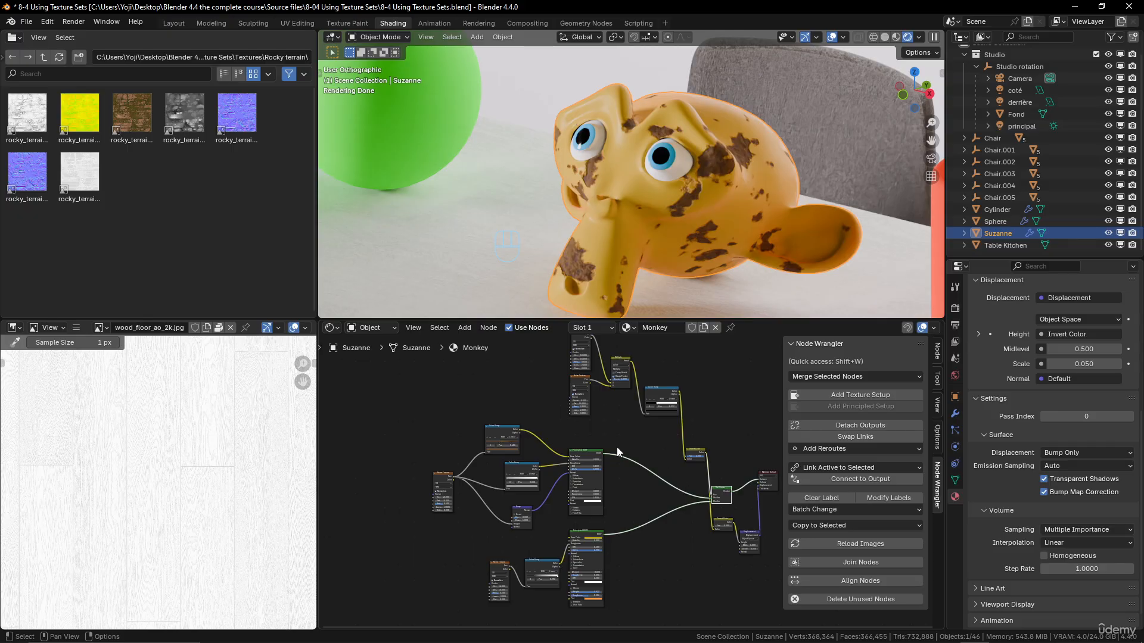
pyautogui.scroll(3, 617, 446)
pyautogui.moveTo(618, 437); pyautogui.dragTo(595, 531, button='middle')
pyautogui.scroll(1, 595, 531)
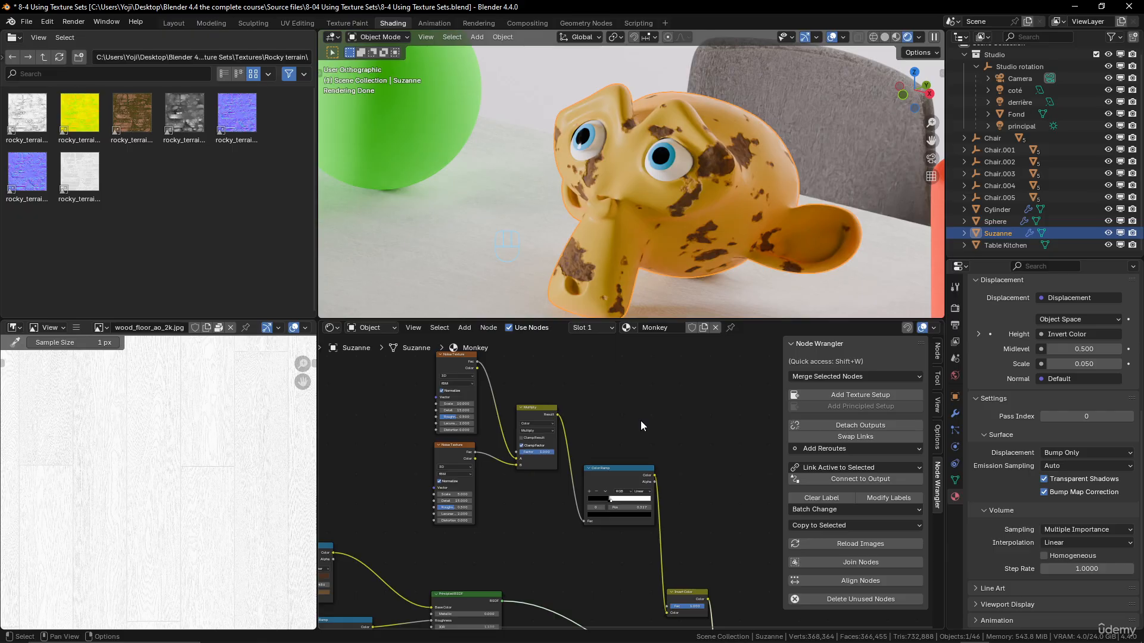
# Step: Add a Voronoi Texture node above the mask's Color Ramp and preview it on the monkey
pyautogui.scroll(-5, 641, 416)
pyautogui.moveTo(641, 408); pyautogui.dragTo(579, 473, button='middle')
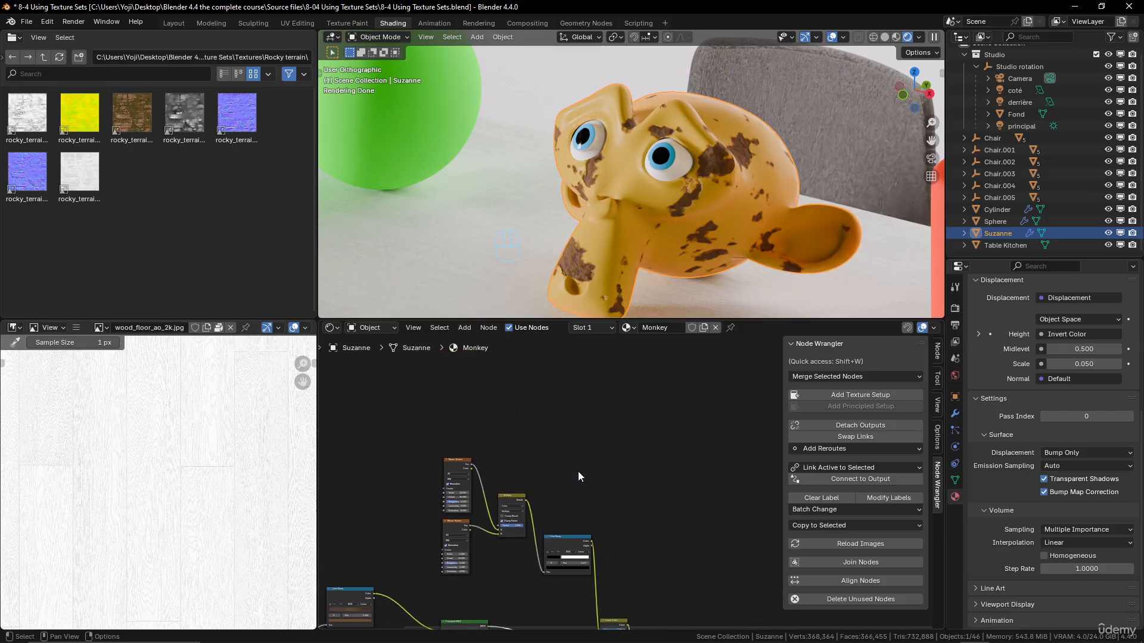
pyautogui.scroll(5, 580, 469)
pyautogui.hotkey('shift', 'a')
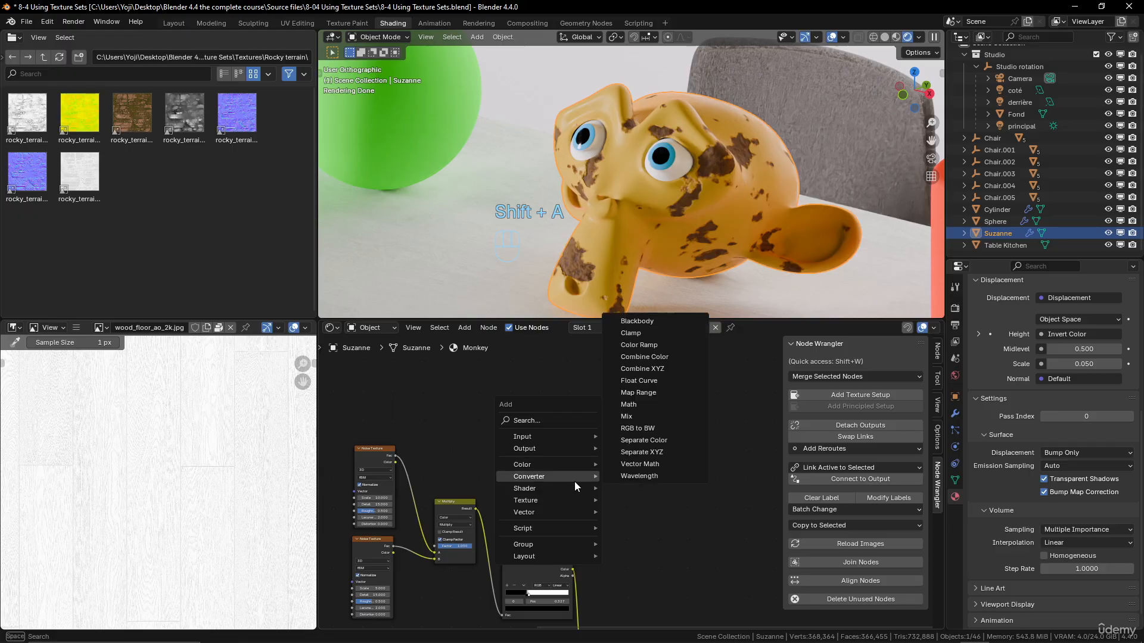
pyautogui.moveTo(570, 499)
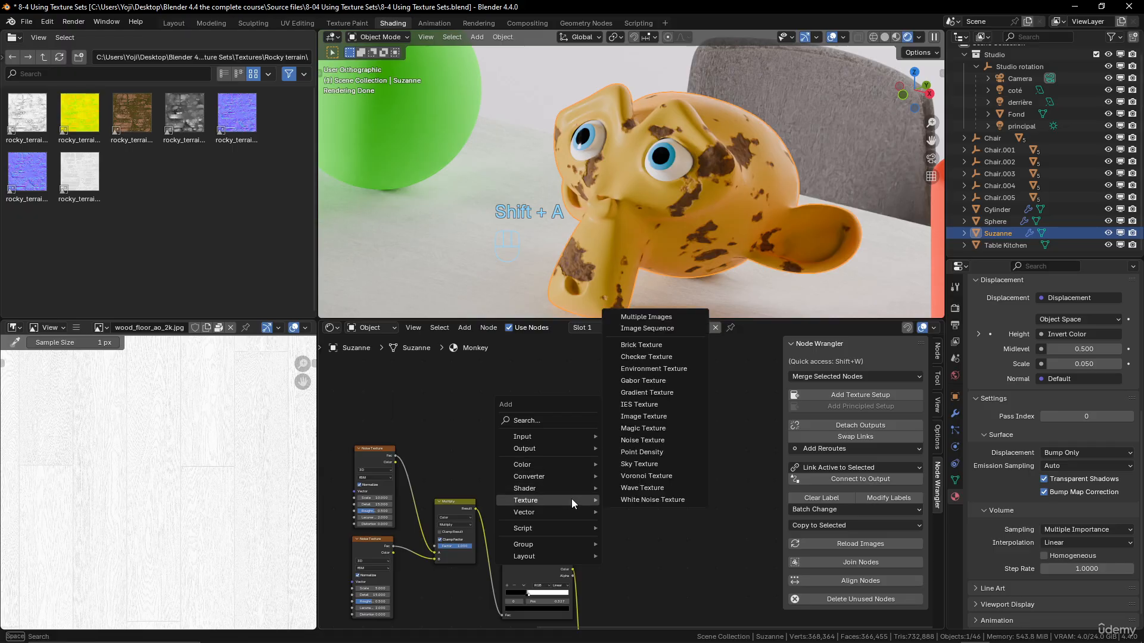
pyautogui.click(639, 476)
pyautogui.click(634, 482)
pyautogui.scroll(2, 635, 485)
pyautogui.keyDown('ctrl'); pyautogui.keyDown('shift'); pyautogui.click(555, 415); pyautogui.keyUp('shift'); pyautogui.keyUp('ctrl')
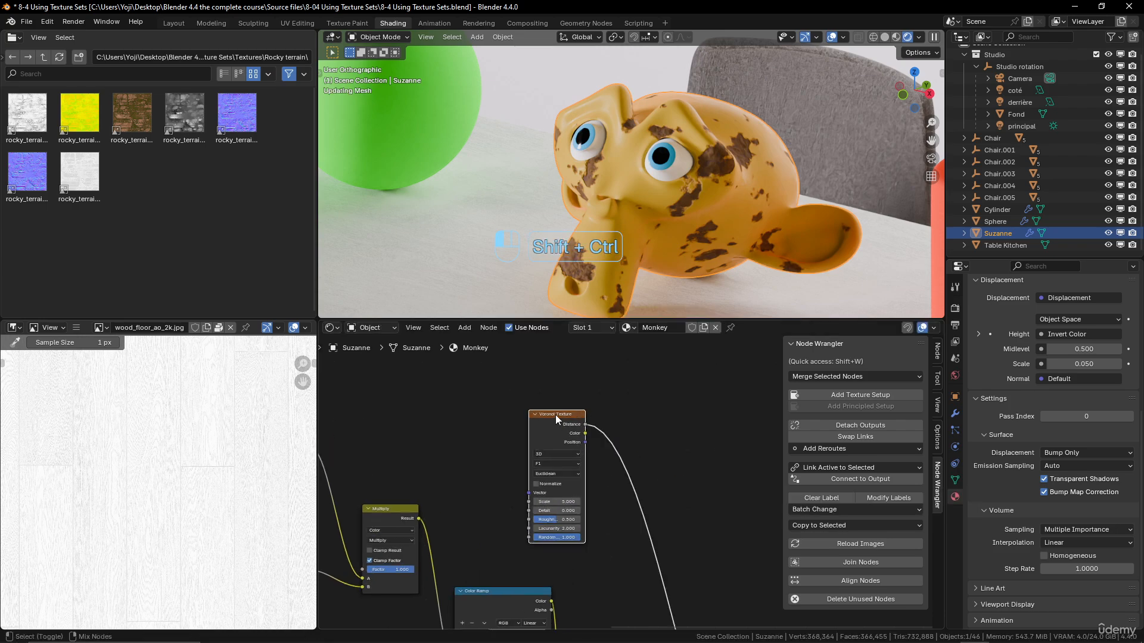
# Step: Try a Scale of 12 on the Voronoi Texture and settle on 20
pyautogui.scroll(2, 634, 482)
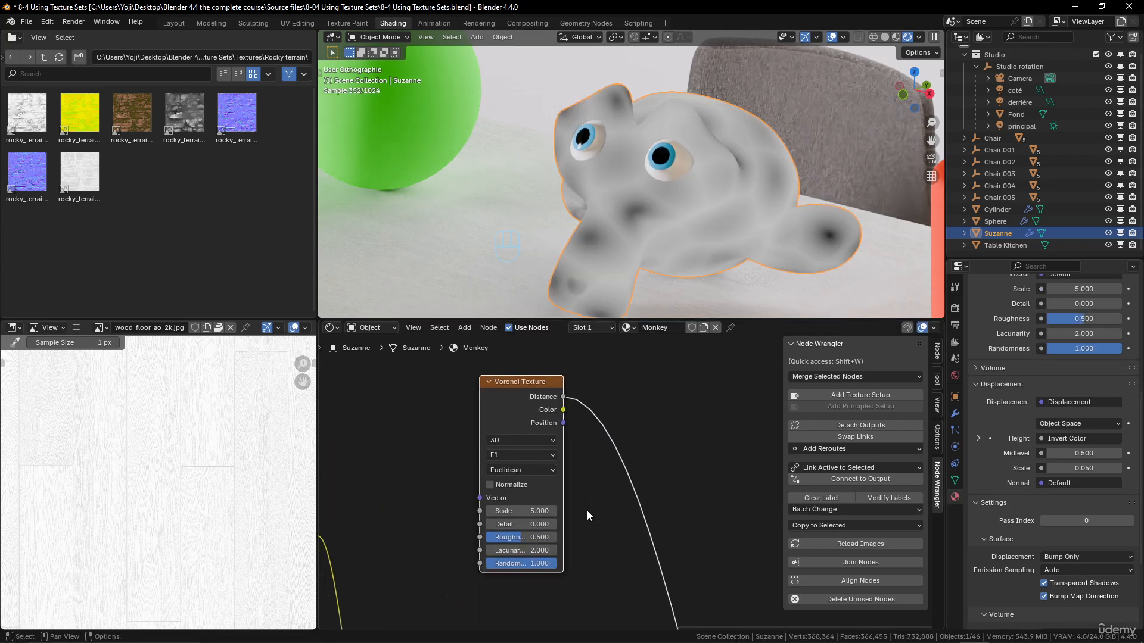
pyautogui.click(519, 511)
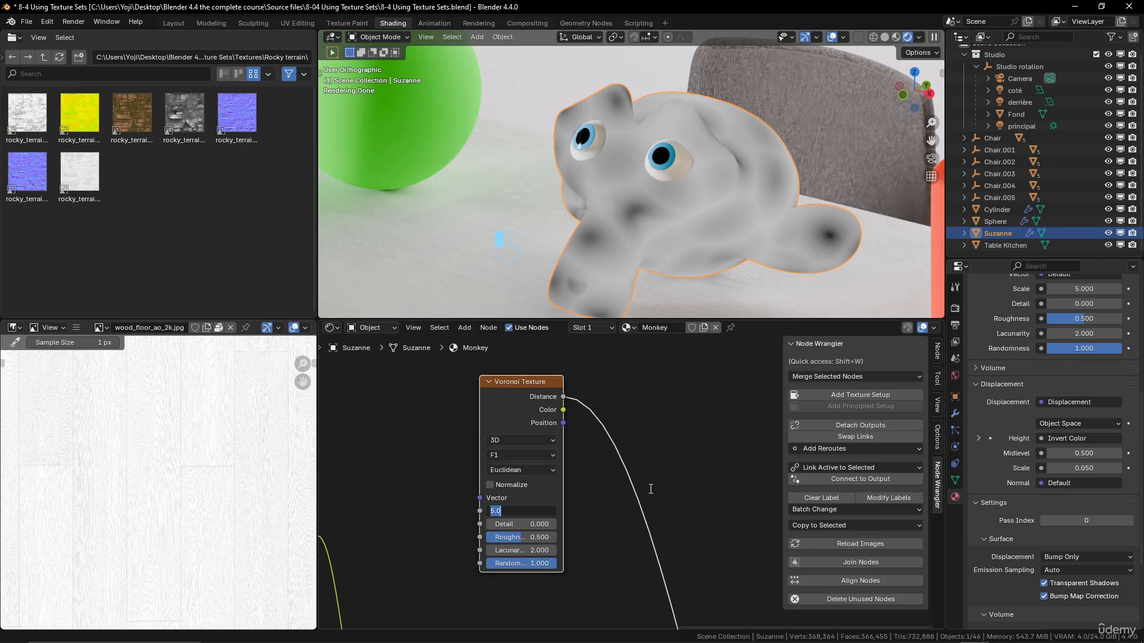
pyautogui.write('12')
pyautogui.press('Return')
pyautogui.moveTo(715, 181); pyautogui.dragTo(703, 181, button='middle')
pyautogui.click(519, 511)
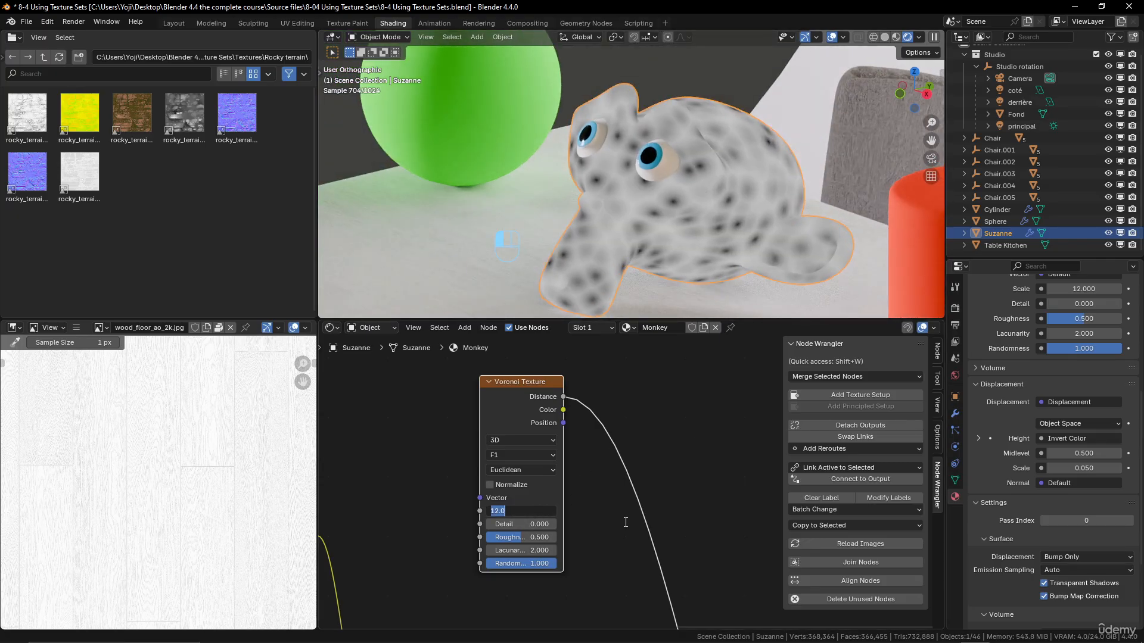
pyautogui.press('Return')
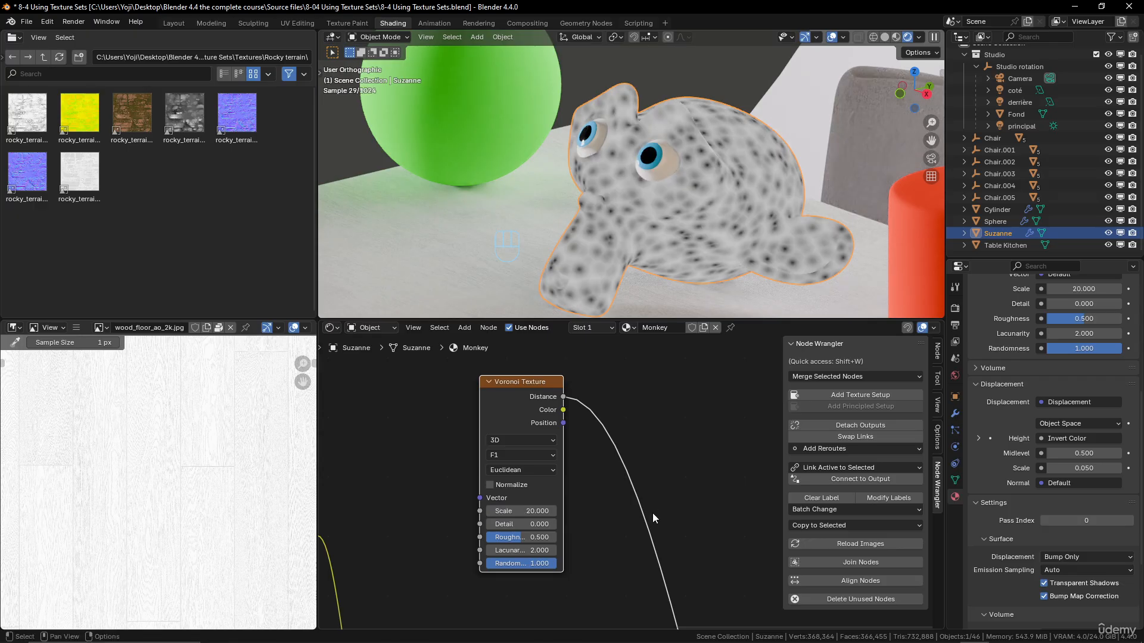
# Step: Move the Voronoi Texture node up into the empty area away from the mask nodes
pyautogui.scroll(-3, 595, 463)
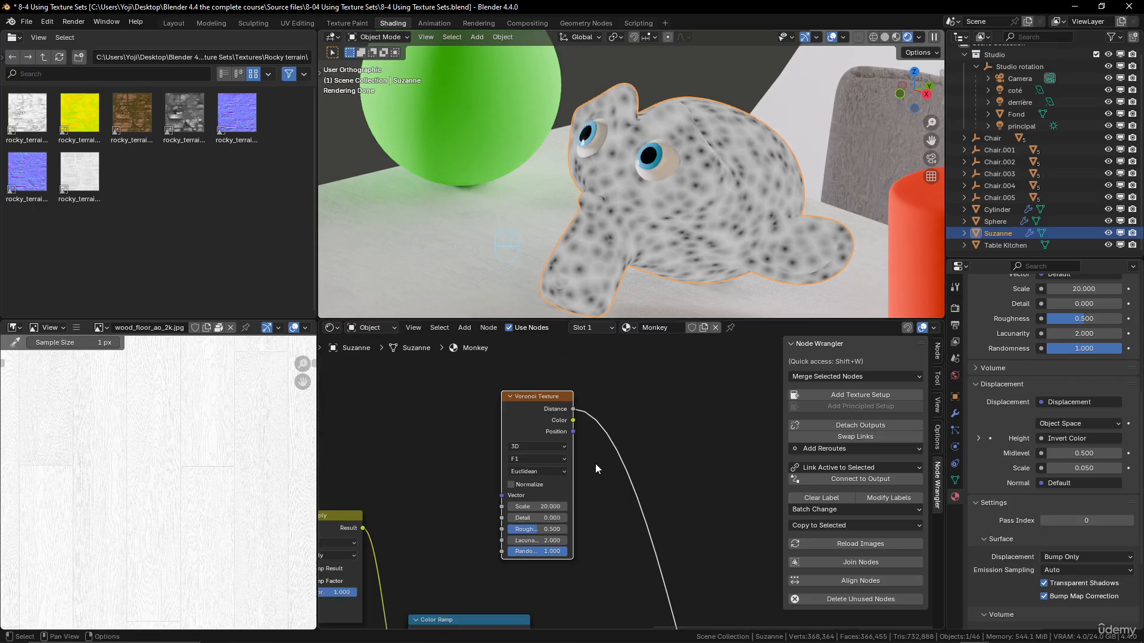
pyautogui.moveTo(620, 488); pyautogui.dragTo(610, 529, button='middle')
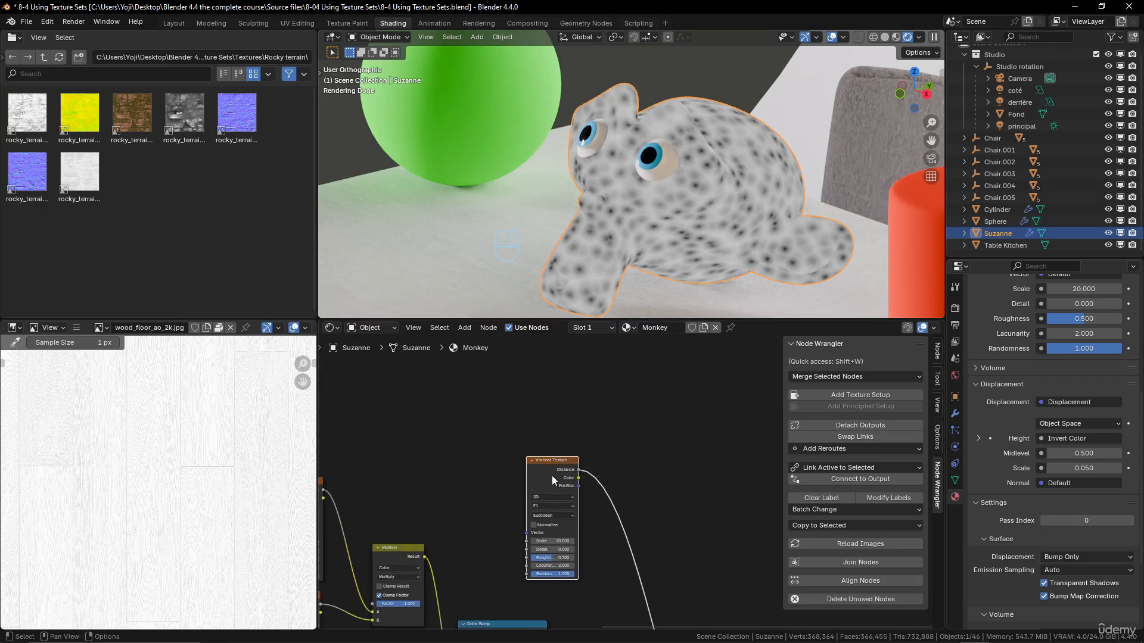
pyautogui.moveTo(551, 461); pyautogui.dragTo(494, 383)
pyautogui.moveTo(568, 451); pyautogui.dragTo(578, 517, button='middle')
pyautogui.scroll(1, 598, 485)
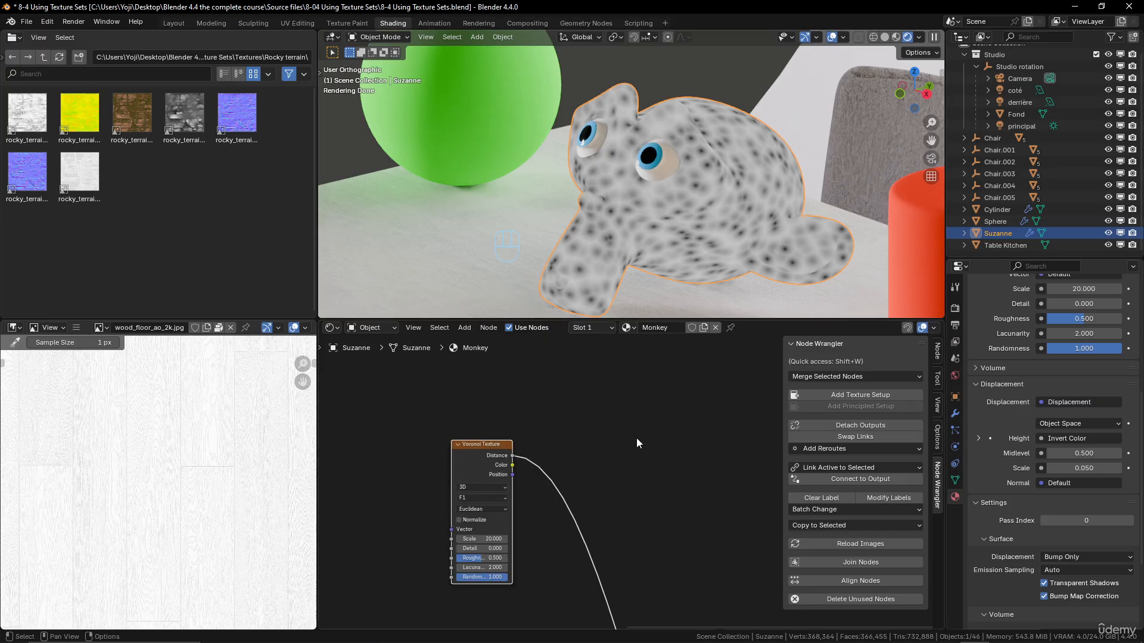
# Step: Add a Principled BSDF with Metallic 1.000 beside the Voronoi Texture and preview it on the monkey
pyautogui.hotkey('shift', 'a')
pyautogui.moveTo(636, 438)
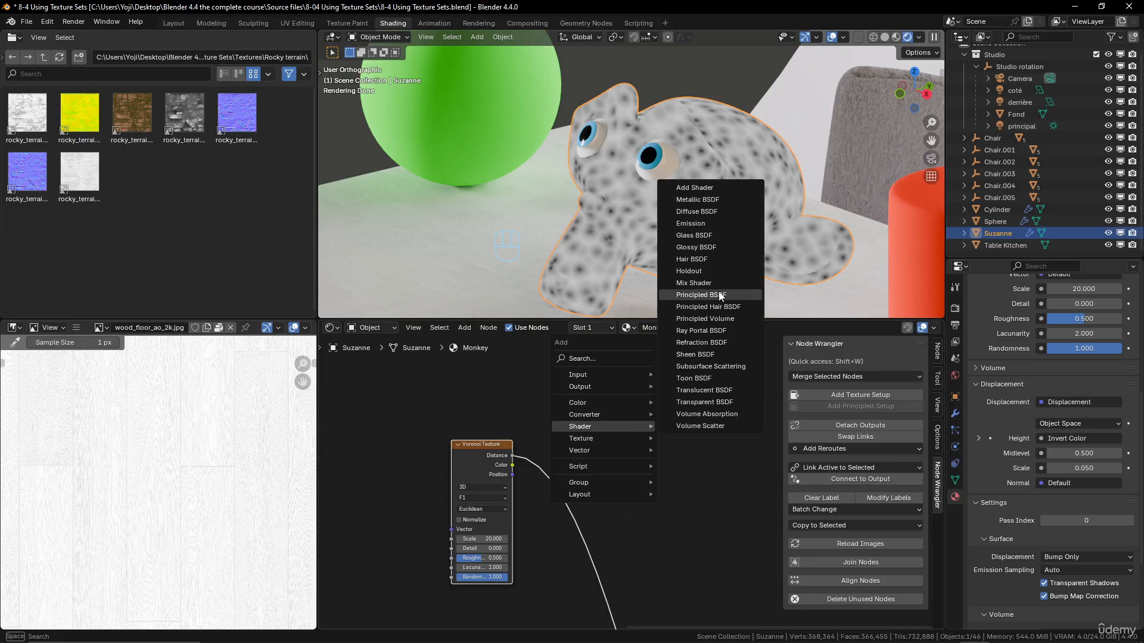
pyautogui.click(721, 296)
pyautogui.click(635, 411)
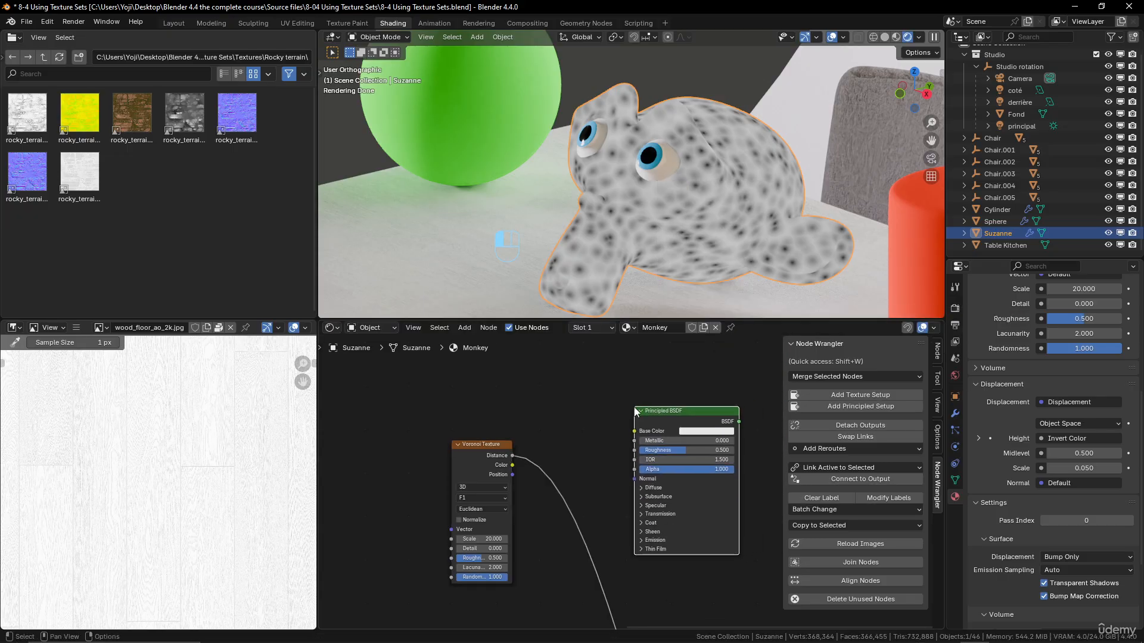
pyautogui.scroll(2, 687, 463)
pyautogui.keyDown('ctrl'); pyautogui.keyDown('shift'); pyautogui.click(660, 408); pyautogui.keyUp('shift'); pyautogui.keyUp('ctrl')
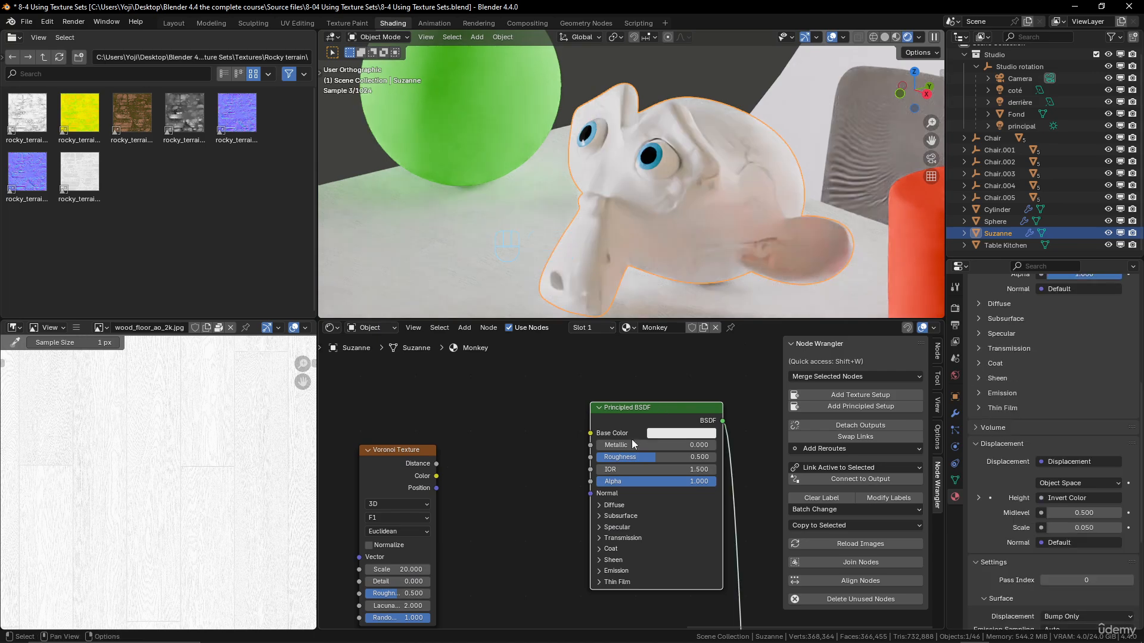
pyautogui.moveTo(633, 444); pyautogui.dragTo(751, 445)
# Step: Space the Displacement and Material Output nodes apart and cut the displacement link between them
pyautogui.scroll(-6, 611, 534)
pyautogui.moveTo(606, 554); pyautogui.dragTo(575, 396, button='middle')
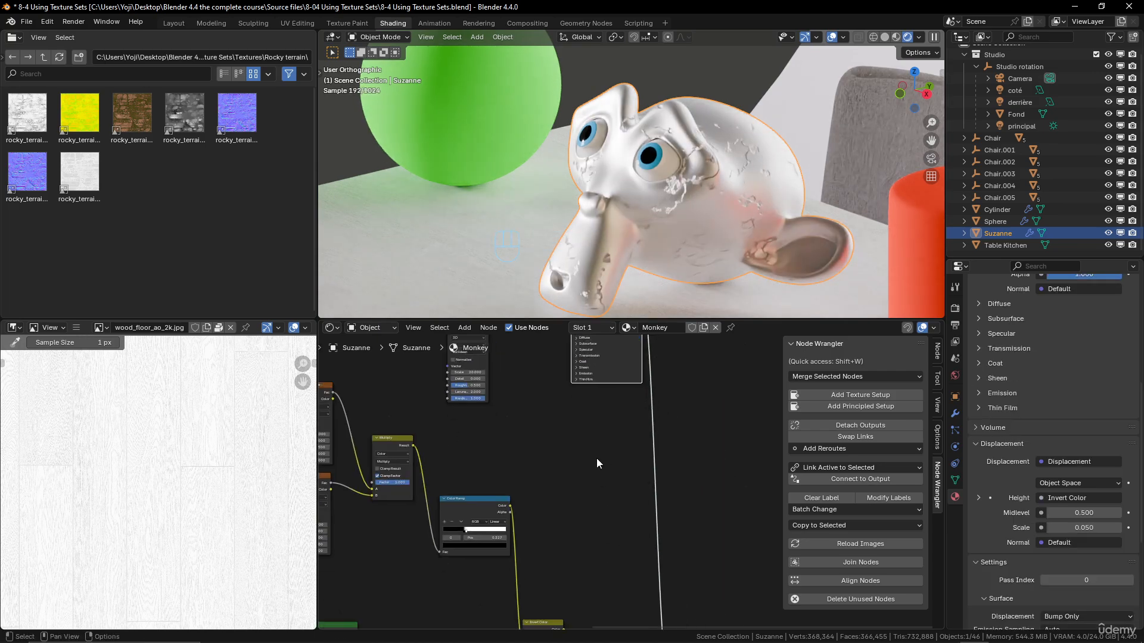
pyautogui.scroll(-4, 620, 497)
pyautogui.moveTo(649, 543); pyautogui.dragTo(649, 512, button='middle')
pyautogui.scroll(3, 653, 467)
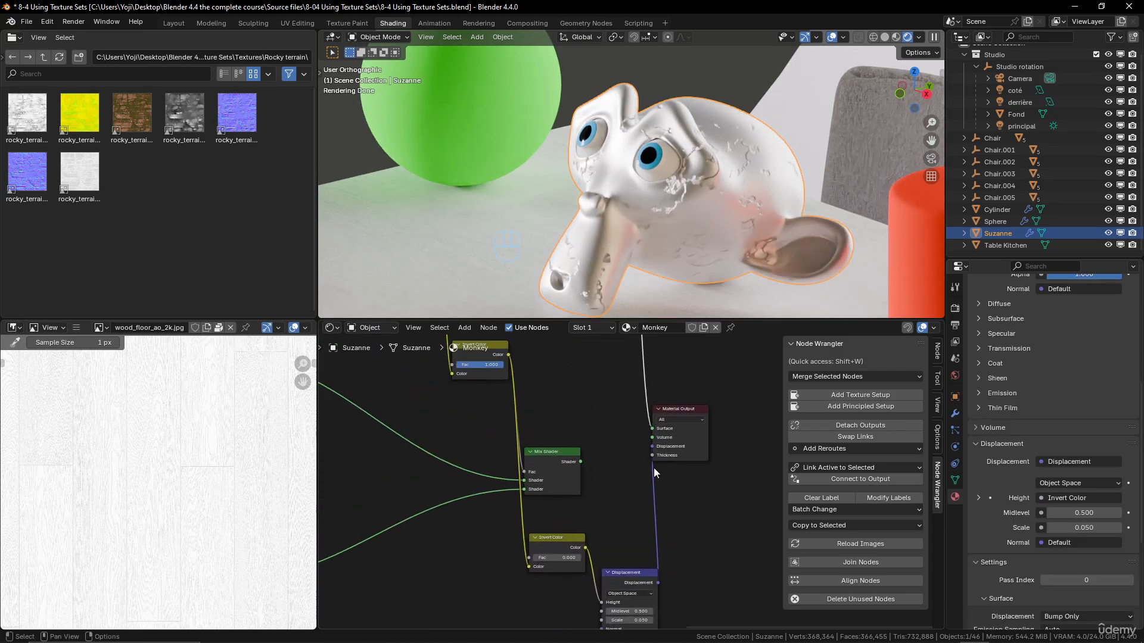
pyautogui.press('g')
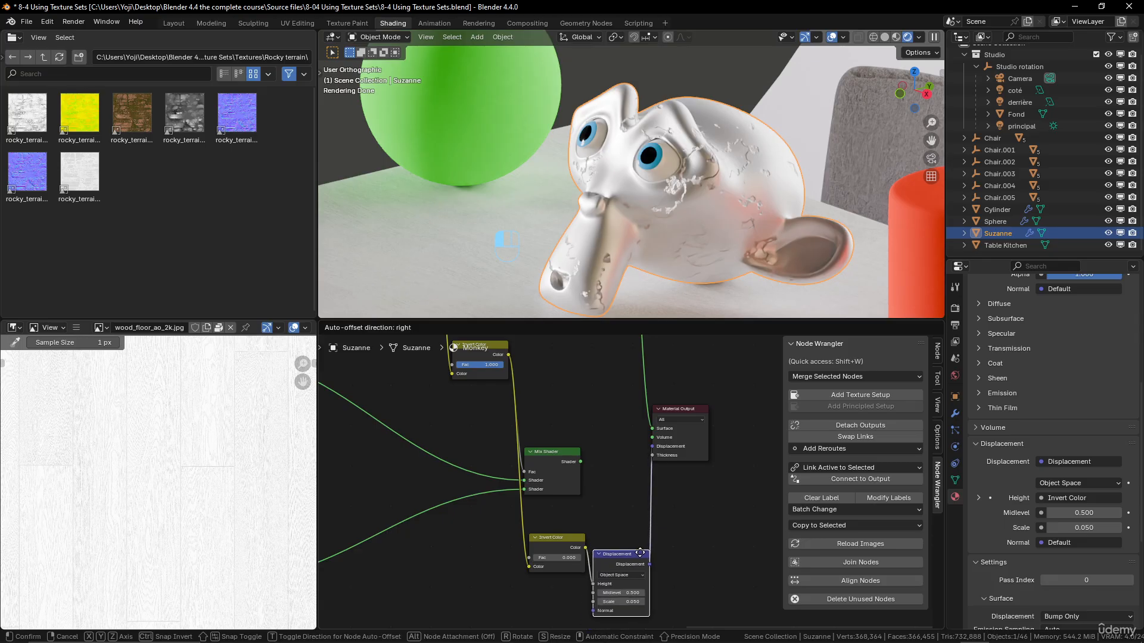
pyautogui.click(646, 552)
pyautogui.scroll(1, 646, 552)
pyautogui.moveTo(637, 512); pyautogui.dragTo(637, 544, button='middle')
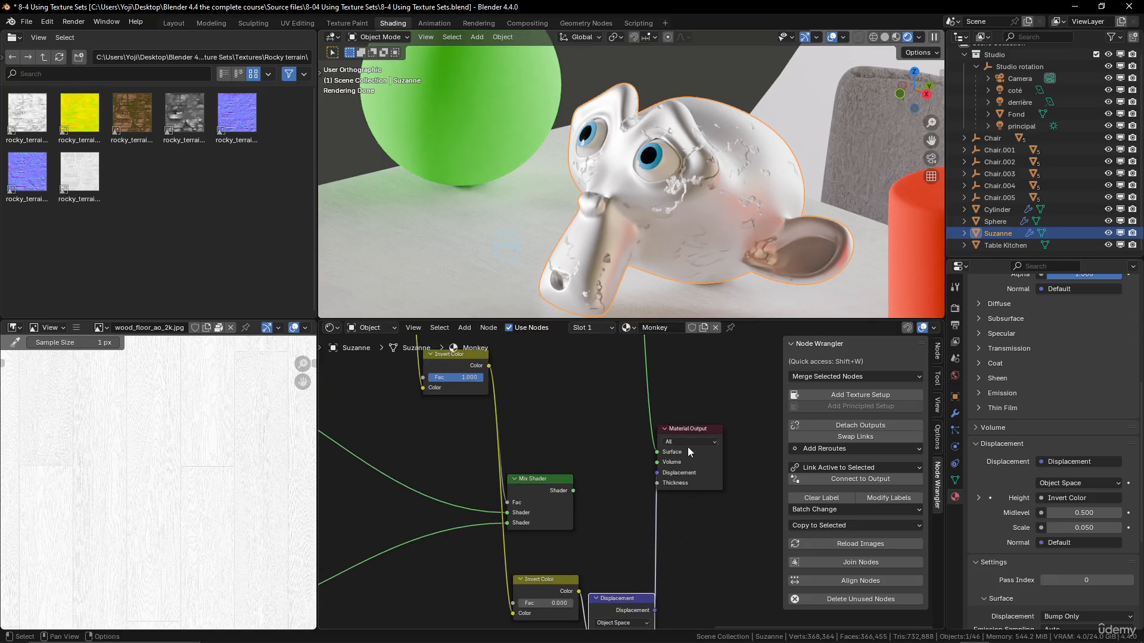
pyautogui.moveTo(688, 448); pyautogui.dragTo(720, 444)
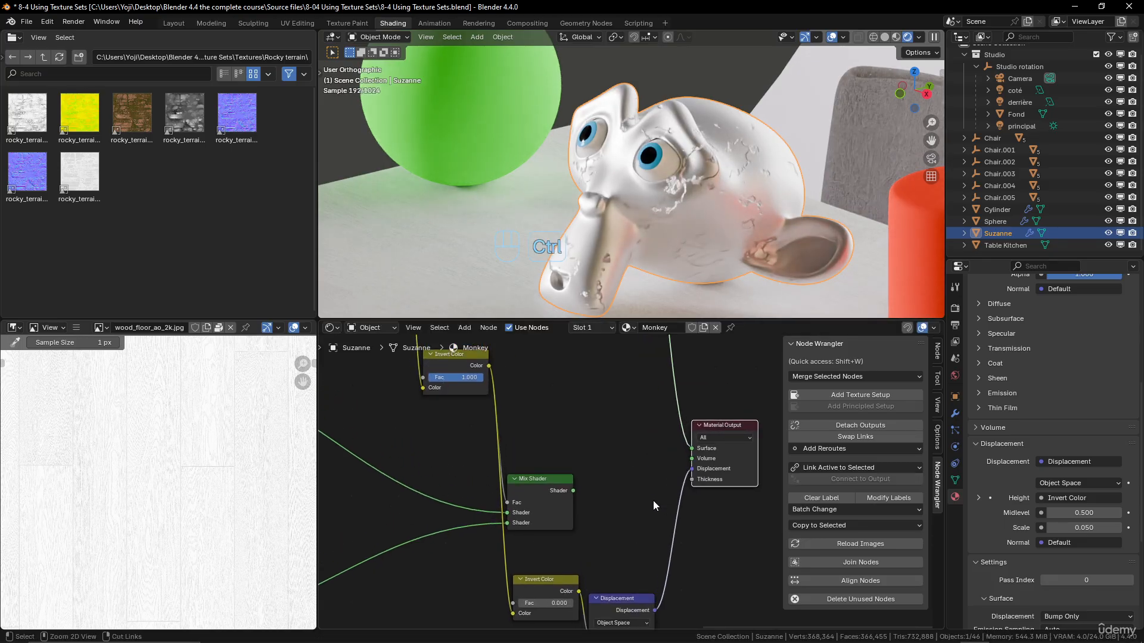
pyautogui.keyDown('ctrl'); pyautogui.moveTo(653, 500); pyautogui.dragTo(692, 554, button='right'); pyautogui.keyUp('ctrl')
# Step: Set the Base Color of the new metallic Principled BSDF to a dark copper brown
pyautogui.scroll(-7, 688, 431)
pyautogui.moveTo(679, 381); pyautogui.dragTo(660, 616, button='middle')
pyautogui.scroll(-3, 622, 455)
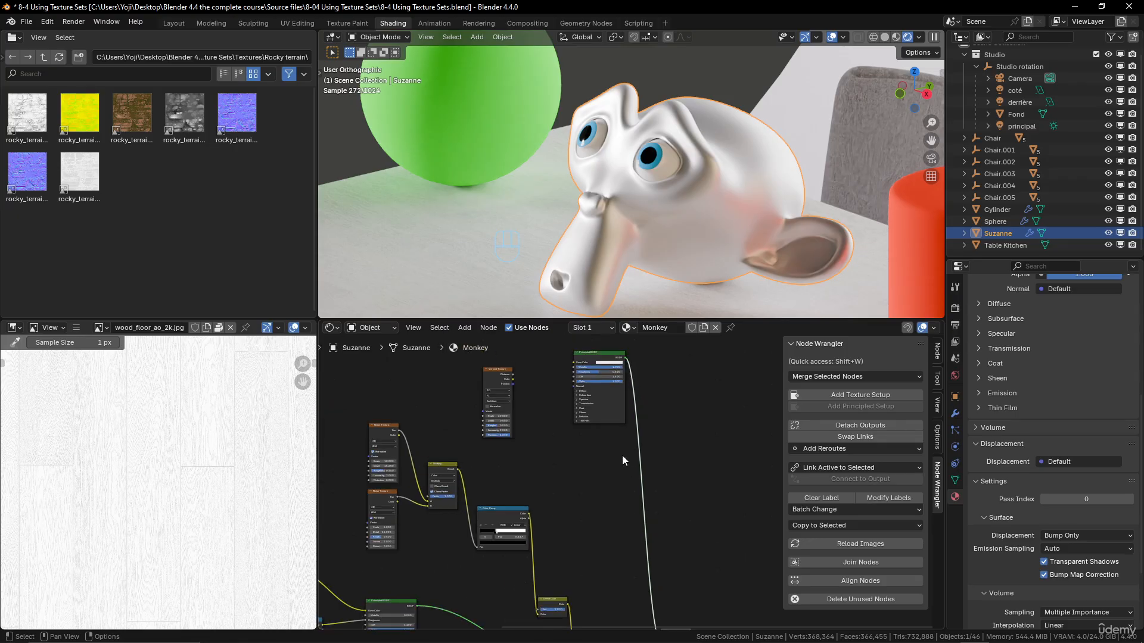
pyautogui.moveTo(622, 455); pyautogui.dragTo(651, 510, button='middle')
pyautogui.scroll(3, 644, 567)
pyautogui.scroll(1, 645, 561)
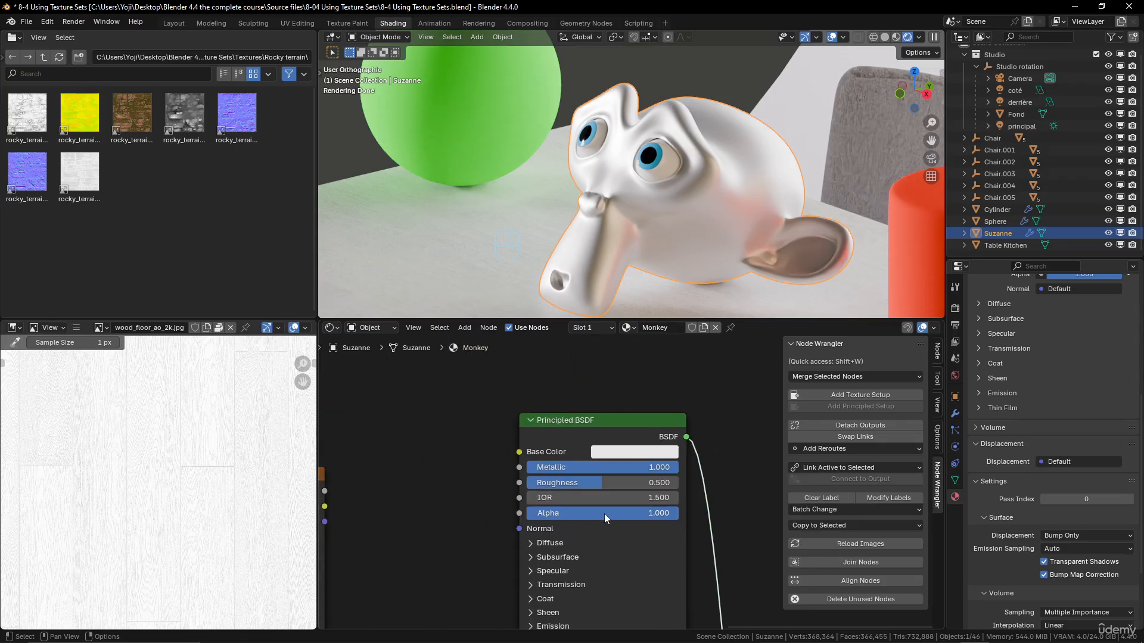
pyautogui.click(620, 457)
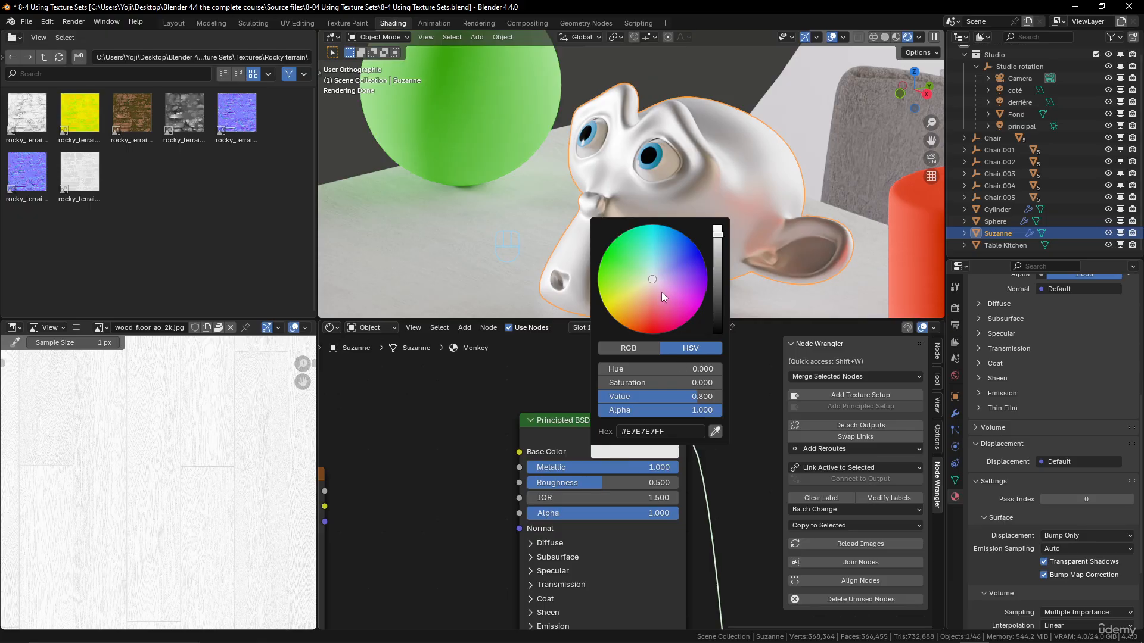
pyautogui.click(644, 312)
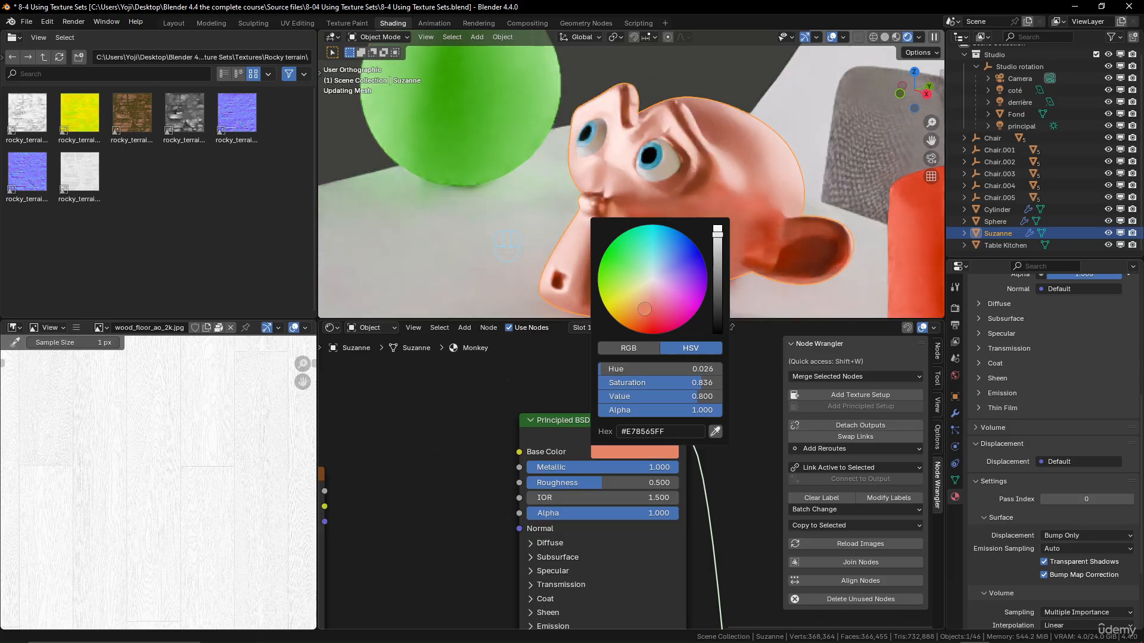
pyautogui.click(716, 274)
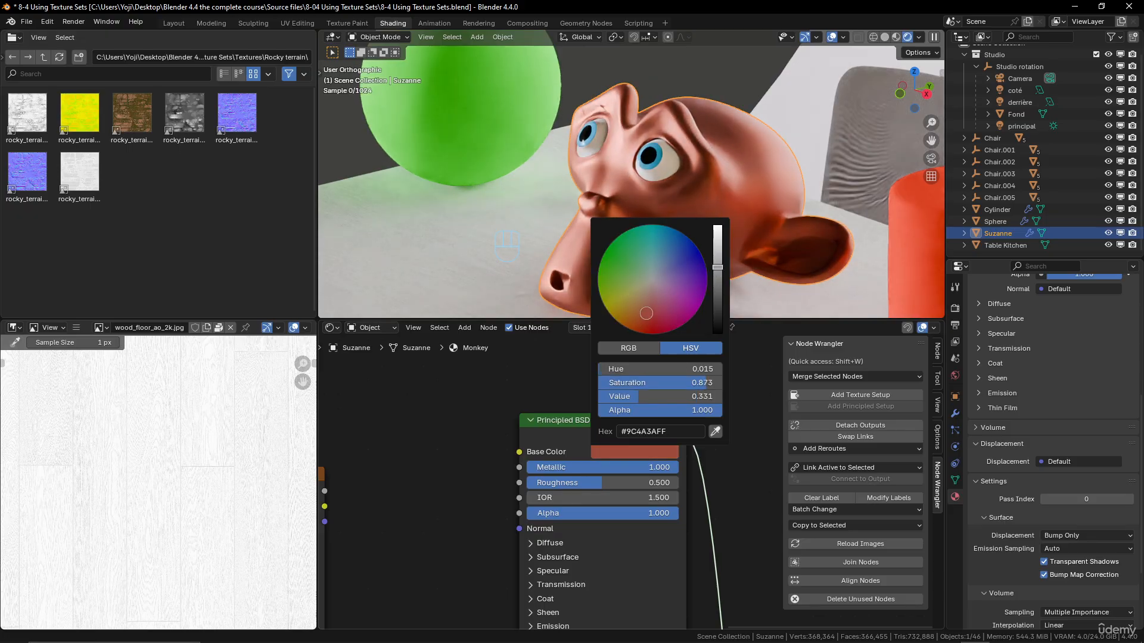
pyautogui.moveTo(646, 313); pyautogui.dragTo(641, 307)
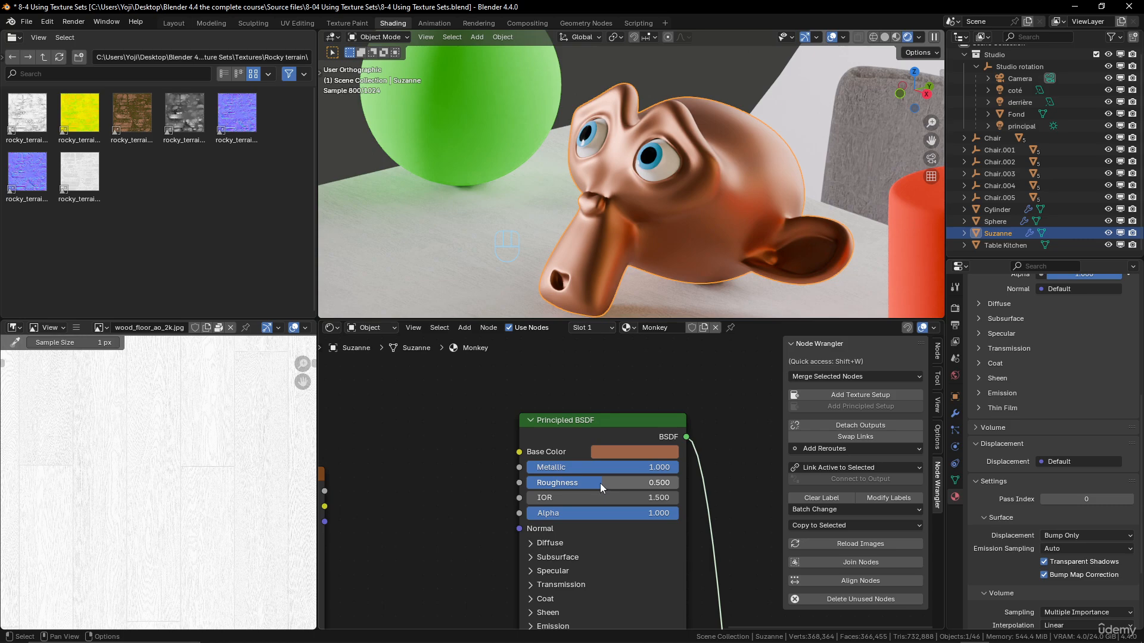
# Step: Lower the Roughness of the copper Principled BSDF to 0.345
pyautogui.moveTo(599, 484); pyautogui.dragTo(579, 483)
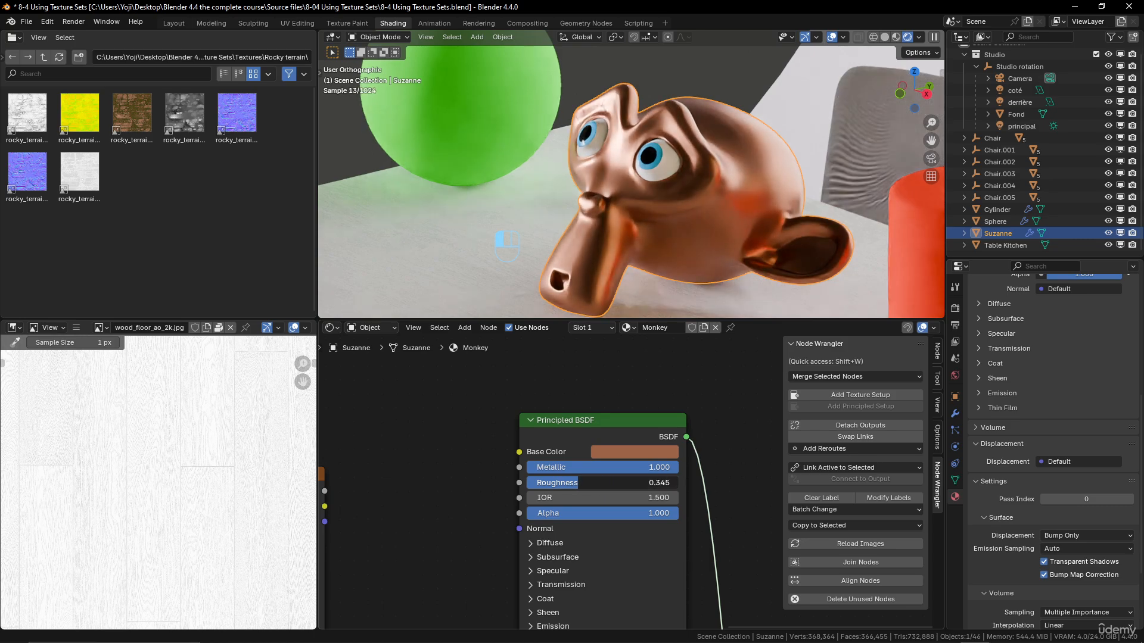
pyautogui.scroll(-3, 649, 267)
pyautogui.scroll(-2, 542, 477)
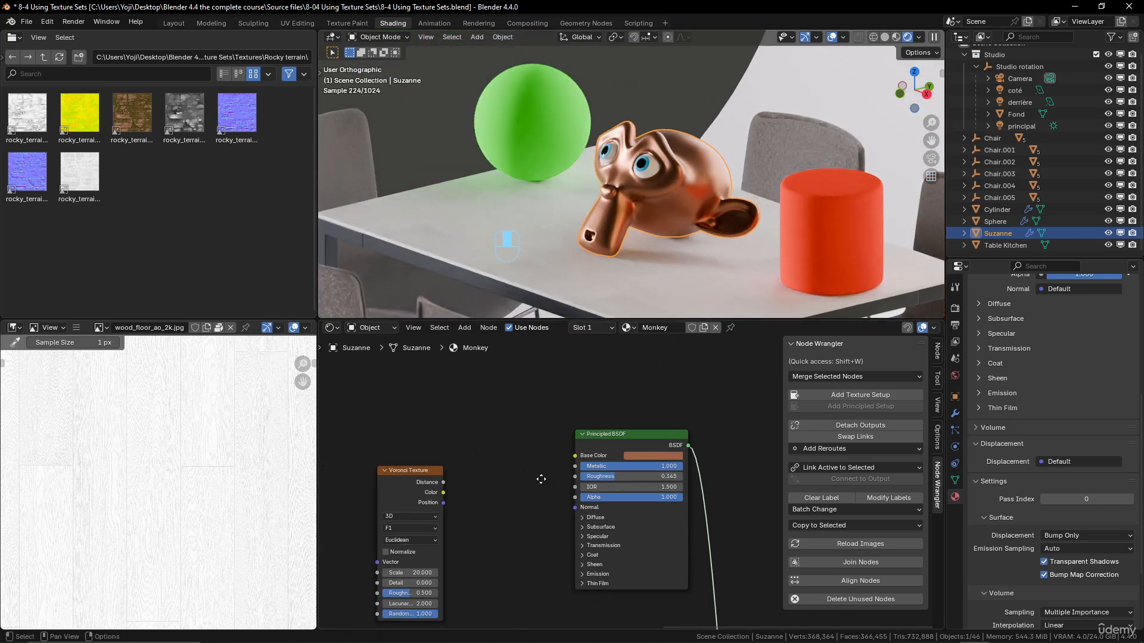
# Step: Preview the Voronoi Texture's Distance output on the monkey and move the node farther from the Principled BSDF
pyautogui.scroll(1, 544, 495)
pyautogui.click(404, 449)
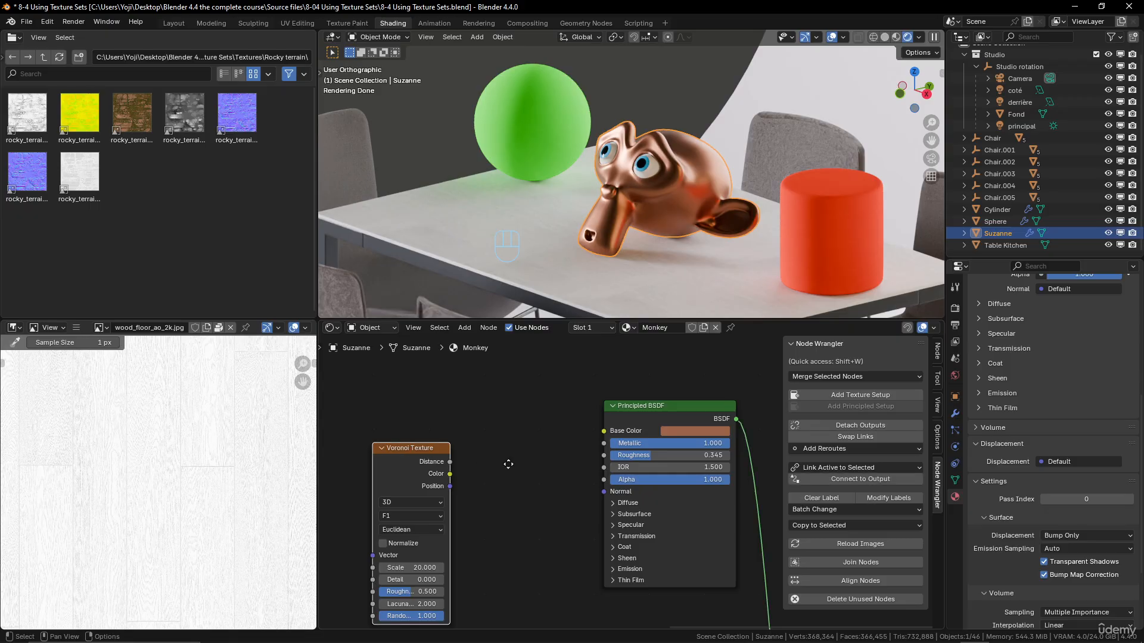
pyautogui.moveTo(508, 465); pyautogui.dragTo(607, 435, button='middle')
pyautogui.keyDown('ctrl'); pyautogui.keyDown('shift'); pyautogui.click(497, 421); pyautogui.keyUp('shift'); pyautogui.keyUp('ctrl')
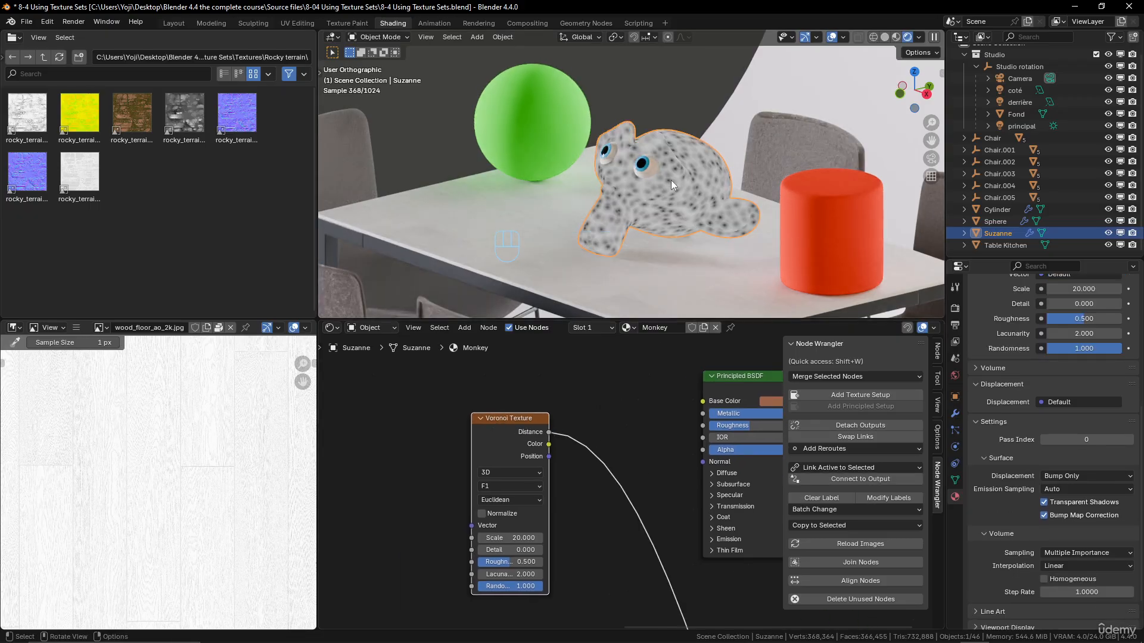
pyautogui.scroll(4, 670, 181)
pyautogui.moveTo(531, 433); pyautogui.dragTo(430, 432)
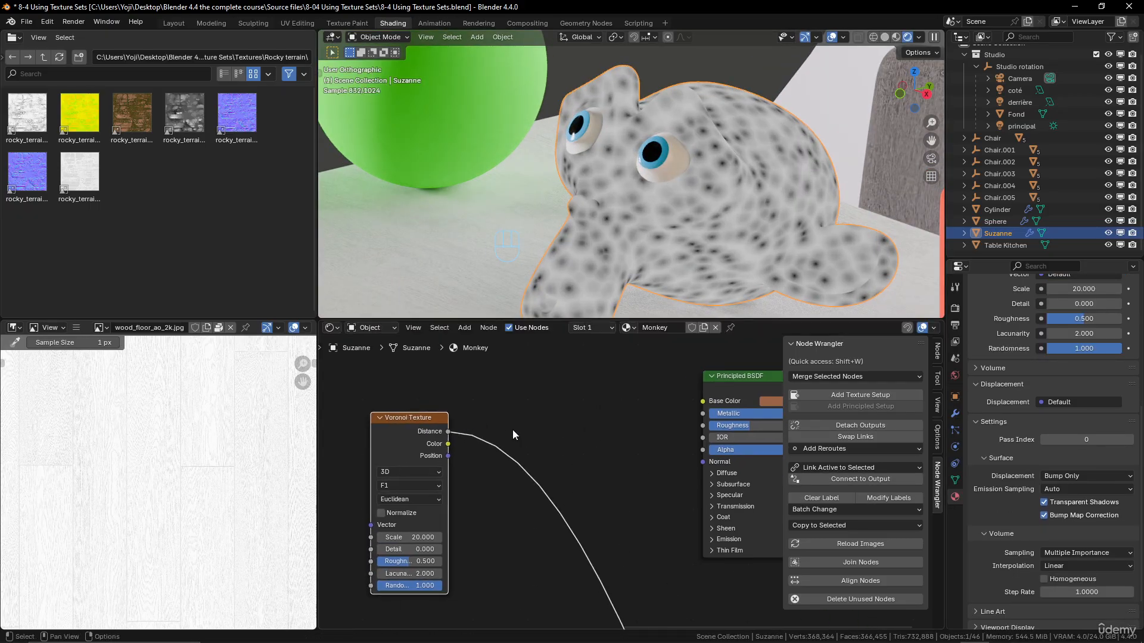
# Step: Insert a Color Ramp after the Voronoi Texture's Distance output and space the two nodes apart
pyautogui.hotkey('shift', 'a')
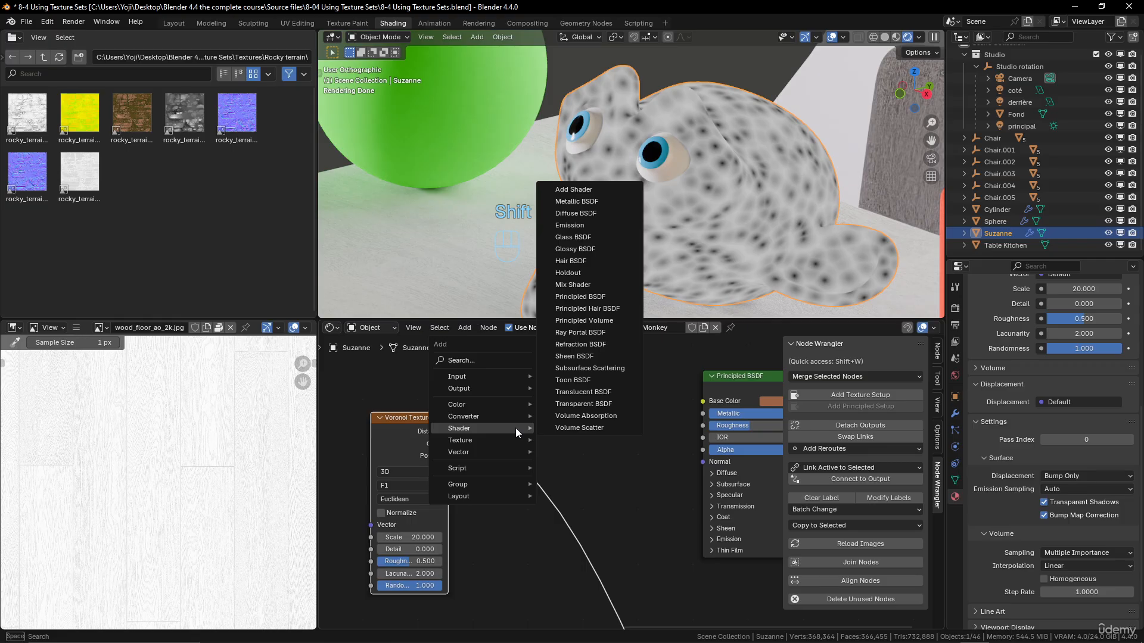
pyautogui.moveTo(499, 418)
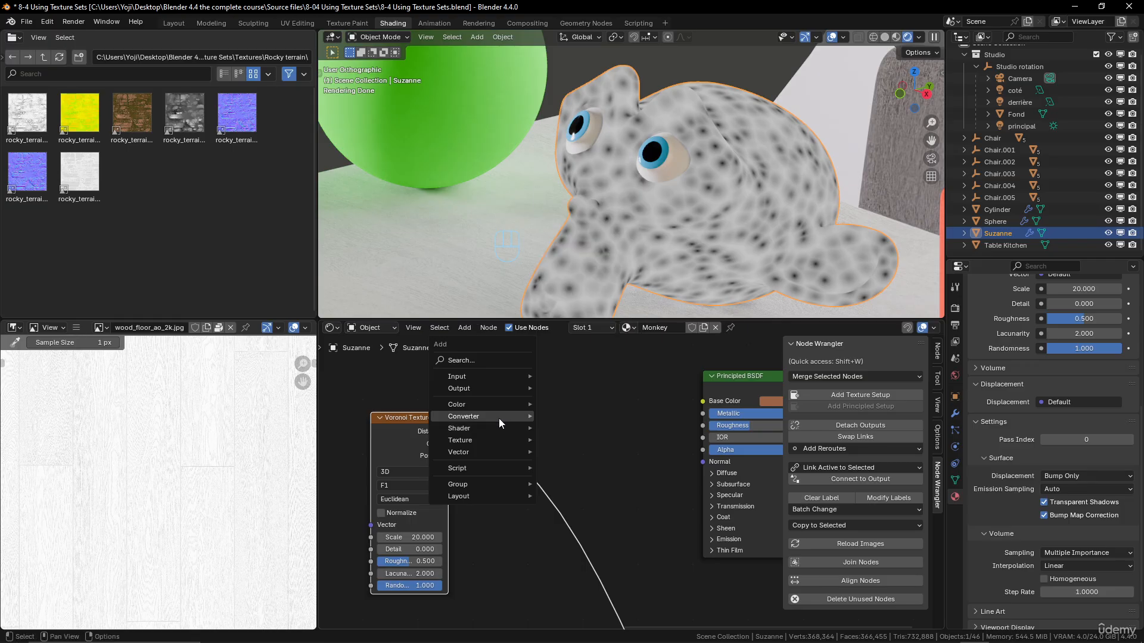
pyautogui.click(581, 439)
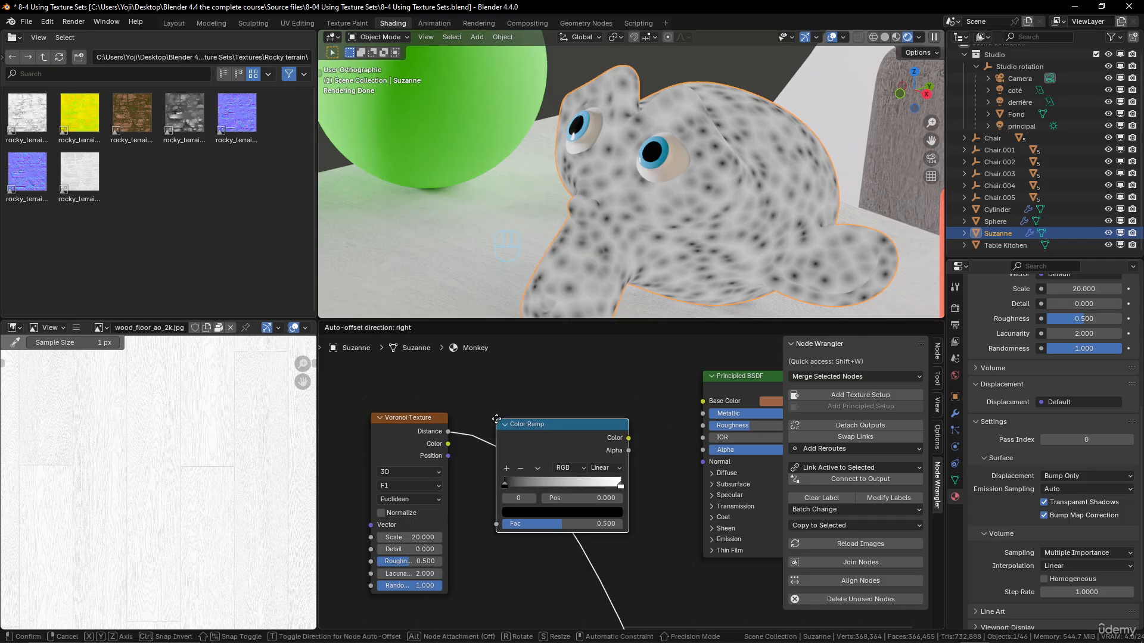
pyautogui.click(496, 420)
pyautogui.moveTo(496, 421); pyautogui.dragTo(500, 399, button='middle')
pyautogui.moveTo(409, 402); pyautogui.dragTo(358, 406)
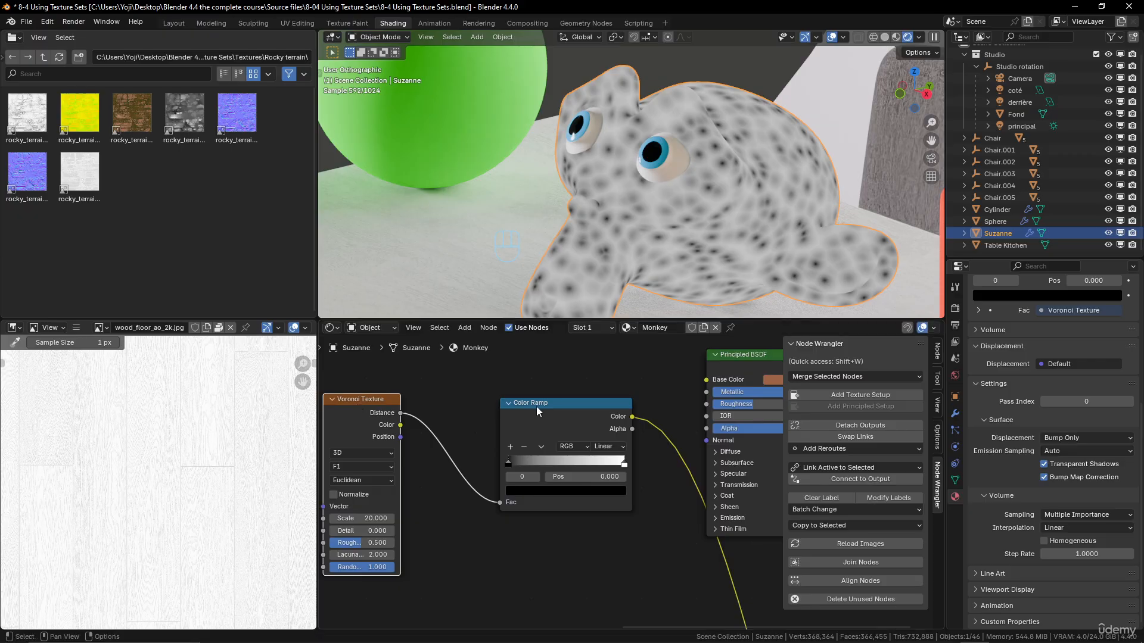
pyautogui.moveTo(531, 410); pyautogui.dragTo(467, 446)
pyautogui.scroll(-3, 580, 481)
pyautogui.scroll(1, 580, 480)
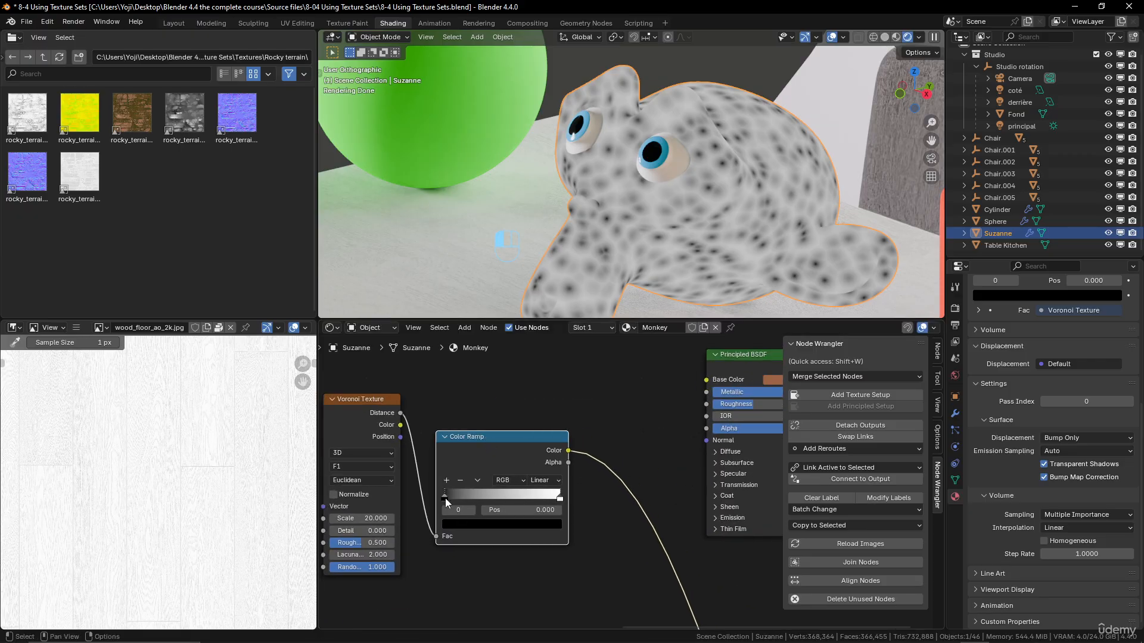
# Step: Inspect the Color Ramp's white and black end stops
pyautogui.moveTo(445, 498)
pyautogui.mouseDown()
pyautogui.moveTo(491, 494)
pyautogui.moveTo(448, 493)
pyautogui.mouseUp()
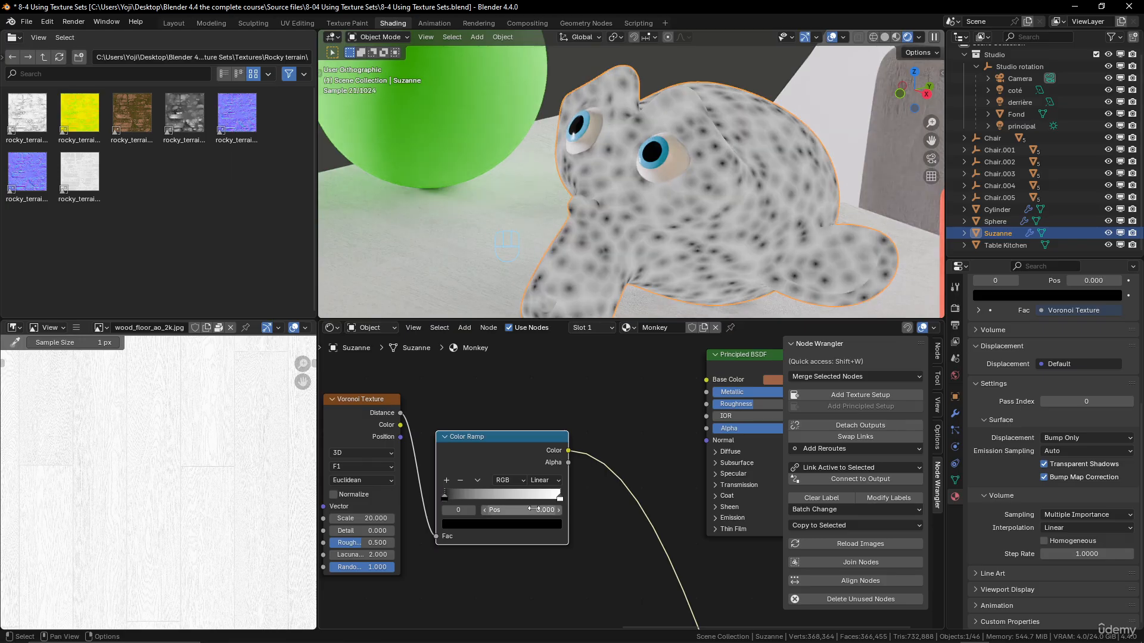
pyautogui.moveTo(560, 498); pyautogui.dragTo(614, 501)
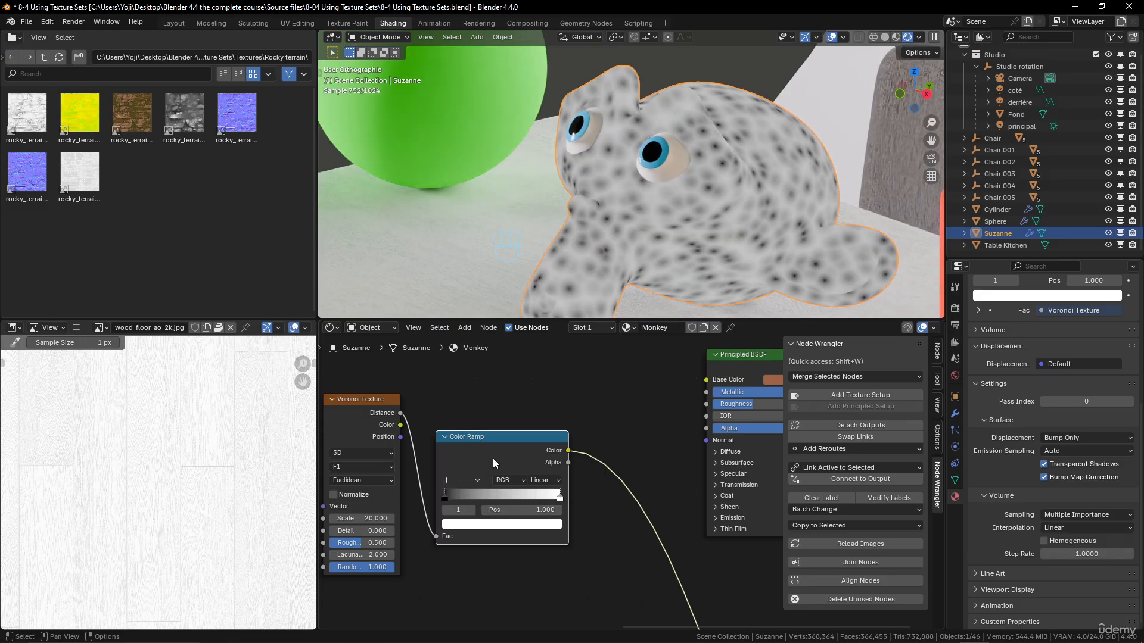
pyautogui.moveTo(445, 498)
pyautogui.mouseDown()
pyautogui.moveTo(473, 497)
pyautogui.moveTo(444, 493)
pyautogui.mouseUp()
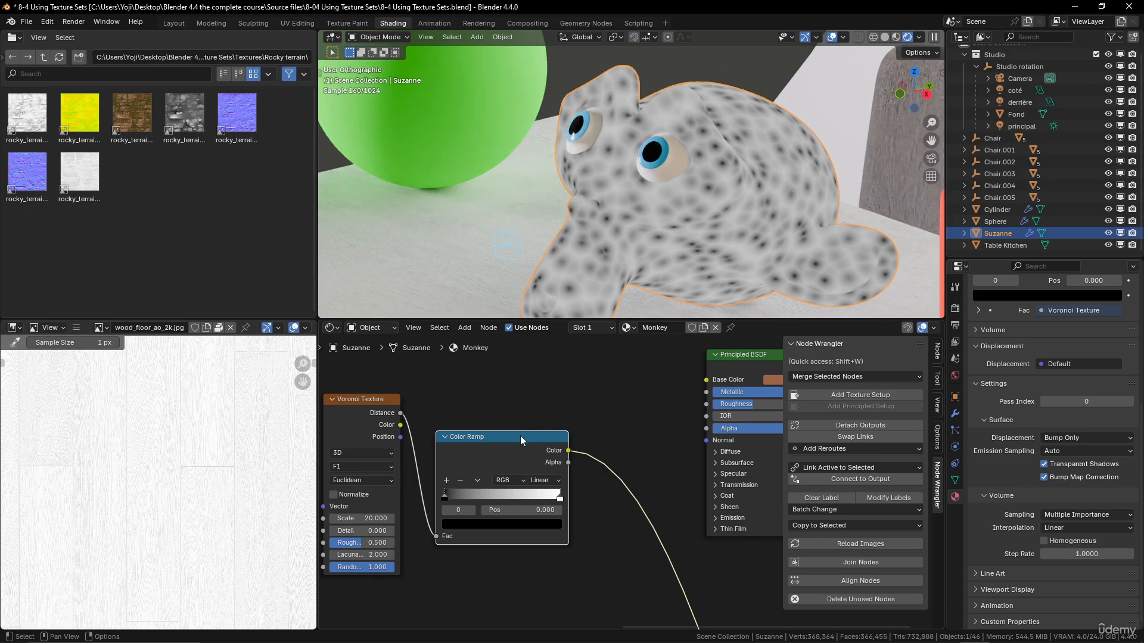
# Step: Add a Bump node on the Color Ramp's output link, below the Principled BSDF
pyautogui.scroll(-1, 520, 435)
pyautogui.hotkey('shift', 'a')
pyautogui.moveTo(534, 426)
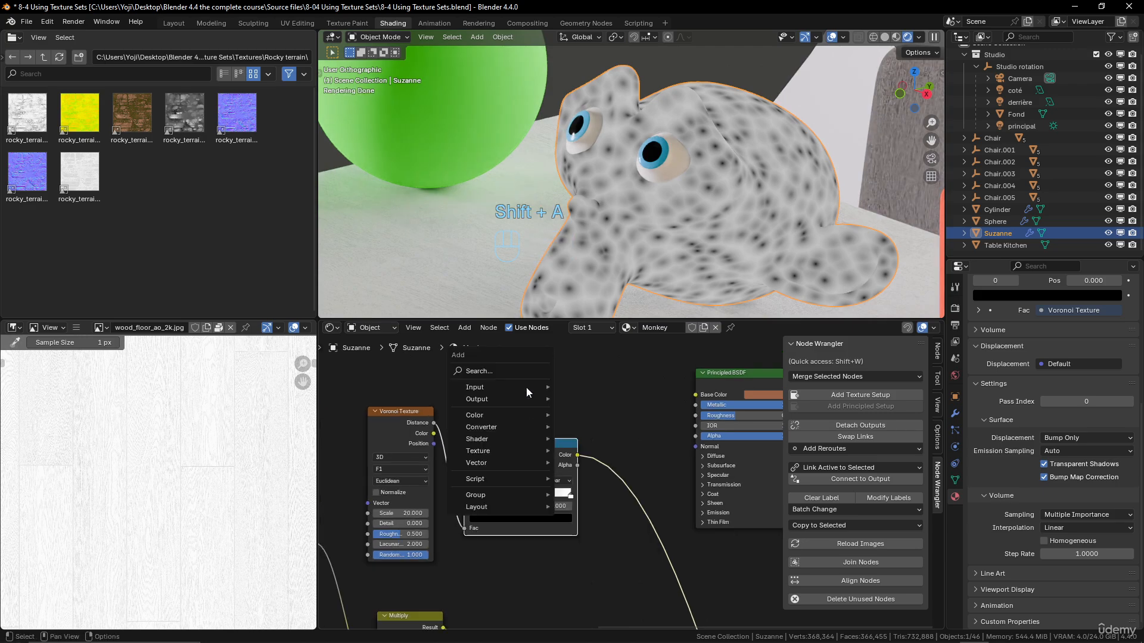
pyautogui.click(518, 369)
pyautogui.write('bump')
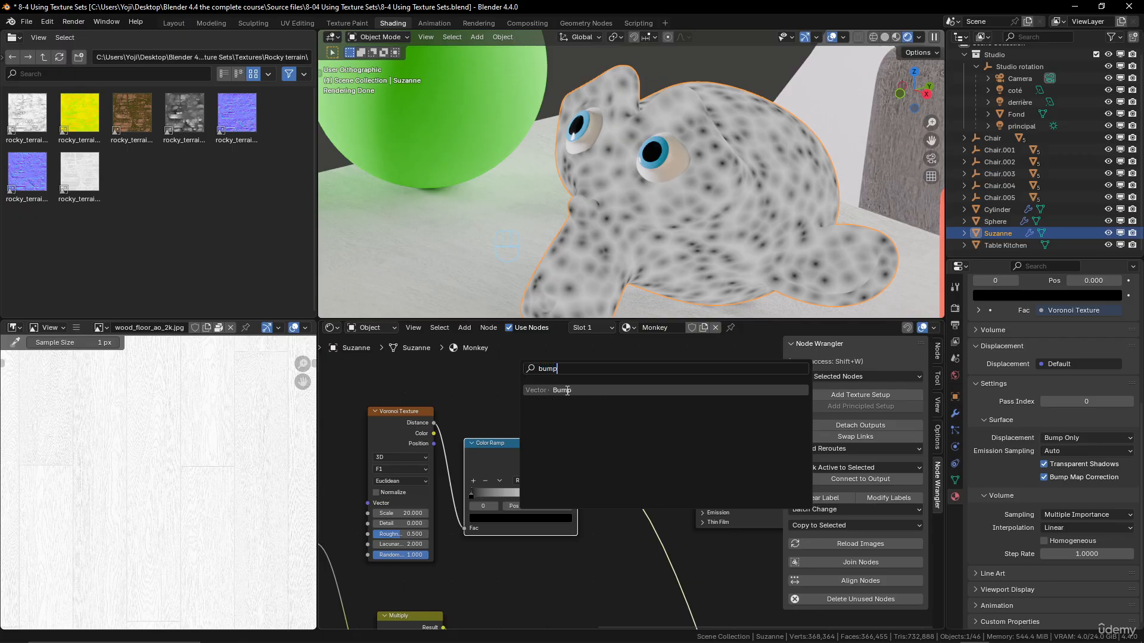
pyautogui.press('Return')
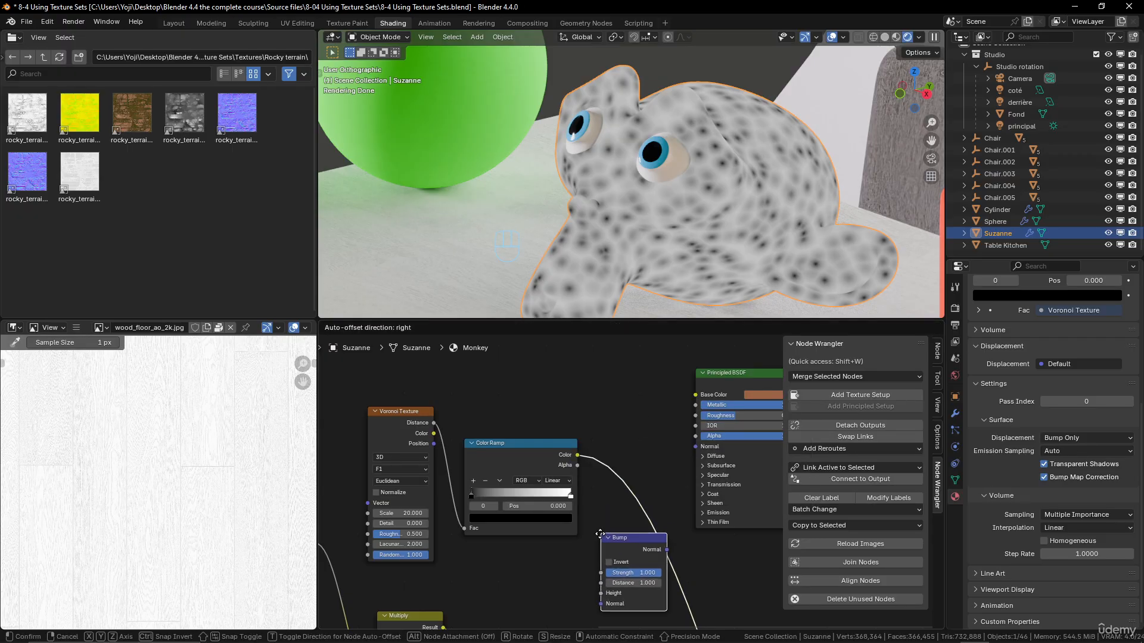
pyautogui.click(600, 540)
# Step: Reroute the Color Ramp's Color link from the Bump node's Normal input to its Height input
pyautogui.moveTo(621, 613); pyautogui.dragTo(603, 567, button='middle')
pyautogui.scroll(1, 601, 567)
pyautogui.moveTo(571, 569); pyautogui.dragTo(567, 559)
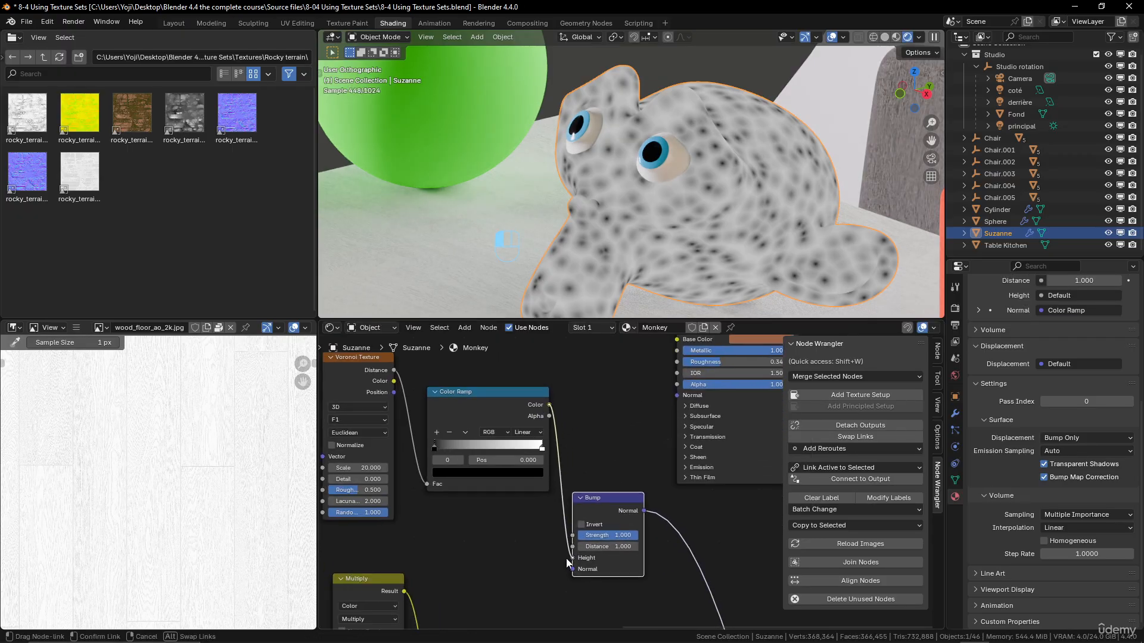
pyautogui.moveTo(505, 397); pyautogui.dragTo(495, 409)
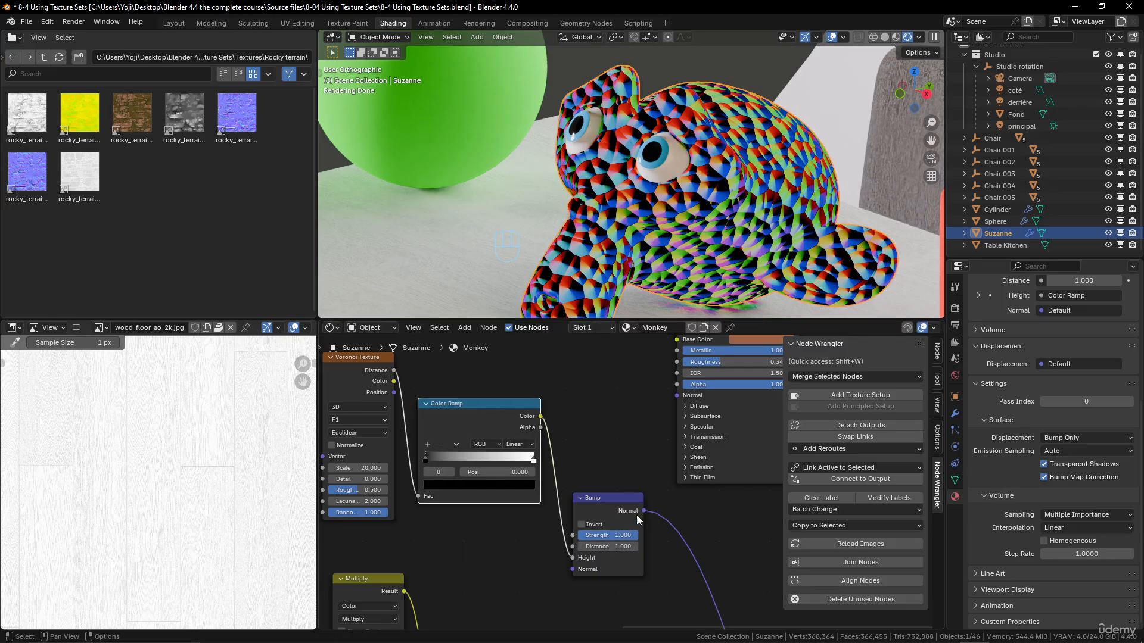
# Step: Connect the Bump node's Normal output to the Principled BSDF's Normal input and preview that shader on the monkey
pyautogui.moveTo(643, 511); pyautogui.dragTo(674, 398)
pyautogui.moveTo(657, 457); pyautogui.dragTo(617, 546, button='middle')
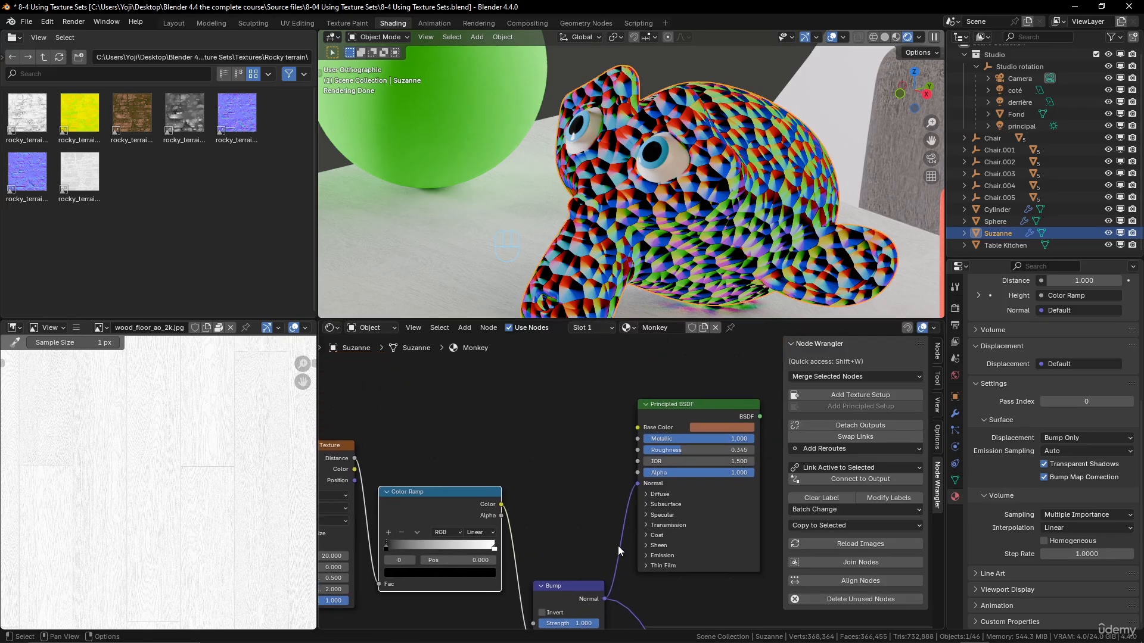
pyautogui.scroll(-1, 617, 546)
pyautogui.keyDown('ctrl'); pyautogui.keyDown('shift'); pyautogui.click(680, 423); pyautogui.keyUp('shift'); pyautogui.keyUp('ctrl')
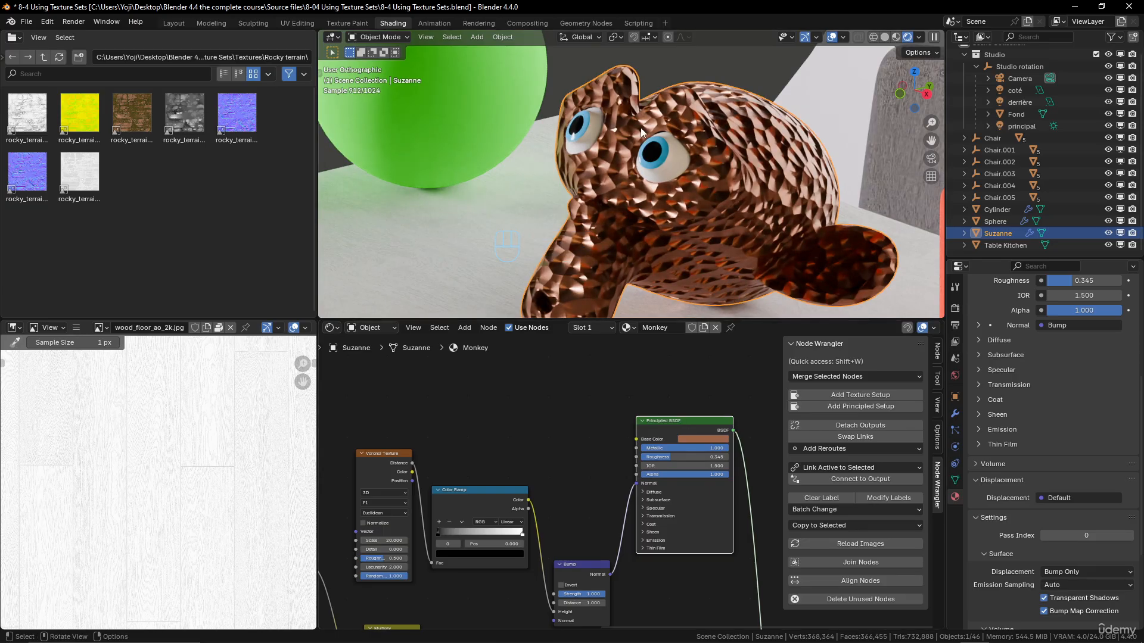
# Step: Set the Bump node's Strength to 0.1 and check the hammered copper surface on the monkey
pyautogui.scroll(3, 681, 378)
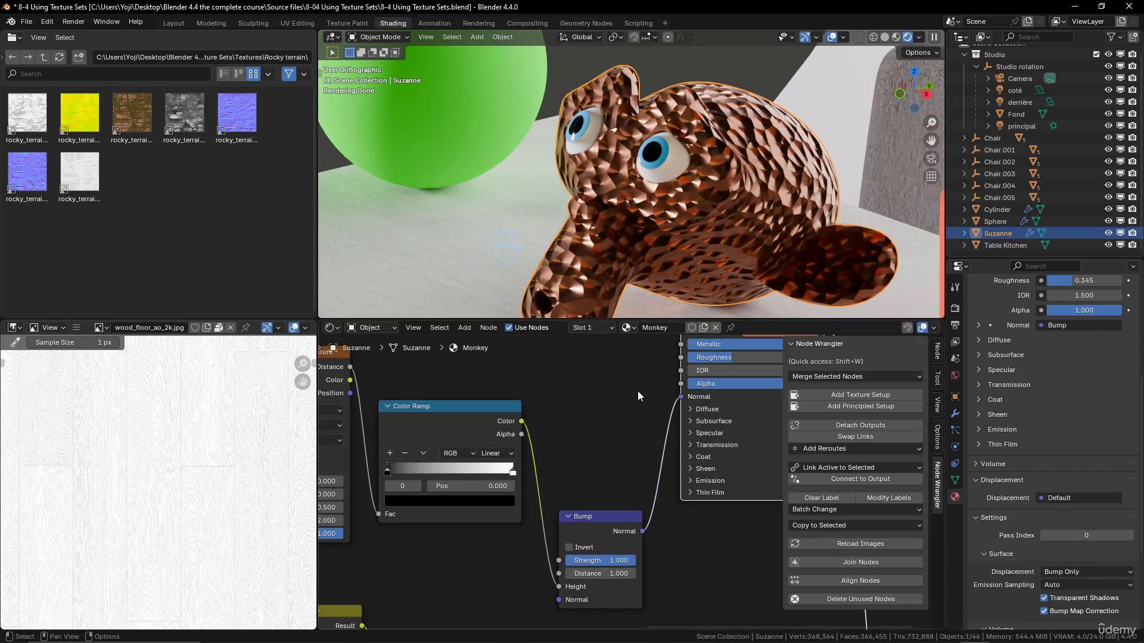
pyautogui.click(603, 535)
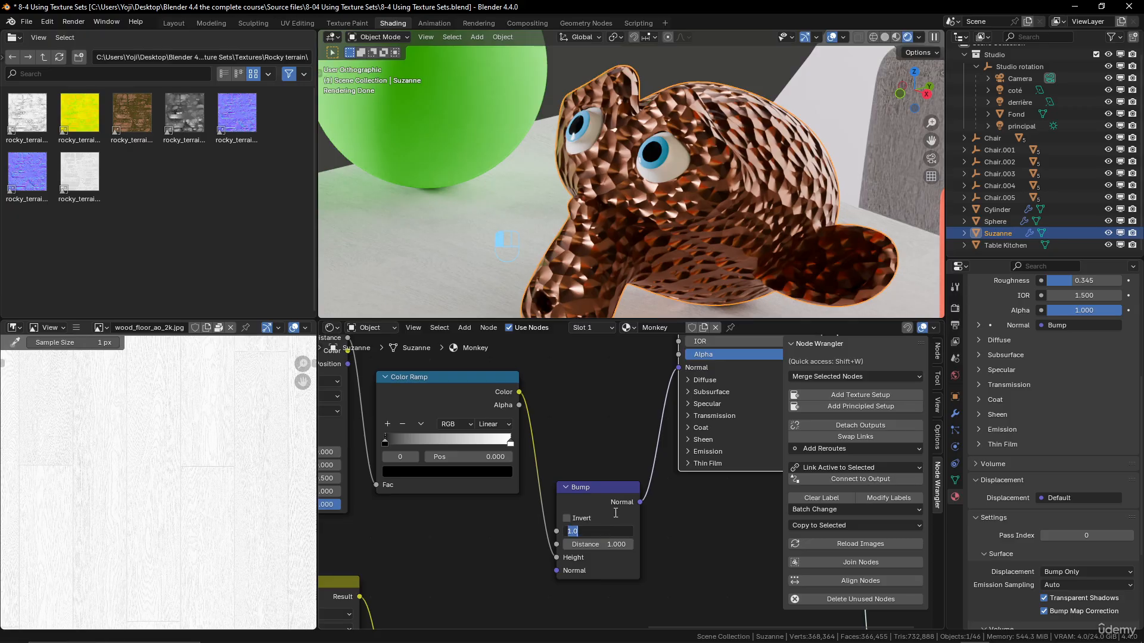
pyautogui.write('0.1')
pyautogui.press('Return')
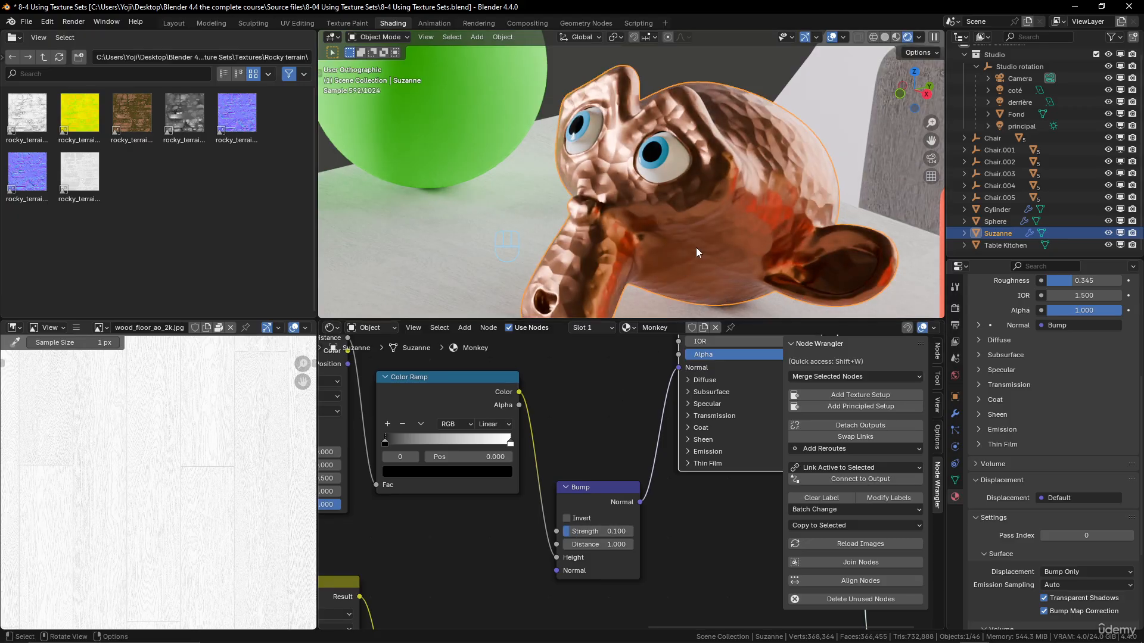
pyautogui.moveTo(696, 248)
pyautogui.mouseDown(button='middle')
pyautogui.moveTo(700, 212)
pyautogui.moveTo(651, 219)
pyautogui.moveTo(777, 226)
pyautogui.moveTo(713, 237)
pyautogui.mouseUp(button='middle')
pyautogui.scroll(-2, 774, 227)
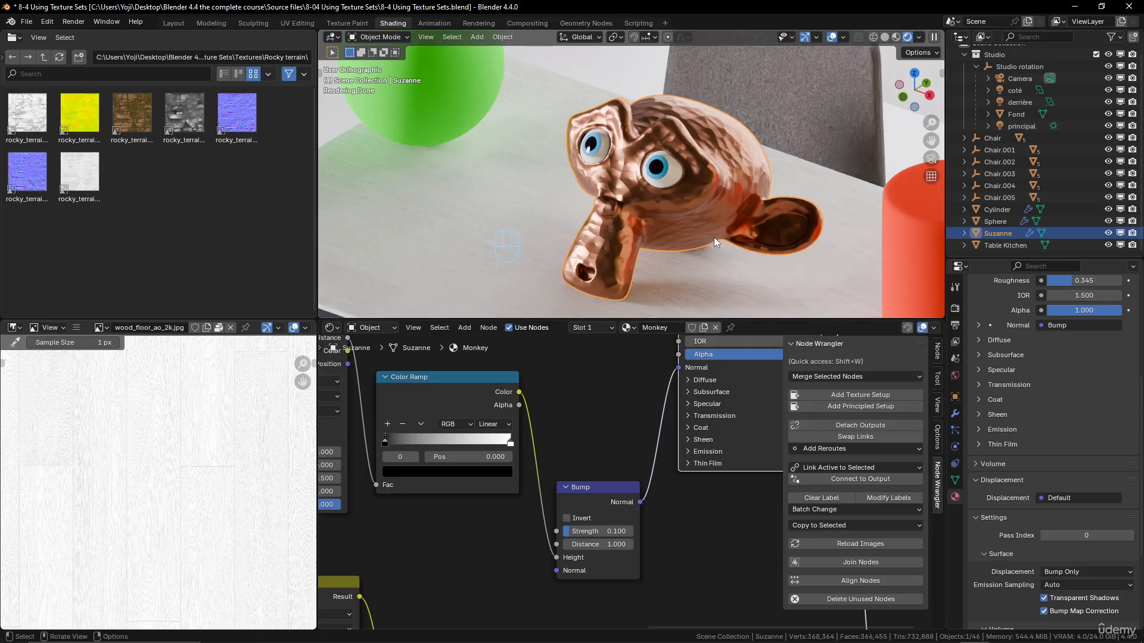
# Step: Add a Magic Texture node in the empty area above the Voronoi Texture and preview its Color output
pyautogui.moveTo(691, 403); pyautogui.dragTo(665, 474, button='middle')
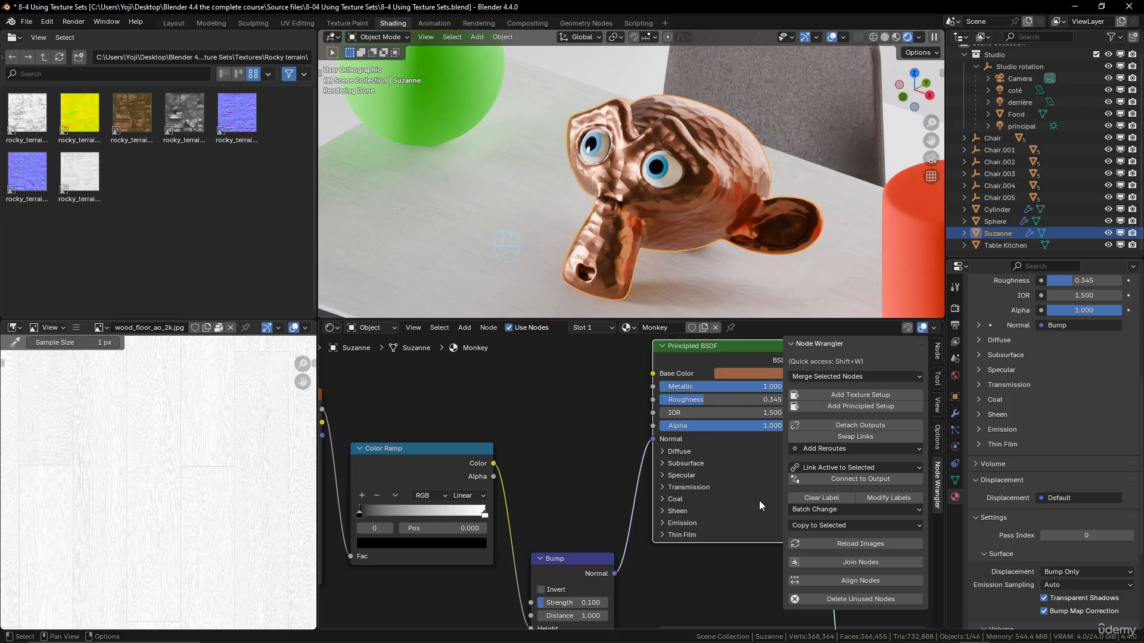
pyautogui.scroll(-4, 493, 393)
pyautogui.moveTo(552, 399); pyautogui.dragTo(598, 413, button='middle')
pyautogui.hotkey('shift', 'a')
pyautogui.hotkey('shift', 'a')
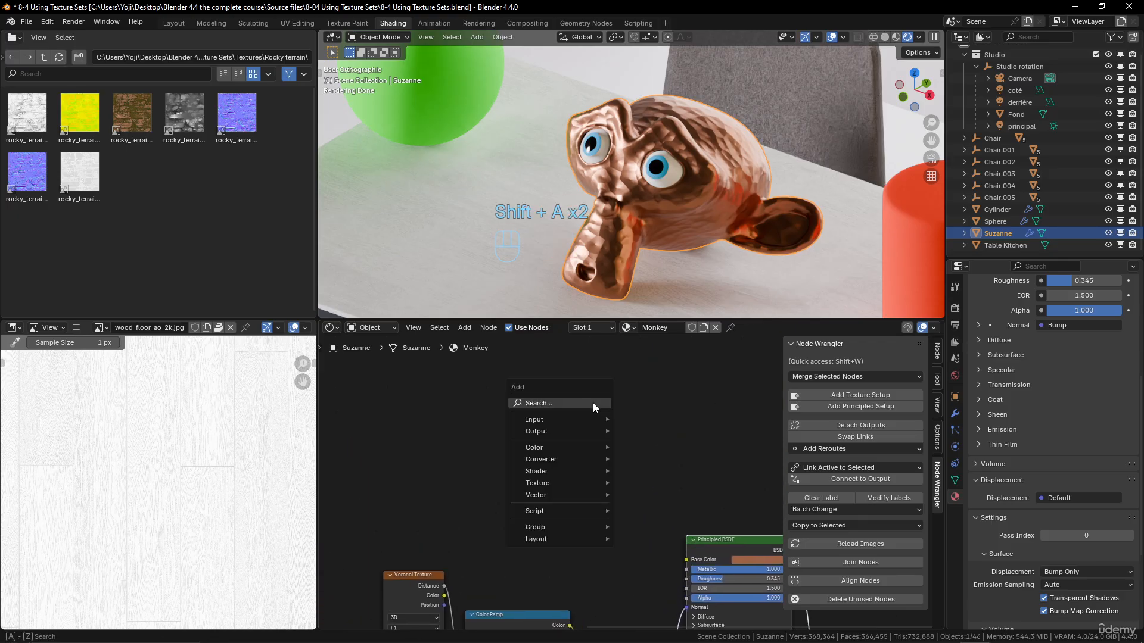
pyautogui.moveTo(581, 459)
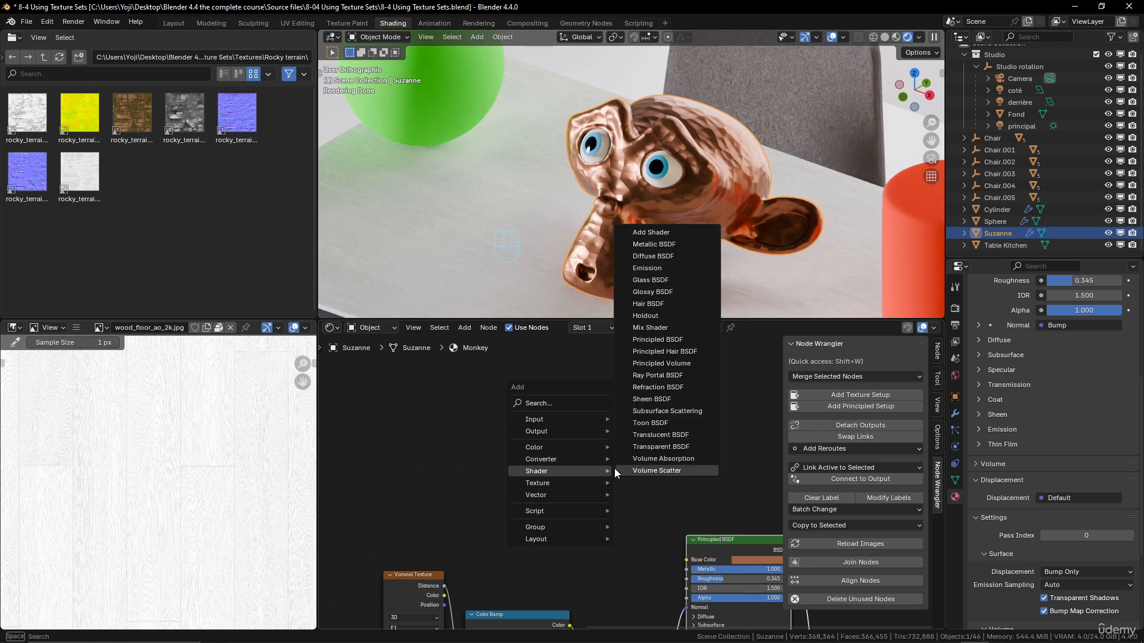
pyautogui.moveTo(562, 485)
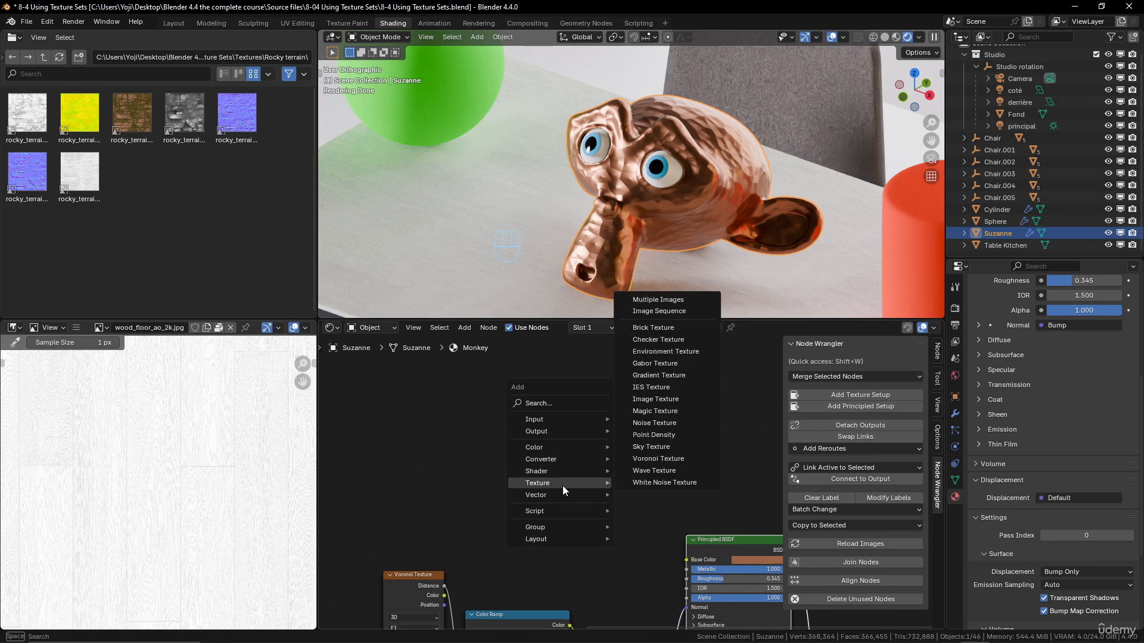
pyautogui.click(654, 411)
pyautogui.keyDown('ctrl'); pyautogui.keyDown('shift'); pyautogui.click(508, 413); pyautogui.keyUp('shift'); pyautogui.keyUp('ctrl')
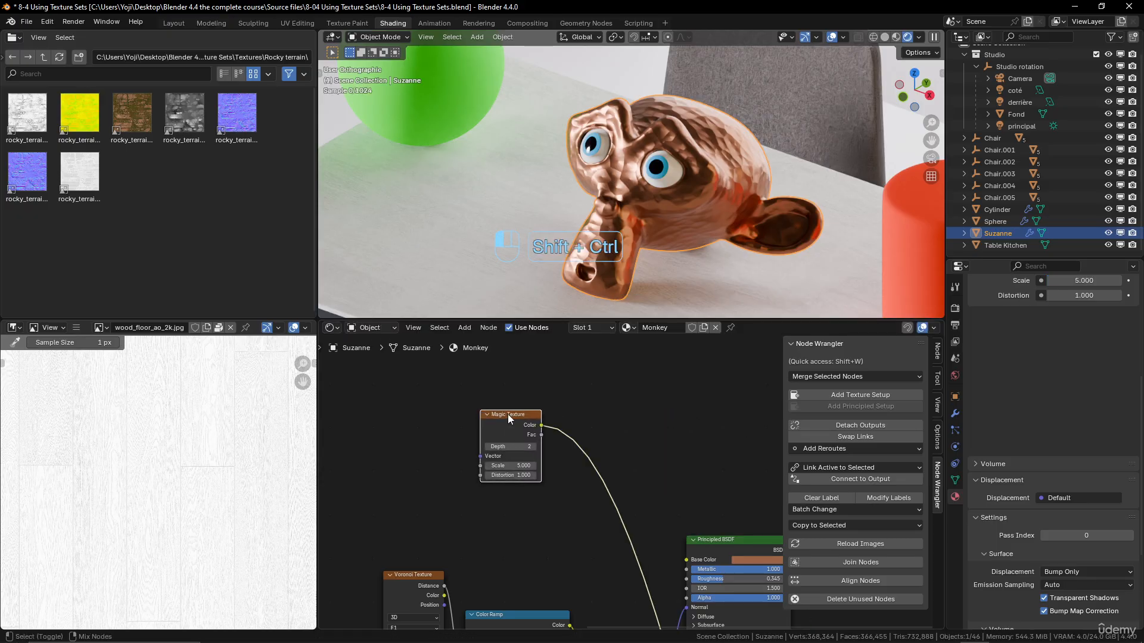
# Step: Switch the monkey preview to the Magic Texture's Fac output
pyautogui.scroll(2, 588, 435)
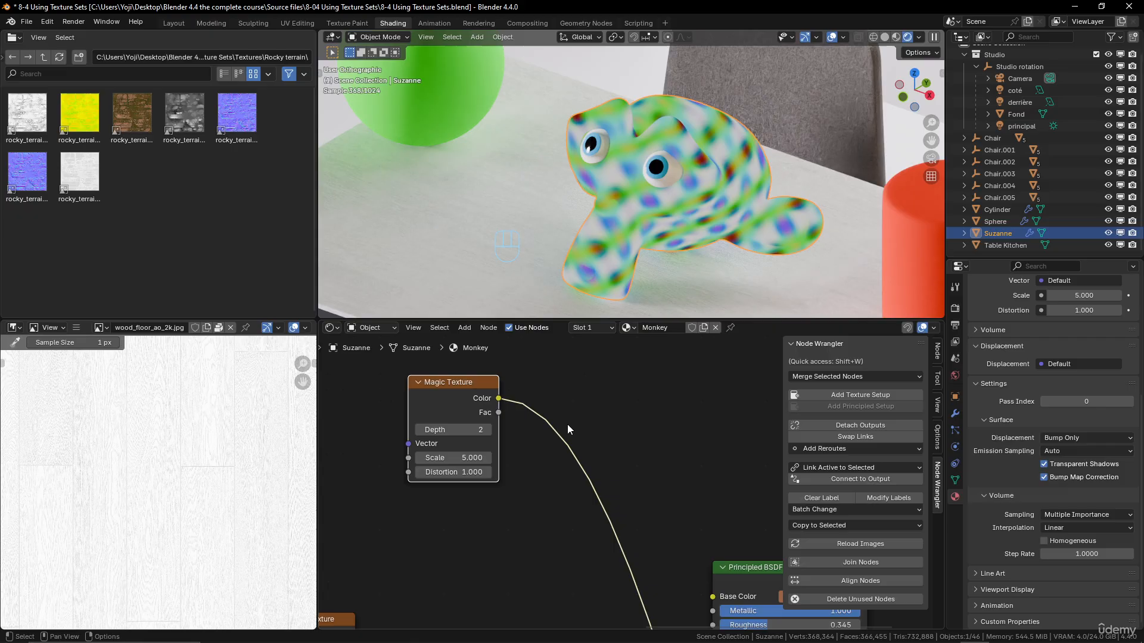
pyautogui.keyDown('ctrl'); pyautogui.keyDown('shift'); pyautogui.click(465, 387); pyautogui.keyUp('shift'); pyautogui.keyUp('ctrl')
pyautogui.moveTo(570, 406); pyautogui.dragTo(613, 433, button='middle')
pyautogui.scroll(-1, 596, 431)
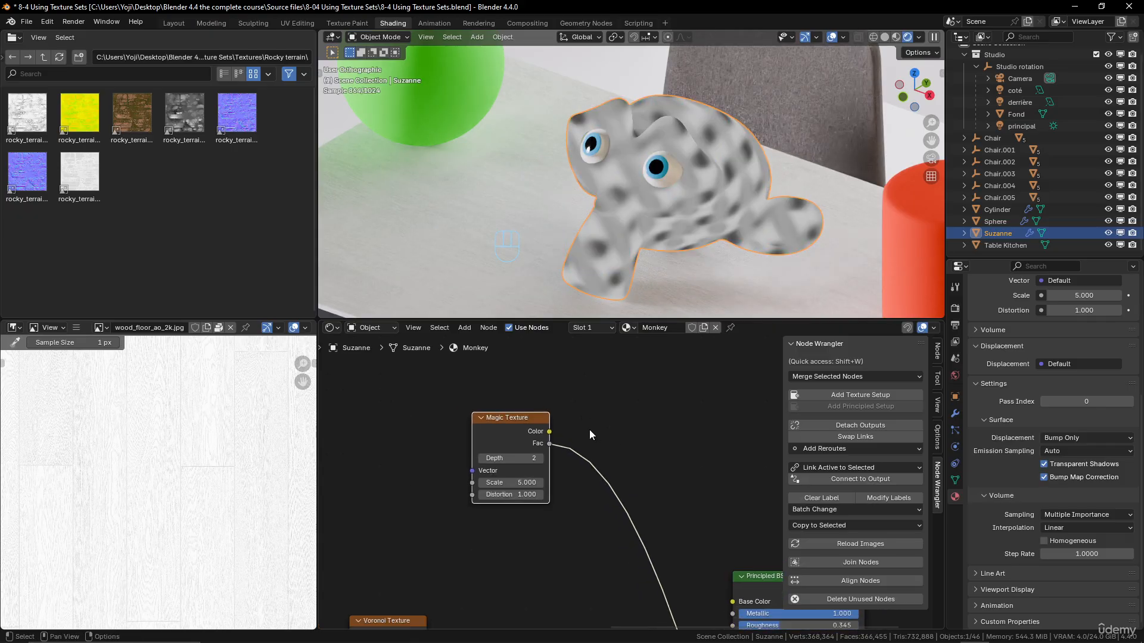
# Step: Try higher Depth values on the Magic Texture and settle on a Depth of 6
pyautogui.click(541, 460)
pyautogui.click(540, 460)
pyautogui.click(541, 460)
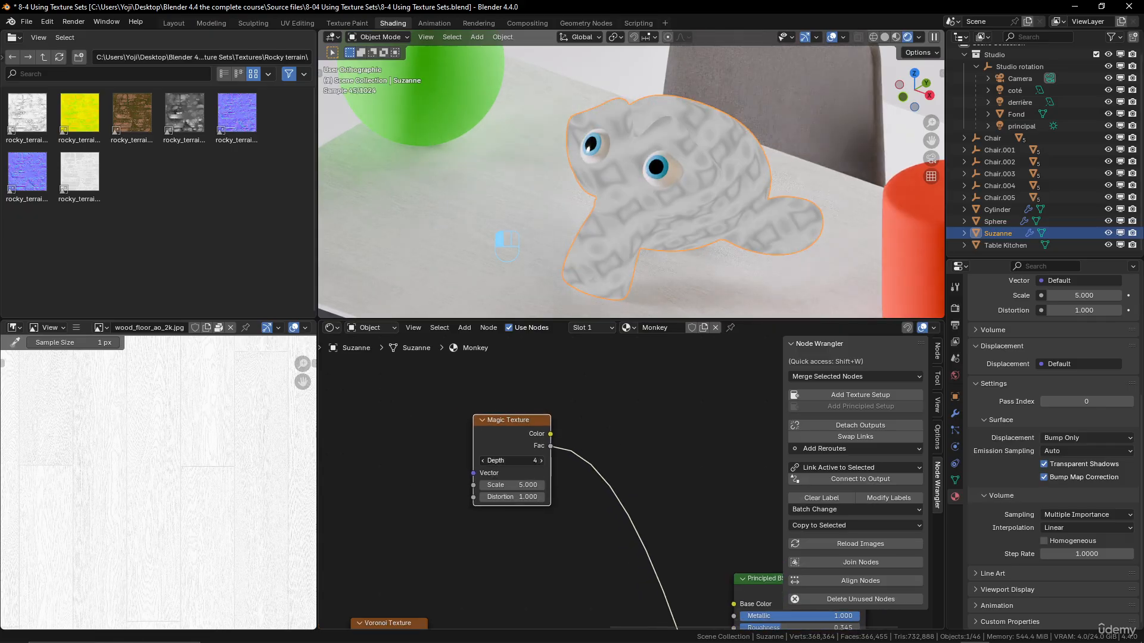
pyautogui.click(541, 460)
pyautogui.click(541, 460)
pyautogui.click(541, 461)
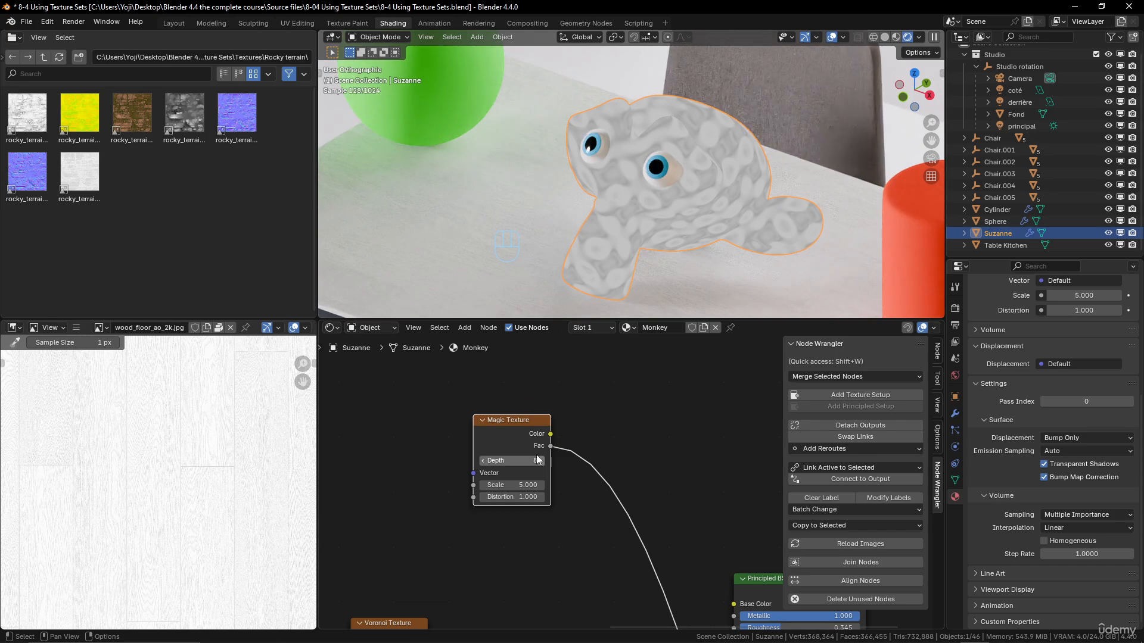
pyautogui.click(482, 460)
pyautogui.click(483, 460)
# Step: Set the Magic Texture's Scale to 6.600 and Distortion to 2.300, and view the pattern closer on the monkey
pyautogui.moveTo(515, 486); pyautogui.dragTo(541, 497)
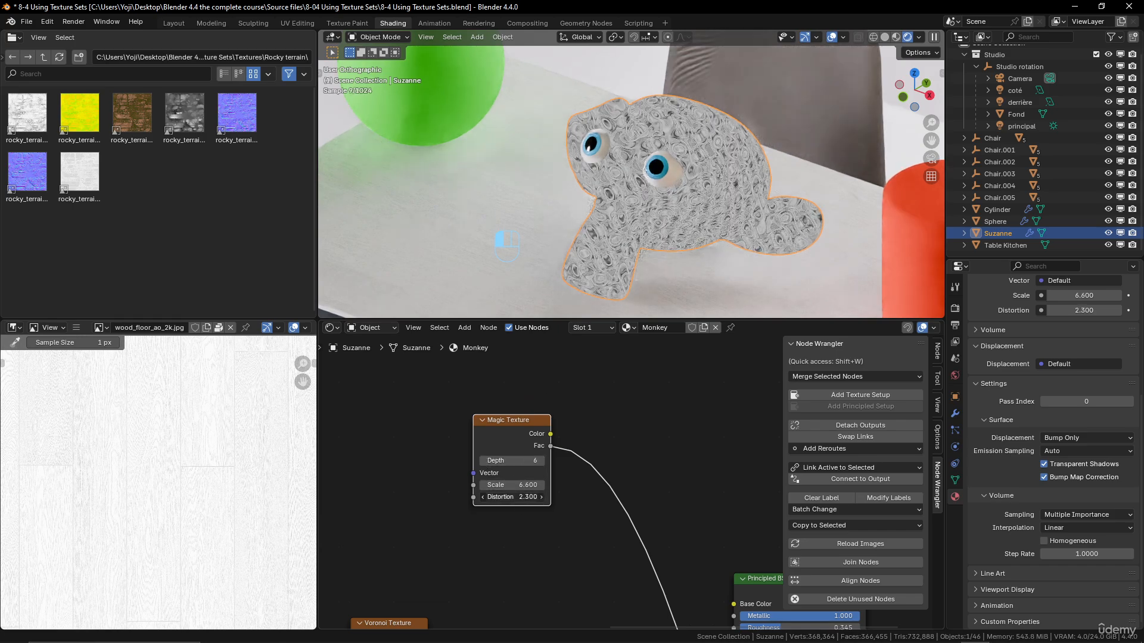
pyautogui.scroll(2, 720, 126)
pyautogui.moveTo(608, 419); pyautogui.dragTo(591, 486, button='middle')
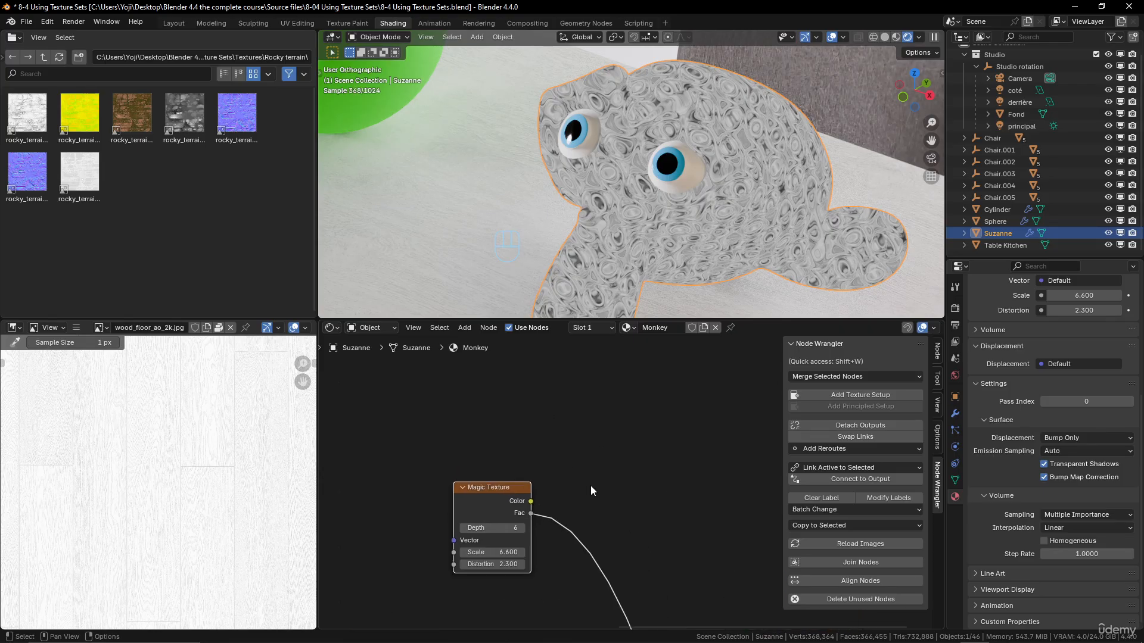
# Step: Add a Gradient Texture node above the Magic Texture and preview its Color output on the monkey
pyautogui.scroll(-1, 580, 465)
pyautogui.hotkey('shift', 'a')
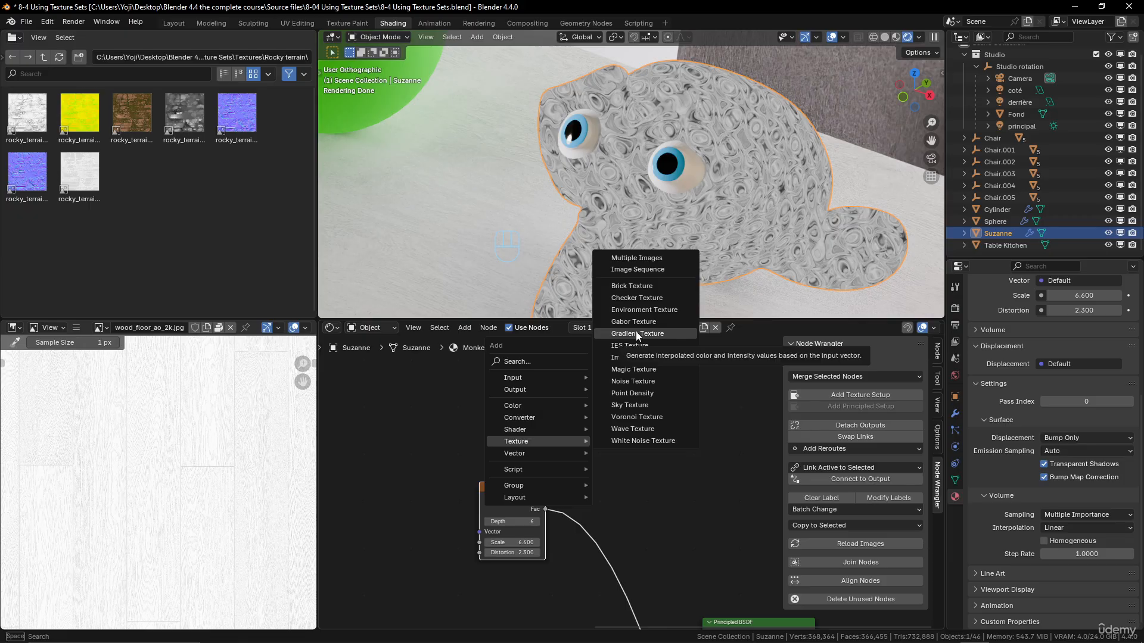
pyautogui.click(635, 334)
pyautogui.click(544, 397)
pyautogui.keyDown('ctrl'); pyautogui.keyDown('shift'); pyautogui.click(528, 391); pyautogui.keyUp('shift'); pyautogui.keyUp('ctrl')
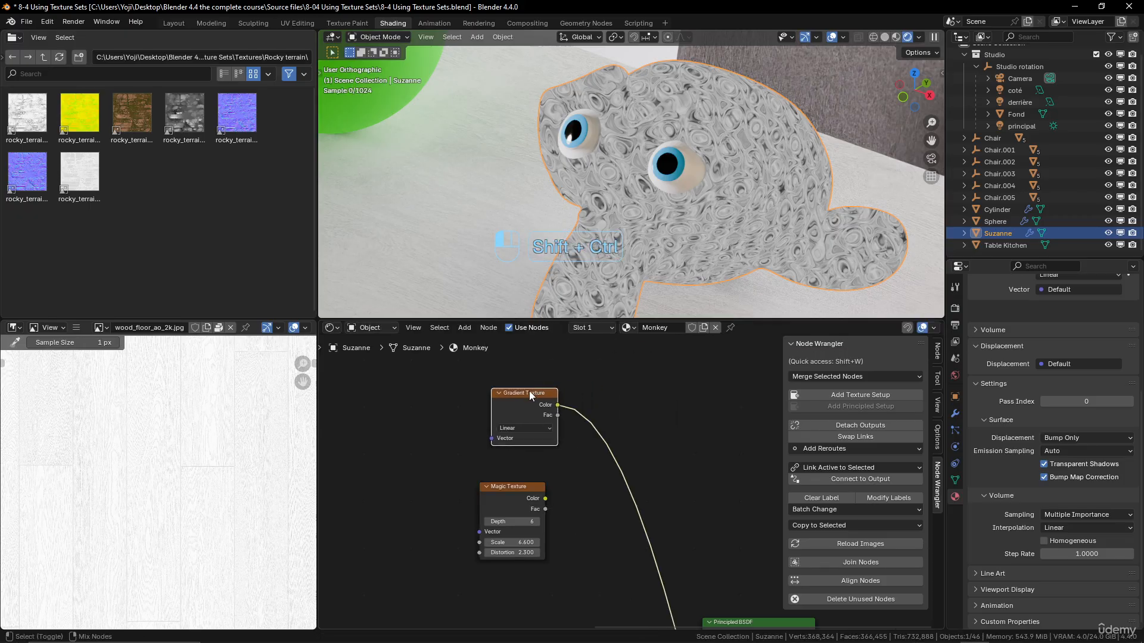
pyautogui.moveTo(613, 266); pyautogui.dragTo(652, 256, button='middle')
pyautogui.scroll(-2, 627, 386)
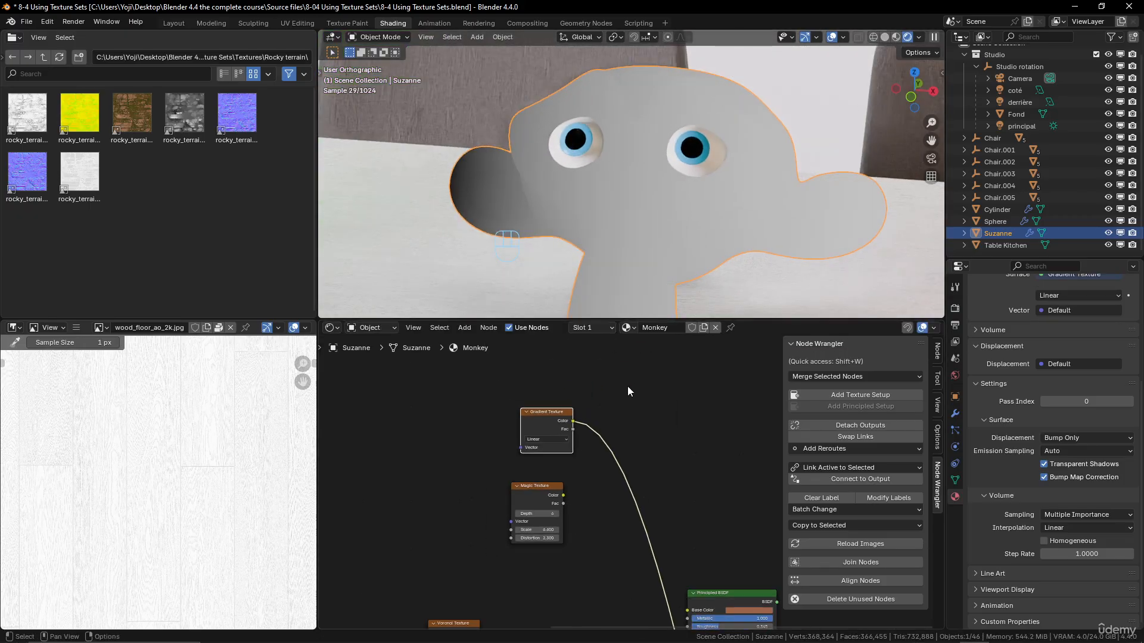
# Step: Attach Texture Coordinate and Mapping nodes to the Gradient Texture and try out a mapping rotation about X
pyautogui.hotkey('ctrl', 't')
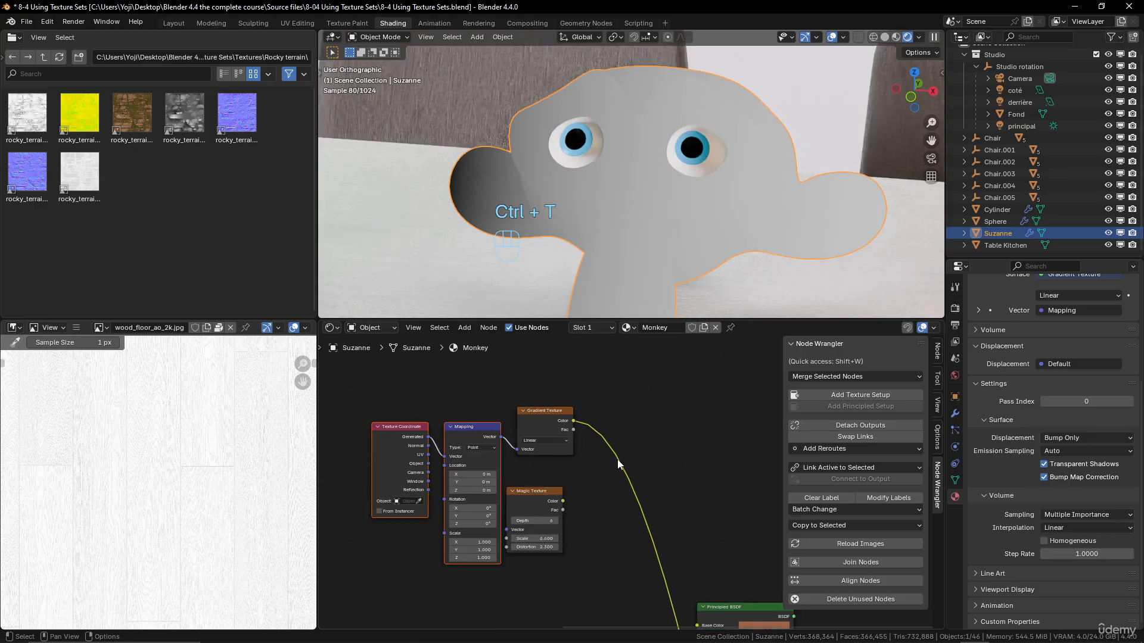
pyautogui.scroll(1, 622, 467)
pyautogui.moveTo(531, 507); pyautogui.dragTo(555, 507)
pyautogui.click(523, 507)
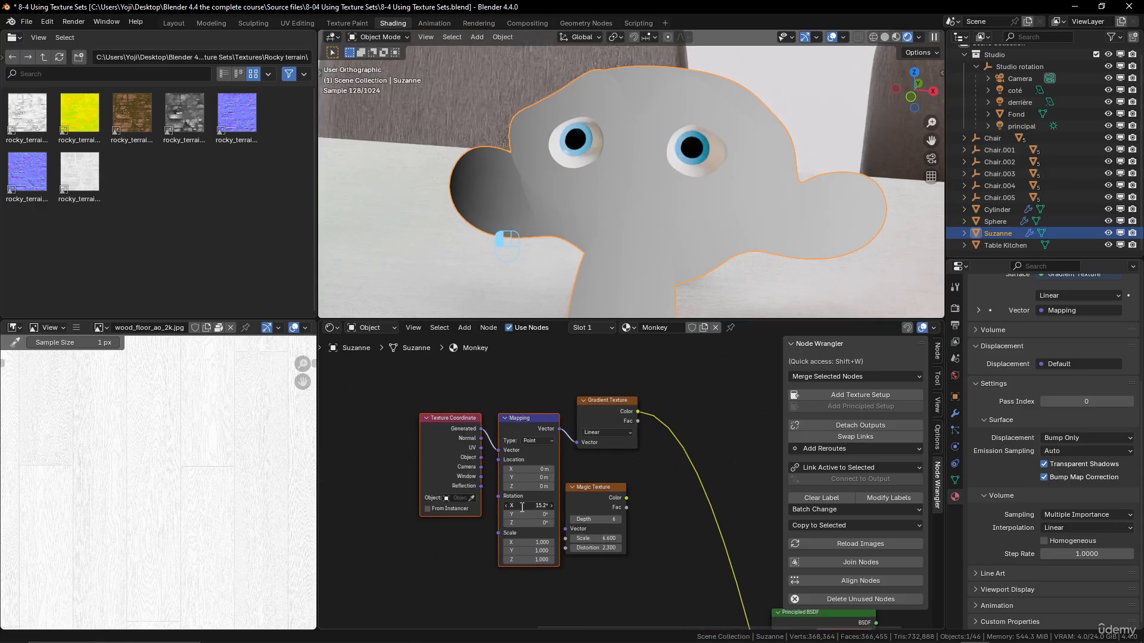
pyautogui.click(645, 461)
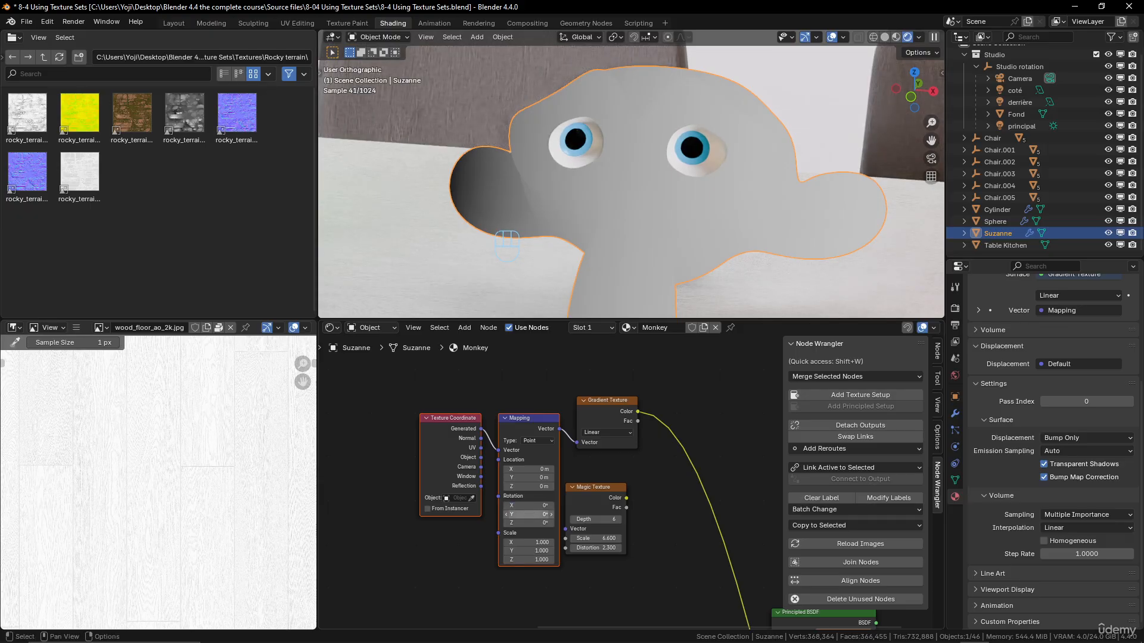
# Step: Try out a Y rotation on the Gradient Texture's Mapping node and reset it to 0°
pyautogui.moveTo(529, 515); pyautogui.dragTo(629, 515)
pyautogui.moveTo(536, 514); pyautogui.dragTo(517, 514)
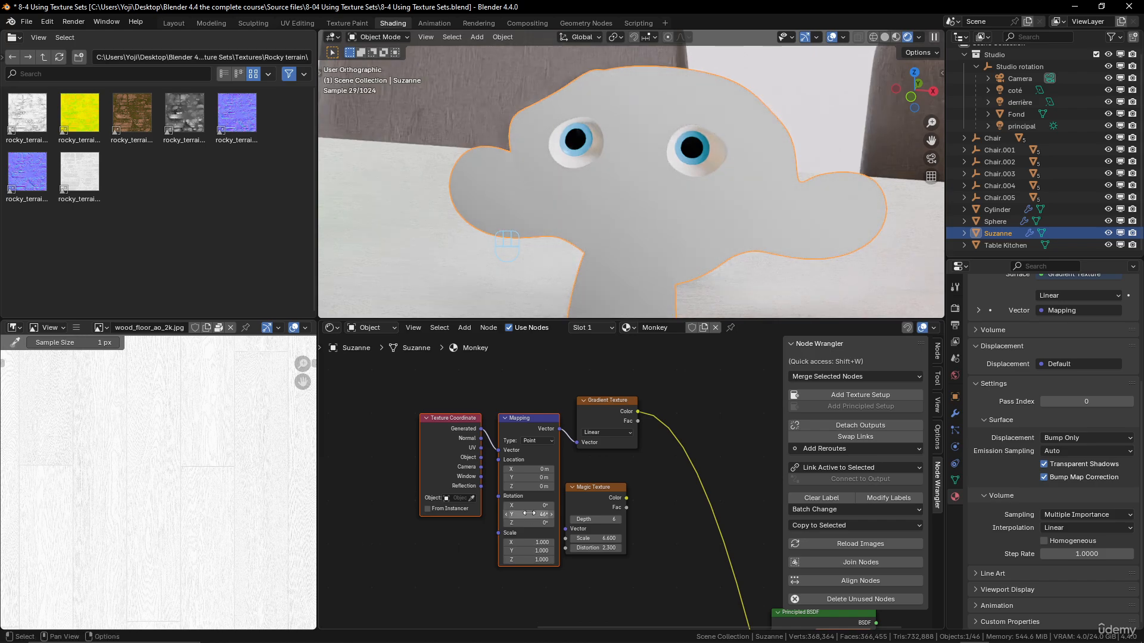
pyautogui.doubleClick(529, 514)
pyautogui.write('0')
pyautogui.press('Return')
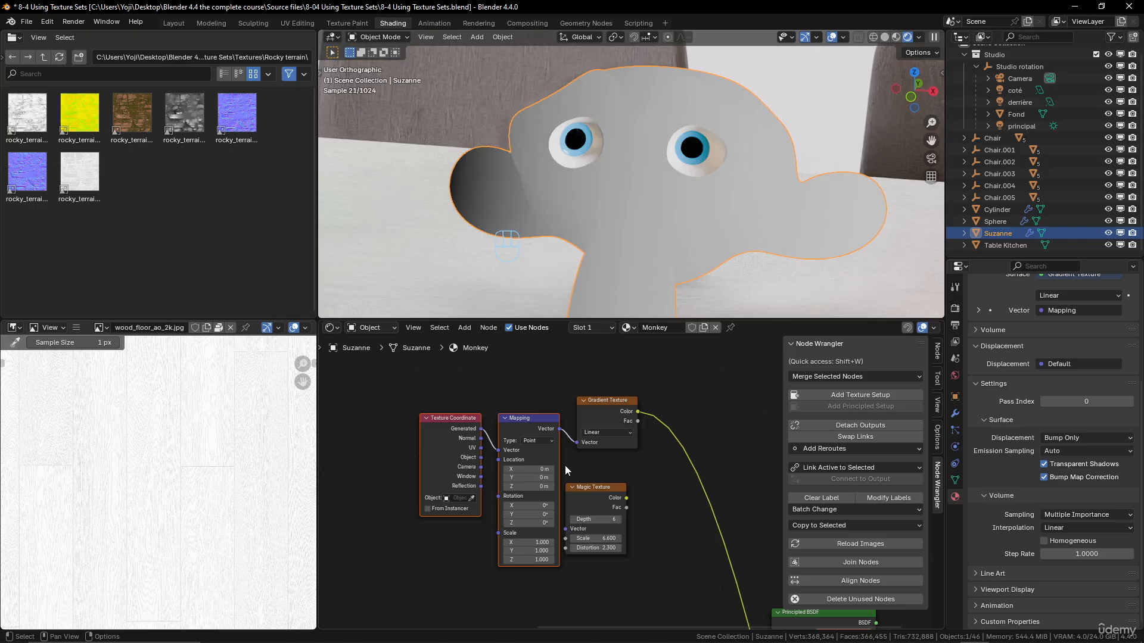
# Step: Spread out the Texture Coordinate and Mapping nodes to leave more room before the Gradient Texture
pyautogui.click(439, 420)
pyautogui.moveTo(463, 420); pyautogui.dragTo(432, 416)
pyautogui.moveTo(513, 415); pyautogui.dragTo(493, 409)
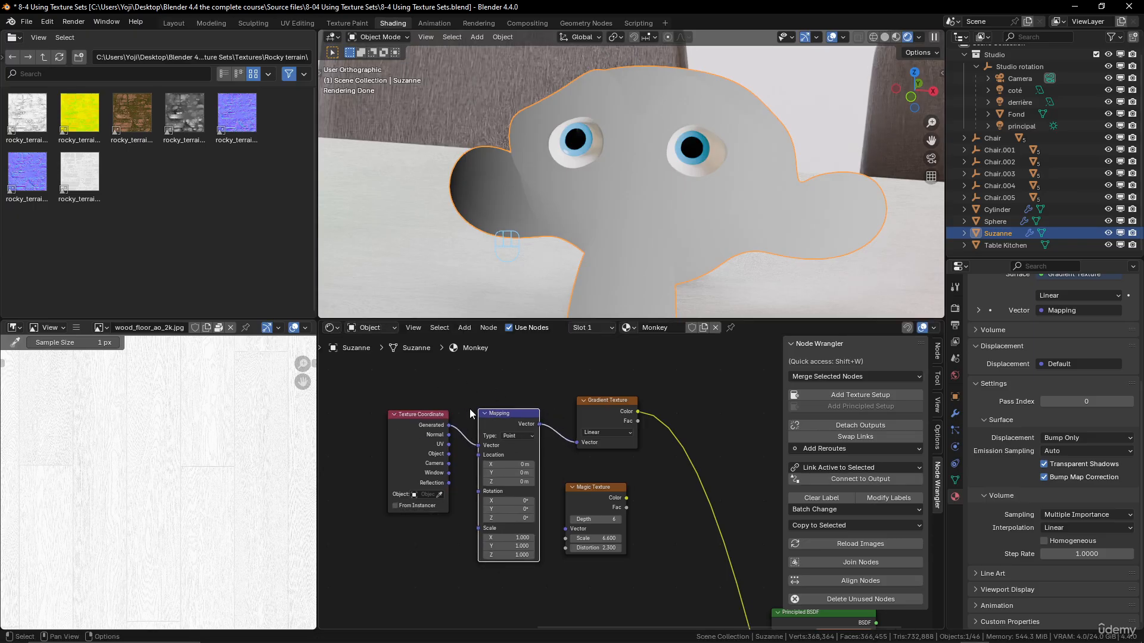
pyautogui.scroll(-5, 469, 376)
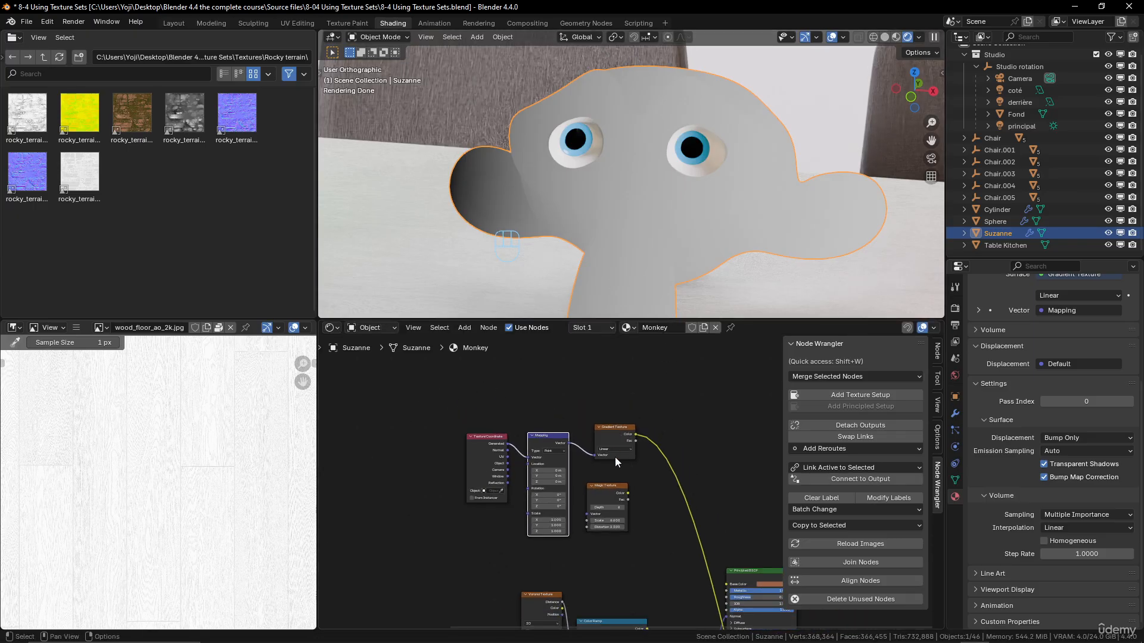
pyautogui.scroll(3, 615, 456)
pyautogui.moveTo(621, 207); pyautogui.dragTo(659, 225, button='middle')
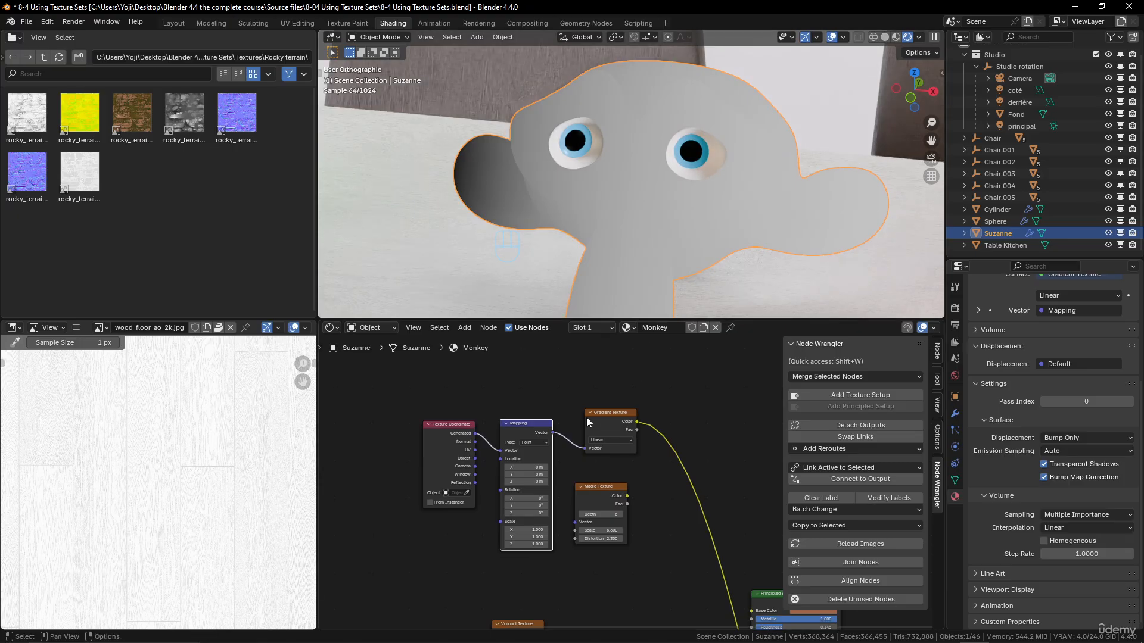
# Step: Add a Gabor Texture node above the Gradient Texture and preview its Value output on the monkey
pyautogui.moveTo(446, 395); pyautogui.dragTo(630, 453)
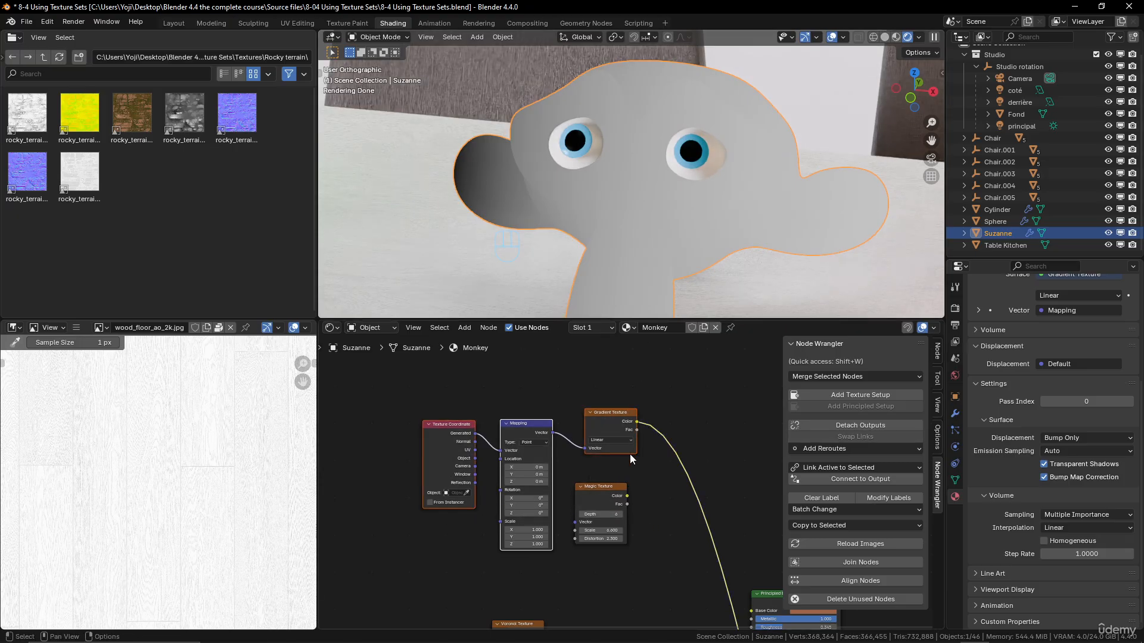
pyautogui.moveTo(563, 453); pyautogui.dragTo(527, 470, button='middle')
pyautogui.click(628, 416)
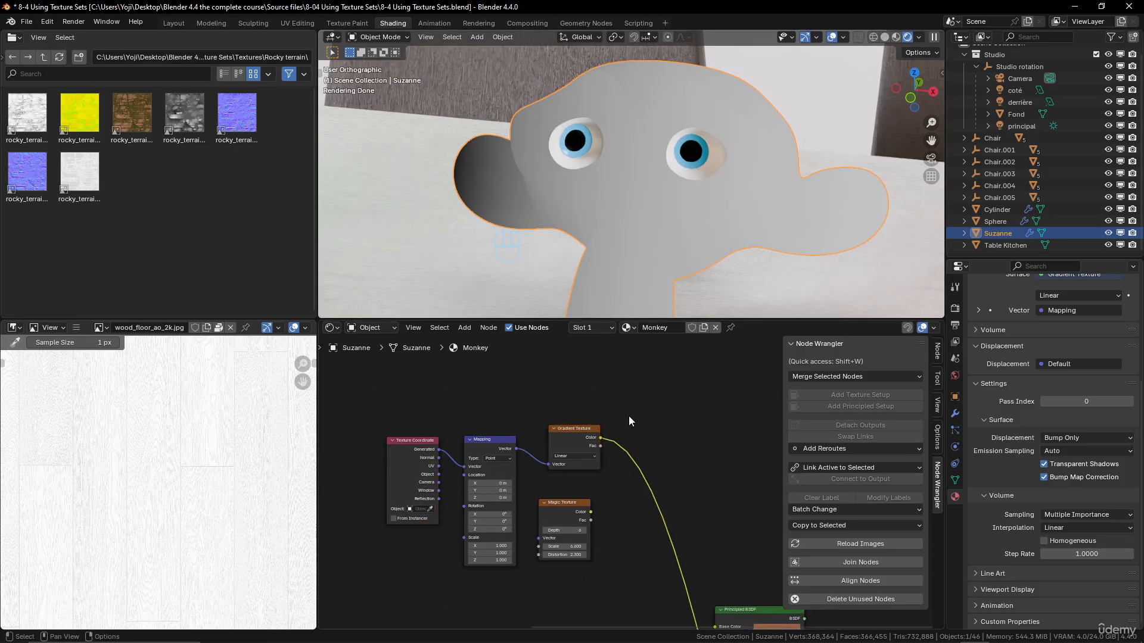
pyautogui.hotkey('shift', 'a')
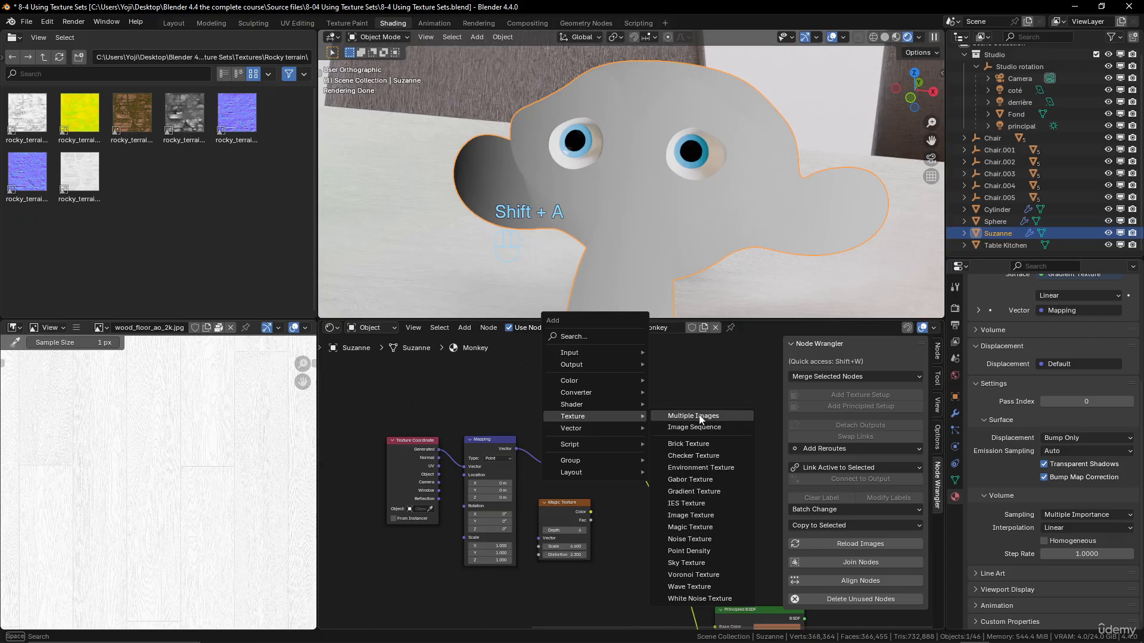
pyautogui.click(696, 481)
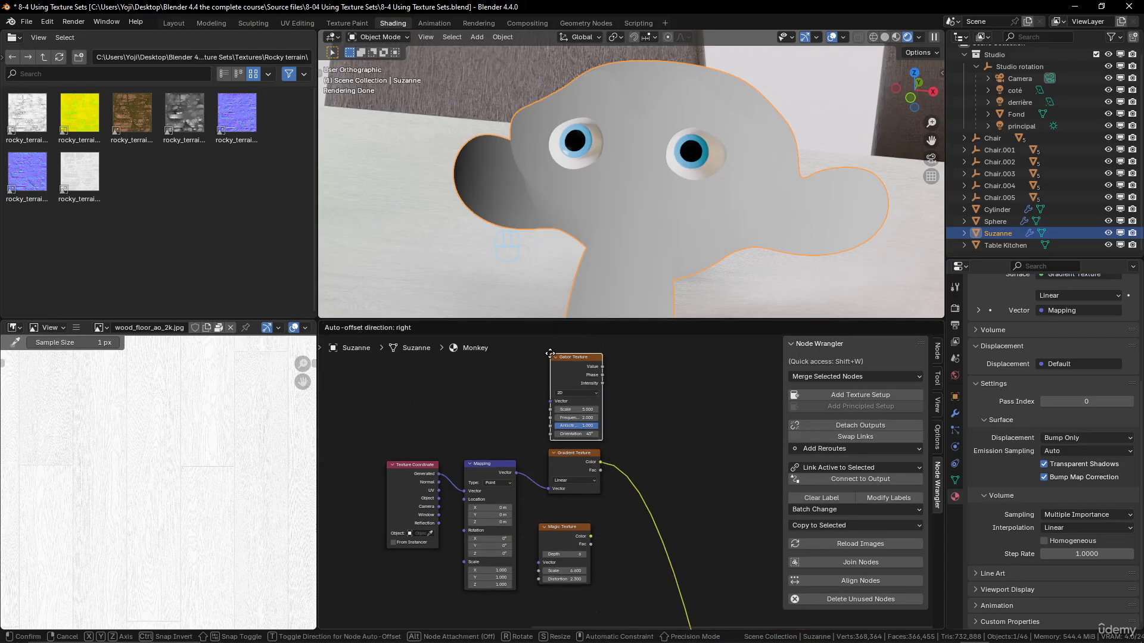
pyautogui.click(557, 381)
pyautogui.keyDown('ctrl'); pyautogui.keyDown('shift'); pyautogui.click(577, 370); pyautogui.keyUp('shift'); pyautogui.keyUp('ctrl')
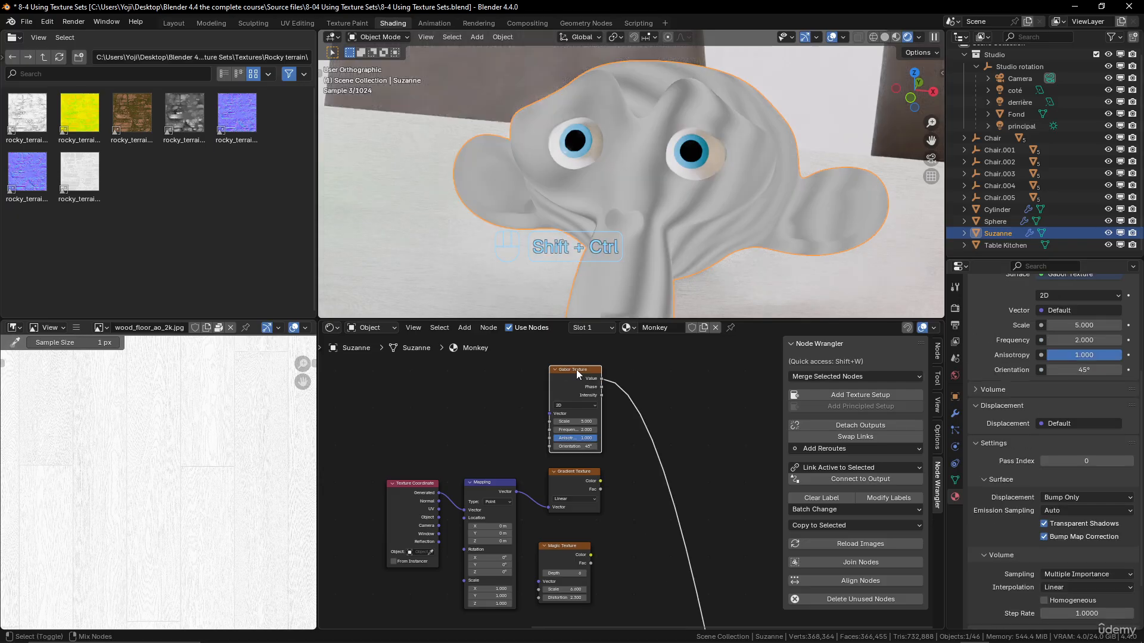
pyautogui.moveTo(652, 234); pyautogui.dragTo(594, 250, button='middle')
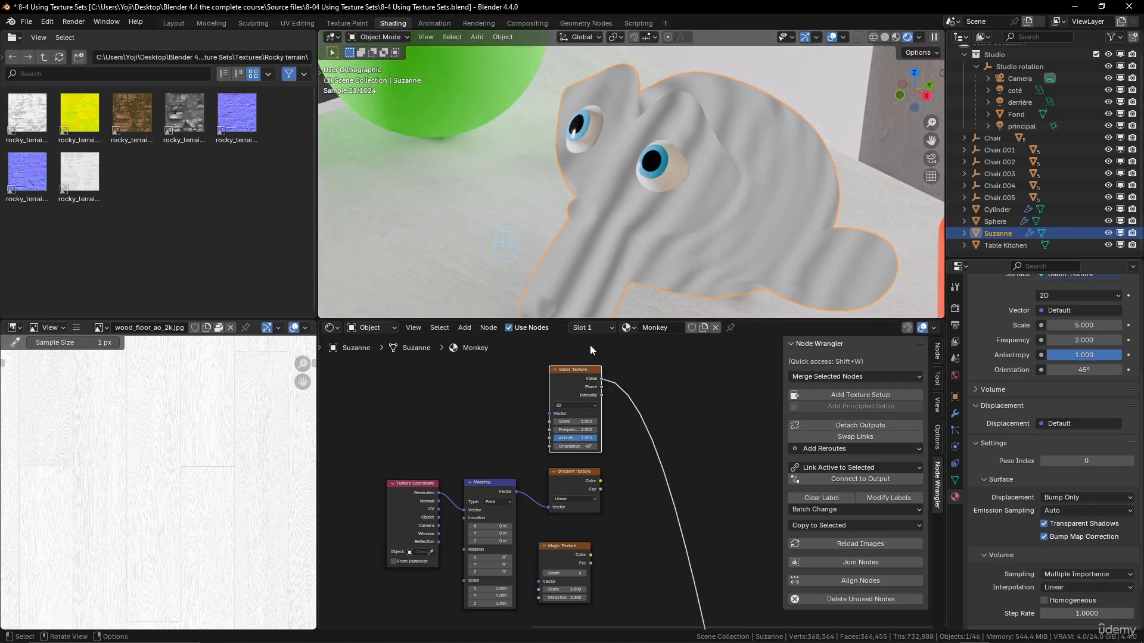
# Step: Set the Gabor Texture's Frequency to 3.700, Anisotropy to 0.000 and Orientation to 229°
pyautogui.scroll(3, 608, 417)
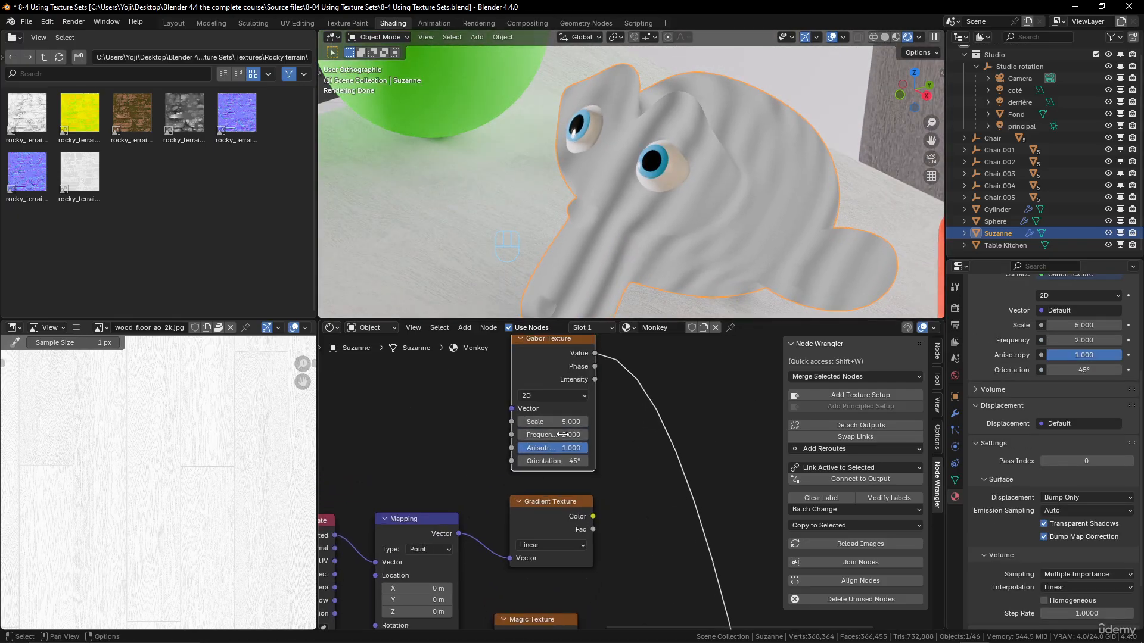
pyautogui.moveTo(563, 435); pyautogui.dragTo(491, 448)
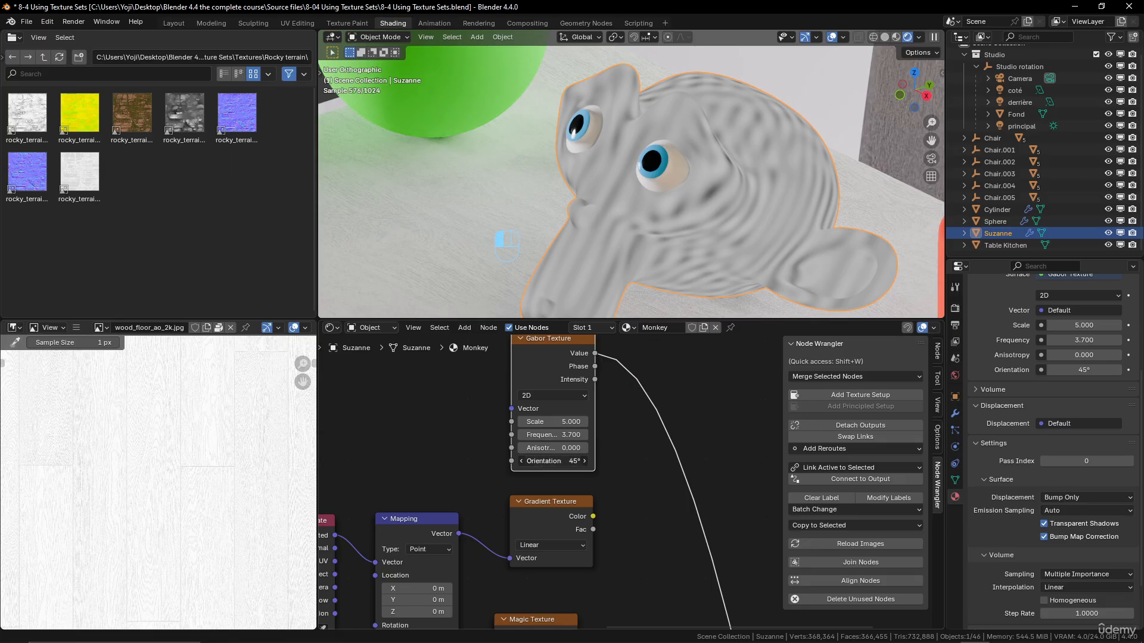
pyautogui.moveTo(553, 461); pyautogui.dragTo(671, 461)
# Step: Add a Brick Texture node above the Gabor Texture and preview its Color output on the monkey
pyautogui.scroll(-2, 636, 394)
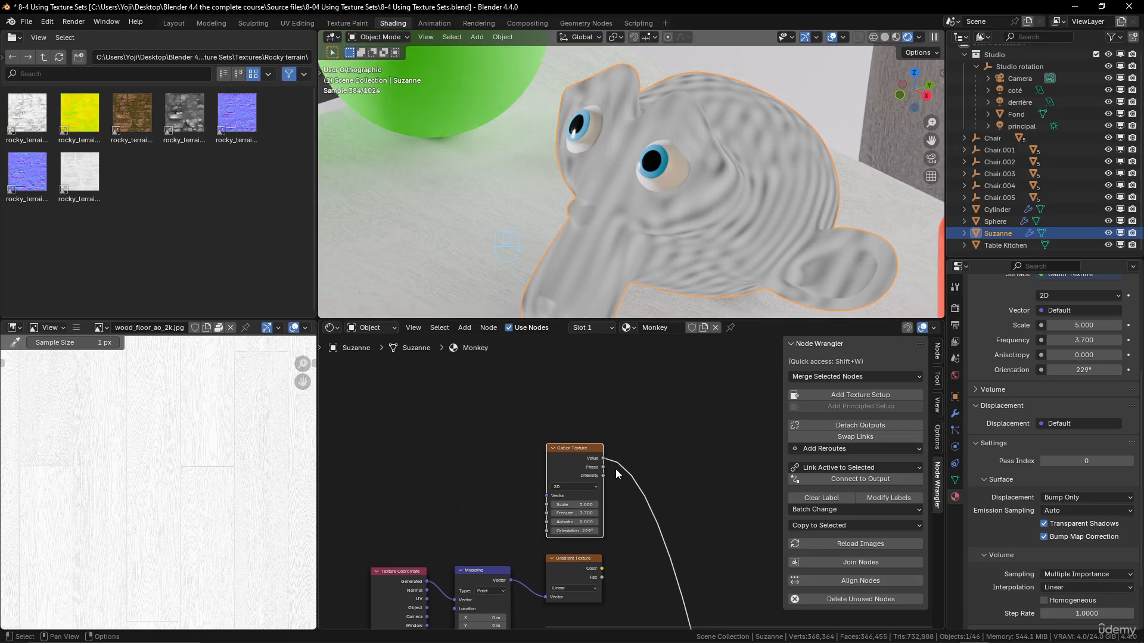
pyautogui.hotkey('shift', 'a')
pyautogui.moveTo(601, 409)
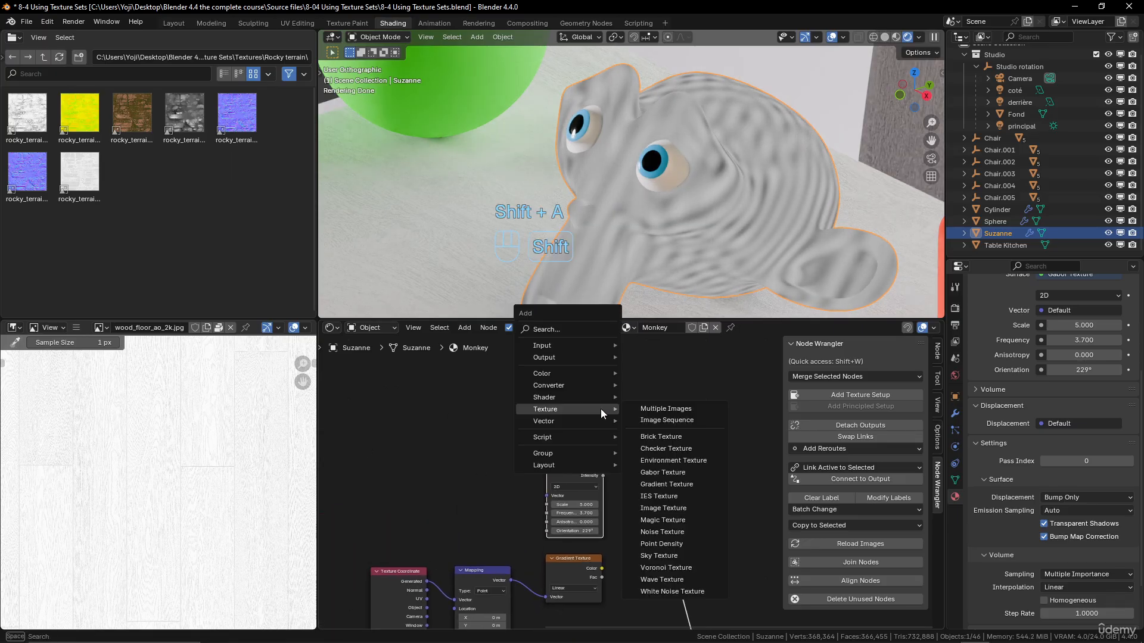
pyautogui.click(661, 438)
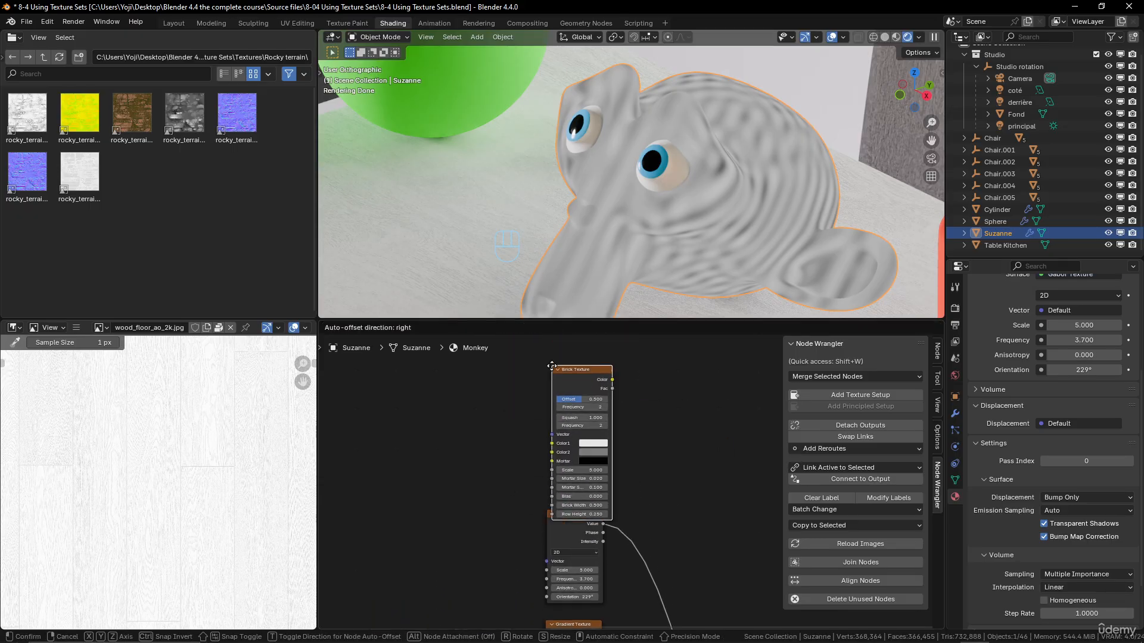
pyautogui.click(550, 367)
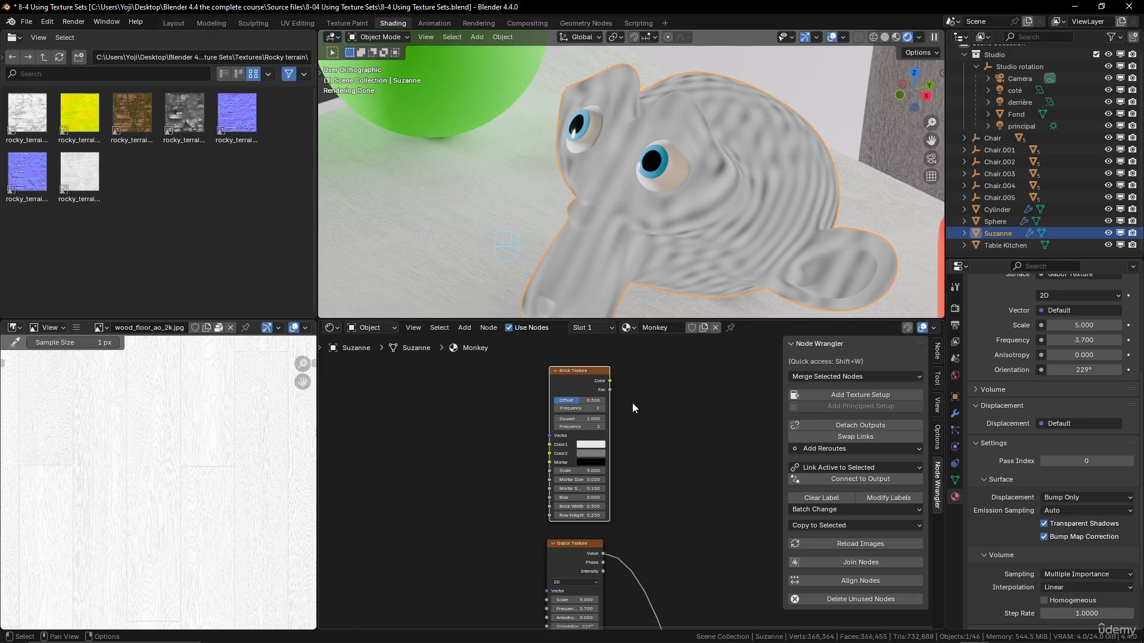
pyautogui.scroll(1, 651, 402)
pyautogui.scroll(-1, 618, 388)
pyautogui.keyDown('ctrl'); pyautogui.keyDown('shift'); pyautogui.click(573, 370); pyautogui.keyUp('shift'); pyautogui.keyUp('ctrl')
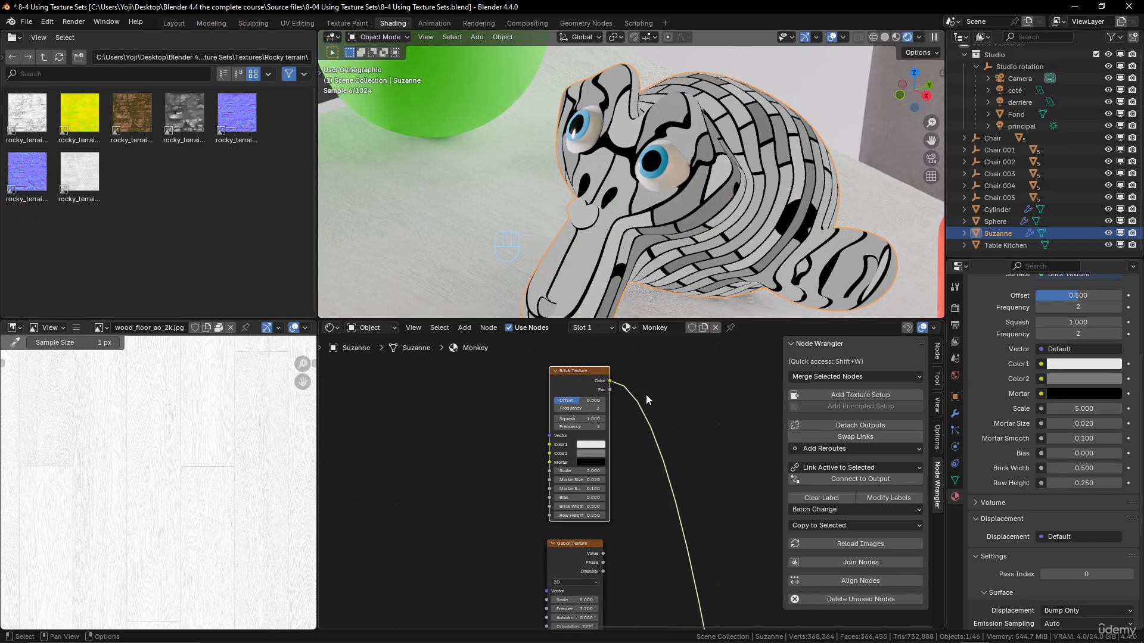
# Step: Set the Brick Texture's Color1 to a darkened brick orange
pyautogui.scroll(2, 622, 437)
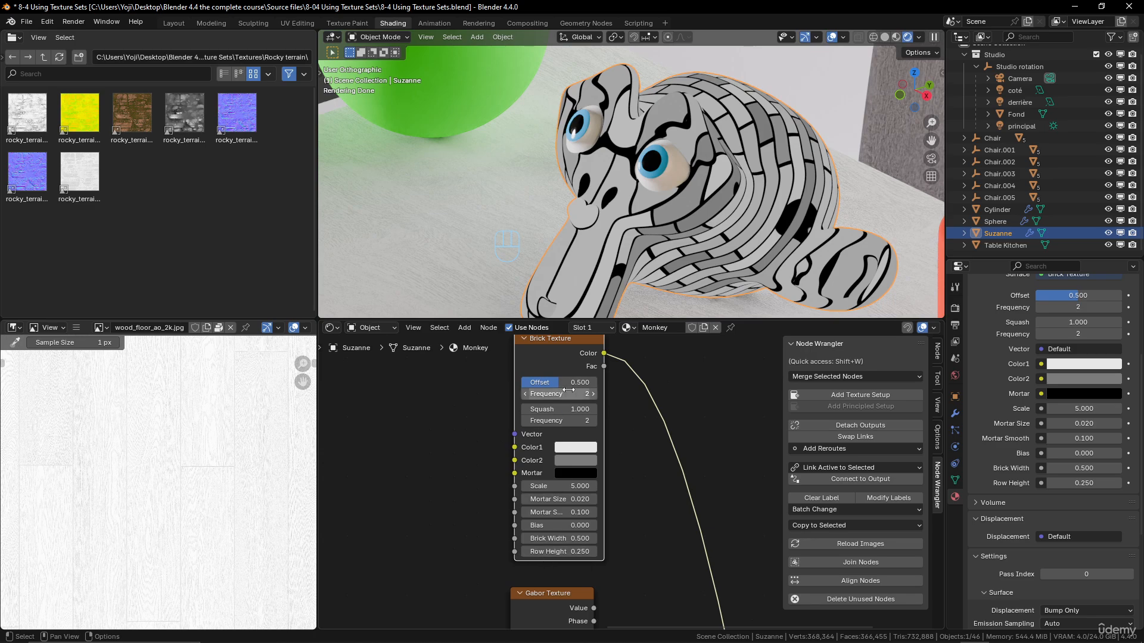
pyautogui.click(576, 448)
pyautogui.moveTo(606, 306); pyautogui.dragTo(597, 332)
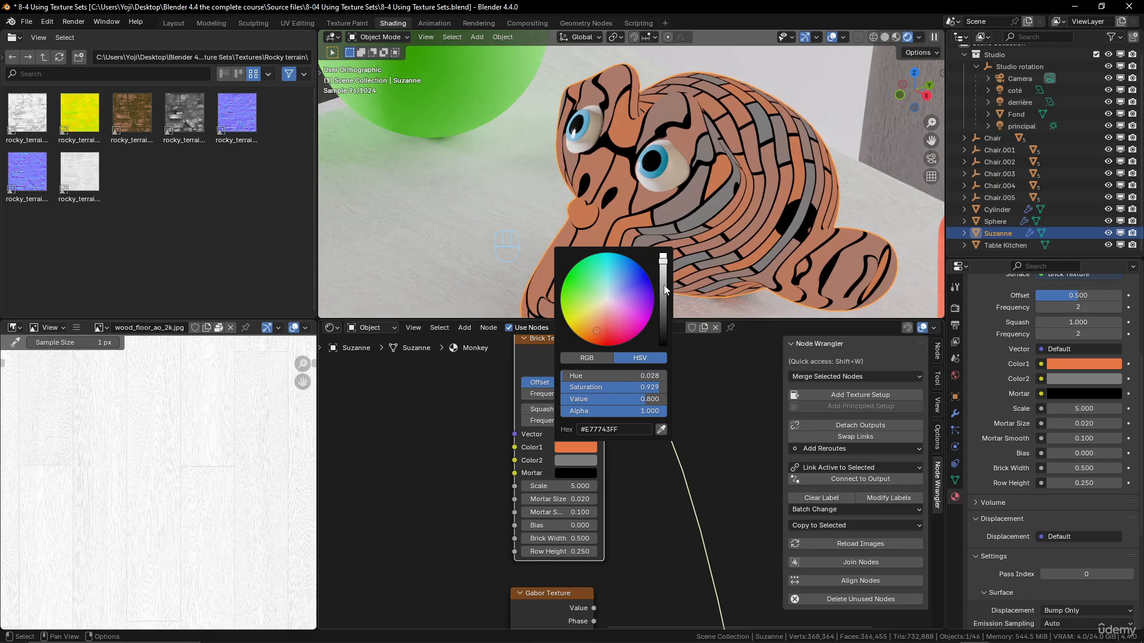
pyautogui.moveTo(663, 263); pyautogui.dragTo(663, 285)
# Step: Set the Brick Texture's Color2 to reddish brown #7C3E23 and its Mortar to dark grey #555555
pyautogui.click(578, 459)
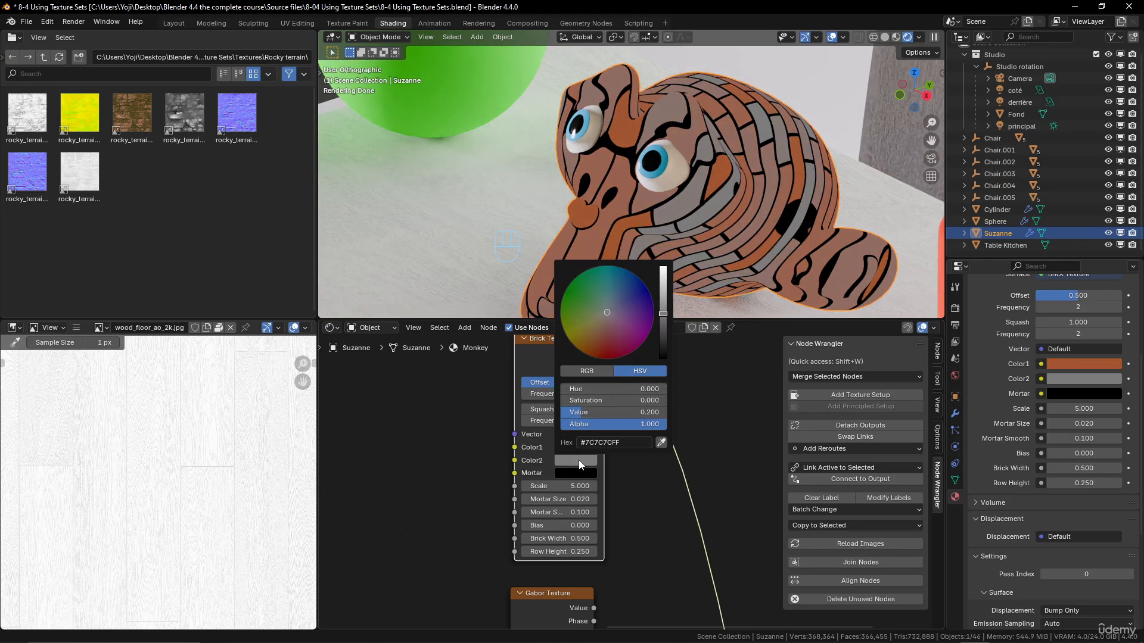
pyautogui.click(597, 344)
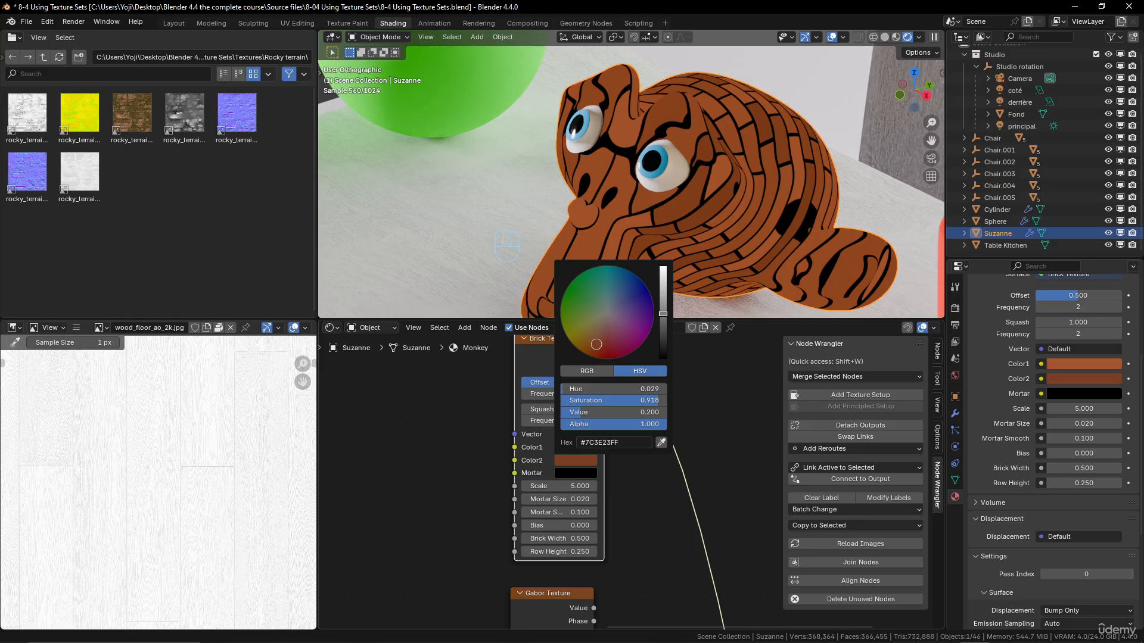
pyautogui.click(573, 474)
pyautogui.moveTo(662, 369); pyautogui.dragTo(663, 341)
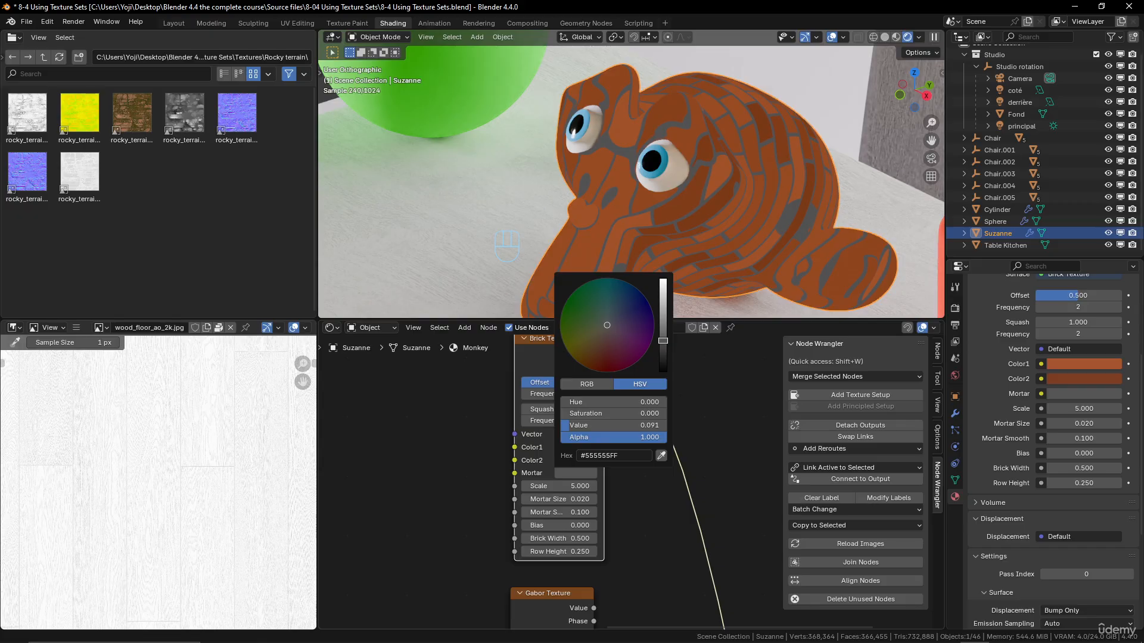
# Step: Switch the monkey preview to the Brick Texture's Fac output
pyautogui.scroll(-3, 660, 466)
pyautogui.scroll(2, 653, 479)
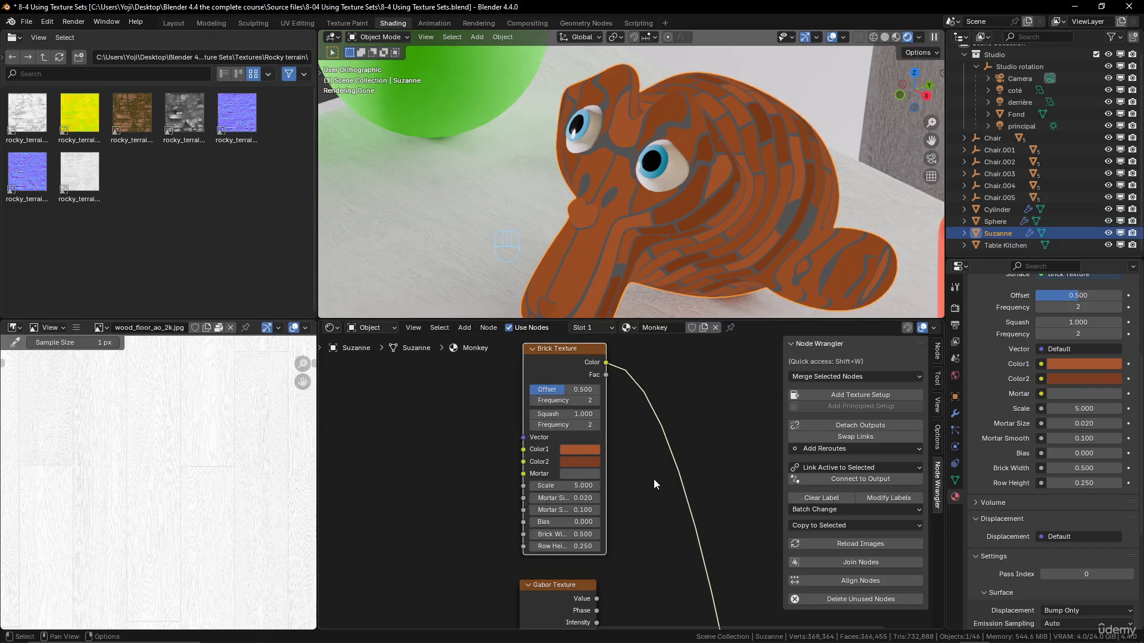
pyautogui.keyDown('ctrl'); pyautogui.keyDown('shift'); pyautogui.click(582, 352); pyautogui.keyUp('shift'); pyautogui.keyUp('ctrl')
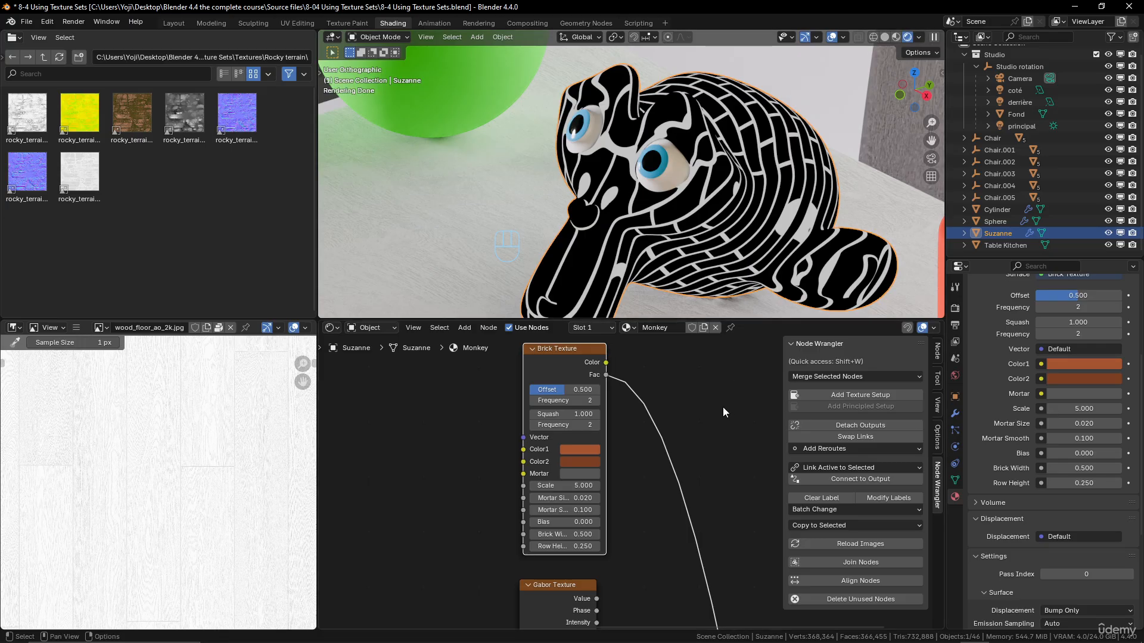
pyautogui.scroll(-4, 718, 420)
pyautogui.scroll(2, 715, 531)
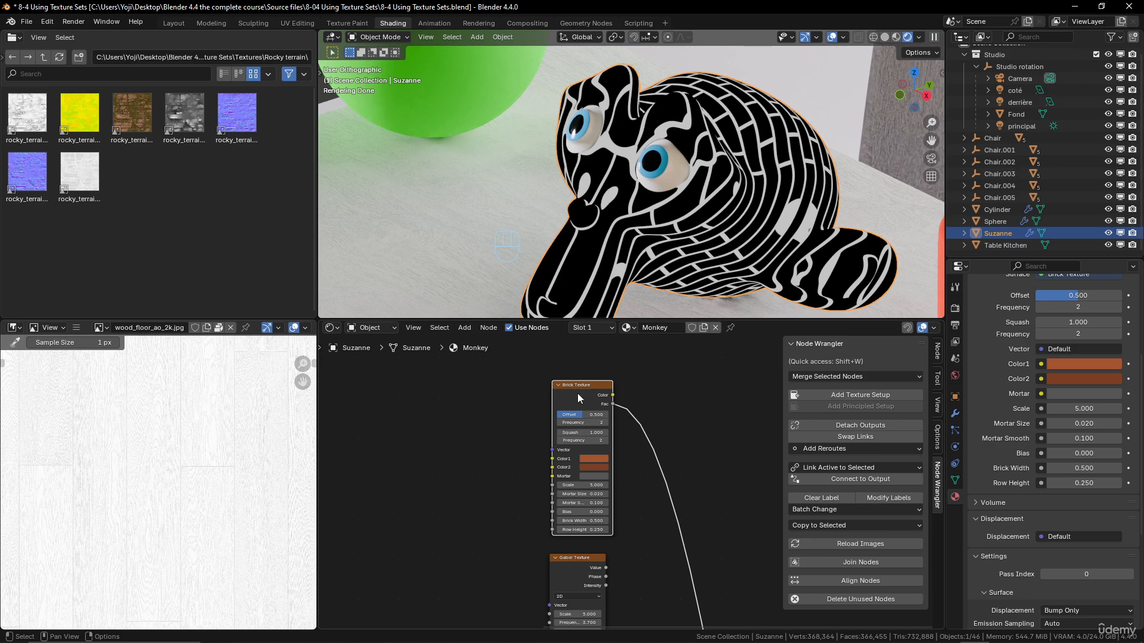
# Step: Delete the Brick, Gabor, Gradient and Magic Texture nodes together with the Texture Coordinate and Mapping nodes
pyautogui.scroll(-2, 632, 483)
pyautogui.scroll(-1, 649, 544)
pyautogui.moveTo(648, 545); pyautogui.dragTo(659, 479, button='middle')
pyautogui.keyDown('shift'); pyautogui.click(600, 472); pyautogui.keyUp('shift')
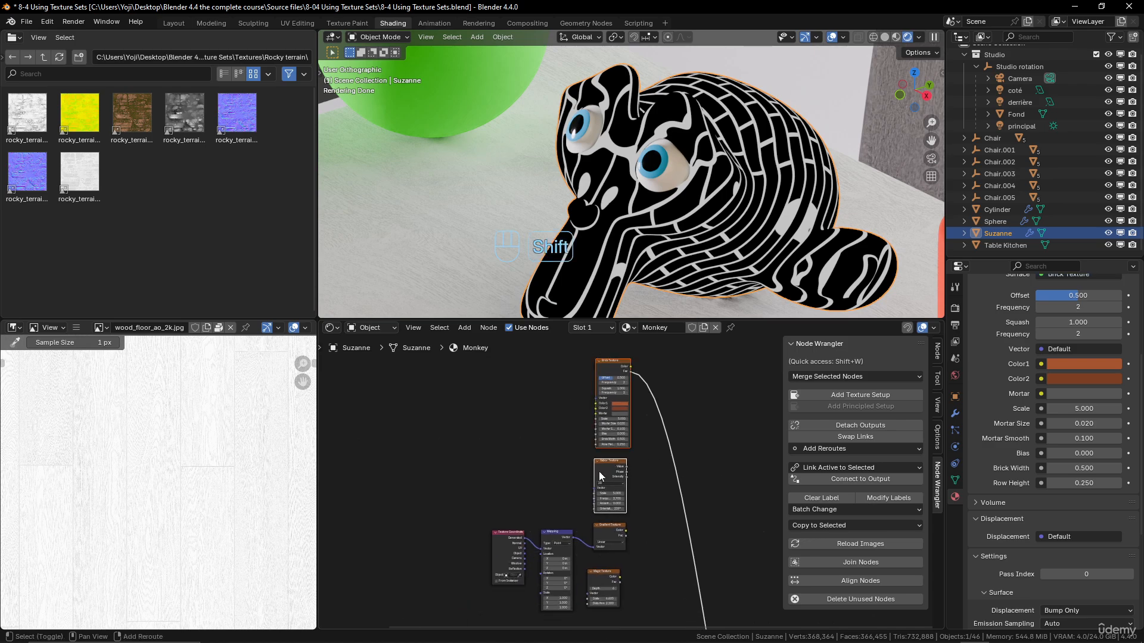
pyautogui.scroll(-2, 514, 475)
pyautogui.moveTo(491, 390); pyautogui.dragTo(540, 451)
pyautogui.moveTo(661, 548)
pyautogui.mouseDown(button='middle')
pyautogui.moveTo(660, 437)
pyautogui.moveTo(665, 532)
pyautogui.mouseUp(button='middle')
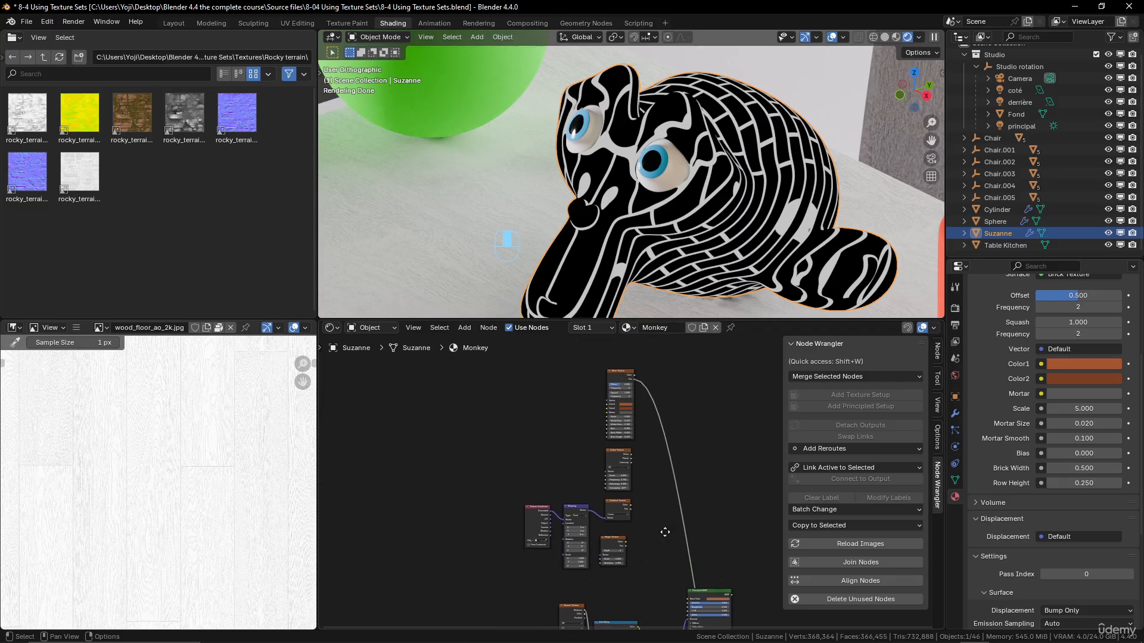
pyautogui.moveTo(495, 394); pyautogui.dragTo(645, 552)
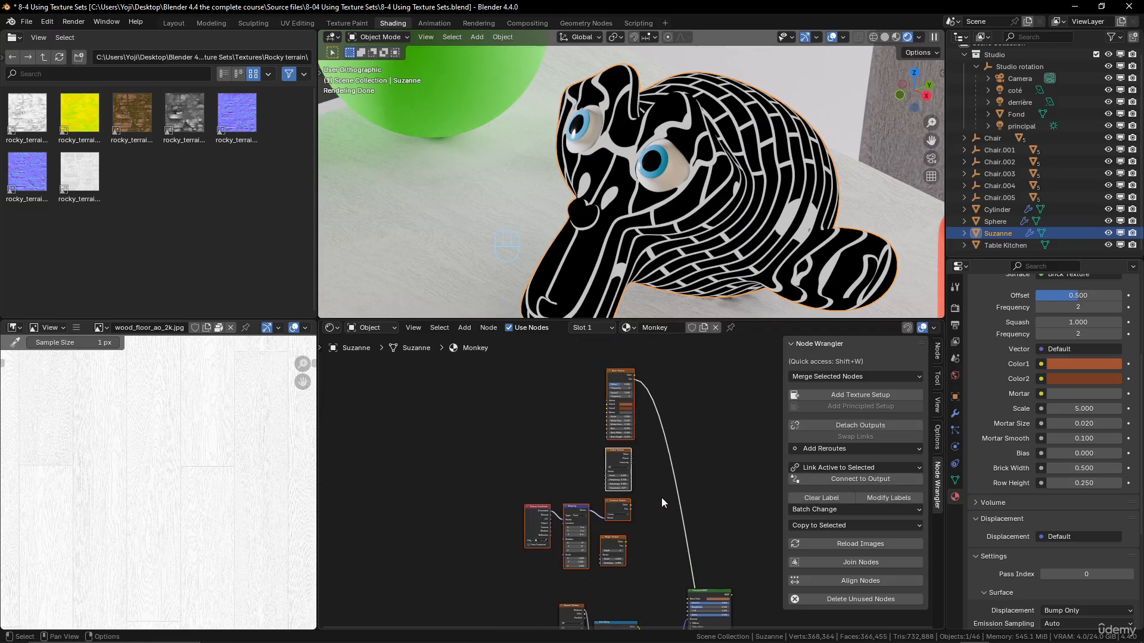
pyautogui.press('Delete')
# Step: Connect the copper Principled BSDF to the Material Output to preview the hammered copper on the monkey
pyautogui.moveTo(646, 533); pyautogui.dragTo(610, 395, button='middle')
pyautogui.scroll(6, 620, 502)
pyautogui.moveTo(619, 503); pyautogui.dragTo(603, 459, button='middle')
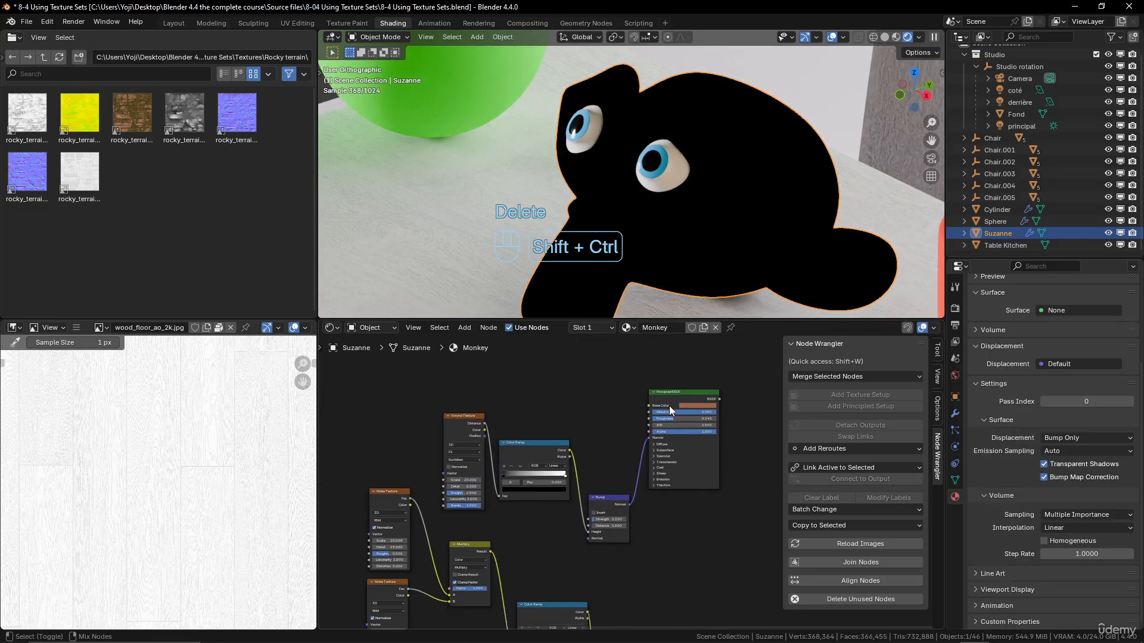
pyautogui.keyDown('ctrl'); pyautogui.keyDown('shift'); pyautogui.click(677, 398); pyautogui.keyUp('shift'); pyautogui.keyUp('ctrl')
pyautogui.moveTo(667, 542); pyautogui.dragTo(632, 449, button='middle')
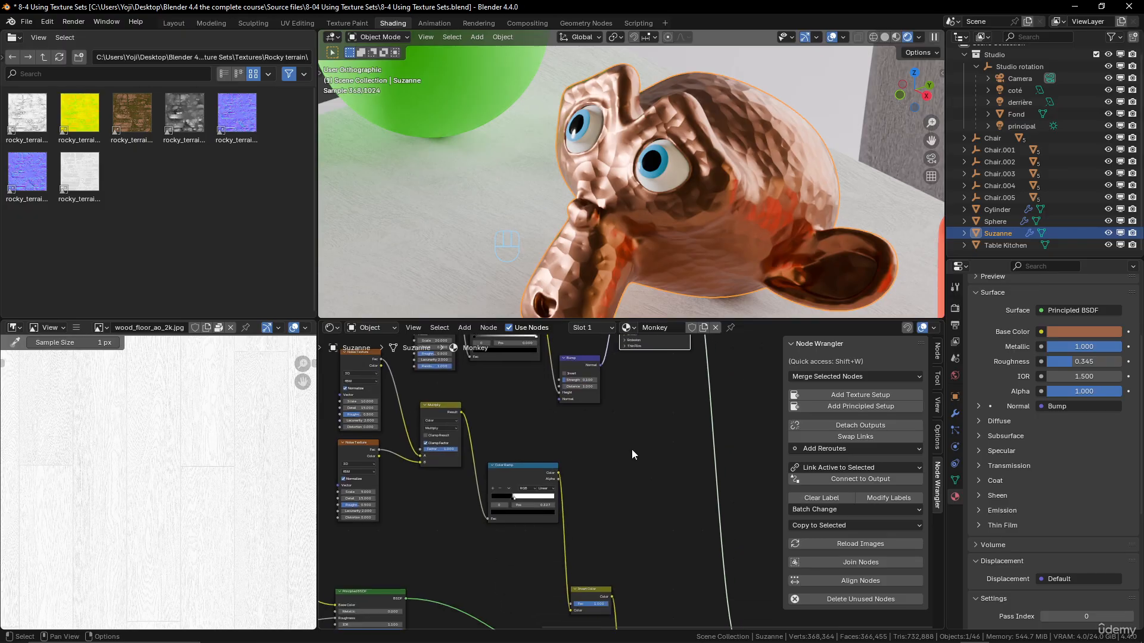
# Step: Connect the Mix Shader to the Material Output's Surface and the Displacement node to its Displacement input
pyautogui.scroll(-5, 663, 488)
pyautogui.moveTo(662, 487); pyautogui.dragTo(654, 372, button='middle')
pyautogui.scroll(4, 653, 473)
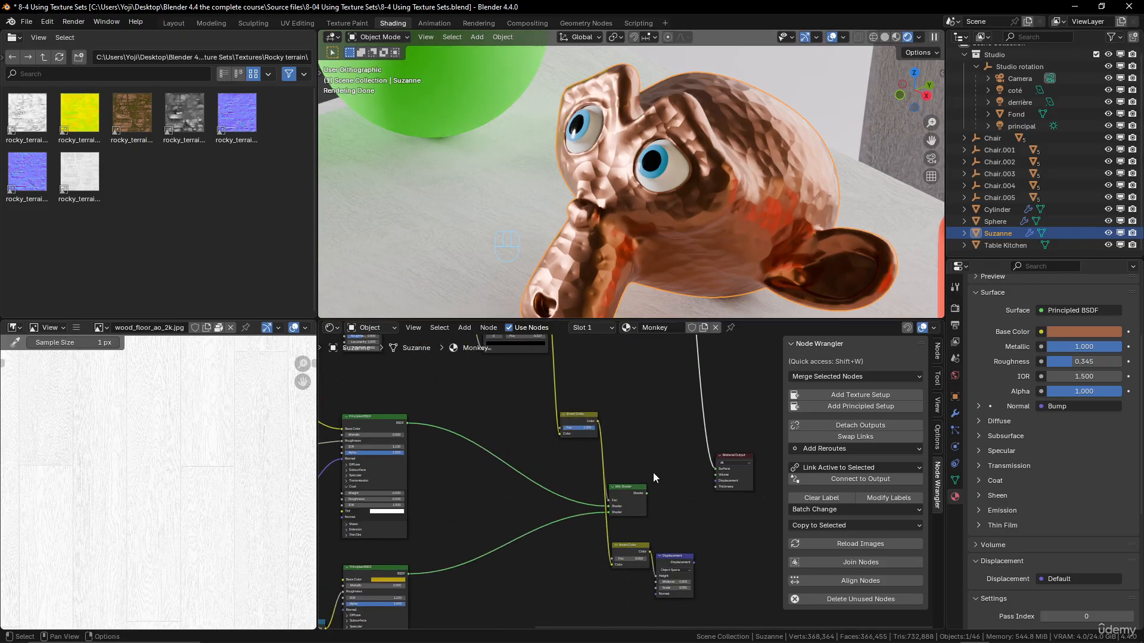
pyautogui.keyDown('ctrl'); pyautogui.keyDown('shift'); pyautogui.click(630, 505); pyautogui.keyUp('shift'); pyautogui.keyUp('ctrl')
pyautogui.scroll(2, 617, 420)
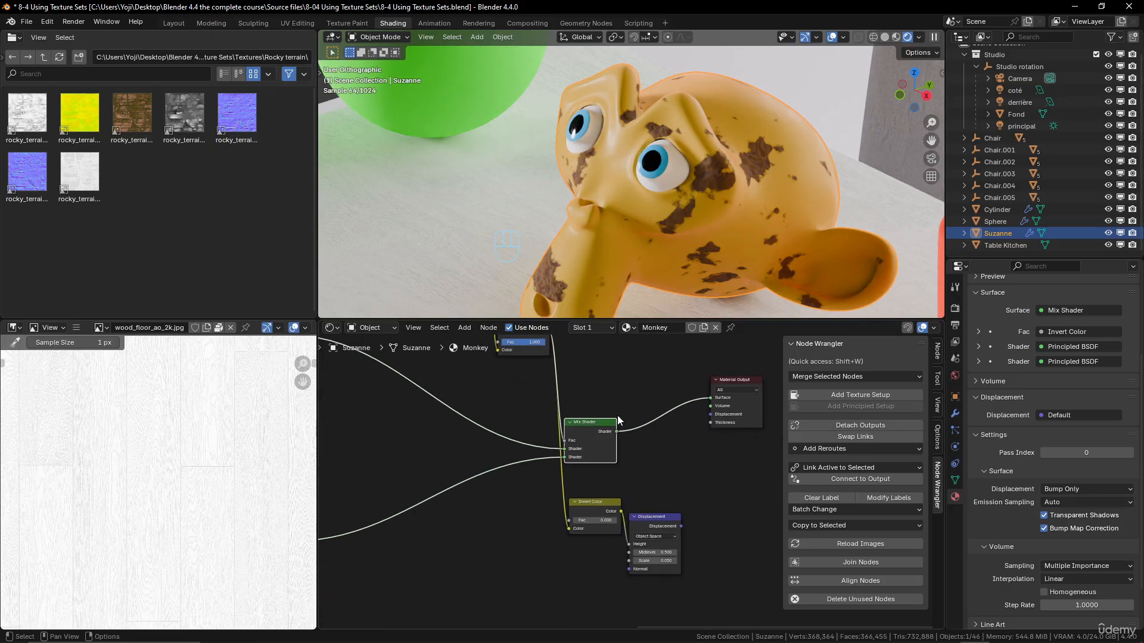
pyautogui.moveTo(681, 526); pyautogui.dragTo(712, 414)
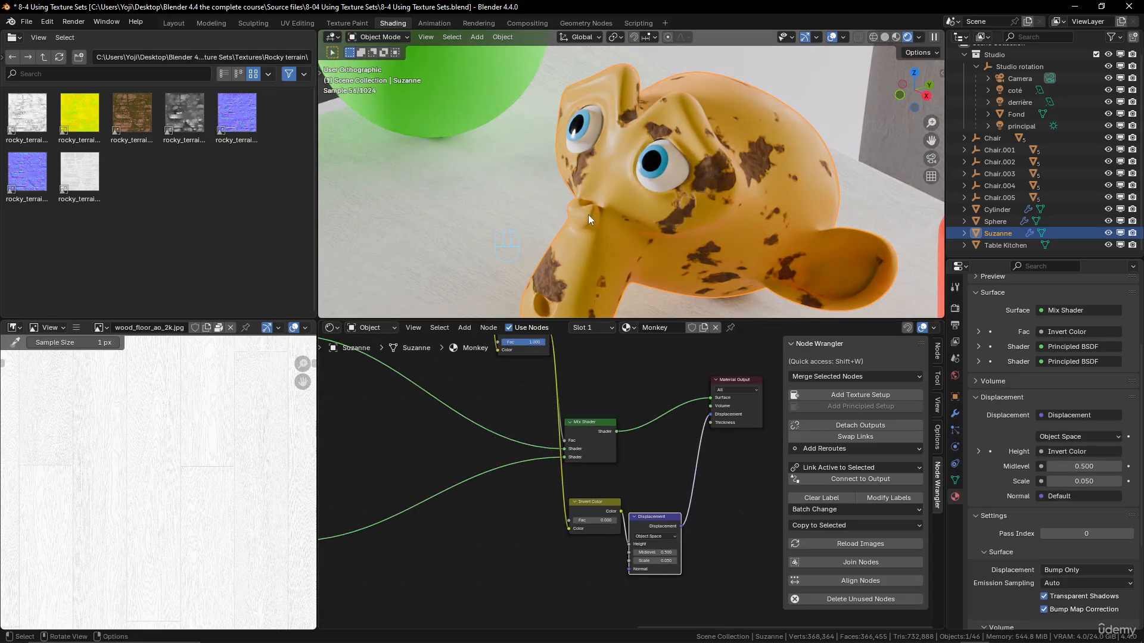